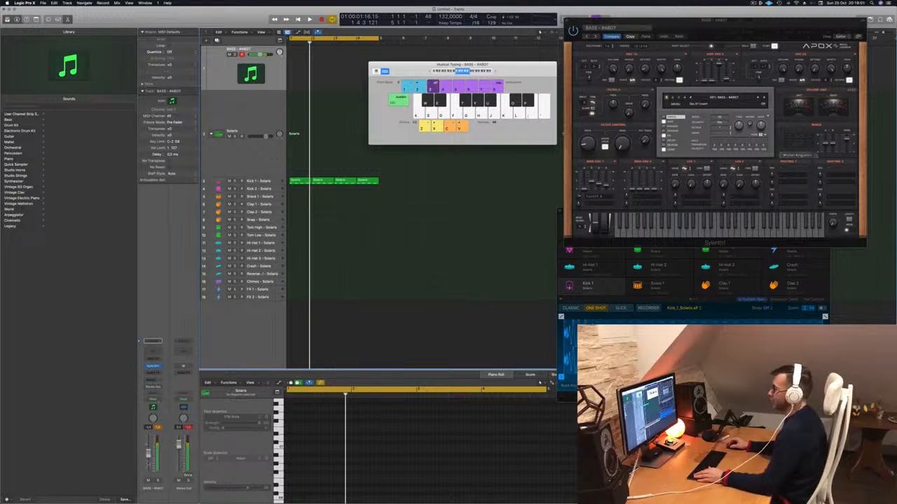
Step: Start playback and audition the Sylenth1 presets BASS - #ABGT and BASS - Ark over the kick loop
{"action": "key", "text": "space"}
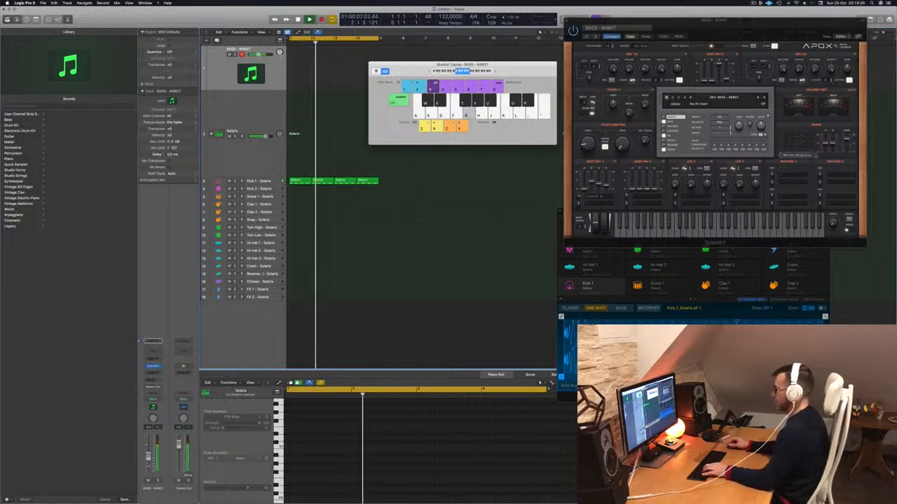
{"action": "key", "text": "j"}
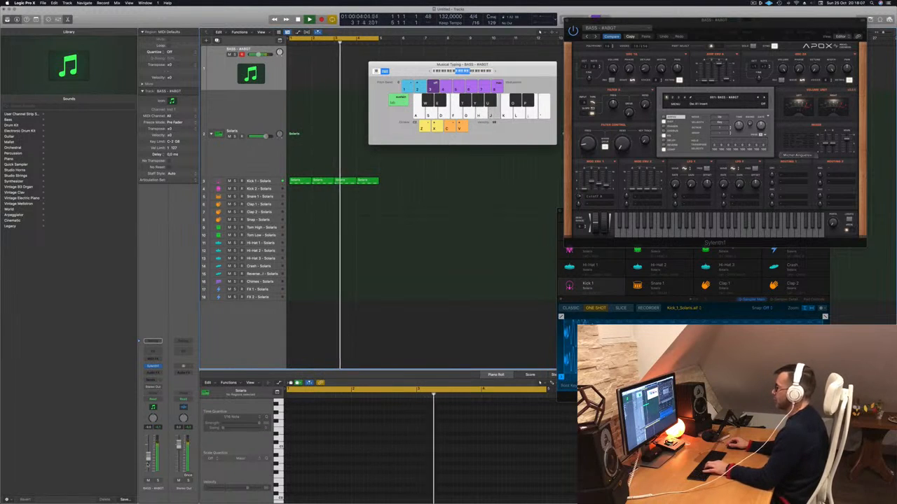
{"action": "key", "text": "h"}
{"action": "key", "text": "h"}
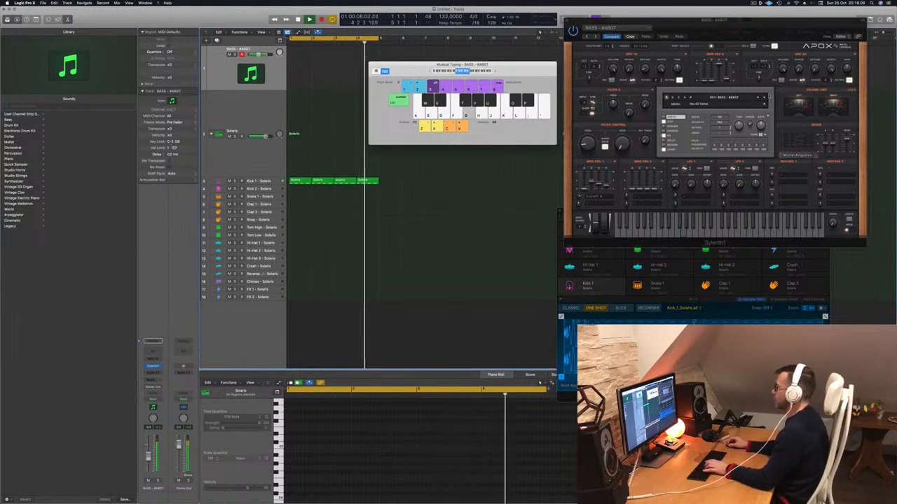
{"action": "left_click", "coordinate": [764, 98]}
{"action": "key", "text": "h"}
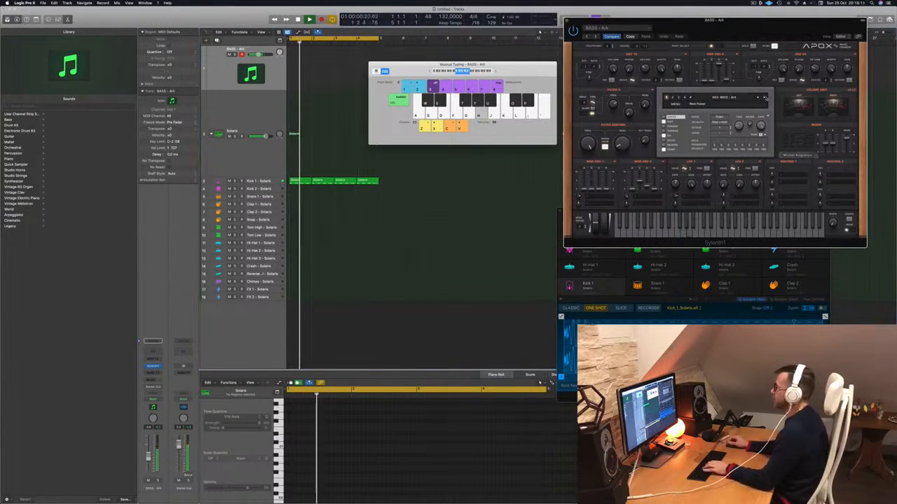
{"action": "key", "text": "j"}
Step: Switch Sylenth1 to the preset BASS - Beam and audition low and high notes over the kick loop
{"action": "left_click", "coordinate": [765, 98]}
{"action": "key", "text": "k"}
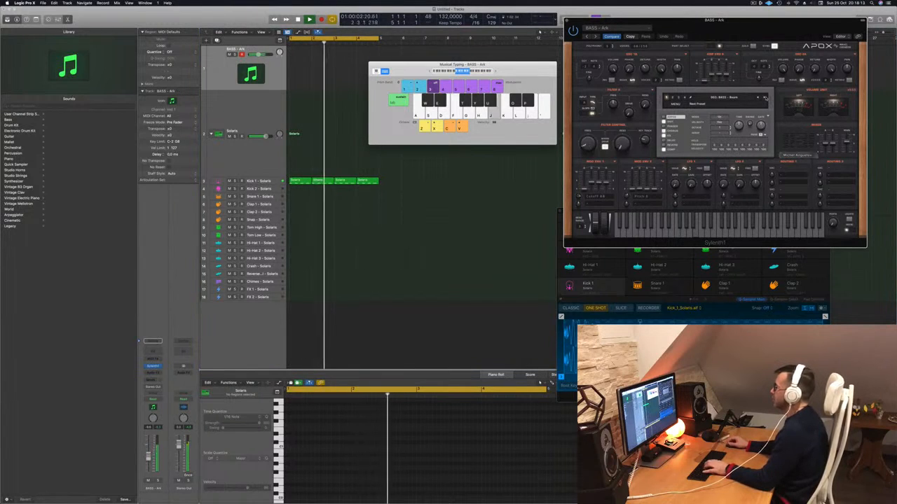
{"action": "key", "text": "s"}
{"action": "key", "text": "a"}
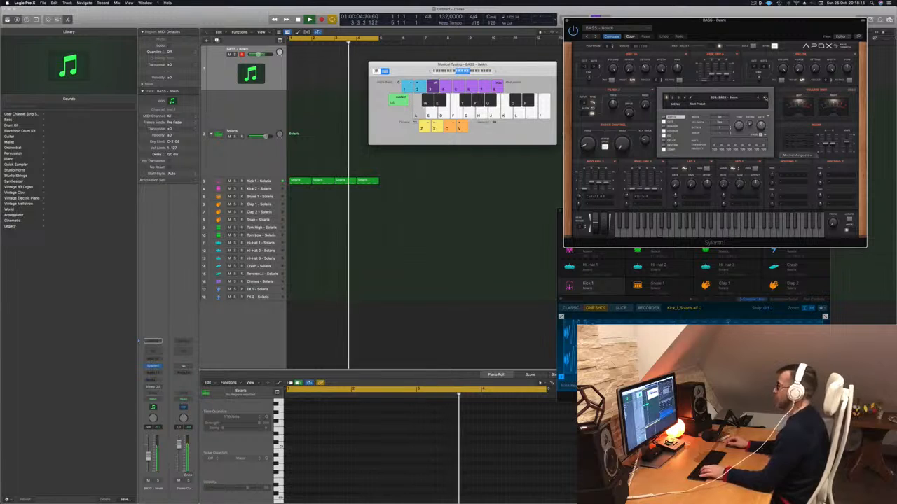
{"action": "key", "text": "a"}
{"action": "key", "text": "s"}
{"action": "key", "text": "a"}
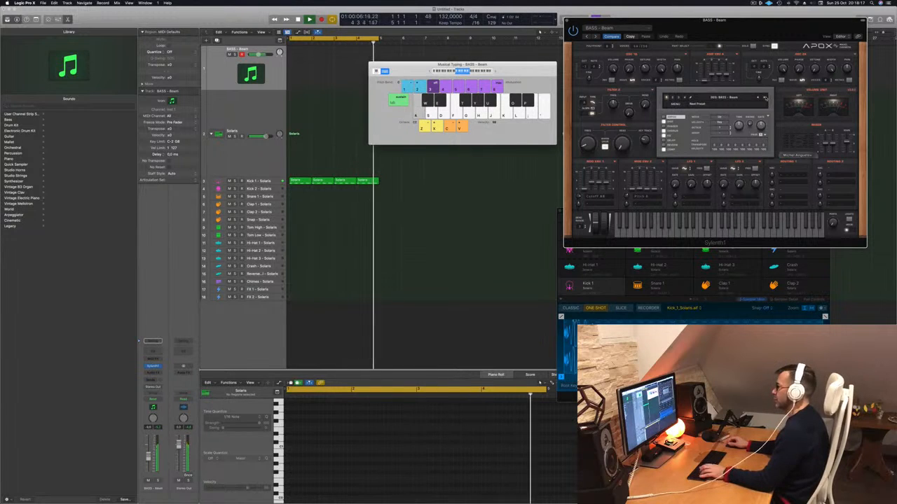
{"action": "key", "text": "a"}
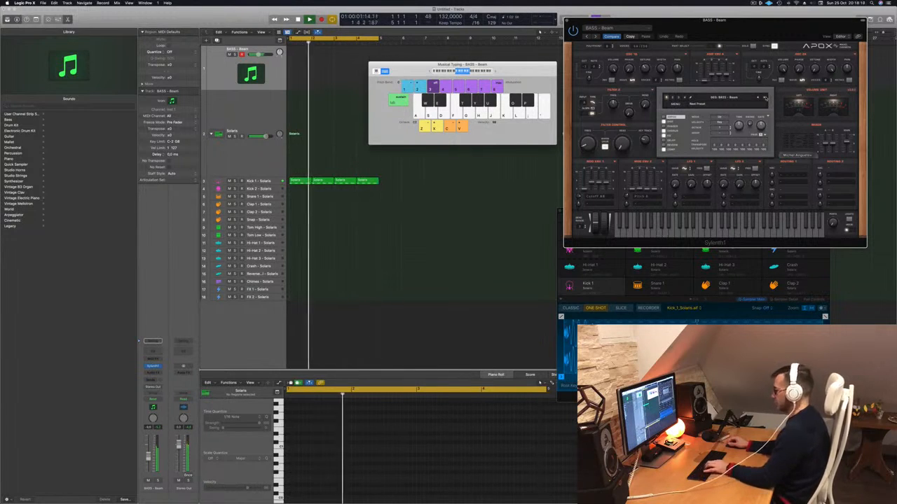
{"action": "key", "text": "k"}
{"action": "key", "text": "j"}
{"action": "key", "text": "h"}
{"action": "key", "text": "f"}
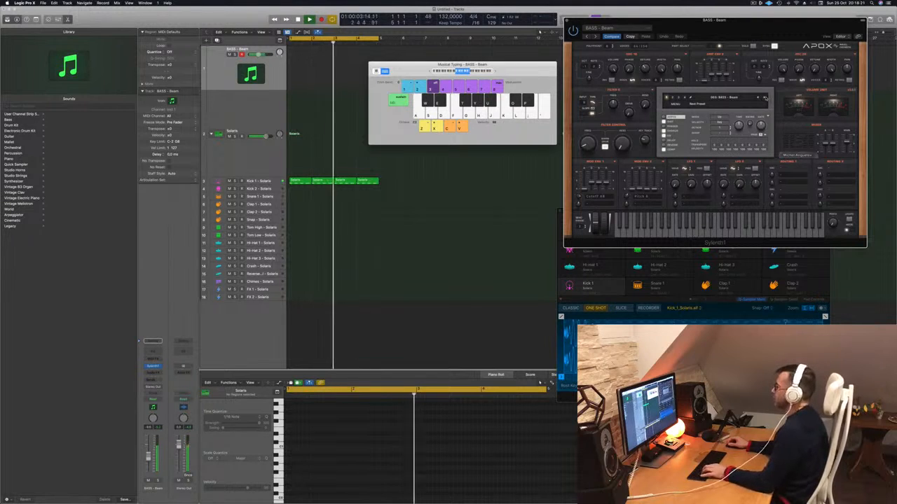
Step: Load the bass preset that follows BASS - Beam and audition it with several notes over the kick
{"action": "left_click", "coordinate": [765, 98]}
{"action": "key", "text": "s"}
{"action": "key", "text": "d"}
{"action": "key", "text": "f"}
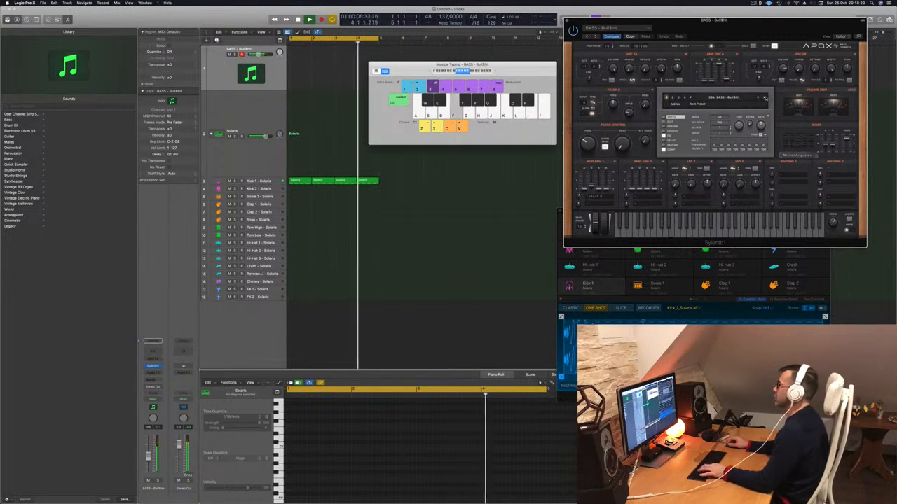
{"action": "key", "text": "semicolon"}
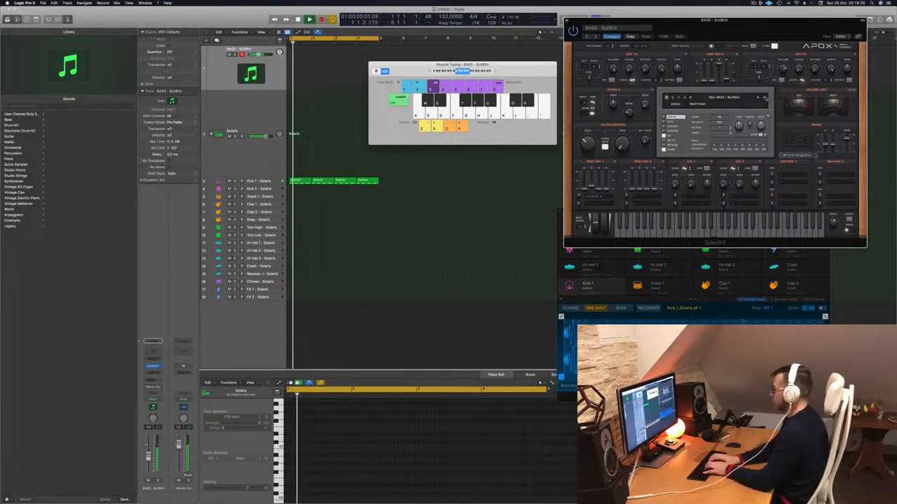
{"action": "key", "text": "f"}
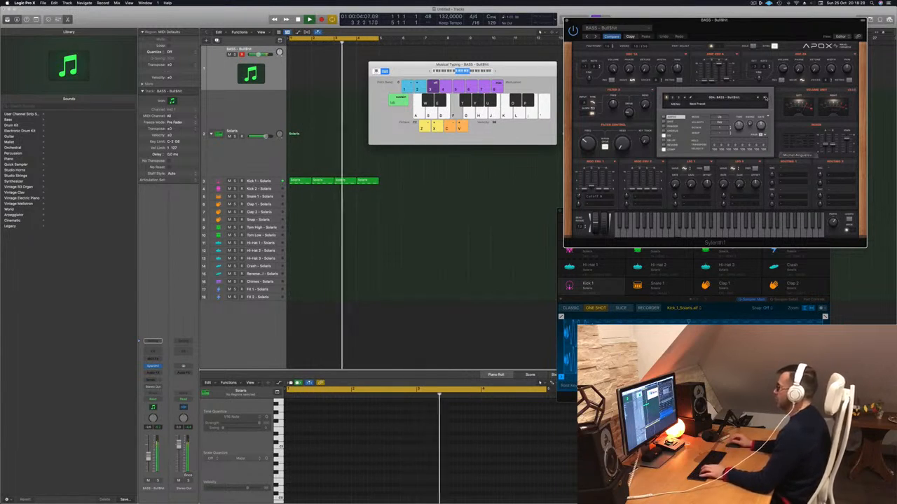
{"action": "key", "text": "s"}
{"action": "key", "text": "d"}
{"action": "key", "text": "s"}
{"action": "key", "text": "d"}
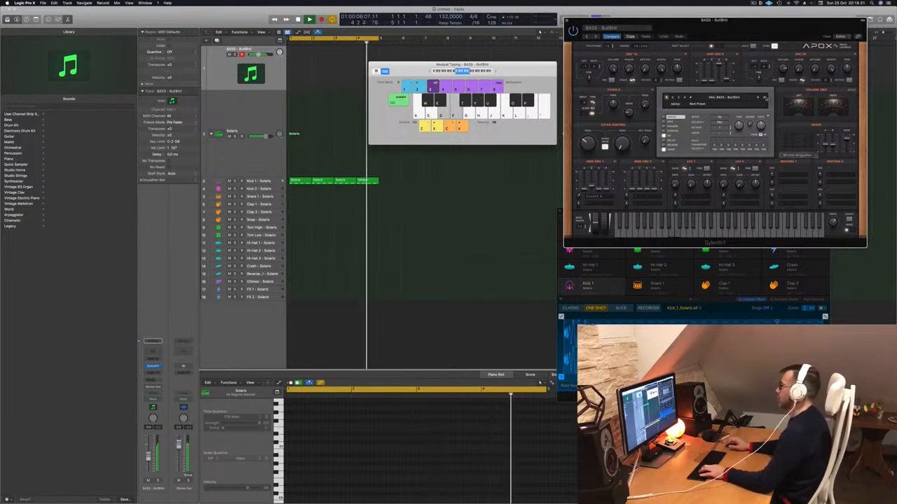
Step: Advance through the bass presets to BASS - Disko and BASS - LA, auditioning them with a few notes
{"action": "left_click", "coordinate": [766, 99]}
{"action": "left_click", "coordinate": [765, 98]}
{"action": "left_click", "coordinate": [765, 99]}
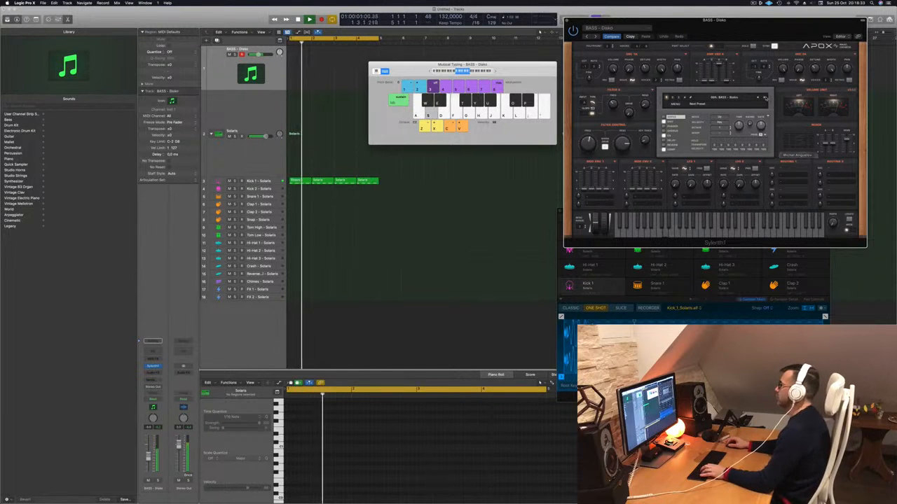
{"action": "key", "text": "s"}
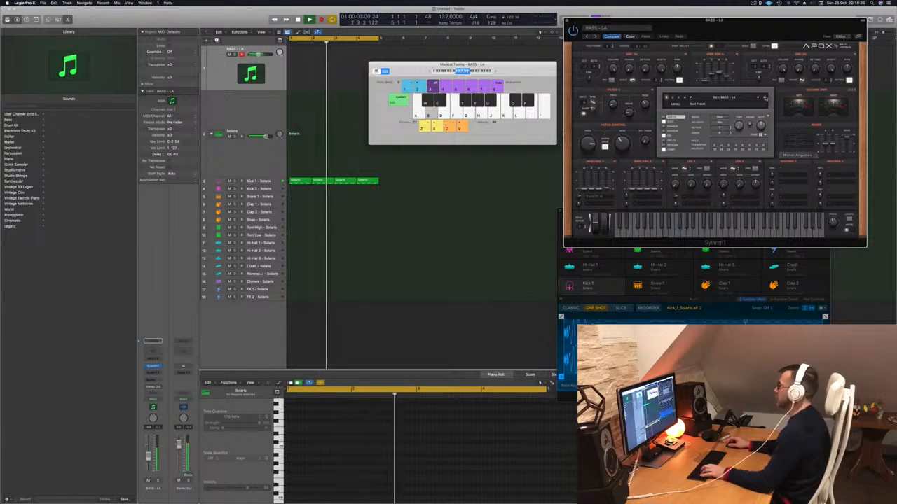
{"action": "key", "text": "d"}
{"action": "key", "text": "f"}
Step: Load the bass preset that follows BASS - LA and audition it with a few notes over the kick
{"action": "left_click", "coordinate": [765, 99]}
{"action": "key", "text": "f"}
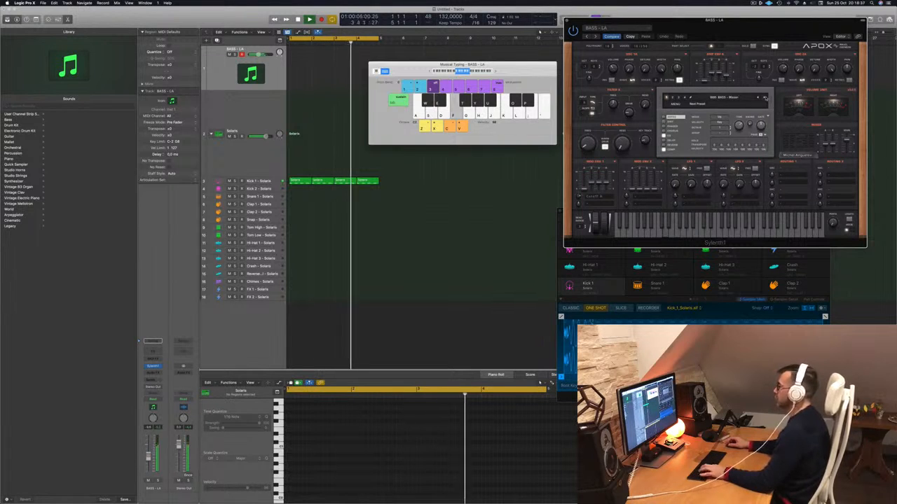
{"action": "left_click", "coordinate": [766, 99]}
{"action": "key", "text": "s"}
{"action": "key", "text": "d"}
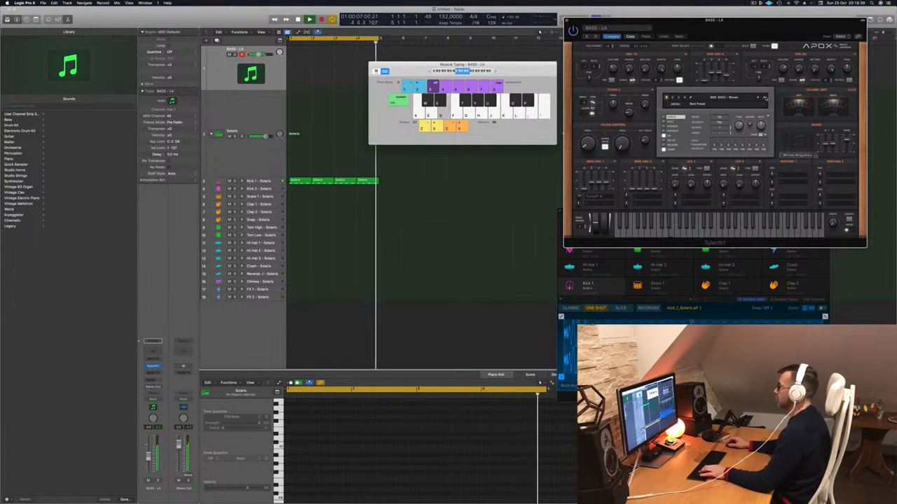
{"action": "key", "text": "f"}
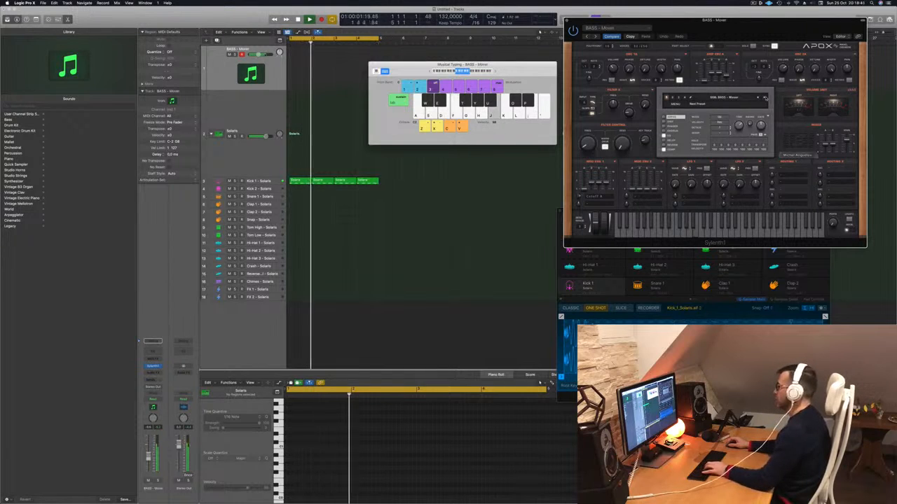
Step: Advance through the Sylenth1 bass presets past BASS - Never Alone and settle on BASS - Plex
{"action": "left_click", "coordinate": [765, 99]}
{"action": "left_click", "coordinate": [765, 99]}
{"action": "key", "text": "g"}
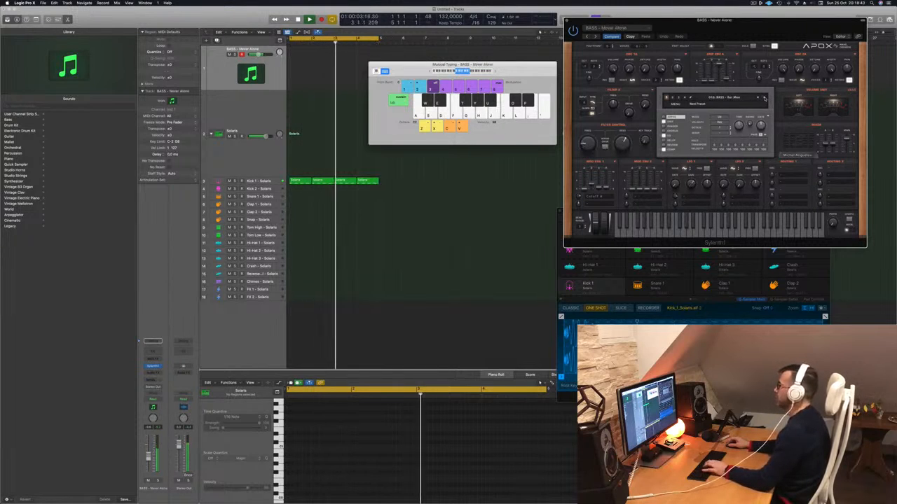
{"action": "left_click", "coordinate": [764, 99]}
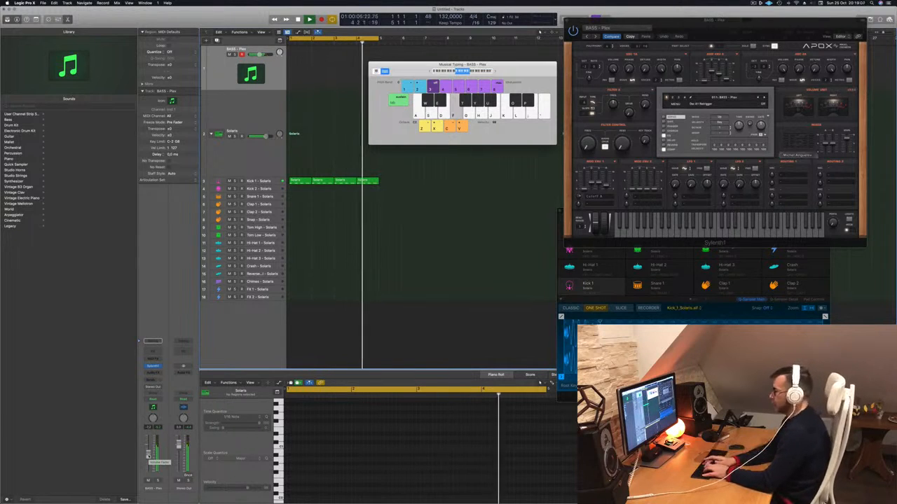
Step: Record a rhythm of repeated F notes on the BASS - Plex track over about three bars from bar 1
{"action": "key", "text": "r"}
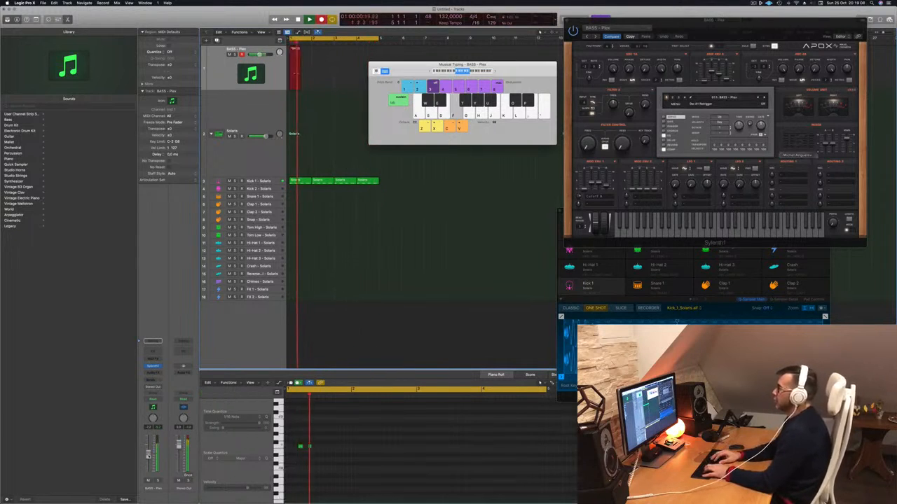
{"action": "key", "text": "f"}
{"action": "key", "text": "f"}
{"action": "key", "text": "f"}
{"action": "key", "text": "f"}
{"action": "key", "text": "f"}
{"action": "key", "text": "f"}
{"action": "key", "text": "f"}
{"action": "key", "text": "f"}
{"action": "key", "text": "f"}
{"action": "key", "text": "f"}
{"action": "key", "text": "f"}
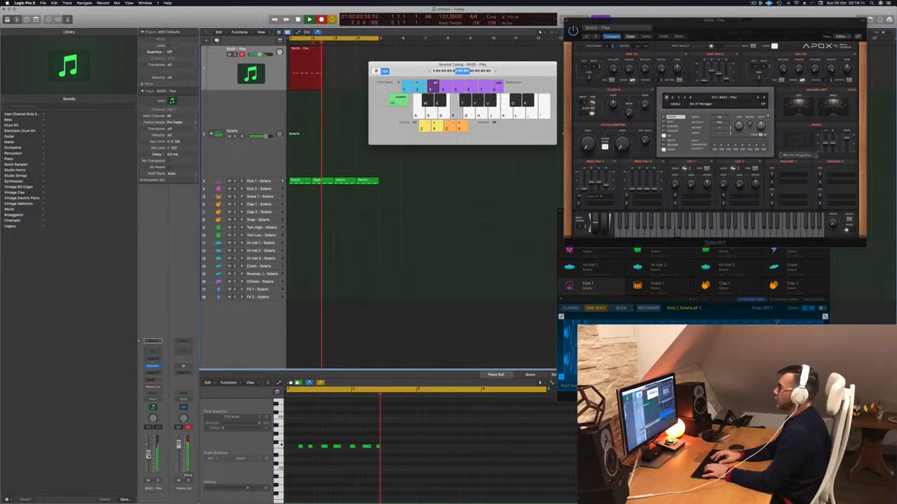
{"action": "key", "text": "f"}
{"action": "key", "text": "f"}
{"action": "key", "text": "f"}
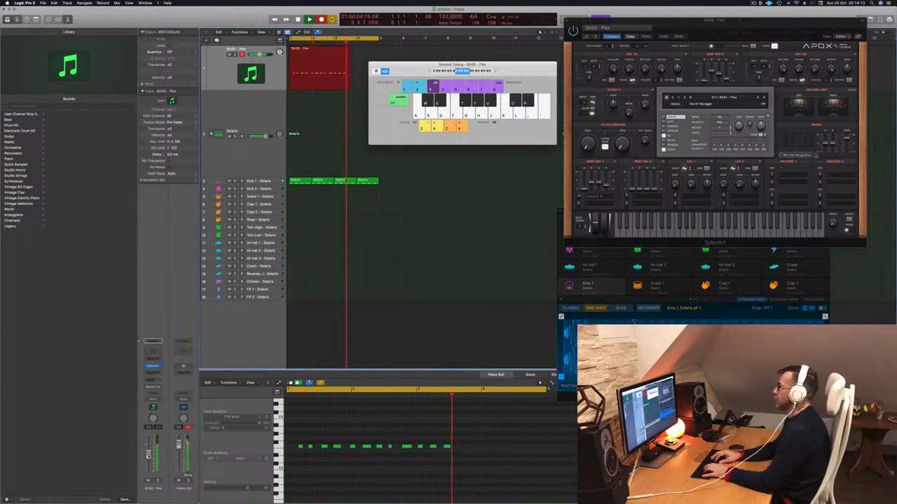
{"action": "key", "text": "space"}
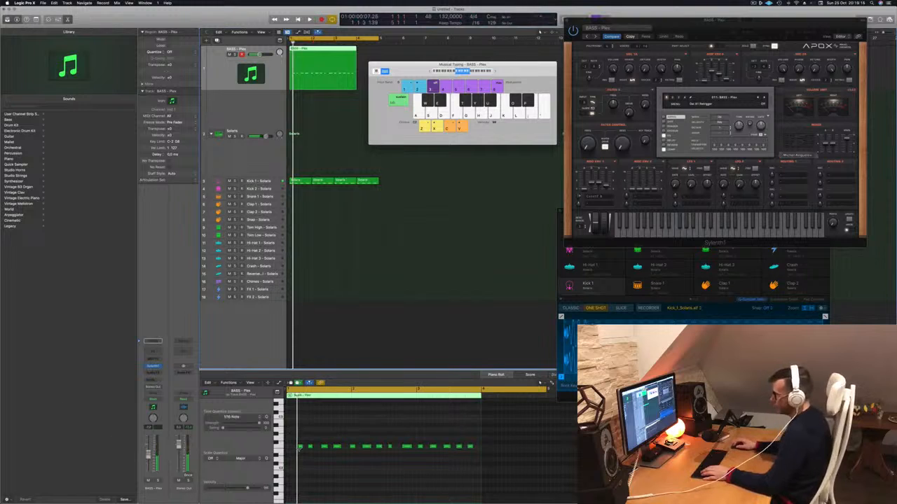
Step: Shorten the first recorded bass note in the piano roll
{"action": "left_click", "coordinate": [391, 479]}
{"action": "scroll", "coordinate": [359, 484], "scroll_direction": "up", "scroll_amount": 5}
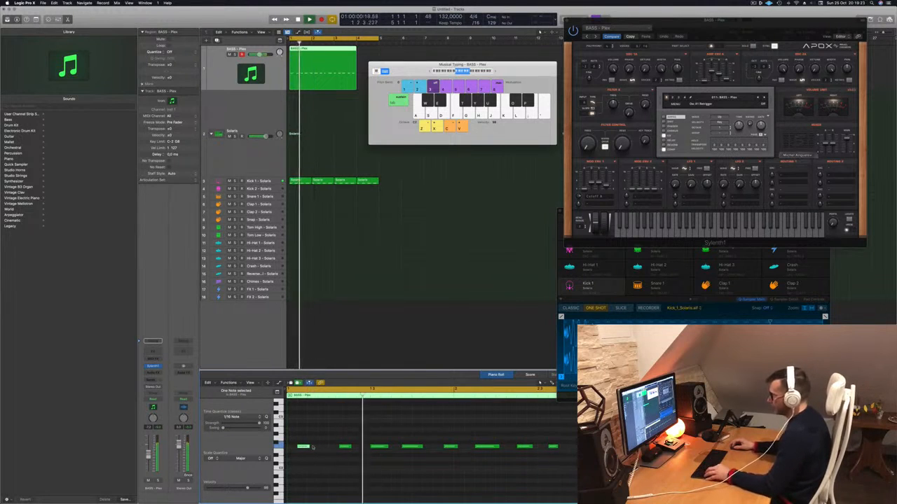
{"action": "mouse_move", "coordinate": [313, 448]}
{"action": "left_mouse_down"}
{"action": "mouse_move", "coordinate": [325, 451]}
{"action": "mouse_move", "coordinate": [305, 451]}
{"action": "left_mouse_up"}
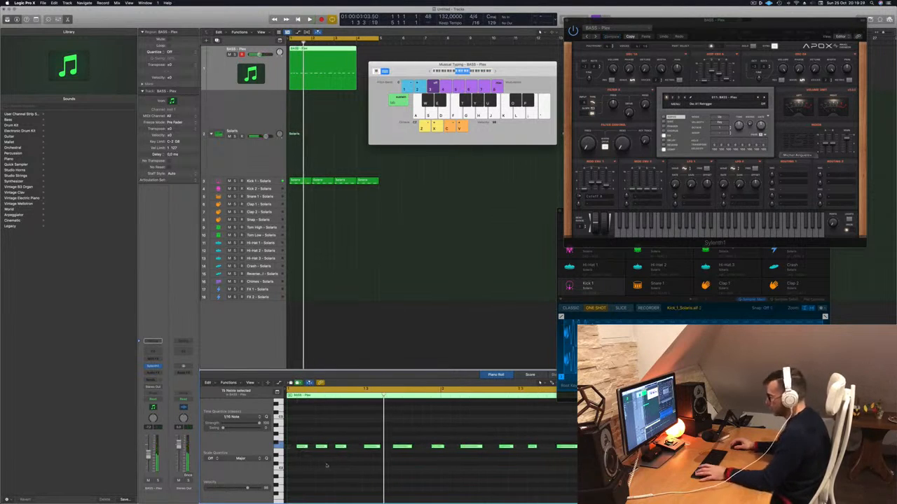
{"action": "scroll", "coordinate": [354, 470], "scroll_direction": "down", "scroll_amount": 3}
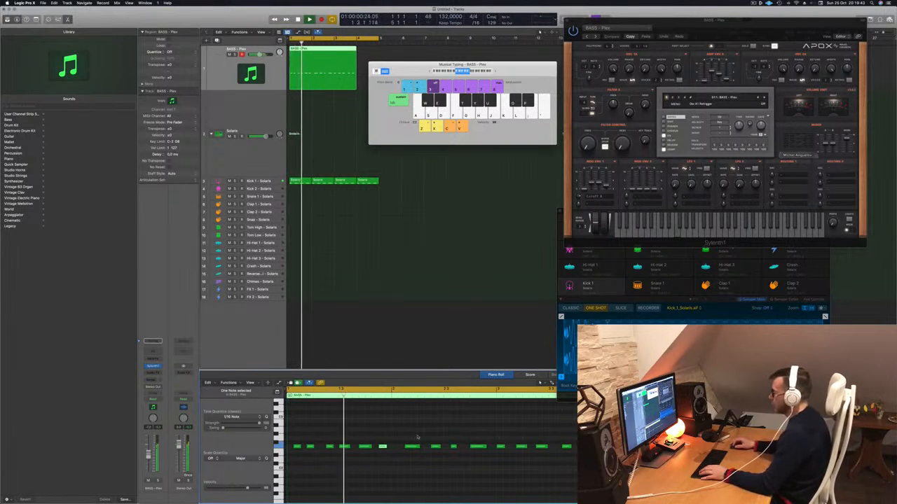
Step: Delete all bass notes after the sixth one and place a copy of the first six notes right behind them
{"action": "left_click_drag", "start_coordinate": [409, 436], "coordinate": [578, 483]}
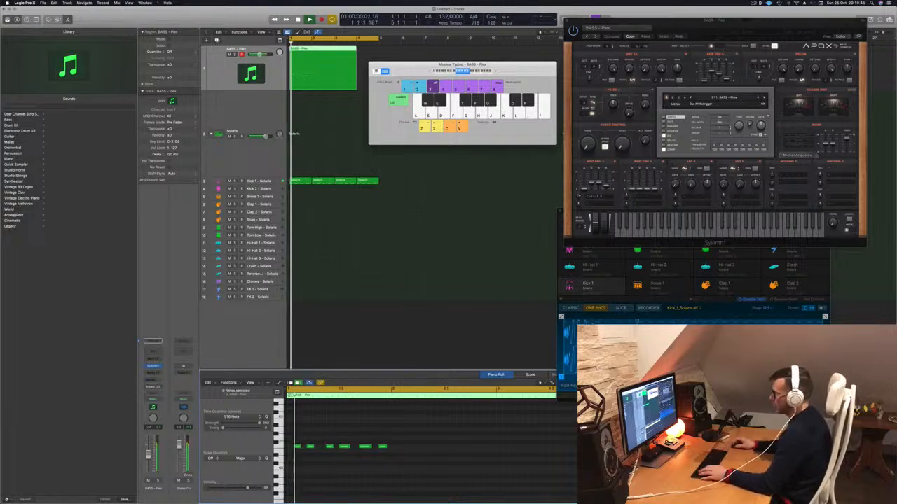
{"action": "left_click_drag", "start_coordinate": [447, 421], "coordinate": [290, 446]}
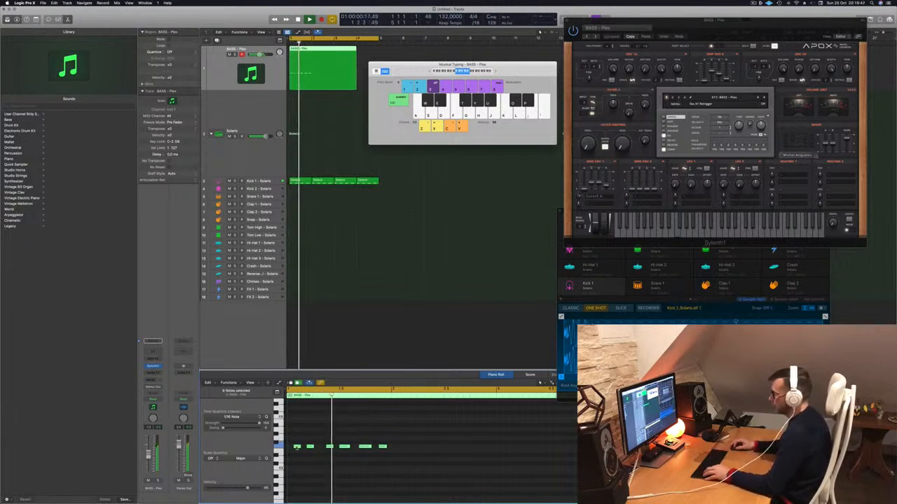
{"action": "left_click_drag", "start_coordinate": [354, 456], "coordinate": [400, 451]}
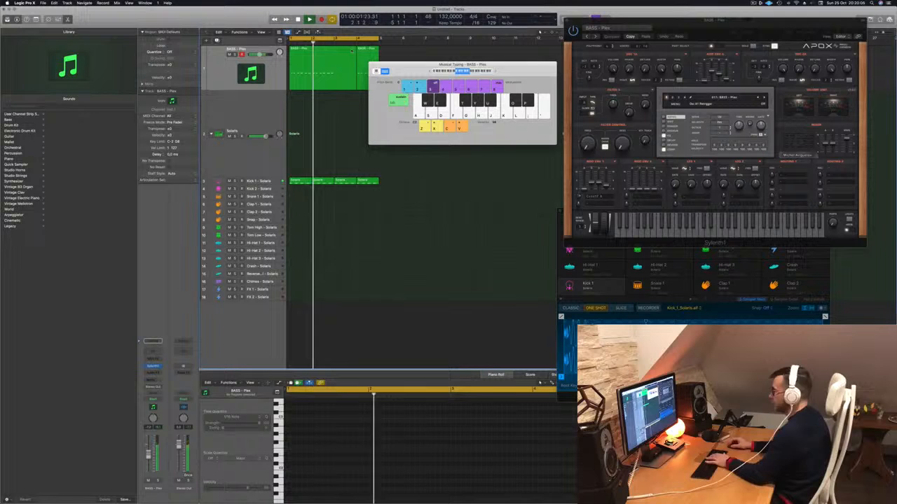
{"action": "key", "text": "super+BackSpace"}
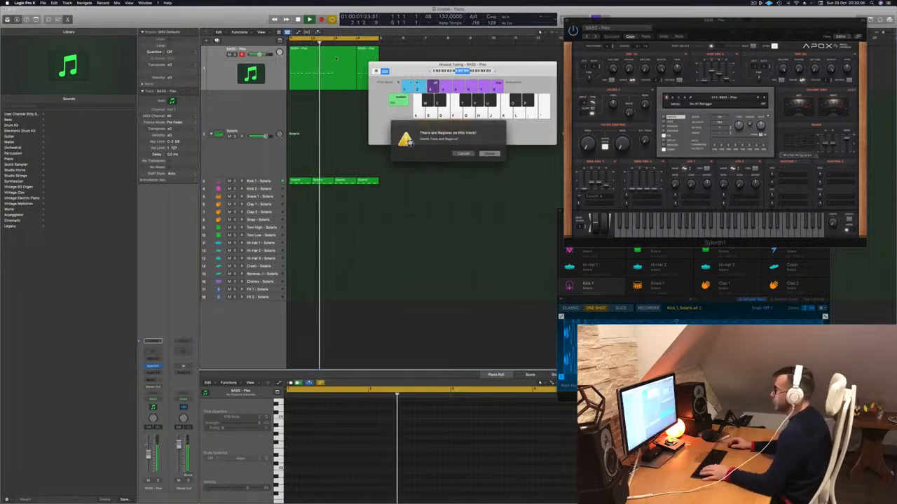
{"action": "left_click", "coordinate": [488, 153]}
{"action": "left_click_drag", "start_coordinate": [423, 67], "coordinate": [627, 124]}
{"action": "key", "text": "super+z"}
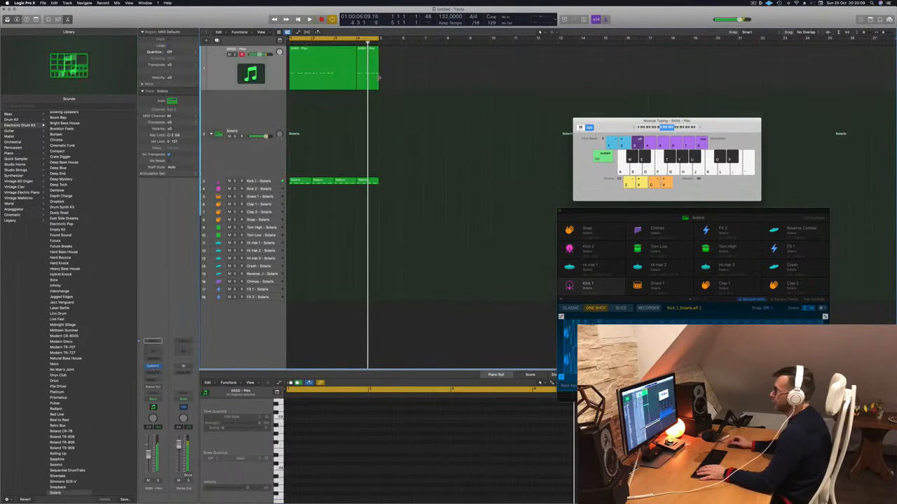
Step: Delete the short BASS - Plex region at bar 4 and extend the remaining region to a length of four bars
{"action": "key", "text": "space"}
{"action": "key", "text": "Delete"}
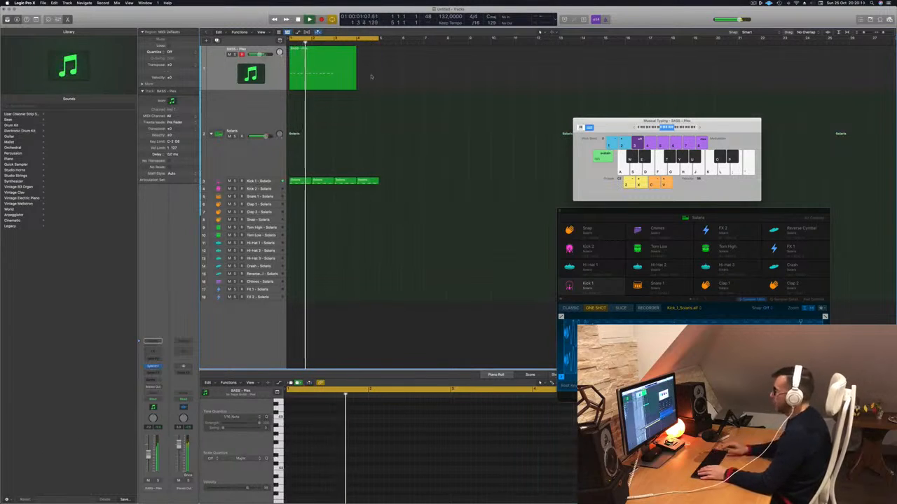
{"action": "left_click", "coordinate": [341, 83]}
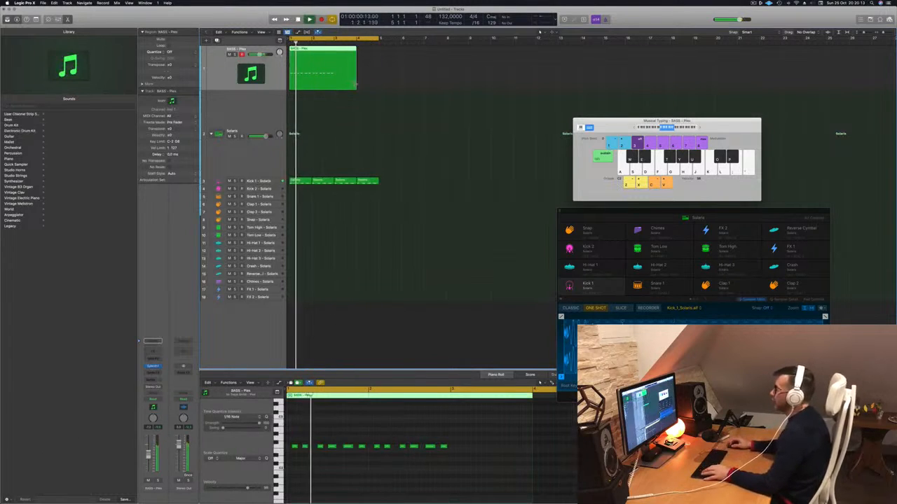
{"action": "left_click_drag", "start_coordinate": [357, 87], "coordinate": [380, 89]}
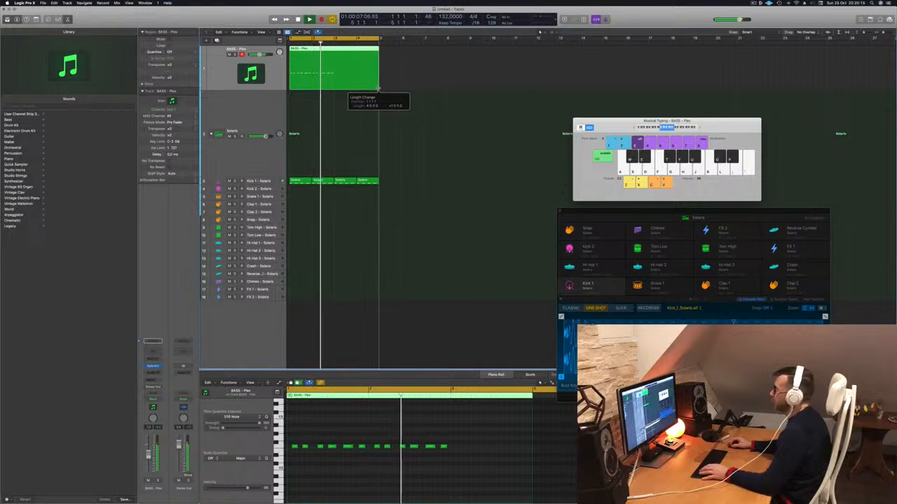
Step: Copy the twelve bass notes of bars 1 and 2 into bars 3 and 4 and lower the notes in bar 3
{"action": "mouse_move", "coordinate": [455, 435]}
{"action": "left_mouse_down"}
{"action": "mouse_move", "coordinate": [284, 461]}
{"action": "mouse_move", "coordinate": [421, 447]}
{"action": "mouse_move", "coordinate": [455, 452]}
{"action": "left_mouse_up"}
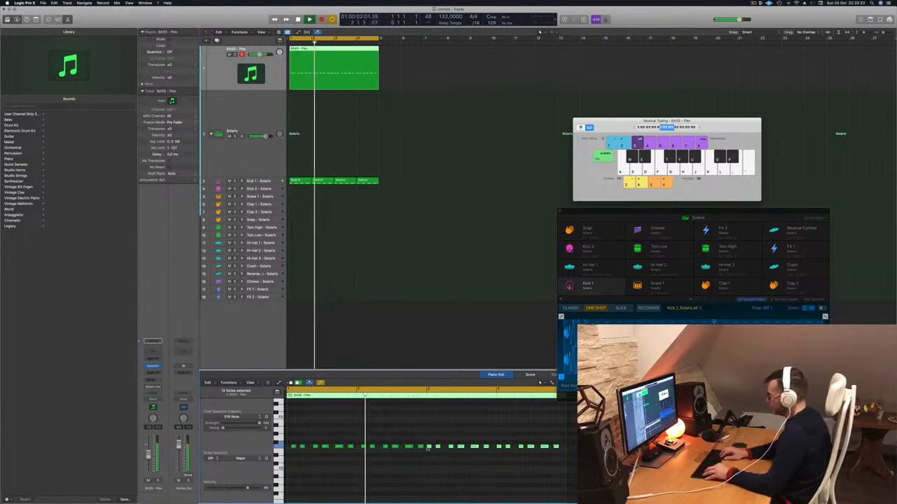
{"action": "left_click_drag", "start_coordinate": [430, 452], "coordinate": [494, 465]}
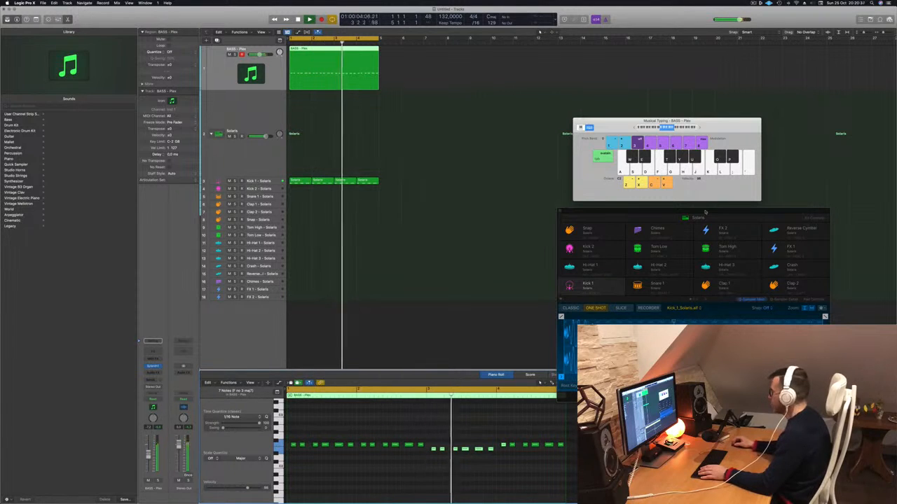
Step: Lower the bass notes in bar 4 to the same pitch as those in bar 3
{"action": "left_click_drag", "start_coordinate": [705, 212], "coordinate": [710, 119]}
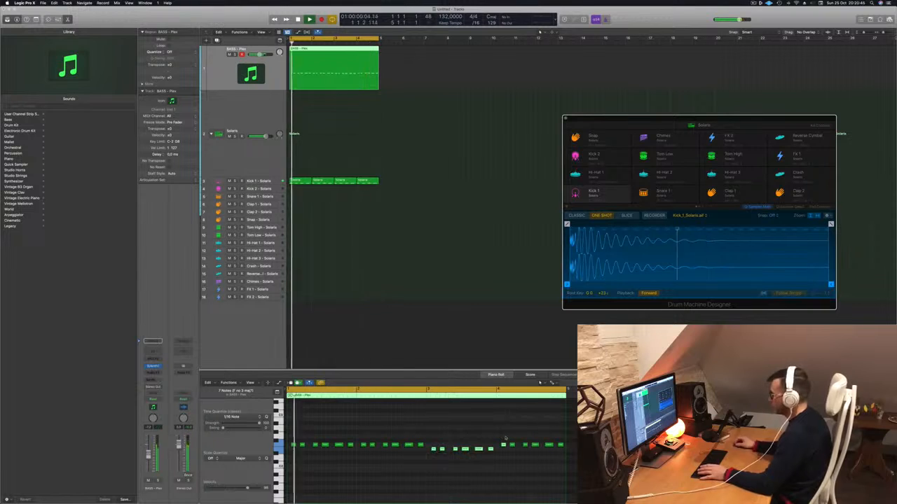
{"action": "left_click_drag", "start_coordinate": [498, 438], "coordinate": [572, 450]}
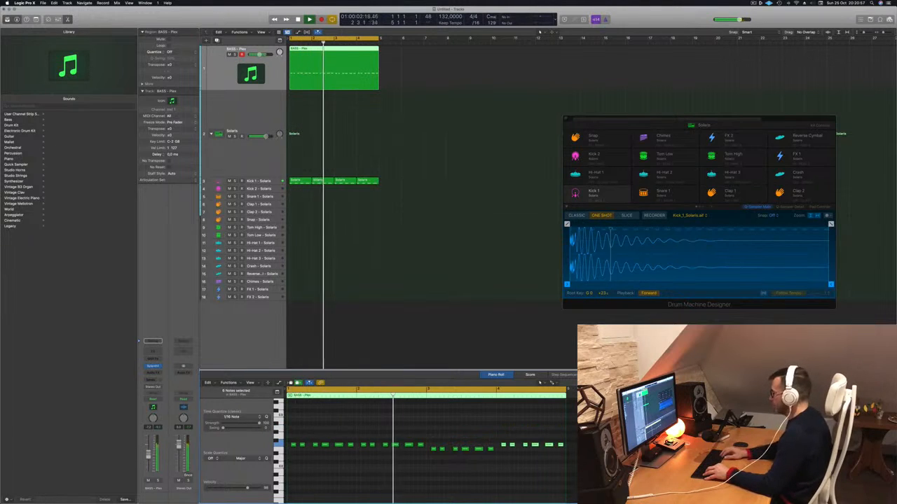
{"action": "key", "text": "alt+Down"}
{"action": "key", "text": "alt+Down"}
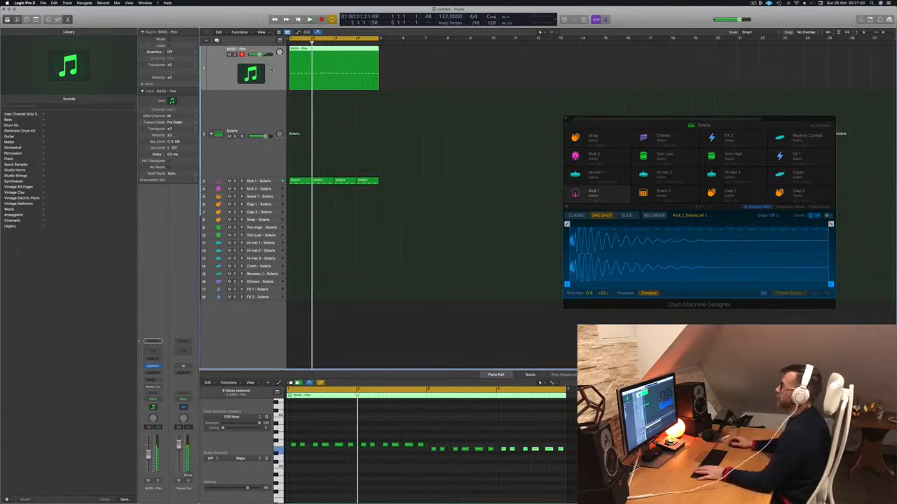
Step: Open Sylenth1 on the bass track and audition other bass presets while the loop plays
{"action": "left_click", "coordinate": [153, 366]}
{"action": "key", "text": "Return"}
{"action": "left_click_drag", "start_coordinate": [452, 77], "coordinate": [545, 85]}
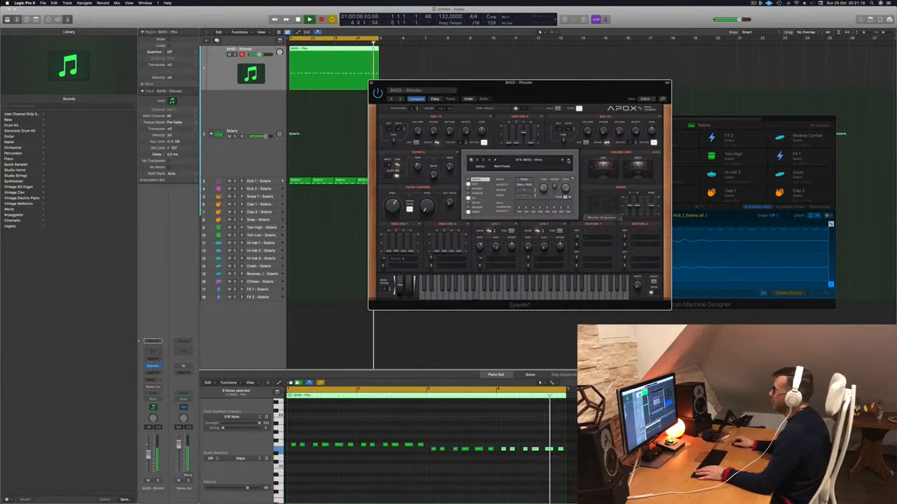
{"action": "left_click", "coordinate": [569, 161]}
{"action": "left_click", "coordinate": [568, 161]}
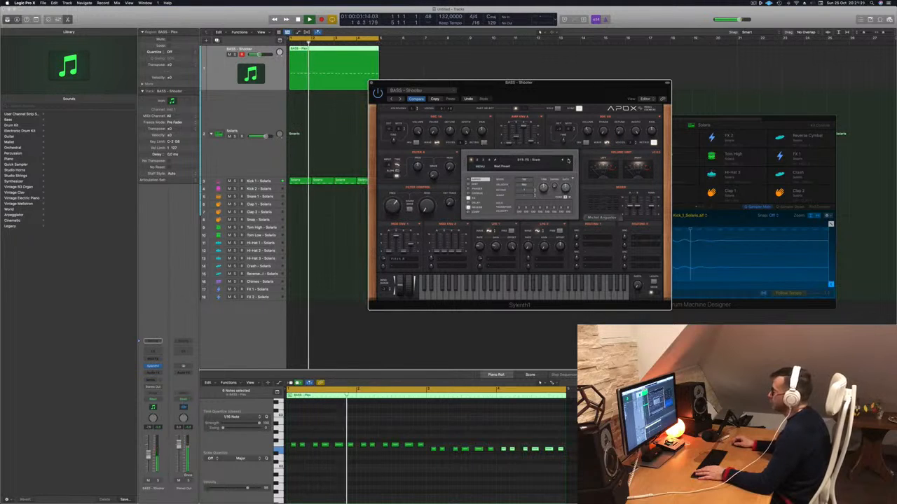
{"action": "left_click", "coordinate": [568, 160]}
Step: Choose the first bass preset from Sylenth1's preset list, compare the following ones and settle on bass preset 004
{"action": "left_click", "coordinate": [524, 160]}
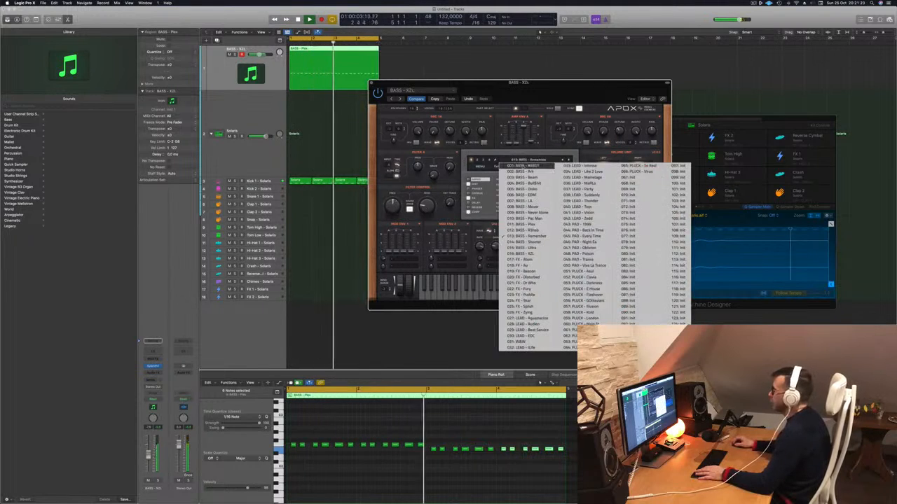
{"action": "left_click", "coordinate": [522, 165]}
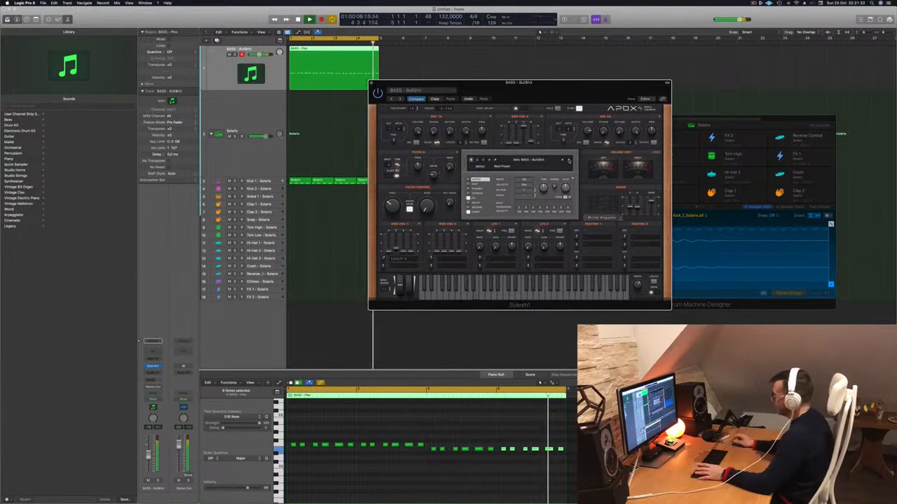
{"action": "left_click_drag", "start_coordinate": [582, 87], "coordinate": [570, 88]}
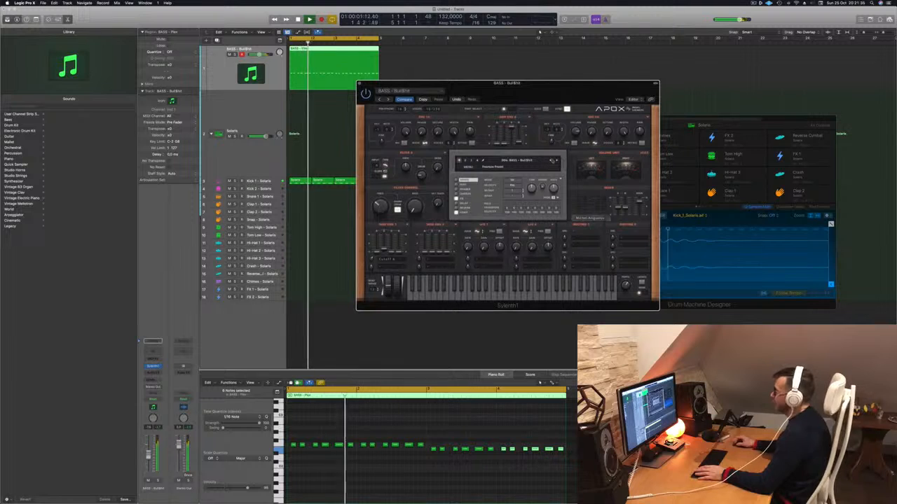
{"action": "left_click", "coordinate": [557, 161]}
{"action": "left_click", "coordinate": [551, 161]}
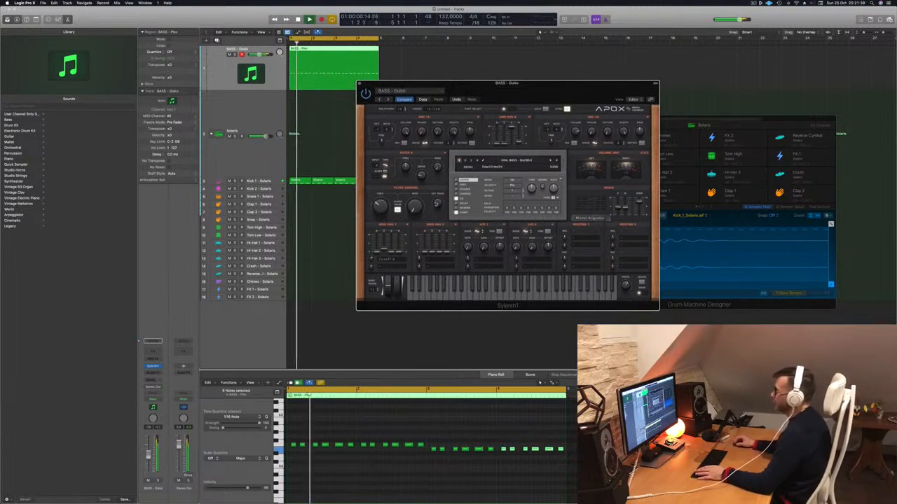
Step: Fine-tune the filter control cutoff in Sylenth1, close the instrument and replay the bass line with the kick
{"action": "left_click_drag", "start_coordinate": [385, 208], "coordinate": [383, 210]}
{"action": "key", "text": "Return"}
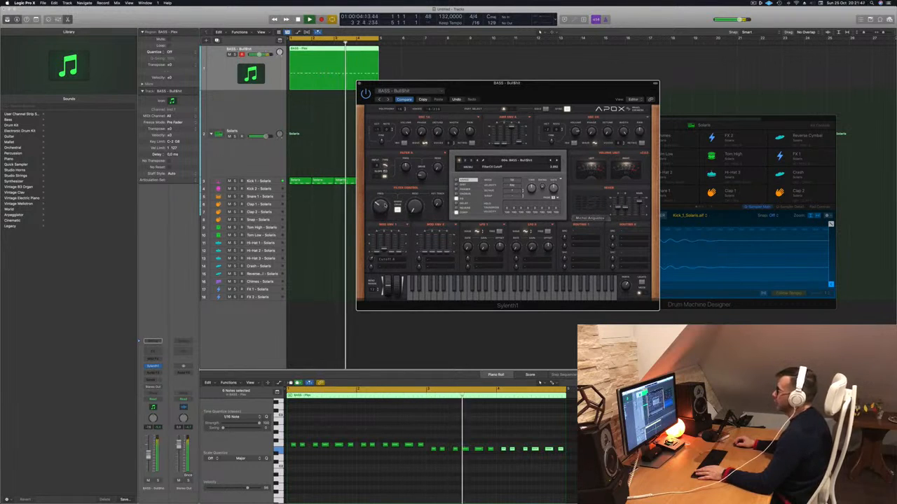
{"action": "key", "text": "space"}
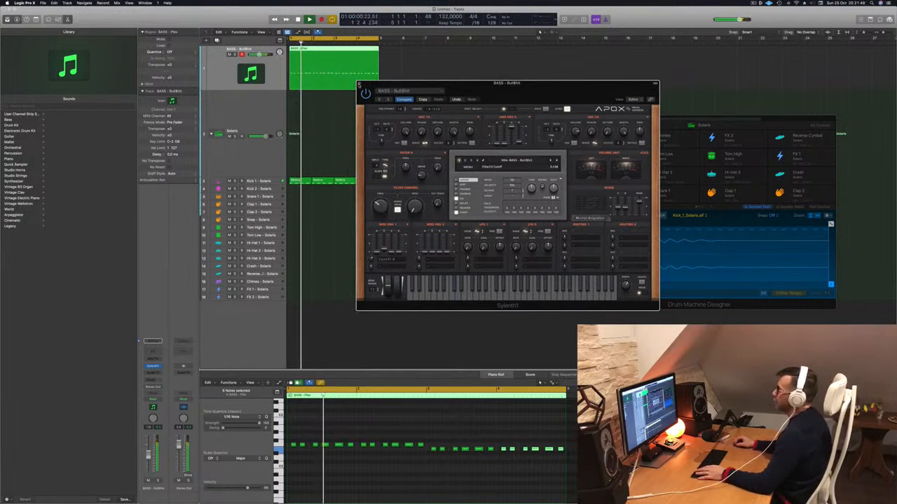
{"action": "left_click", "coordinate": [360, 84]}
{"action": "key", "text": "space"}
{"action": "key", "text": "space"}
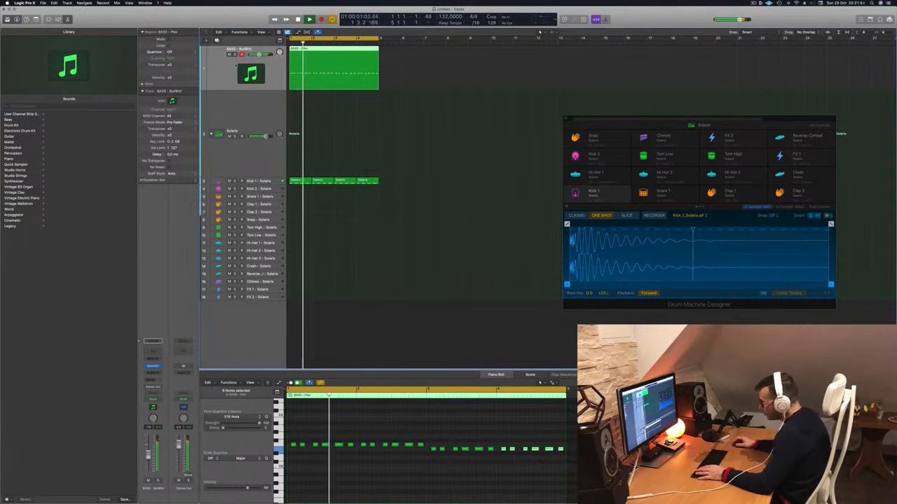
{"action": "key", "text": "space"}
{"action": "key", "text": "space"}
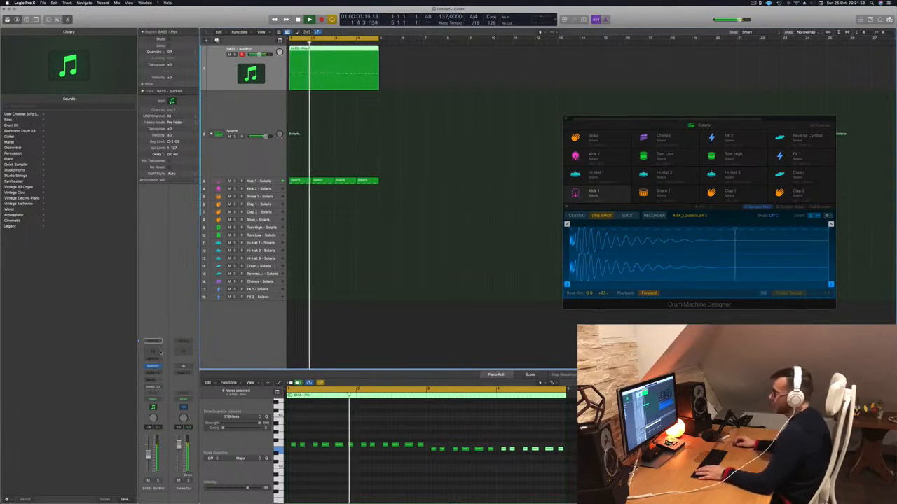
Step: Insert a stereo Compressor on the bass track and set its side chain to Kick 1 - Solaris (Inst 9)
{"action": "left_click", "coordinate": [158, 361]}
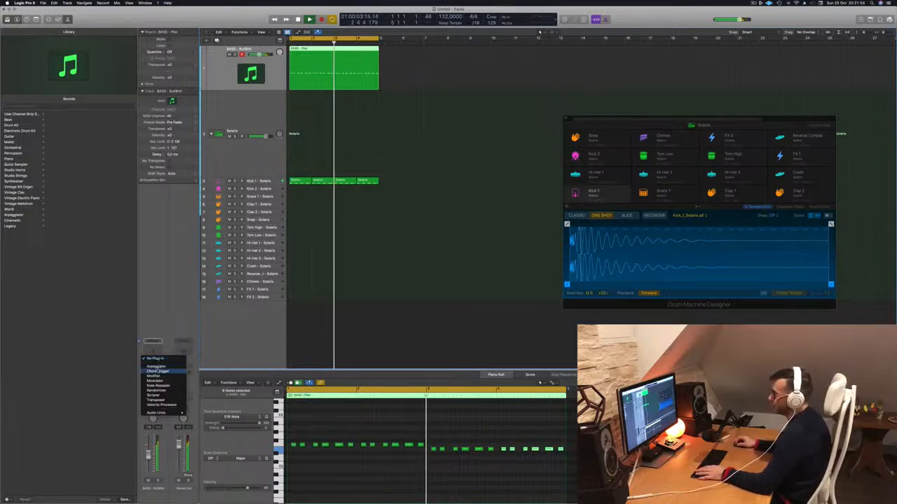
{"action": "left_click", "coordinate": [157, 307]}
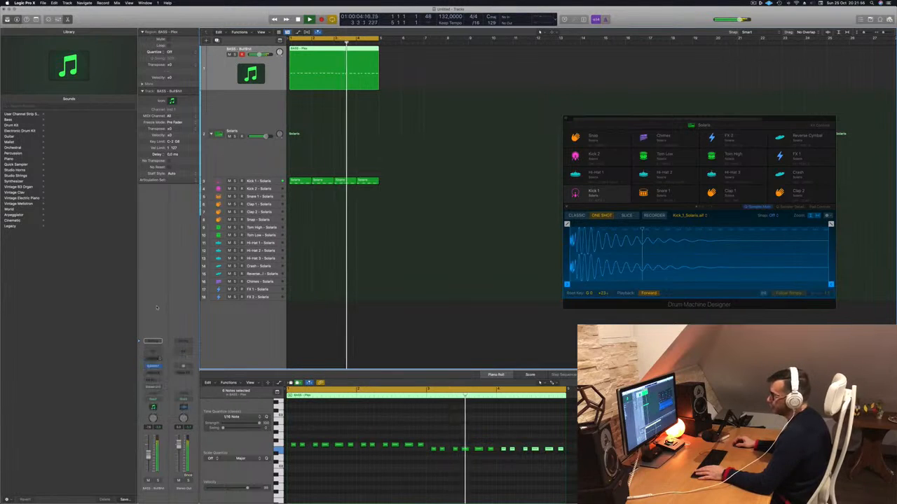
{"action": "left_click", "coordinate": [153, 366]}
{"action": "mouse_move", "coordinate": [165, 390]}
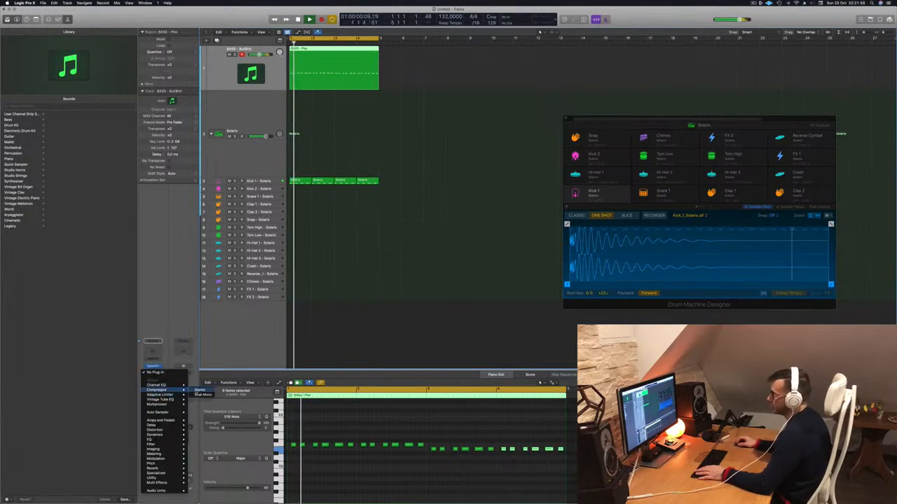
{"action": "left_click", "coordinate": [199, 390]}
{"action": "left_click", "coordinate": [524, 83]}
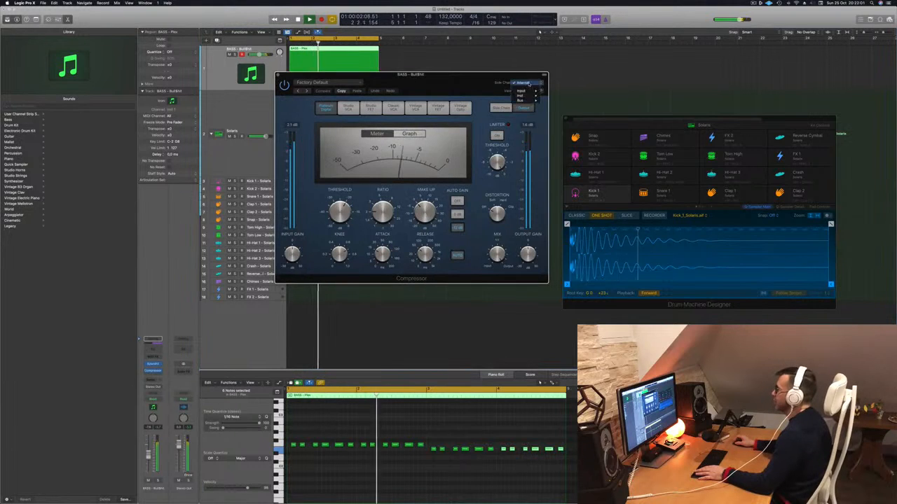
{"action": "mouse_move", "coordinate": [519, 96]}
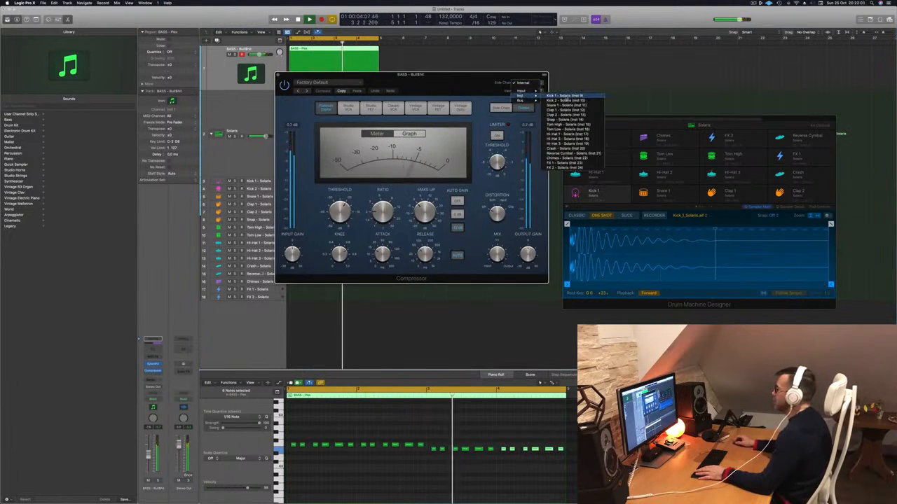
{"action": "left_click", "coordinate": [566, 95]}
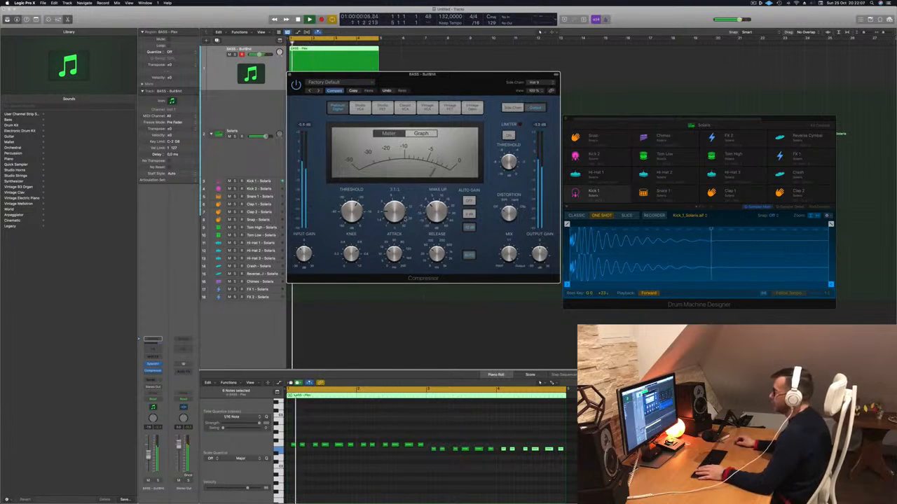
Step: Switch off automatic release in the bass track's Compressor and close the plug-in
{"action": "left_click", "coordinate": [468, 255]}
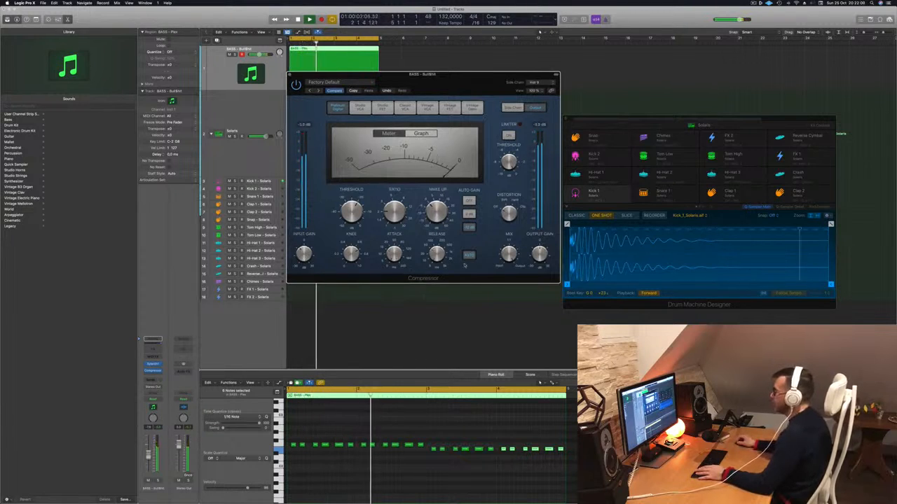
{"action": "mouse_move", "coordinate": [400, 213]}
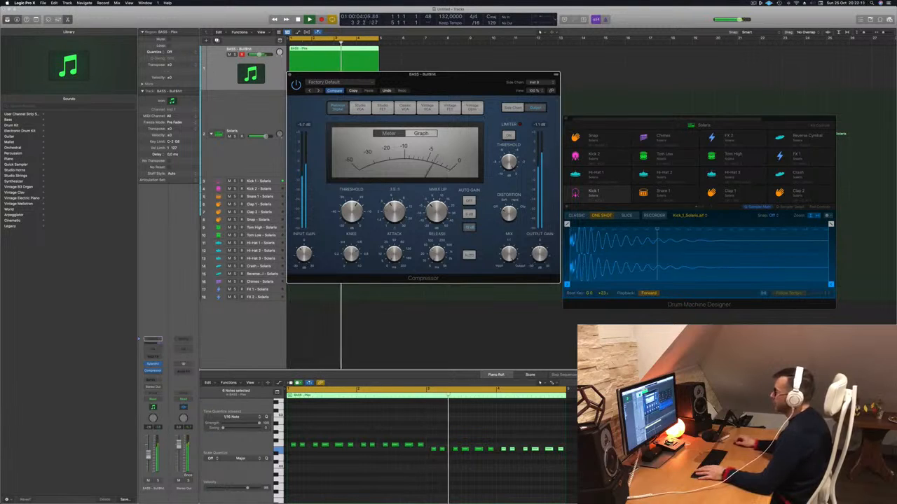
{"action": "mouse_move", "coordinate": [359, 223]}
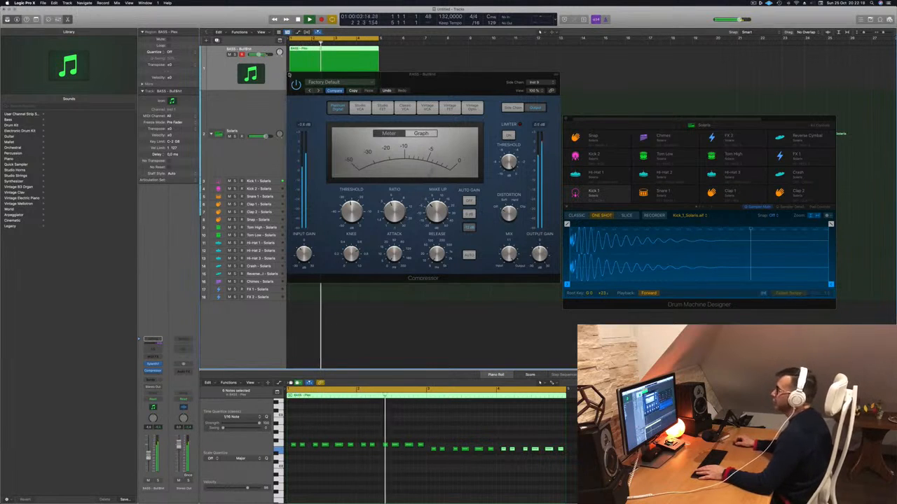
{"action": "left_click", "coordinate": [289, 75]}
Step: Copy the first Kick 1 - Solaris region to the Snare 1 - Solaris track and edit it into snare hits on beats 2 and 4
{"action": "left_click", "coordinate": [297, 181]}
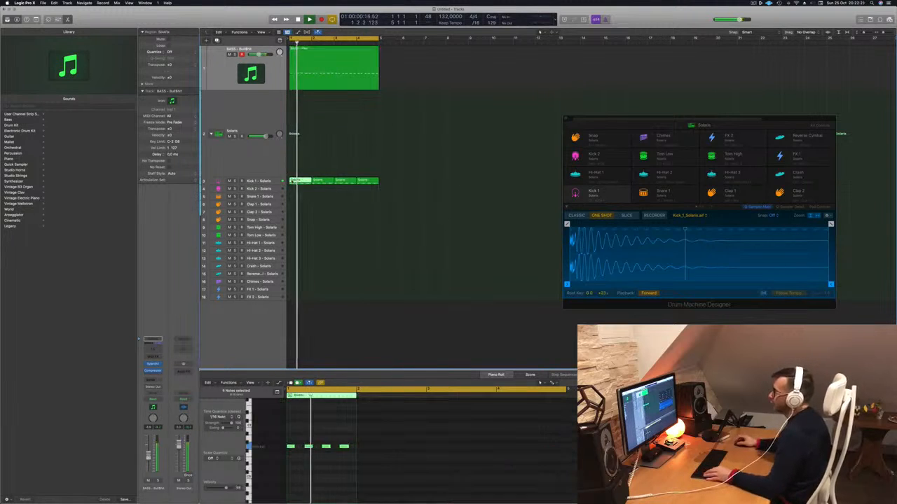
{"action": "left_click_drag", "start_coordinate": [297, 184], "coordinate": [297, 196]}
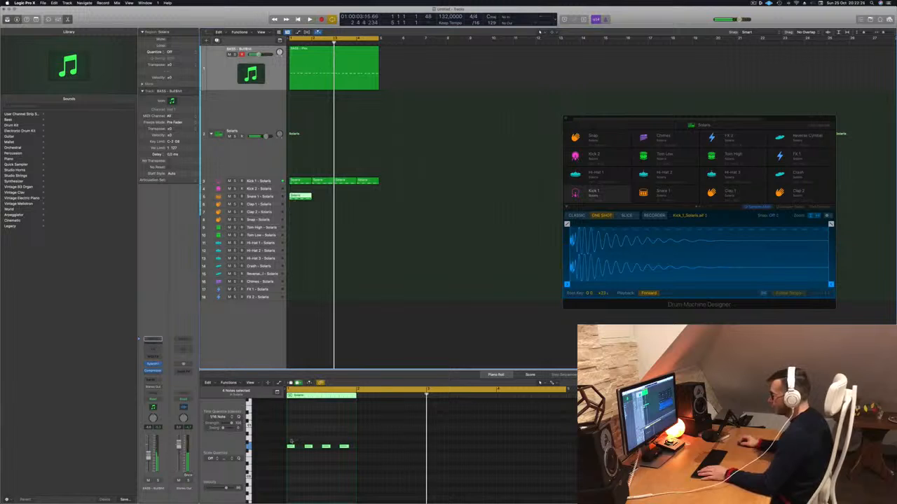
{"action": "left_click_drag", "start_coordinate": [290, 441], "coordinate": [354, 456]}
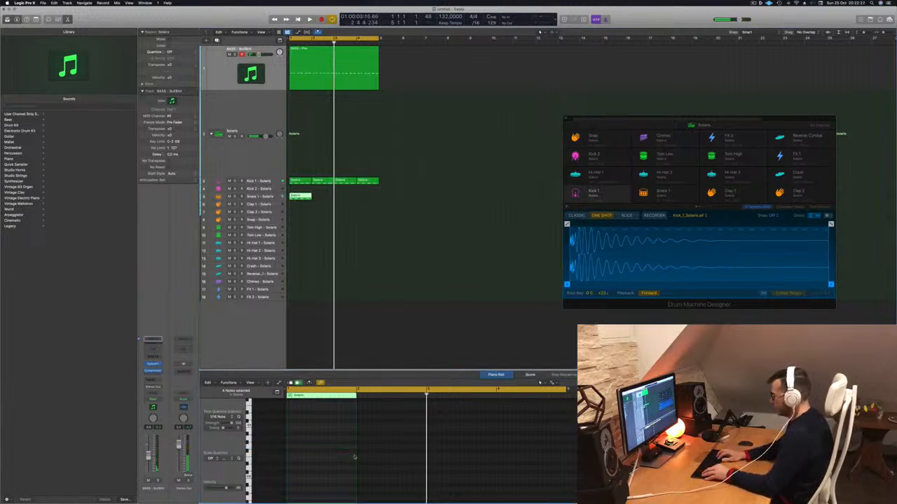
{"action": "scroll", "coordinate": [309, 467], "scroll_direction": "up", "scroll_amount": 5}
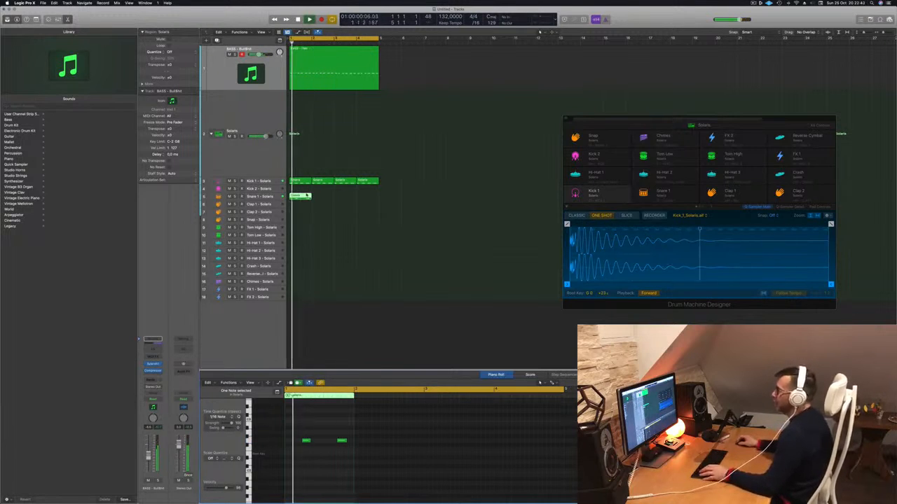
Step: Repeat the one-bar snare region so it fills bars 1 to 4 and play the loop
{"action": "left_click_drag", "start_coordinate": [307, 197], "coordinate": [344, 202]}
{"action": "key", "text": "space"}
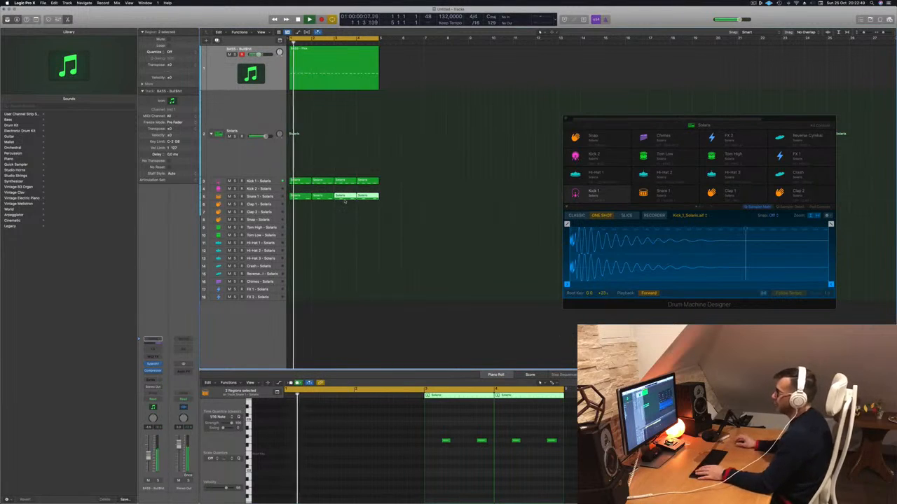
{"action": "scroll", "coordinate": [336, 212], "scroll_direction": "down", "scroll_amount": 3}
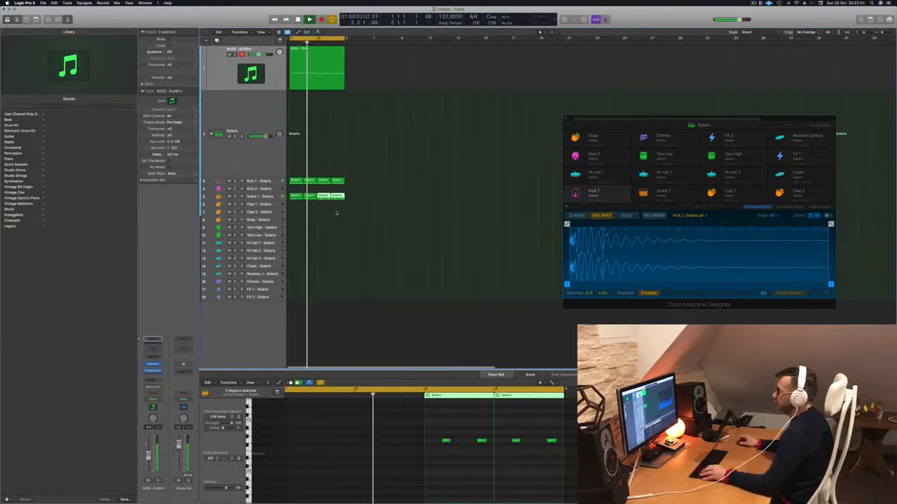
Step: Select the Snare 1 - Solaris track and inspect the notes of the bass region and the first kick region in the piano roll
{"action": "left_click", "coordinate": [264, 197]}
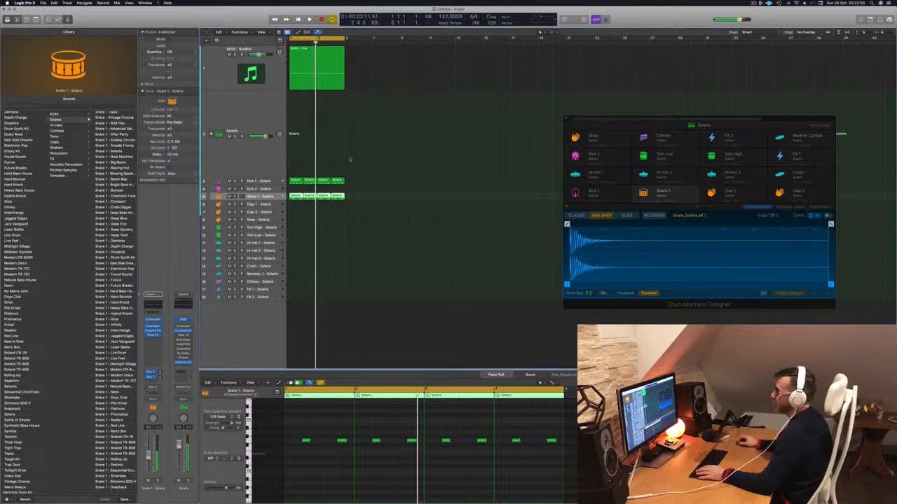
{"action": "key", "text": "space"}
{"action": "left_click", "coordinate": [295, 182]}
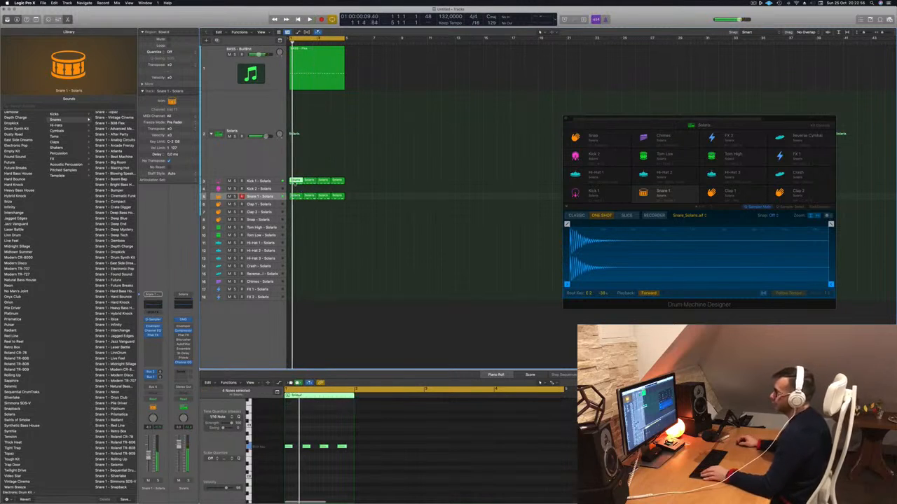
{"action": "left_click", "coordinate": [312, 72]}
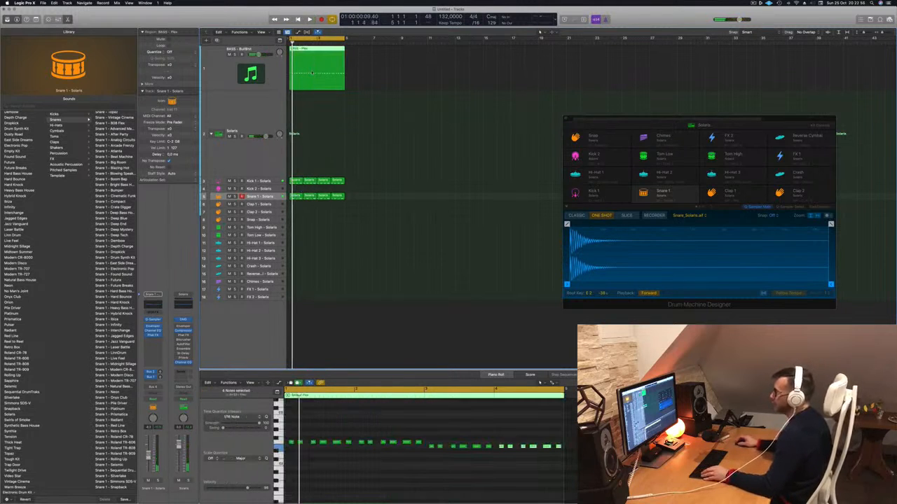
{"action": "left_click", "coordinate": [301, 196]}
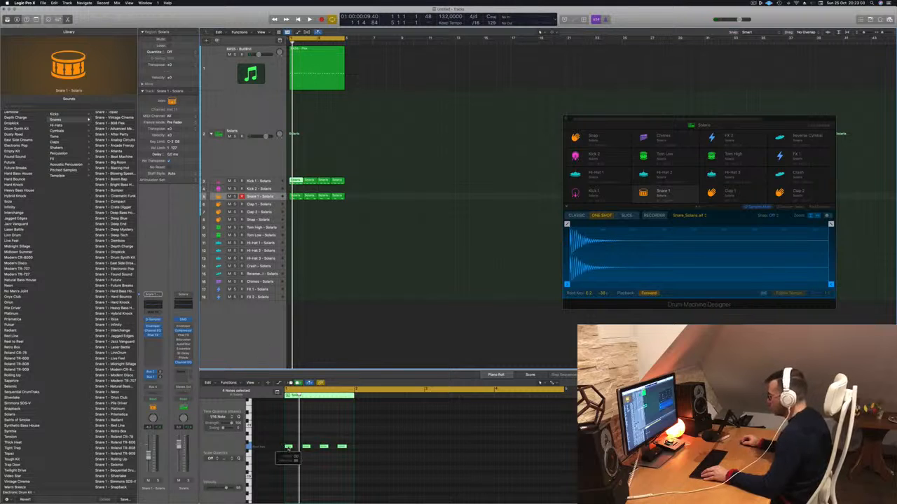
{"action": "key", "text": "space"}
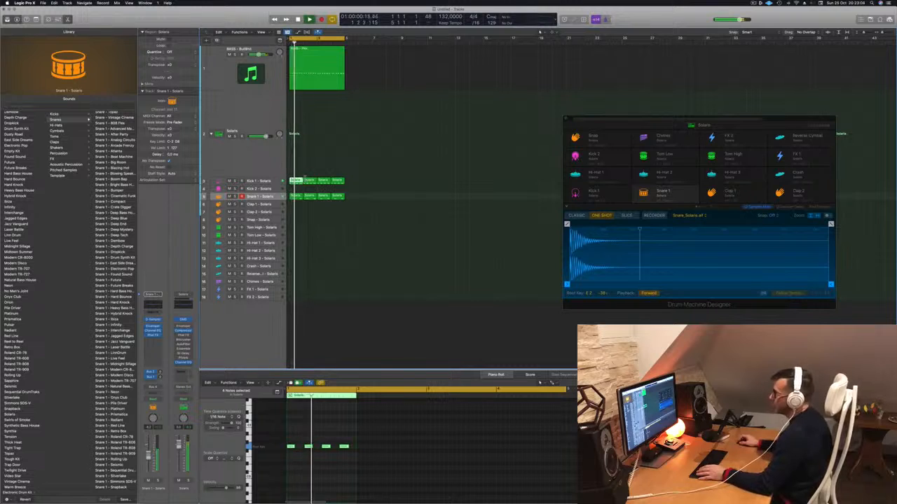
Step: Copy the first Kick 1 - Solaris region to bar 1 of the Hi-Hat 1 - Solaris track, keeping the kick pattern complete
{"action": "left_click_drag", "start_coordinate": [294, 180], "coordinate": [296, 243]}
{"action": "key", "text": "Return"}
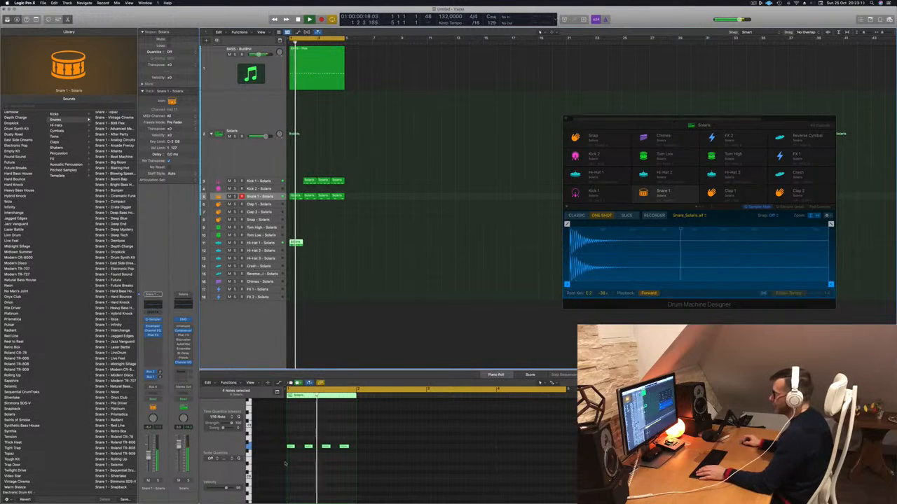
{"action": "left_click_drag", "start_coordinate": [309, 181], "coordinate": [295, 181]}
{"action": "key", "text": "space"}
{"action": "key", "text": "Return"}
{"action": "key", "text": "space"}
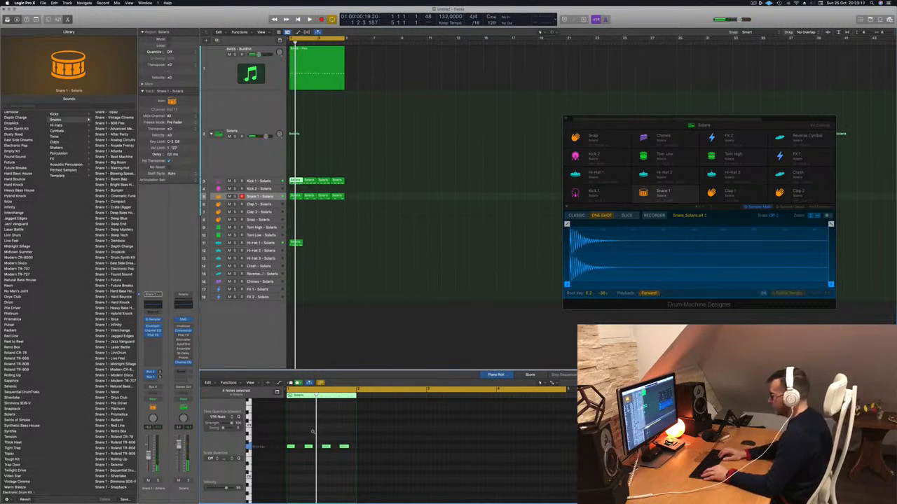
Step: Shift the four notes of the Hi-Hat 1 region an eighth note later onto the off-beats and play the loop
{"action": "left_click", "coordinate": [292, 242]}
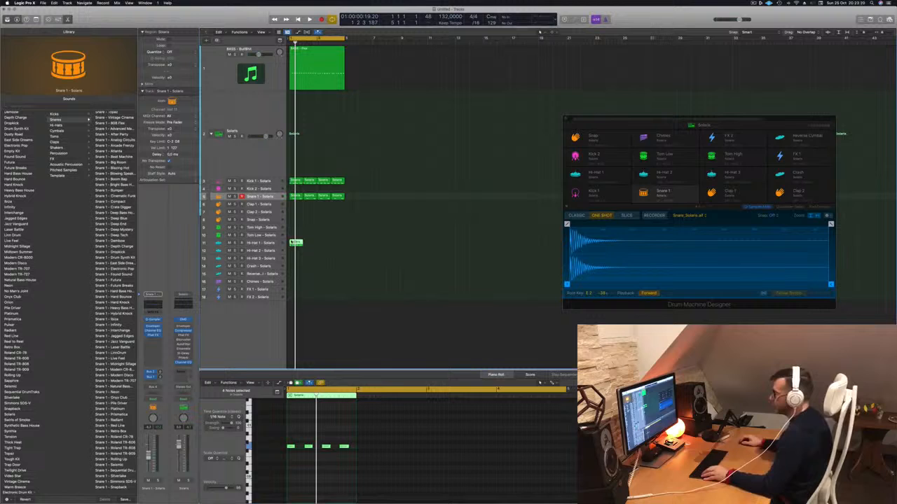
{"action": "left_click", "coordinate": [334, 441]}
{"action": "left_click_drag", "start_coordinate": [289, 457], "coordinate": [290, 457]}
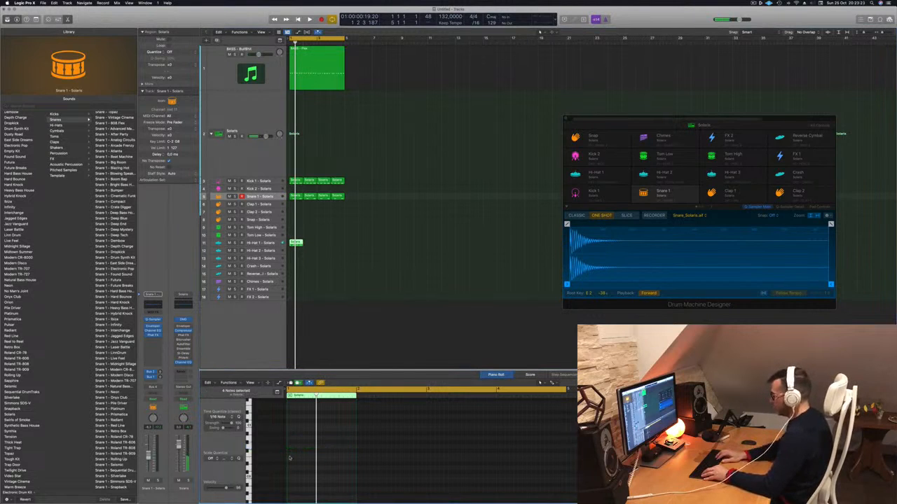
{"action": "scroll", "coordinate": [289, 458], "scroll_direction": "down", "scroll_amount": 5}
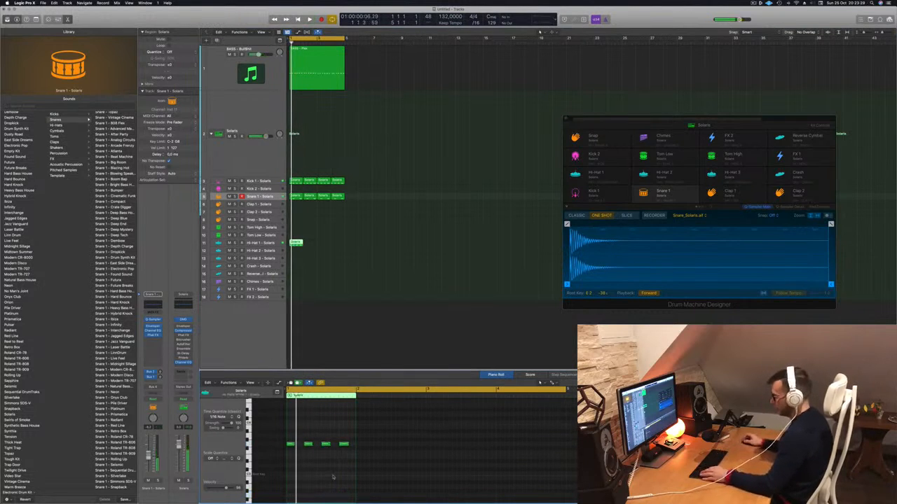
{"action": "key", "text": "space"}
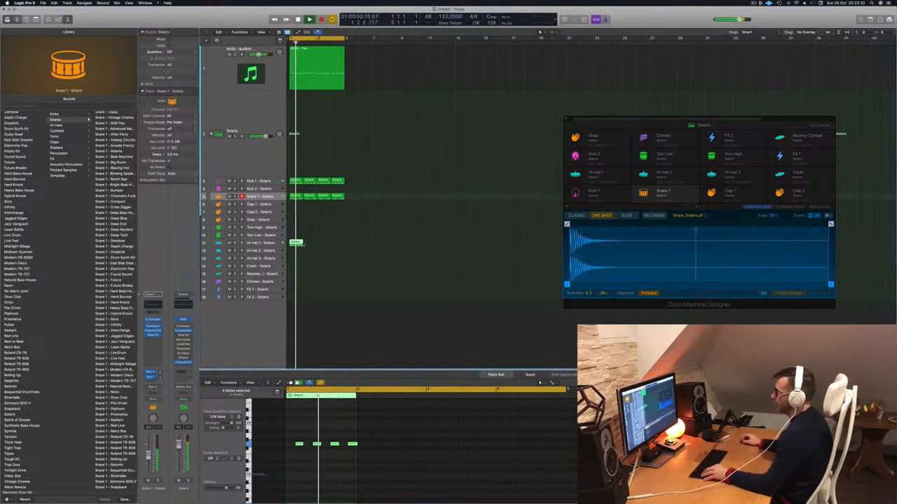
Step: Repeat the one-bar Hi-Hat 1 region so it fills bars 1 to 4
{"action": "left_click_drag", "start_coordinate": [298, 242], "coordinate": [324, 246]}
{"action": "key", "text": "super+Left"}
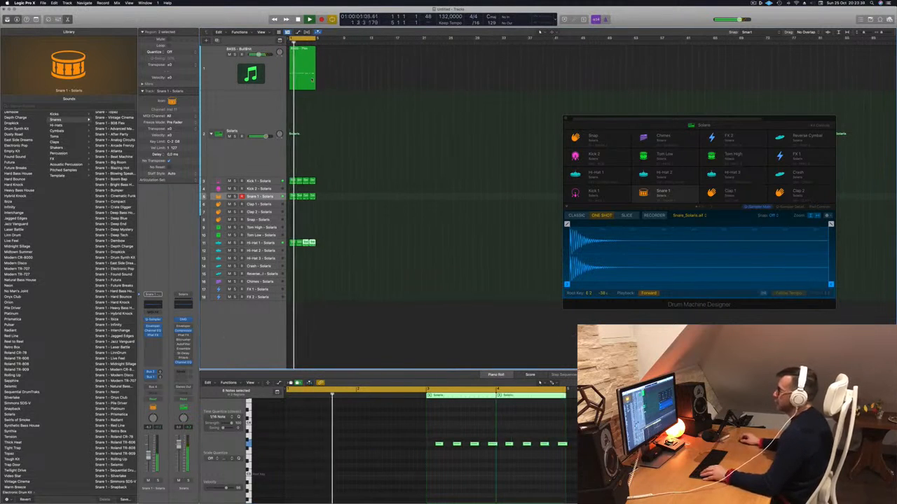
Step: Reshape bar 4 of the bass region so its first notes drop lower and the last two step back up
{"action": "left_click", "coordinate": [309, 83]}
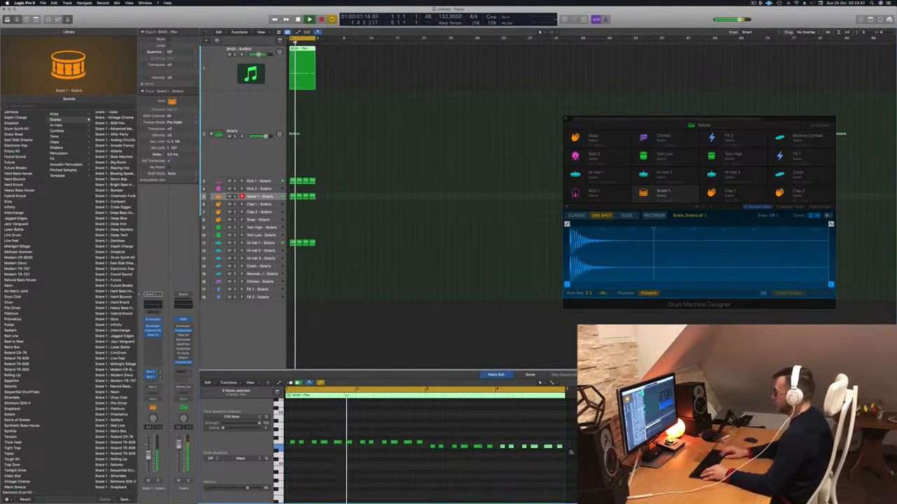
{"action": "key", "text": "alt+Down"}
{"action": "key", "text": "alt+Down"}
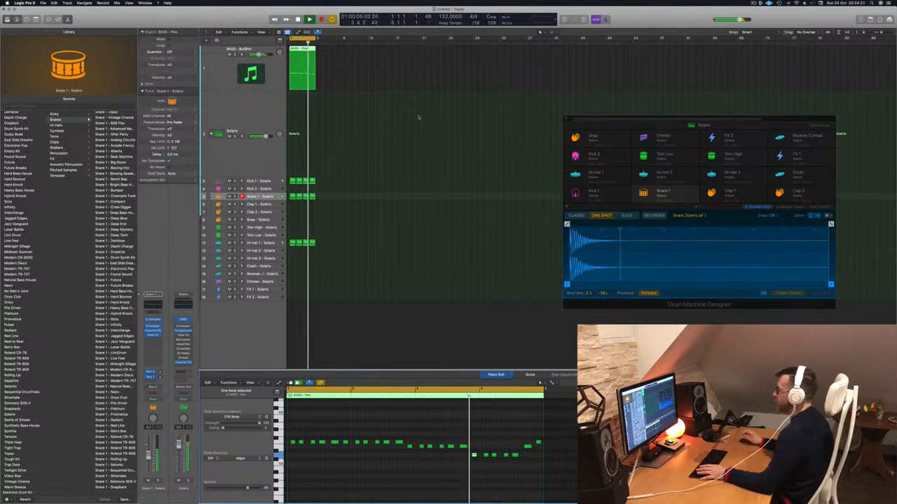
Step: Play the loop with the bass track selected and check its Sylenth1 plug-in window
{"action": "key", "text": "space"}
{"action": "left_click", "coordinate": [226, 69]}
{"action": "key", "text": "space"}
{"action": "key", "text": "space"}
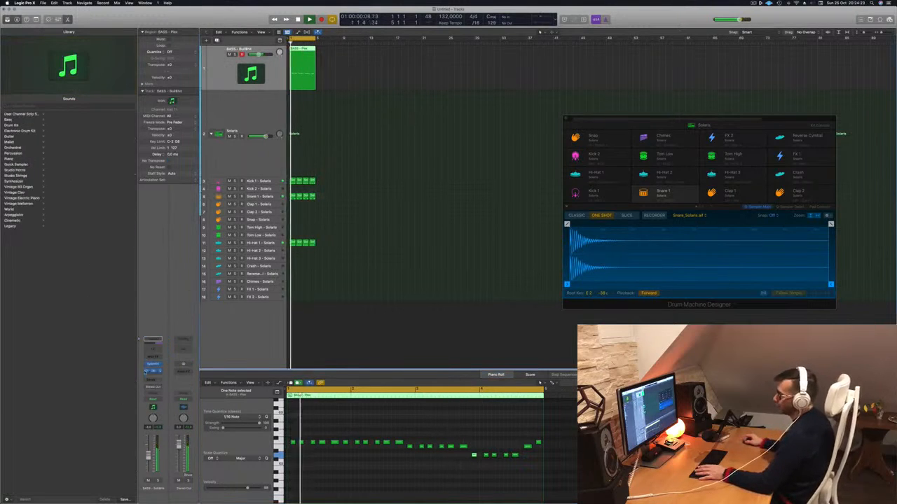
{"action": "left_click", "coordinate": [153, 364]}
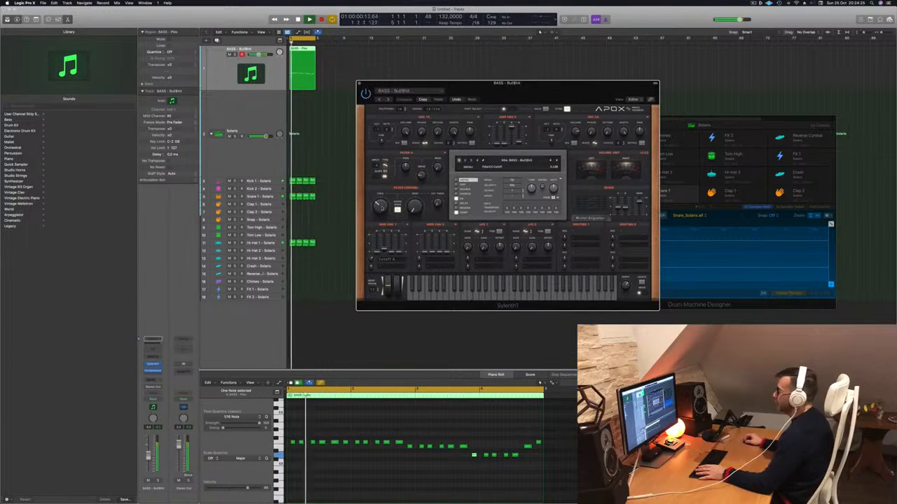
{"action": "left_click", "coordinate": [359, 83]}
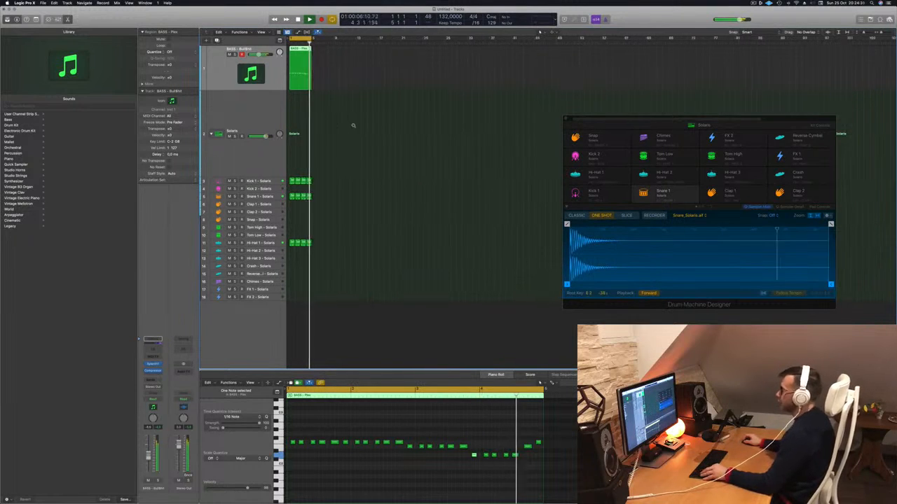
Step: Place a one-bar region with hits on beats 2 and 4 on the Clap 2 - Solaris track
{"action": "scroll", "coordinate": [358, 125], "scroll_direction": "up", "scroll_amount": 4}
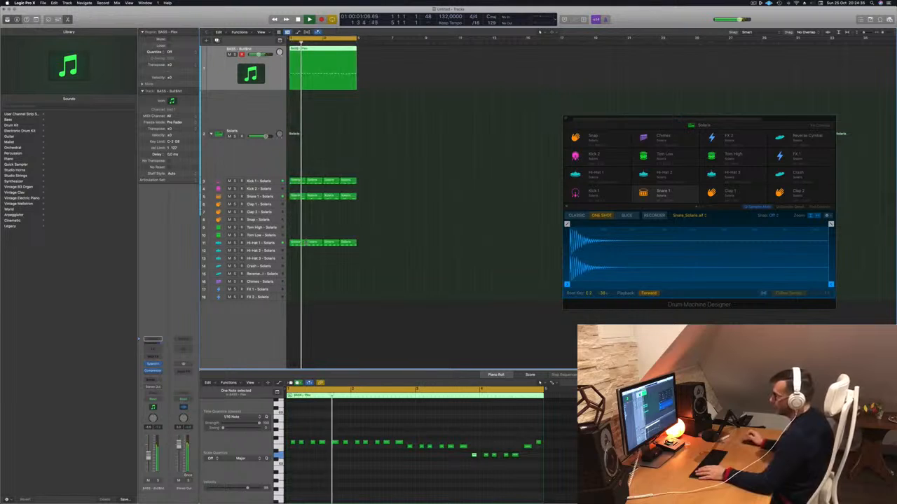
{"action": "left_click", "coordinate": [297, 244]}
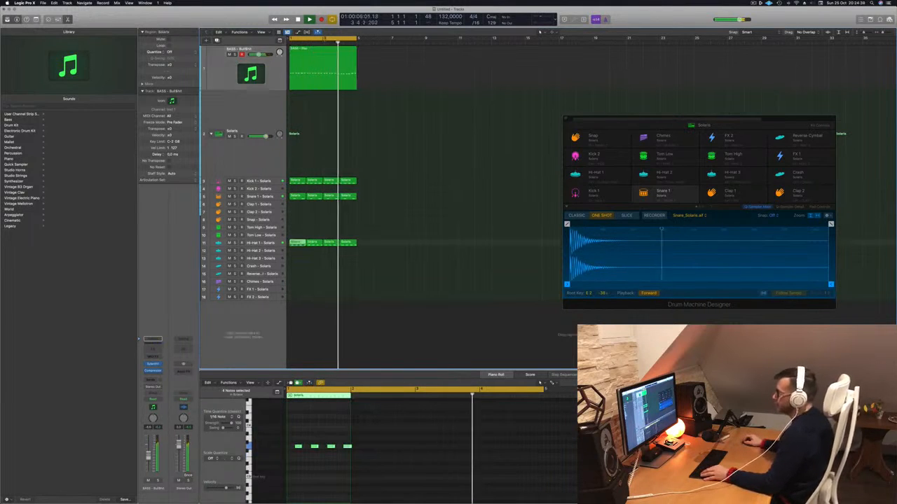
{"action": "left_click_drag", "start_coordinate": [297, 244], "coordinate": [297, 212]}
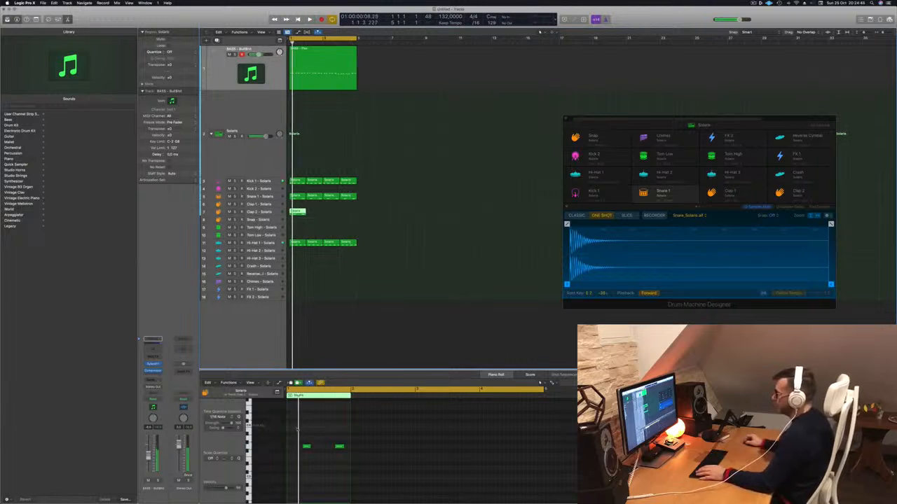
{"action": "left_click_drag", "start_coordinate": [291, 433], "coordinate": [354, 459]}
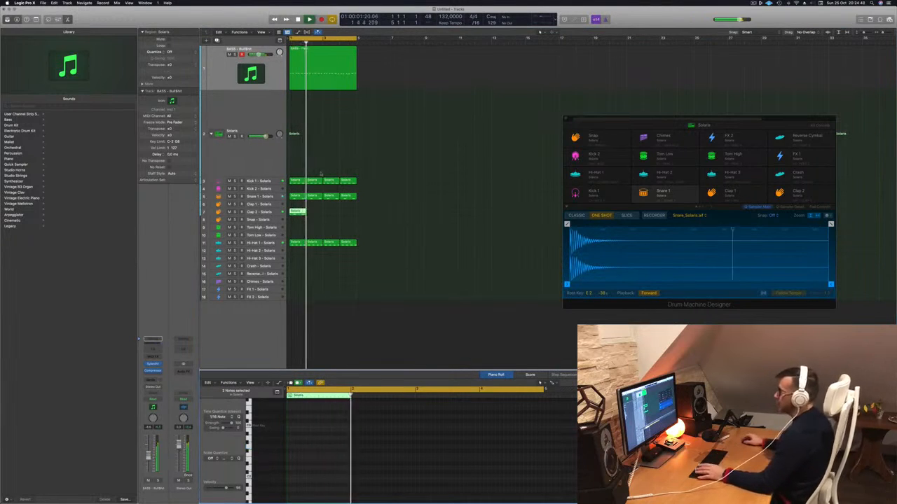
Step: Repeat the one-bar Clap 2 region so it fills bars 1 to 4
{"action": "left_click", "coordinate": [298, 211]}
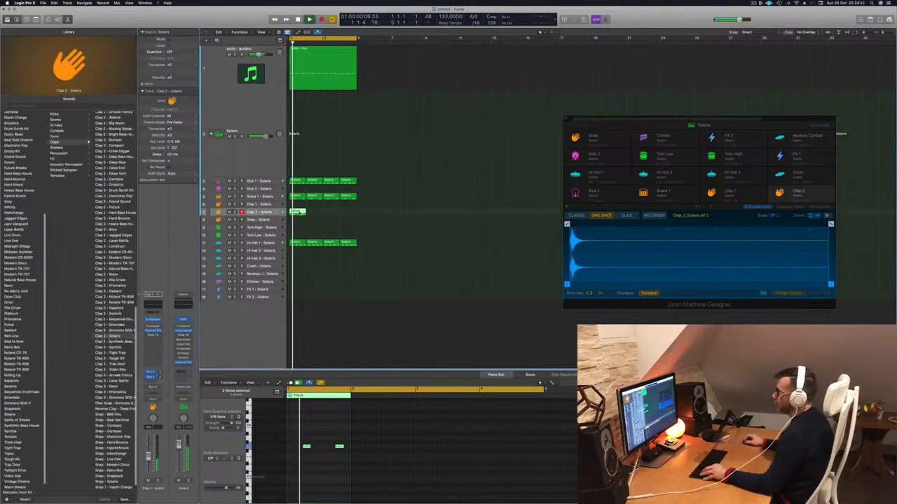
{"action": "key", "text": "super+r"}
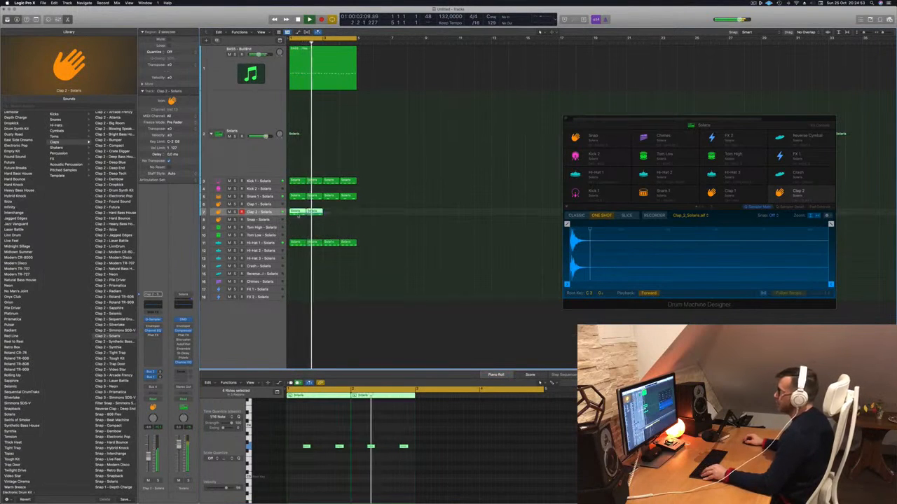
{"action": "left_click_drag", "start_coordinate": [297, 214], "coordinate": [332, 213]}
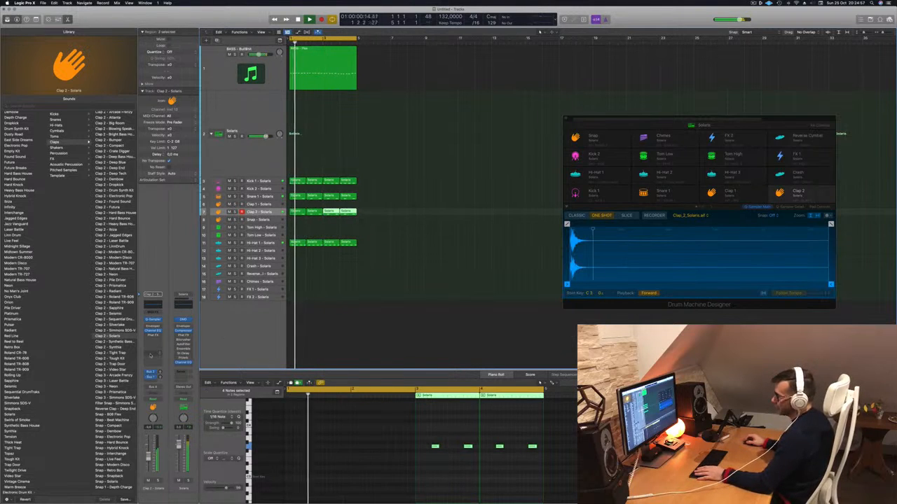
Step: Insert a stereo Stereo Delay on the Clap 2 - Solaris channel, keep its factory default settings and close the plug-in
{"action": "left_click", "coordinate": [160, 327]}
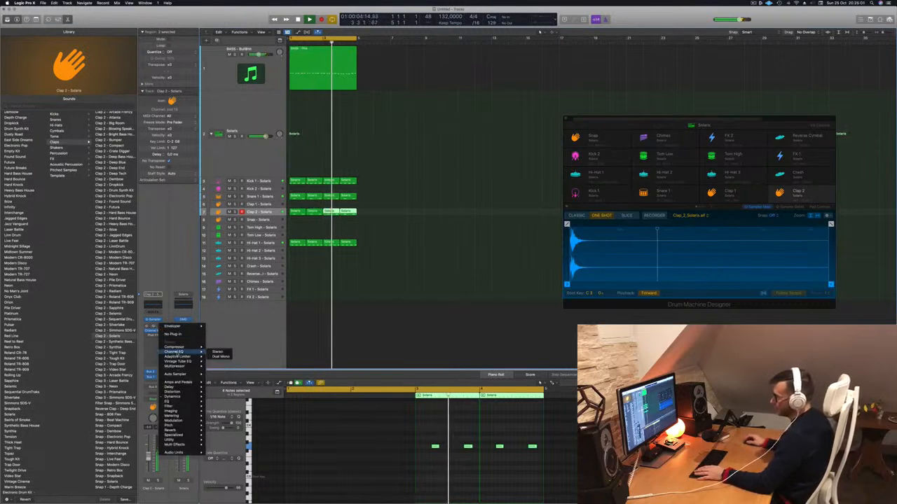
{"action": "mouse_move", "coordinate": [174, 387]}
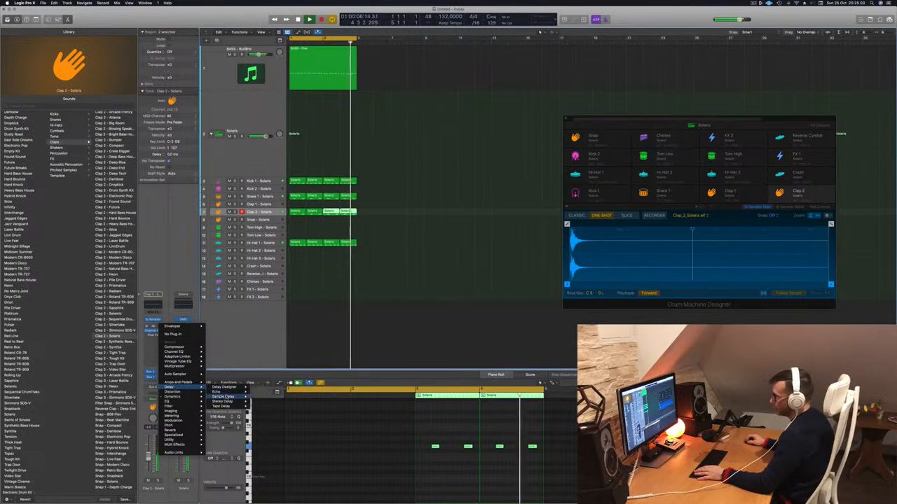
{"action": "mouse_move", "coordinate": [223, 406]}
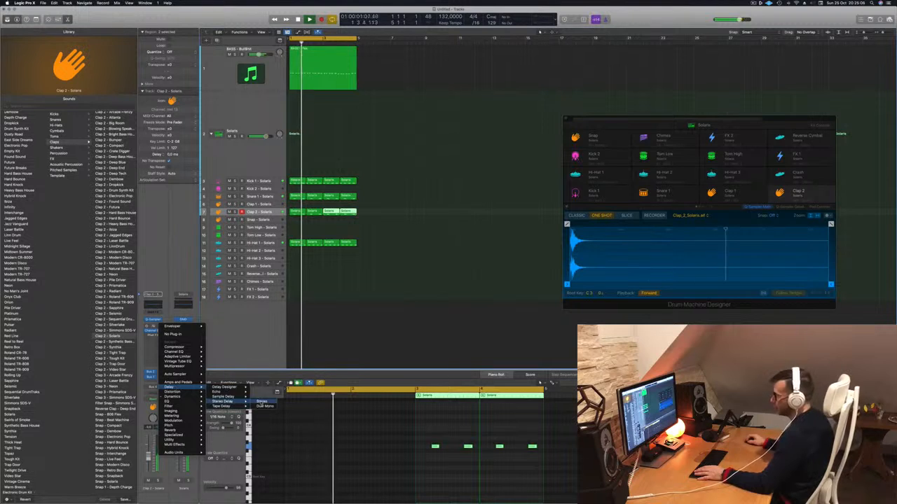
{"action": "left_click", "coordinate": [261, 401]}
{"action": "left_click_drag", "start_coordinate": [421, 72], "coordinate": [446, 190]}
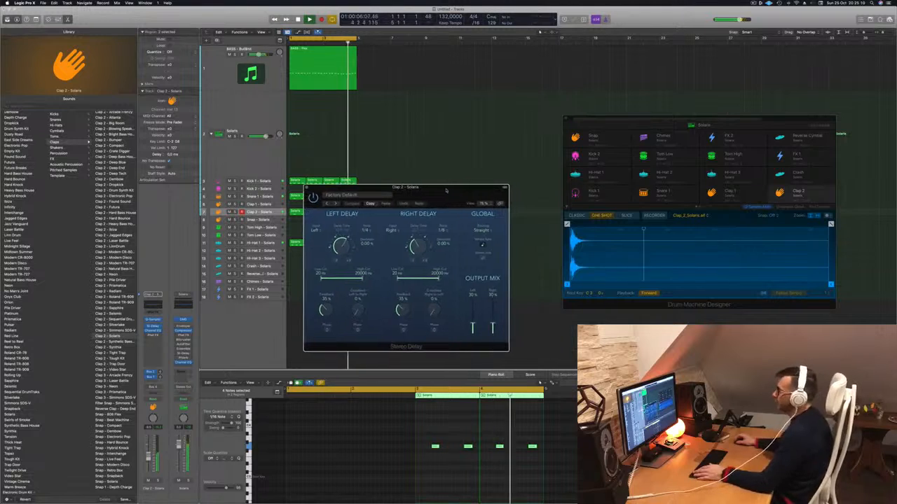
{"action": "left_click", "coordinate": [306, 188]}
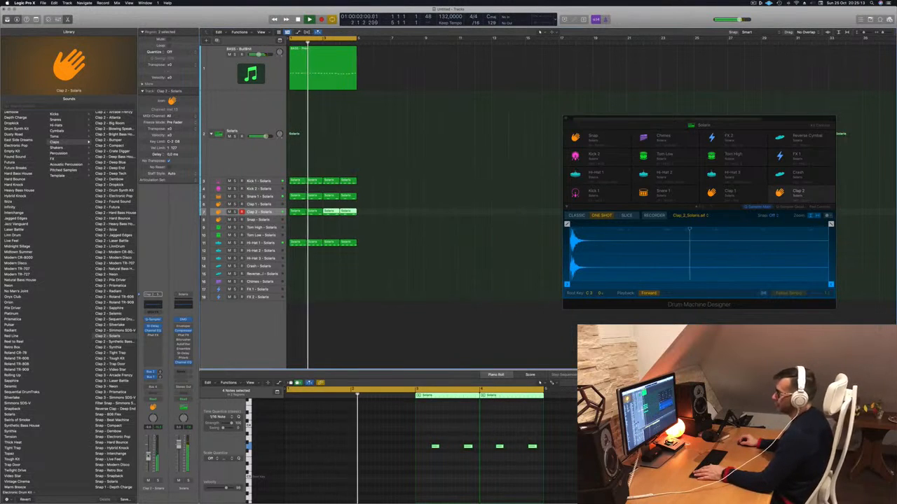
Step: Copy the first Hi-Hat 1 region to bar 1 of the Hi-Hat 2 - Solaris track and select all its notes
{"action": "left_click", "coordinate": [354, 307]}
{"action": "key", "text": "super+Up"}
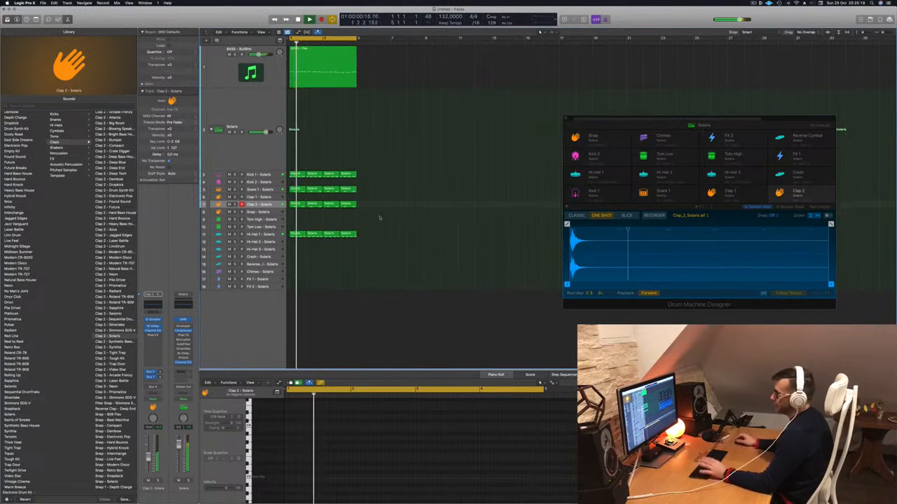
{"action": "left_click_drag", "start_coordinate": [295, 237], "coordinate": [297, 243]}
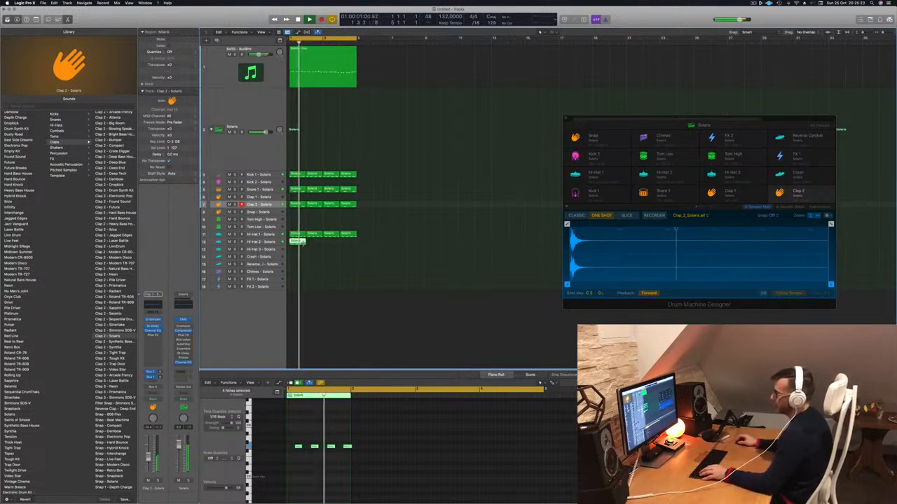
{"action": "left_click_drag", "start_coordinate": [293, 444], "coordinate": [350, 454]}
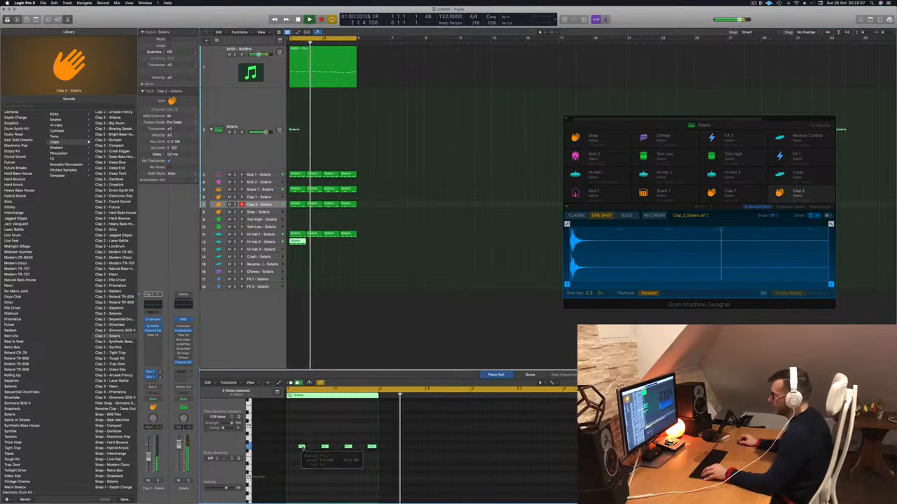
Step: Build Hi-Hat 2 hits on the first, second and fourth sixteenth of each beat and repeat the region through bar 4
{"action": "mouse_move", "coordinate": [301, 447]}
{"action": "left_mouse_down"}
{"action": "mouse_move", "coordinate": [292, 450]}
{"action": "mouse_move", "coordinate": [308, 449]}
{"action": "left_mouse_up"}
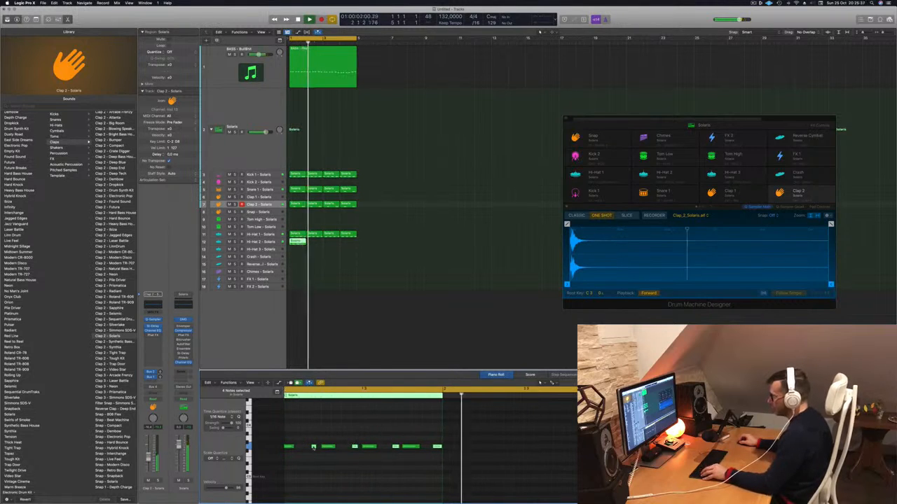
{"action": "left_click_drag", "start_coordinate": [313, 446], "coordinate": [294, 449]}
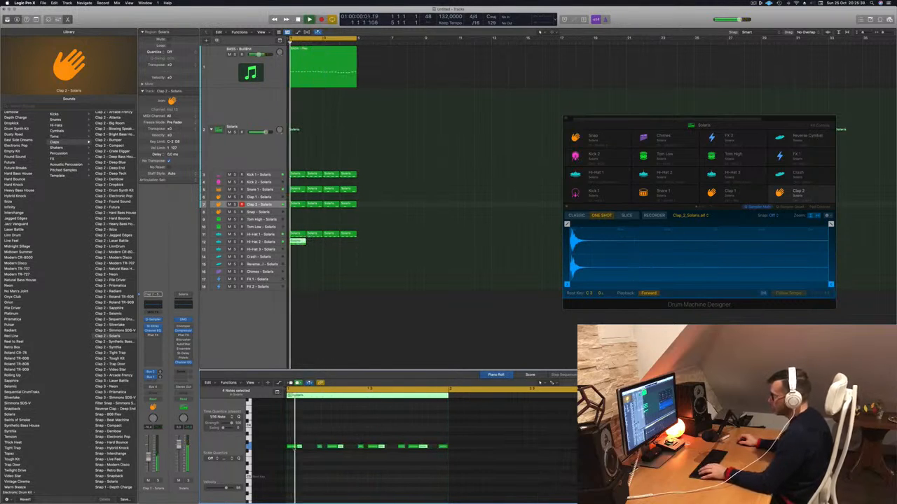
{"action": "key", "text": "super+Left"}
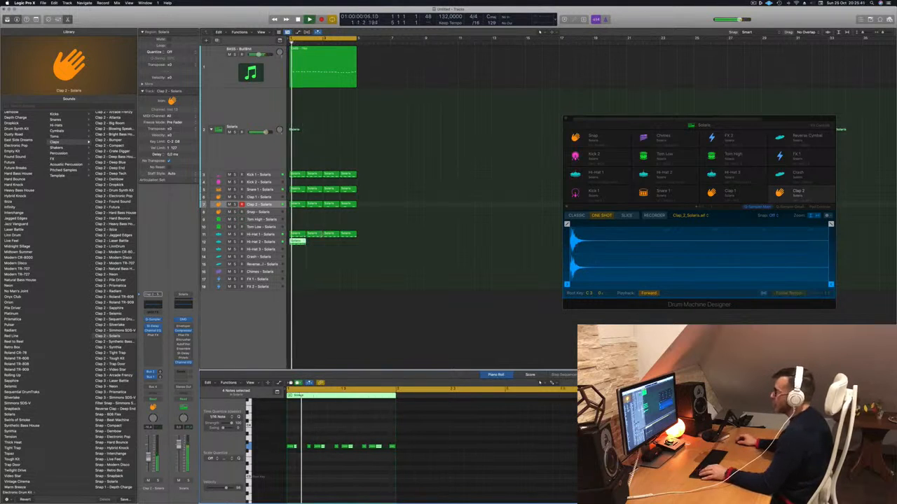
{"action": "left_click_drag", "start_coordinate": [297, 241], "coordinate": [332, 243]}
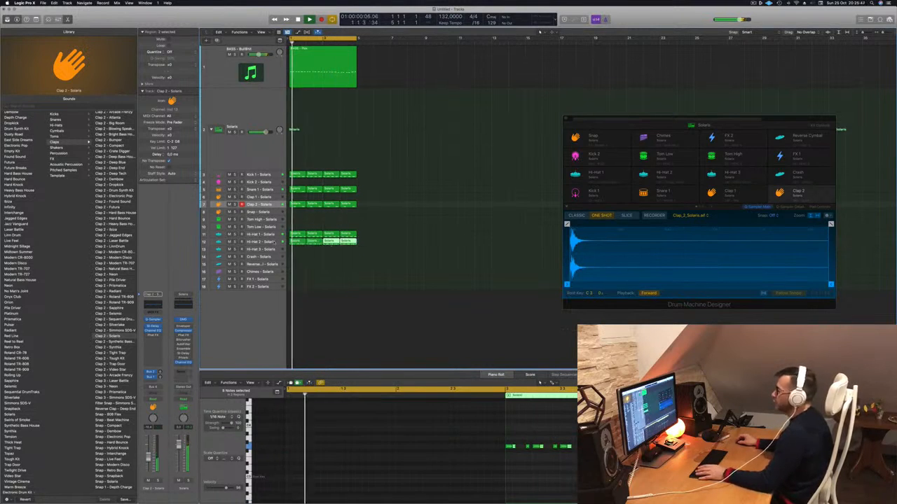
Step: Insert a stereo Stereo Delay on the Hi-Hat 2 - Solaris channel
{"action": "left_click", "coordinate": [275, 242]}
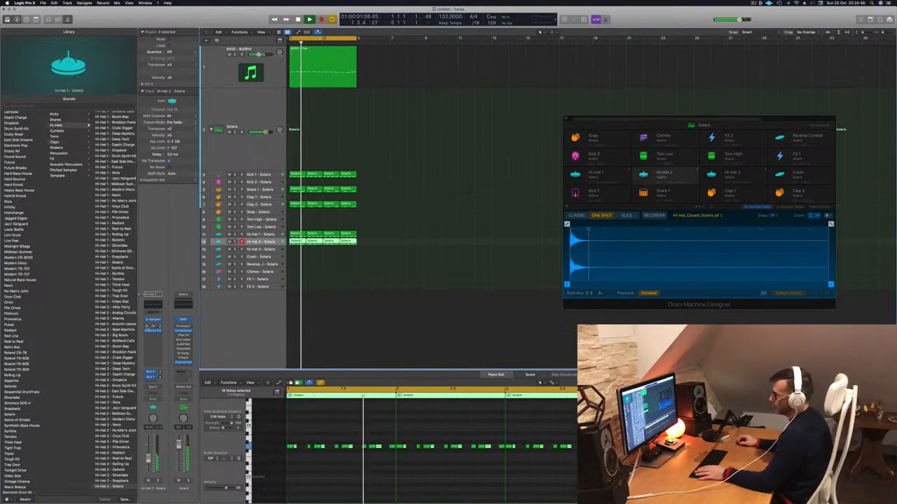
{"action": "left_click", "coordinate": [153, 330]}
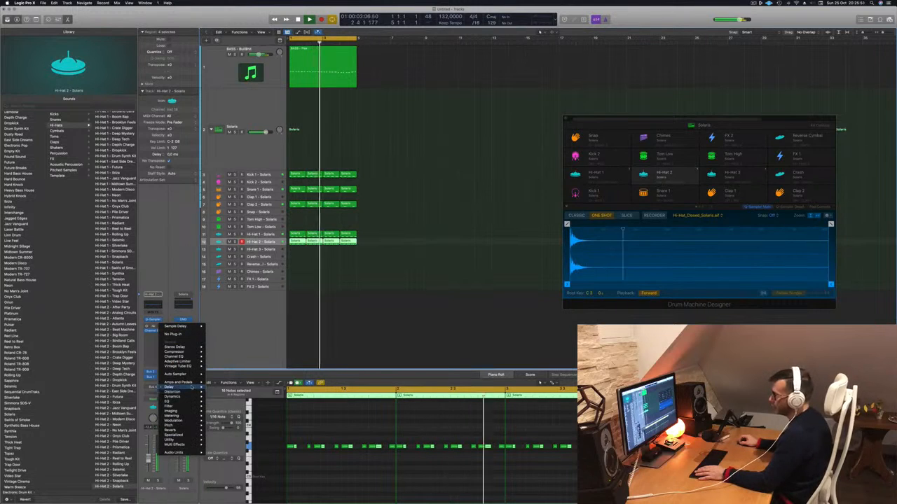
{"action": "mouse_move", "coordinate": [179, 387]}
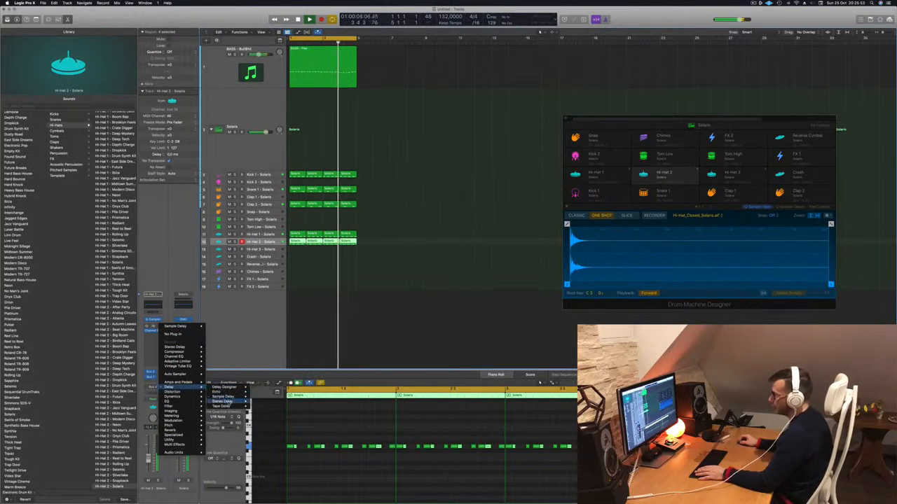
{"action": "left_click", "coordinate": [262, 402]}
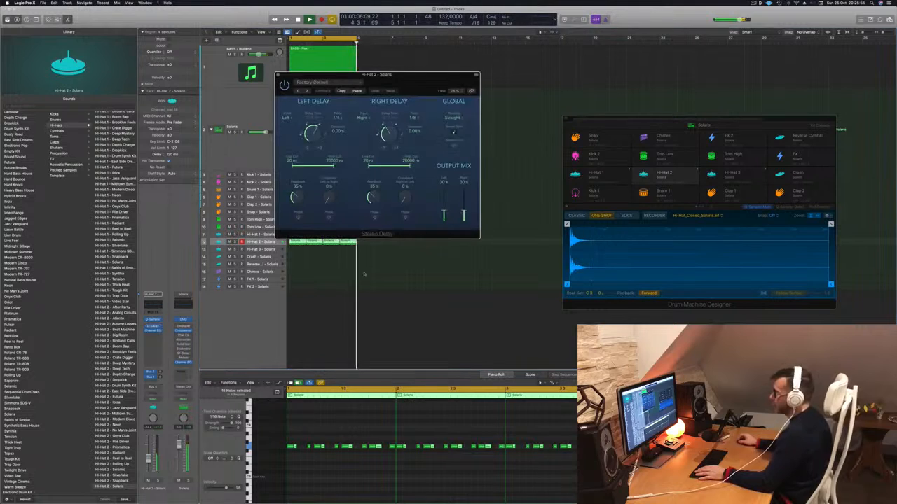
Step: Audition presets in the Hi-Hat 2 Stereo Delay, starting with 1/8 Note, settle on 1/2 Note Swing and close the plug-in
{"action": "left_click", "coordinate": [320, 83]}
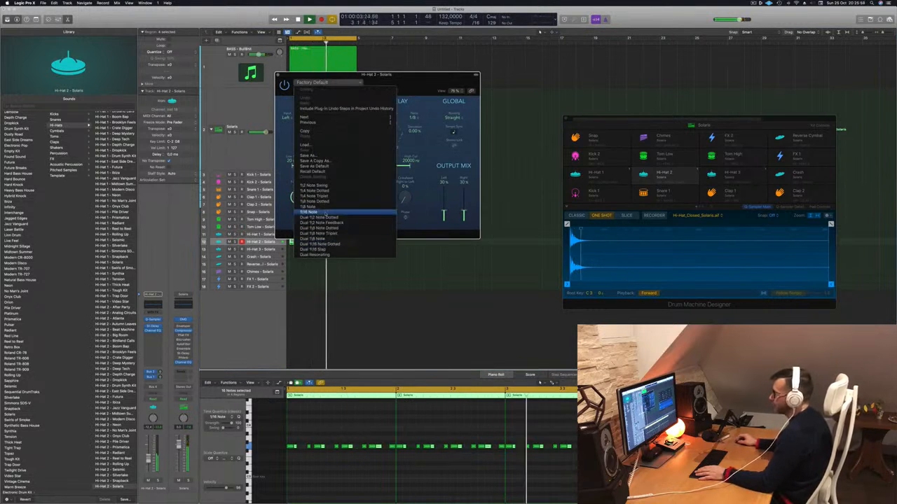
{"action": "left_click", "coordinate": [314, 208]}
{"action": "left_click_drag", "start_coordinate": [408, 81], "coordinate": [466, 114]}
{"action": "left_click_drag", "start_coordinate": [524, 218], "coordinate": [504, 231]}
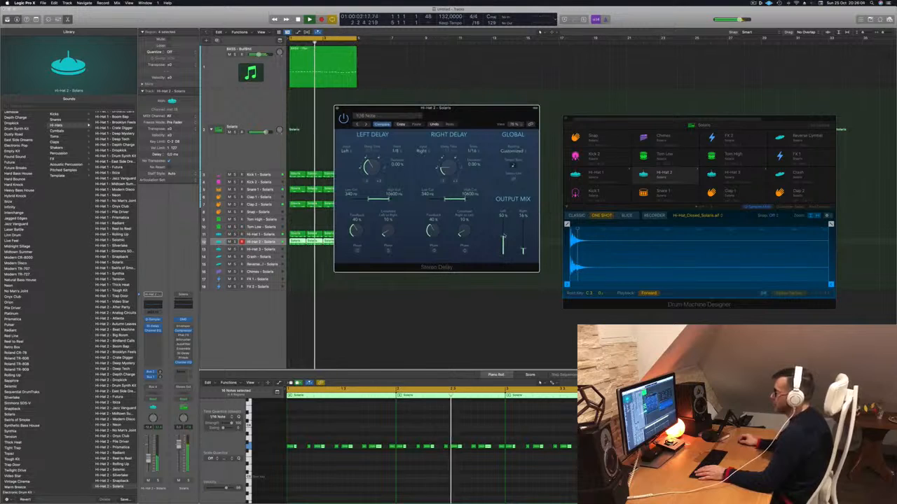
{"action": "left_click", "coordinate": [357, 124]}
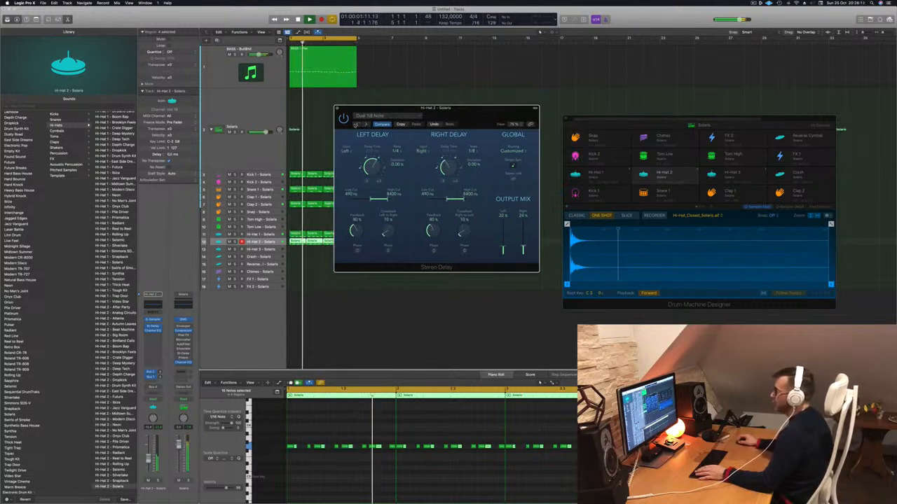
{"action": "left_click", "coordinate": [366, 124]}
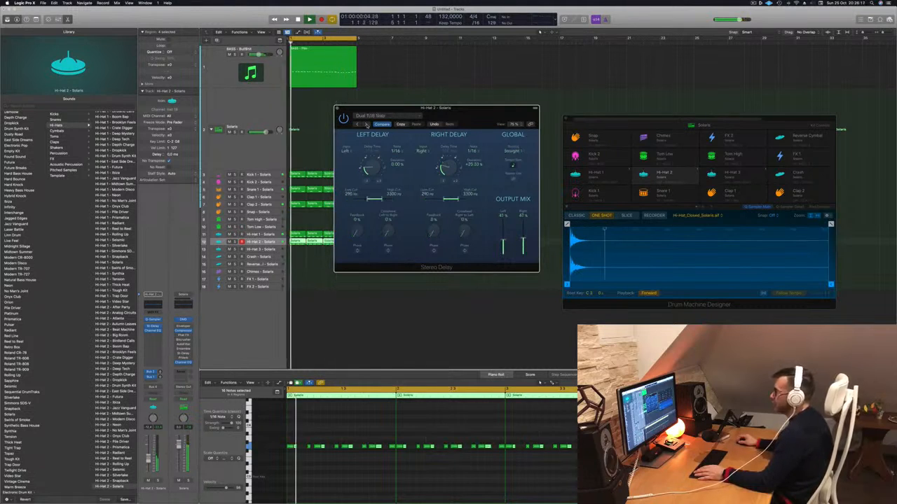
{"action": "left_click", "coordinate": [365, 124]}
{"action": "left_click", "coordinate": [366, 124]}
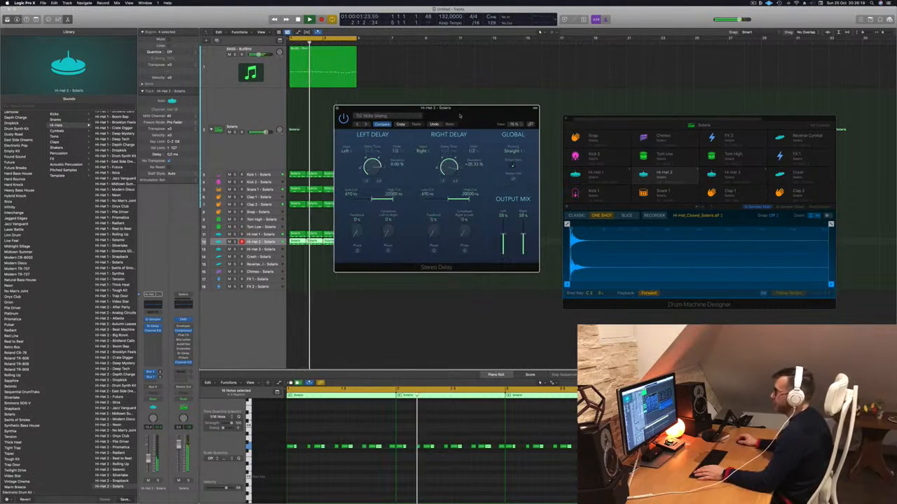
{"action": "left_click", "coordinate": [337, 108]}
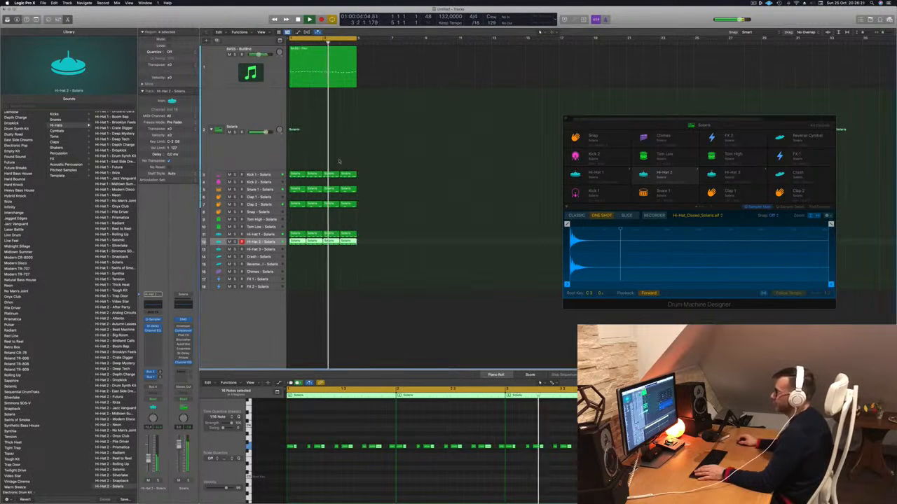
Step: Replay the loop from the beginning to hear the hi-hats with the delay
{"action": "key", "text": "Return"}
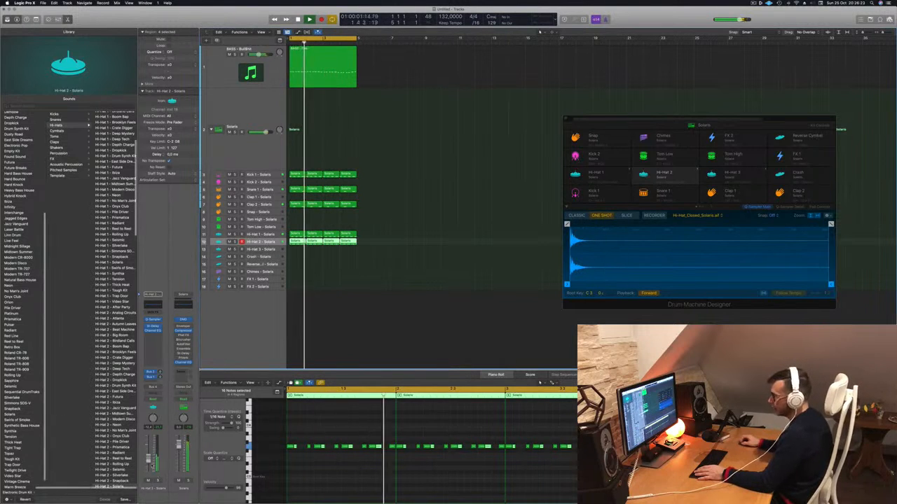
{"action": "key", "text": "Return"}
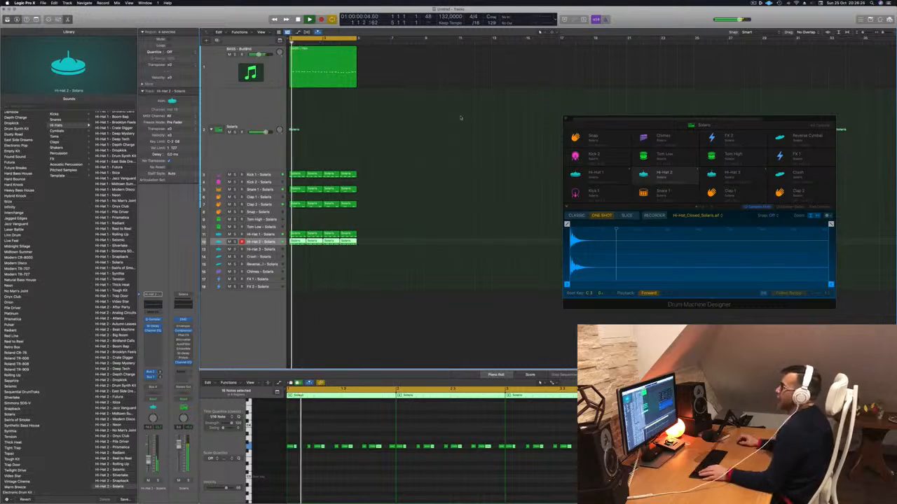
{"action": "scroll", "coordinate": [460, 115], "scroll_direction": "up", "scroll_amount": 1}
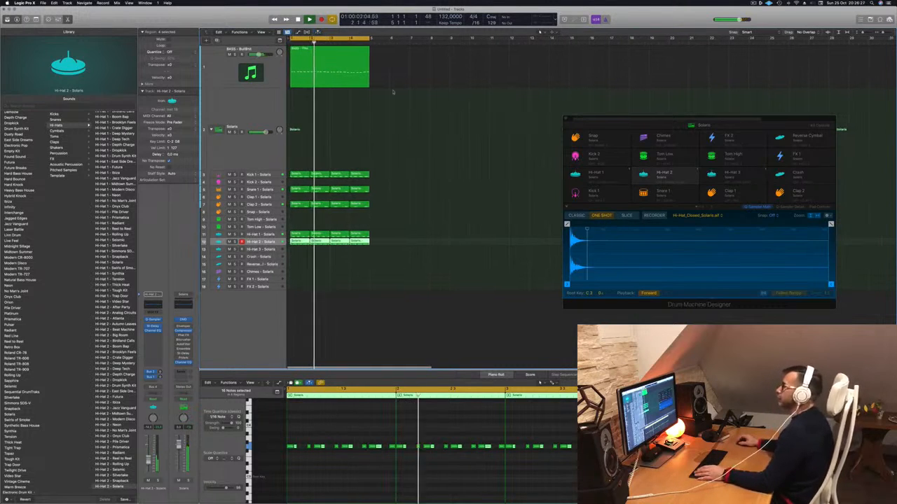
Step: Duplicate the bass track with its Sylenth1 instrument and channel settings, without its region
{"action": "left_click", "coordinate": [345, 68]}
{"action": "left_click", "coordinate": [231, 102]}
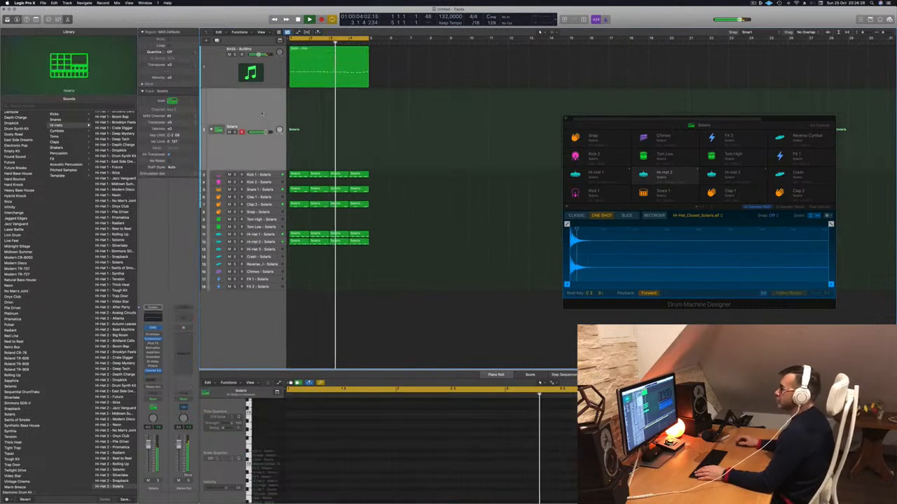
{"action": "left_click", "coordinate": [225, 73]}
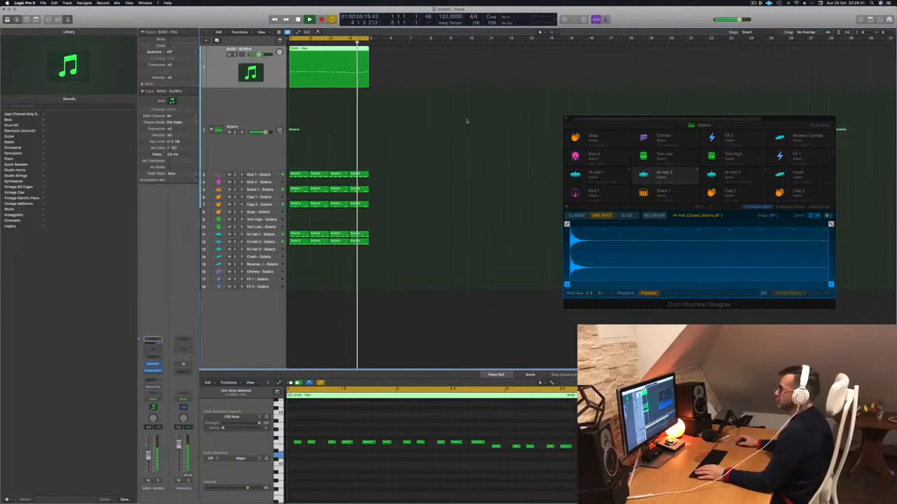
{"action": "key", "text": "super+d"}
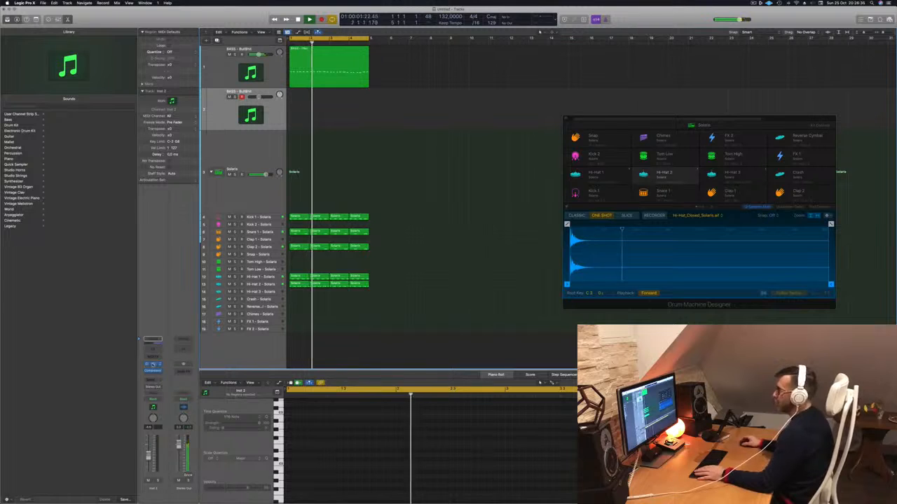
Step: Open Sylenth1 on the duplicated track, load the PAD - 1999 preset and move the plug-in window clear of the tracks
{"action": "left_click", "coordinate": [153, 365]}
{"action": "left_click_drag", "start_coordinate": [463, 95], "coordinate": [452, 93]}
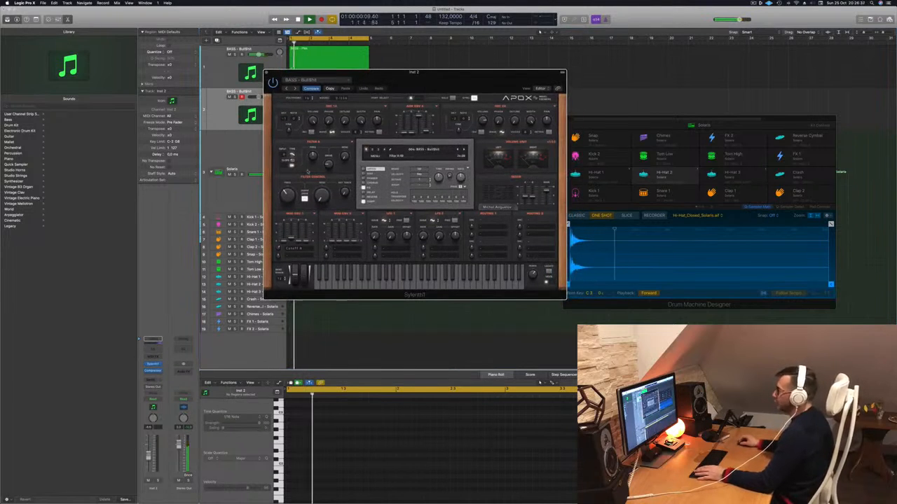
{"action": "left_click", "coordinate": [423, 152]}
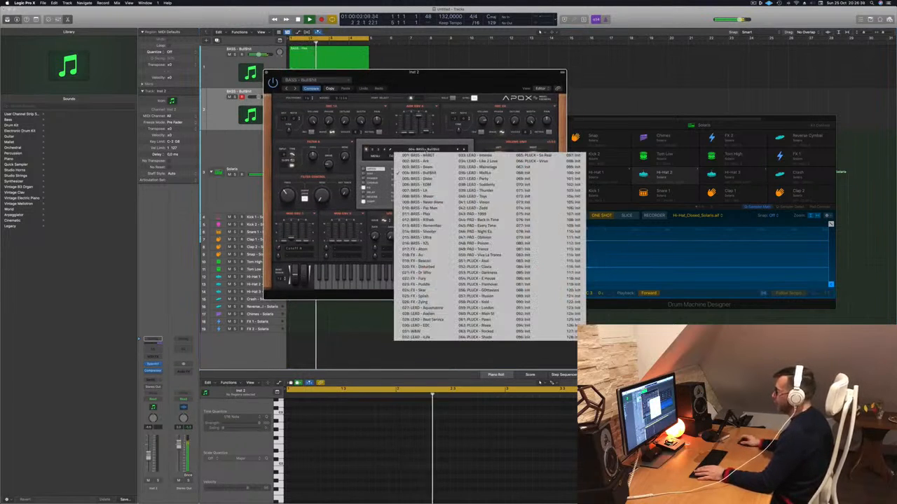
{"action": "left_click", "coordinate": [476, 209]}
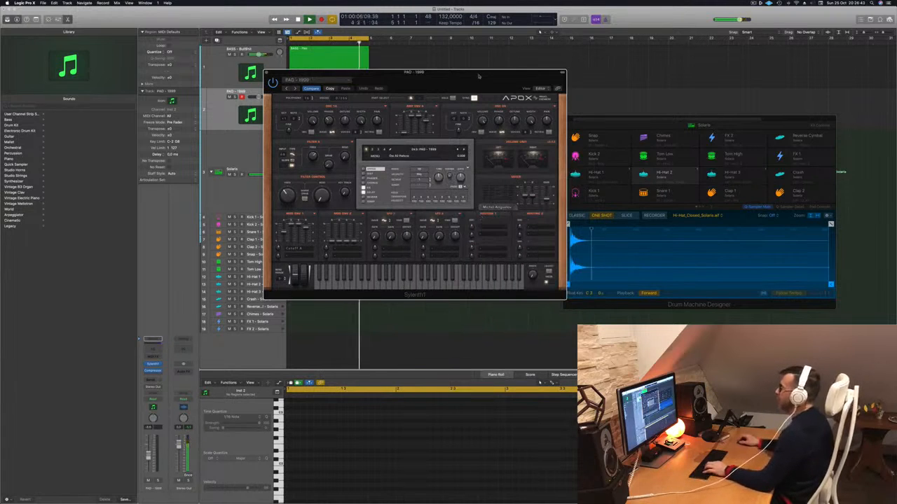
{"action": "left_click_drag", "start_coordinate": [479, 76], "coordinate": [605, 81]}
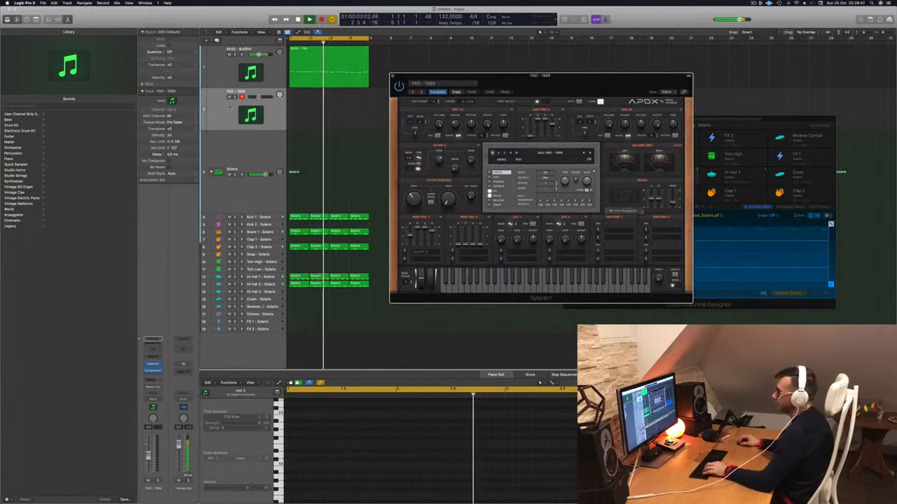
{"action": "left_click", "coordinate": [114, 349]}
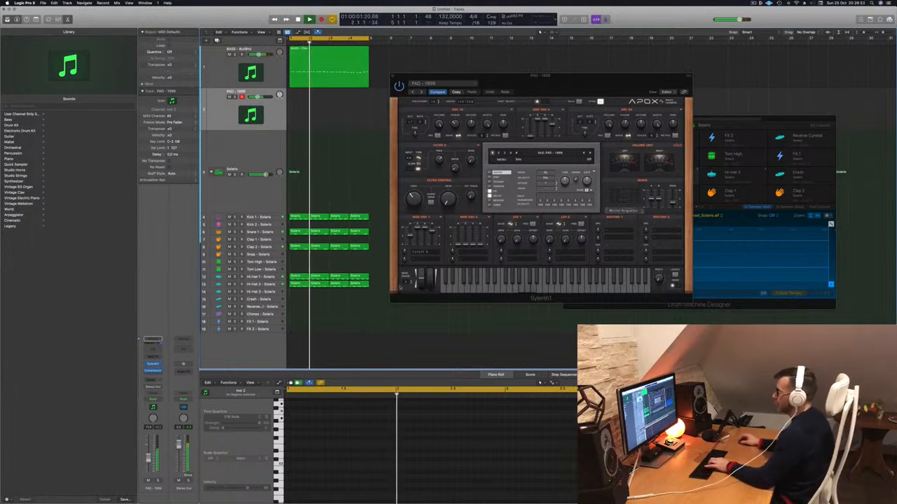
Step: Audition the following Sylenth1 pad presets one after another and stop at PLUCK - Asul
{"action": "key", "text": "]"}
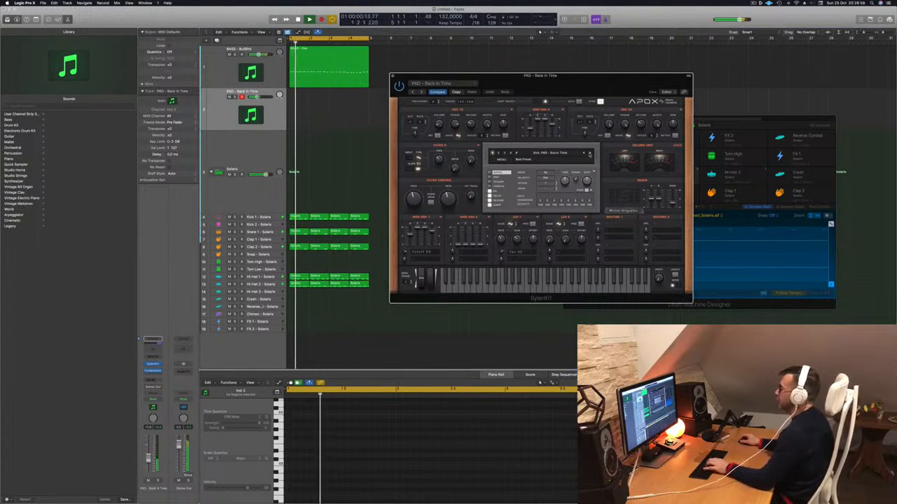
{"action": "key", "text": "]"}
{"action": "left_click_drag", "start_coordinate": [594, 89], "coordinate": [559, 100]}
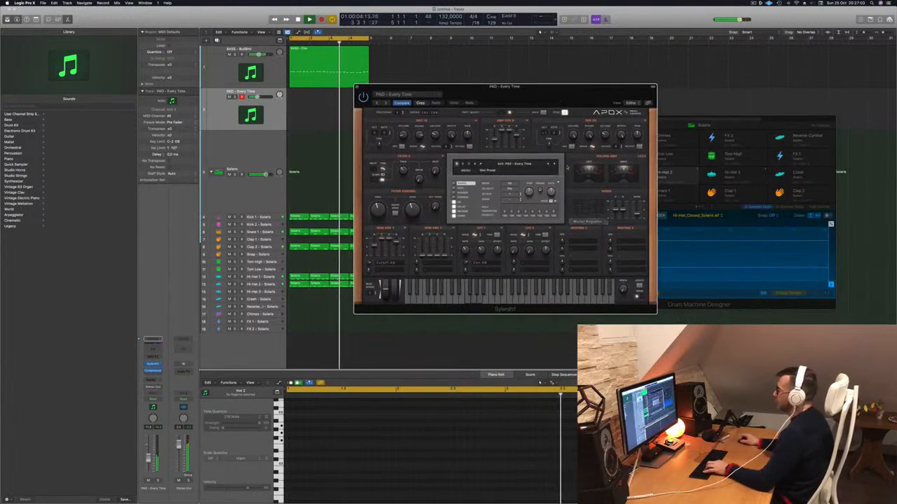
{"action": "left_click", "coordinate": [554, 164]}
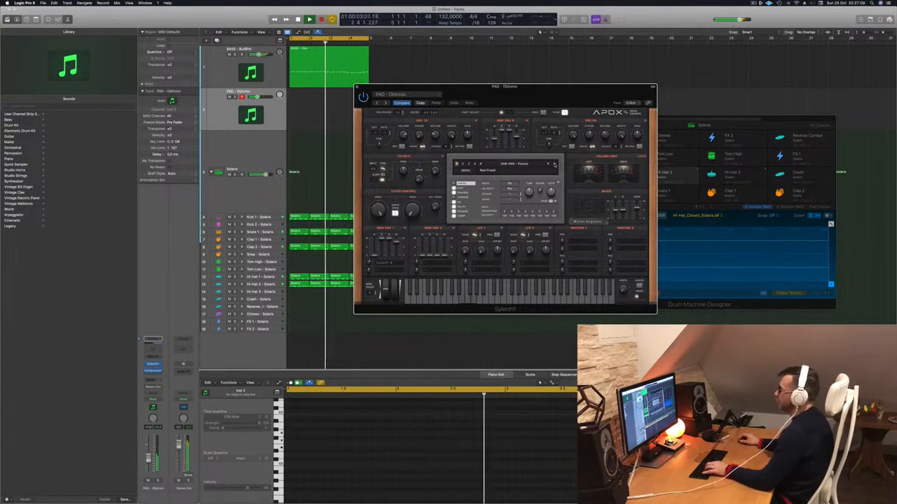
{"action": "left_click", "coordinate": [555, 165]}
{"action": "left_click", "coordinate": [555, 165]}
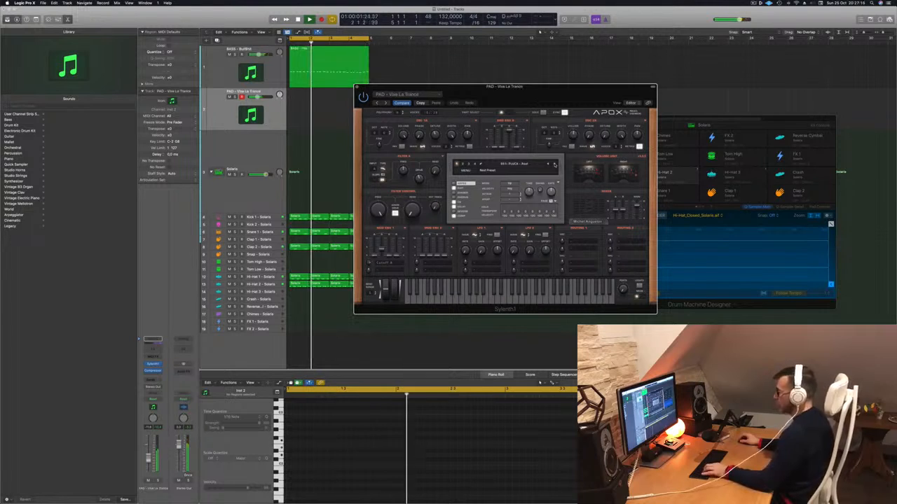
{"action": "left_click", "coordinate": [555, 165]}
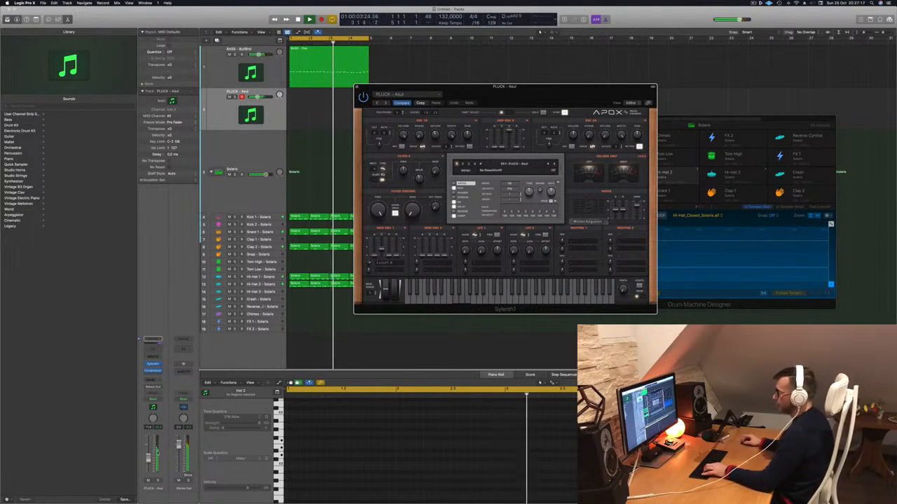
Step: Add a Bus 3 send to the PLUCK - Asul channel and insert a SilverVerb on the resulting aux
{"action": "left_click", "coordinate": [153, 379]}
{"action": "mouse_move", "coordinate": [156, 387]}
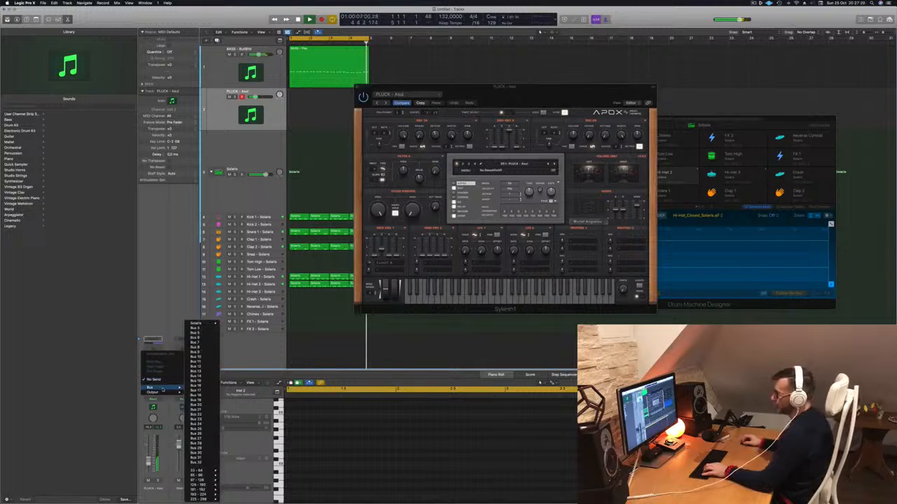
{"action": "left_click", "coordinate": [195, 329]}
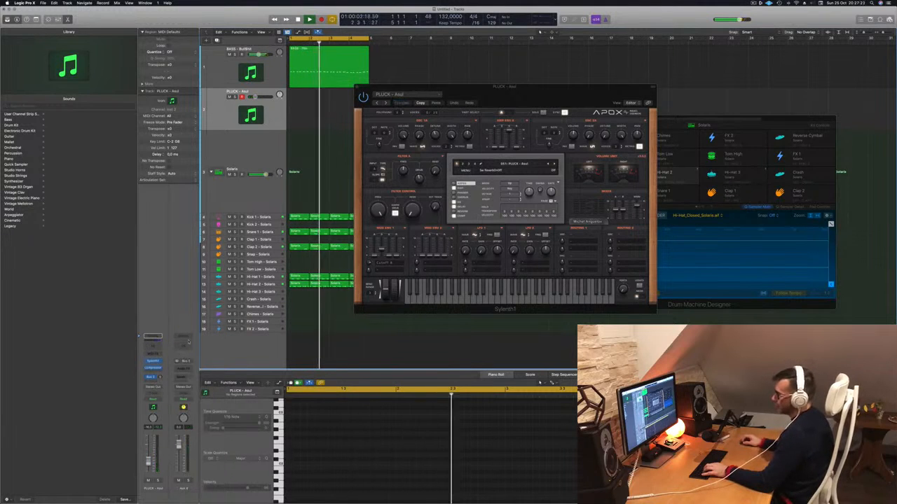
{"action": "left_click", "coordinate": [183, 368]}
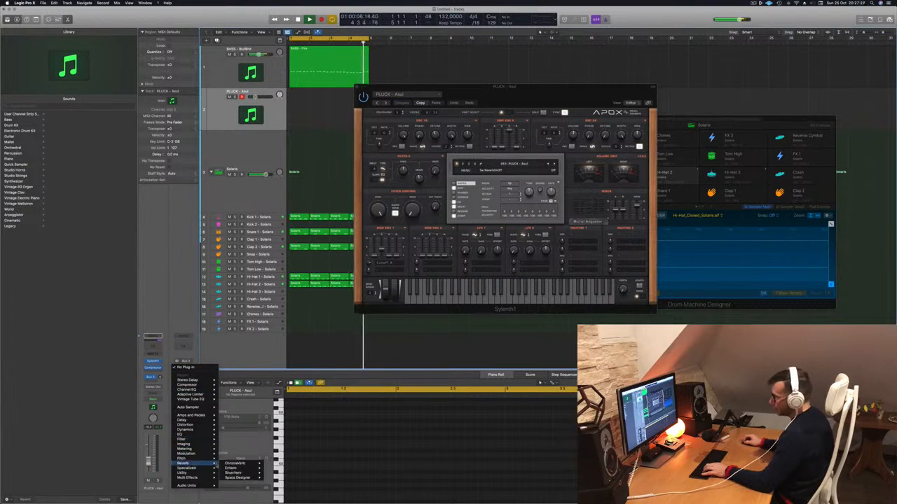
{"action": "left_click", "coordinate": [238, 474]}
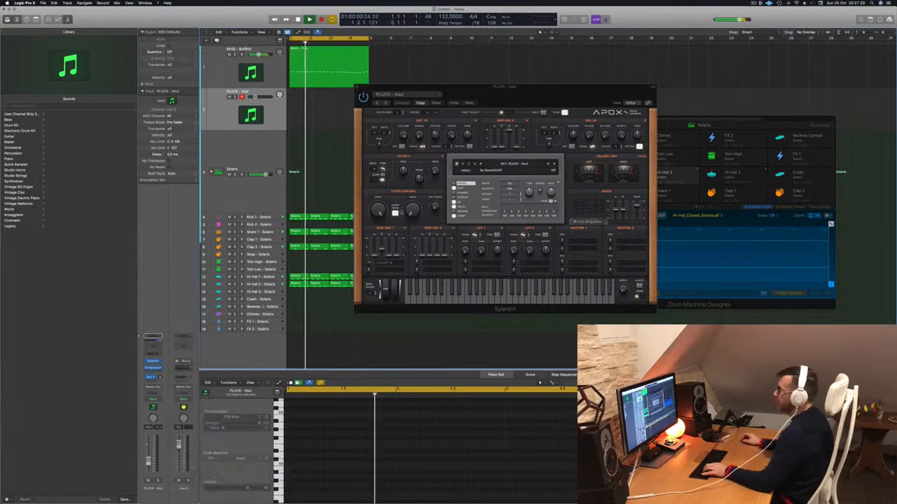
{"action": "left_click_drag", "start_coordinate": [420, 88], "coordinate": [332, 102]}
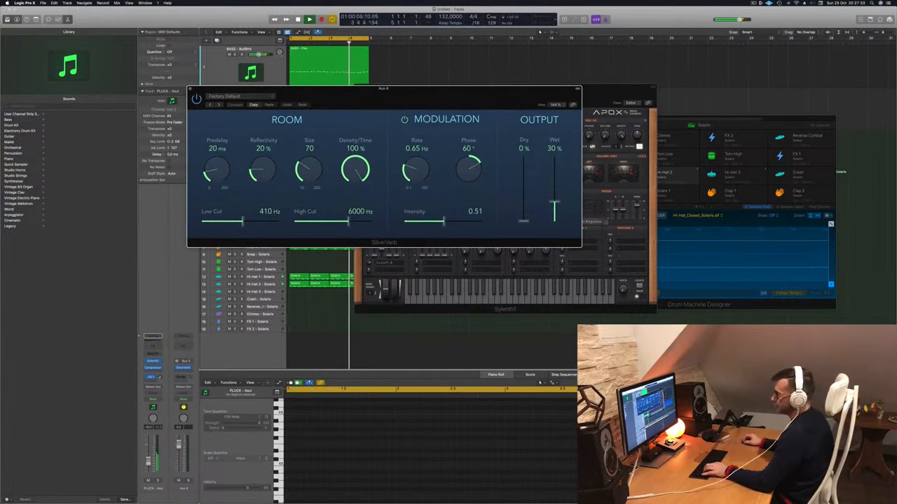
Step: Load the grandiose preset in the aux's SilverVerb and close the plug-in
{"action": "left_click", "coordinate": [165, 350]}
{"action": "left_click", "coordinate": [245, 97]}
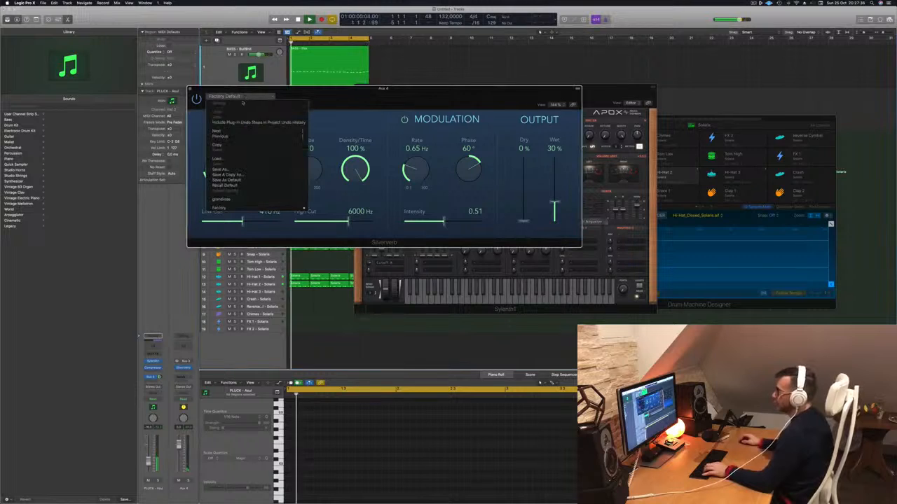
{"action": "left_click", "coordinate": [238, 201]}
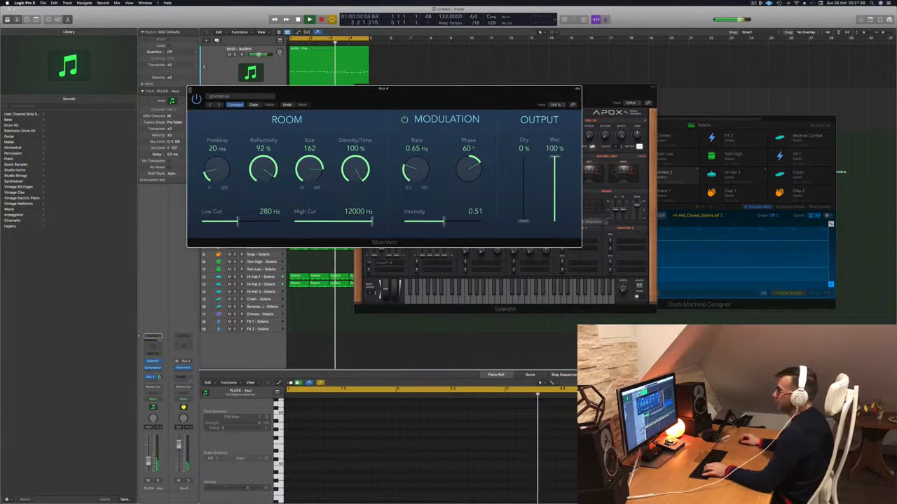
{"action": "left_click", "coordinate": [190, 90]}
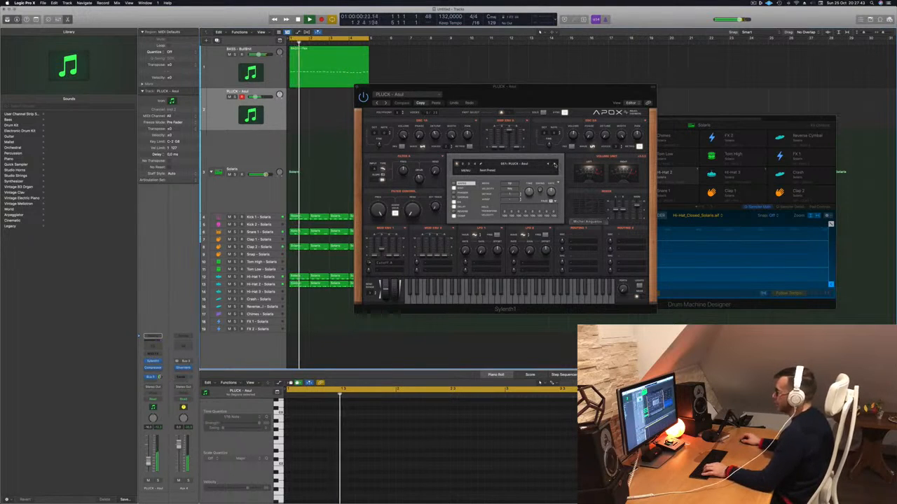
Step: Switch Sylenth1 to the PLUCK - Clavia preset, record a pluck melody over the loop and play it back
{"action": "left_click", "coordinate": [554, 165]}
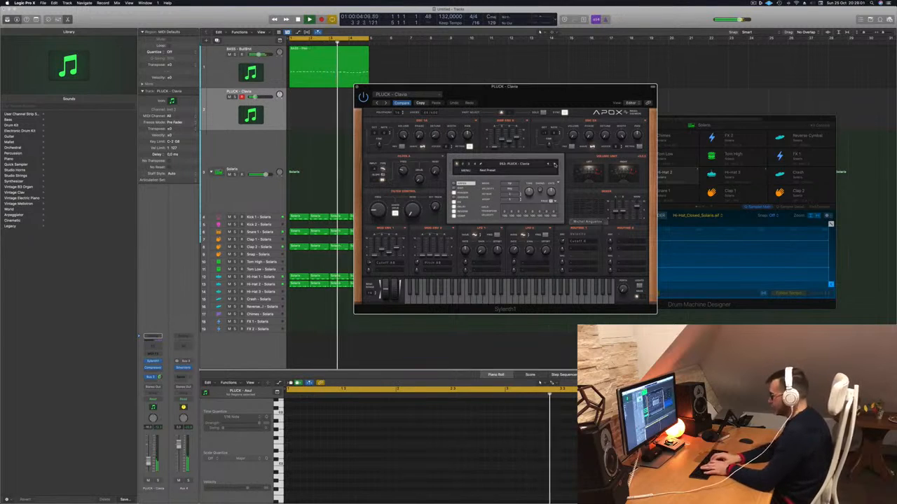
{"action": "key", "text": "r"}
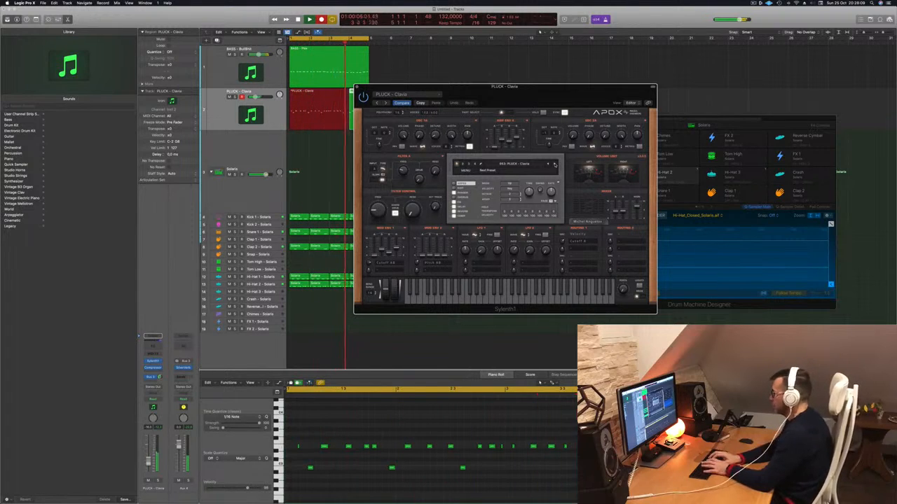
{"action": "key", "text": "space"}
{"action": "key", "text": "space"}
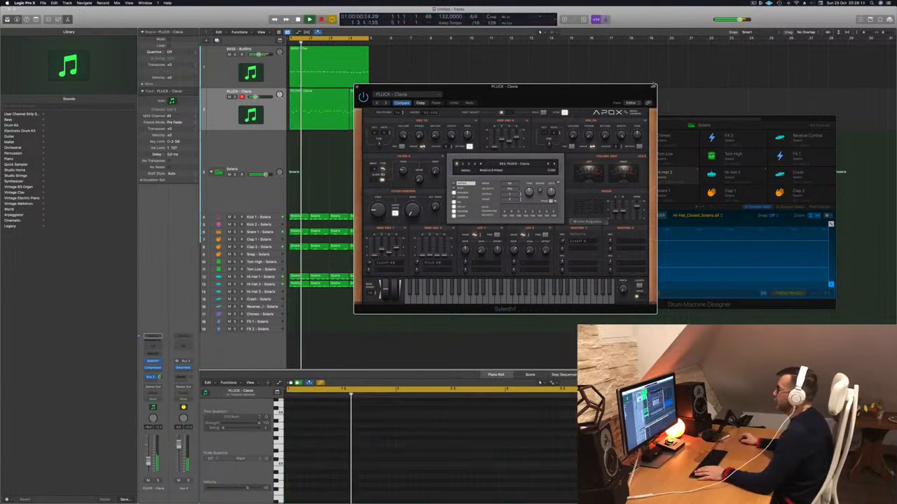
Step: Quantize all notes of the recorded PLUCK - Clavia region to 1/16 notes
{"action": "left_click_drag", "start_coordinate": [484, 94], "coordinate": [635, 82]}
{"action": "left_click", "coordinate": [332, 98]}
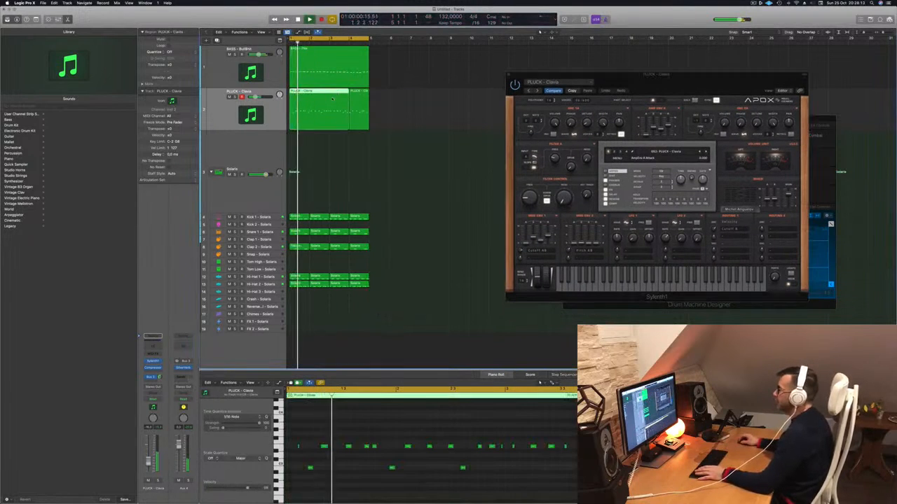
{"action": "key", "text": "space"}
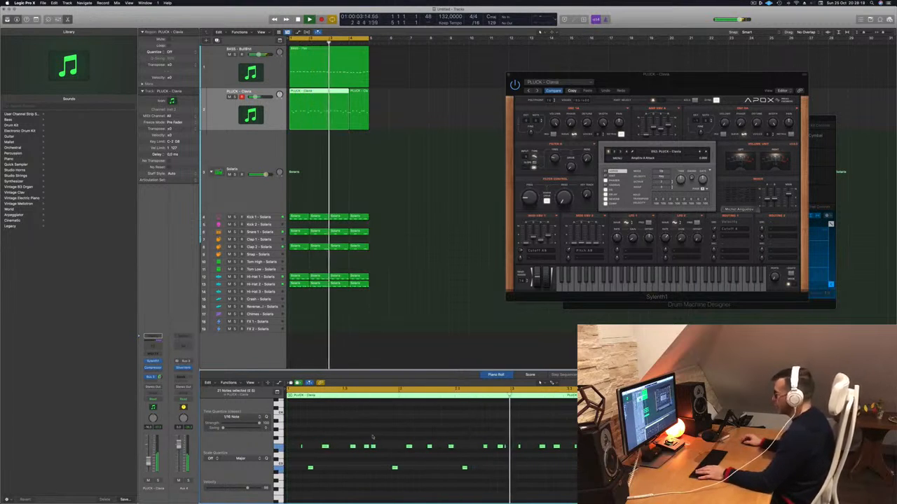
Step: Split the PLUCK - Clavia region at bar 3 and delete the pluck regions from there to the end of the loop
{"action": "left_click", "coordinate": [329, 92], "text": "super"}
{"action": "left_click_drag", "start_coordinate": [393, 105], "coordinate": [352, 119]}
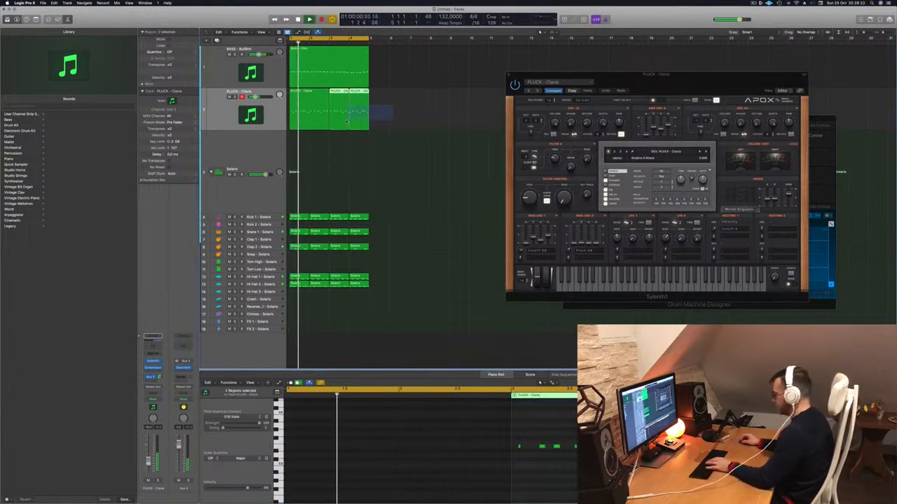
{"action": "key", "text": "Delete"}
Step: Copy the remaining two-bar pluck region to bar 3 and play the loop
{"action": "left_click", "coordinate": [309, 99]}
{"action": "key", "text": "space"}
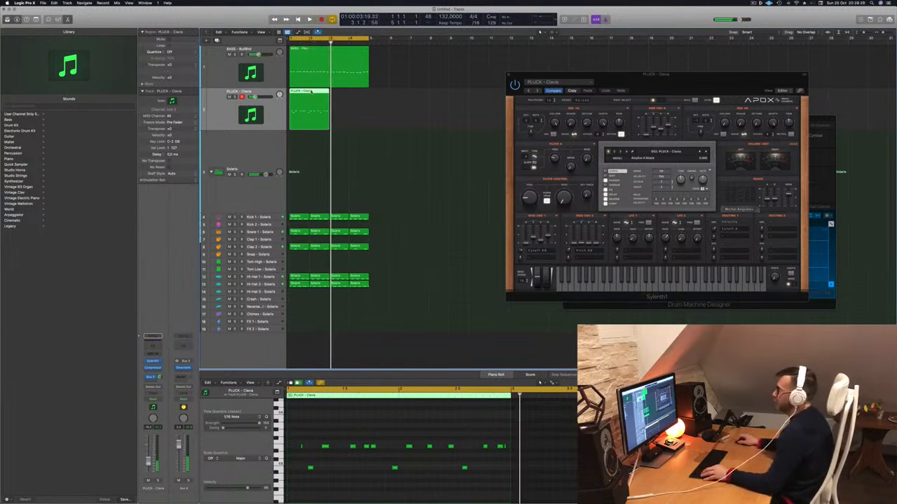
{"action": "left_click_drag", "start_coordinate": [311, 91], "coordinate": [338, 98]}
{"action": "key", "text": "space"}
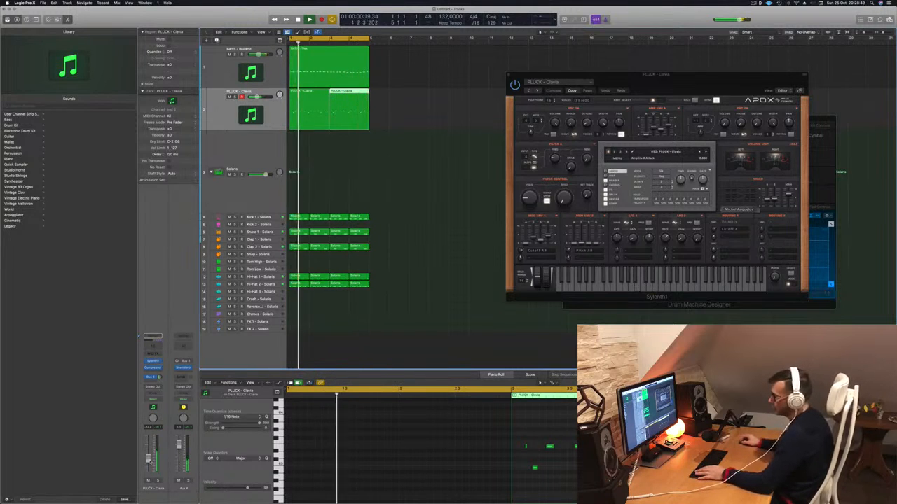
Step: Audition the Sylenth1 pluck presets from PLUCK - Darkness through to Init over the loop and return to the PLUCK - Clavia sound
{"action": "left_click_drag", "start_coordinate": [698, 88], "coordinate": [548, 92]}
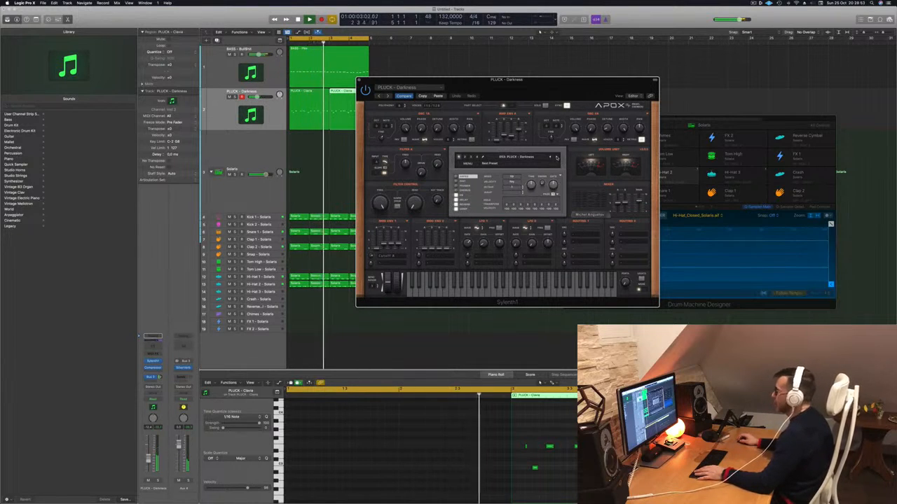
{"action": "left_click", "coordinate": [557, 157]}
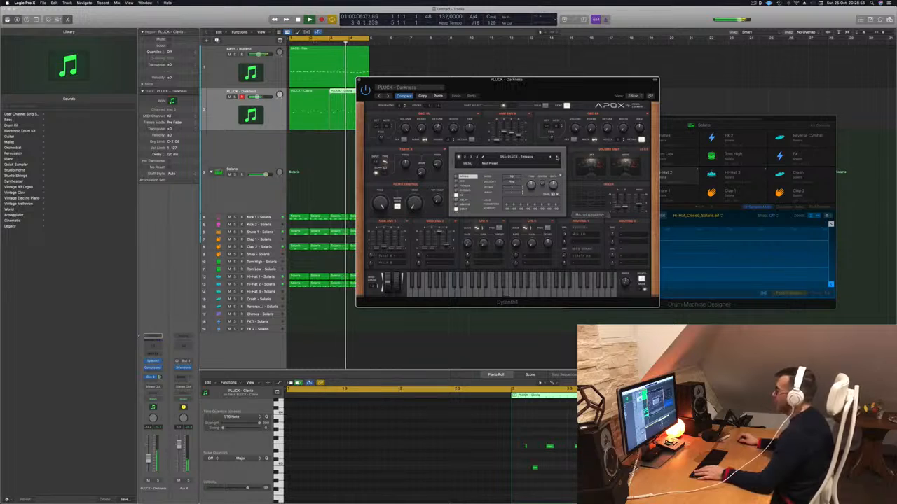
{"action": "left_click", "coordinate": [557, 158]}
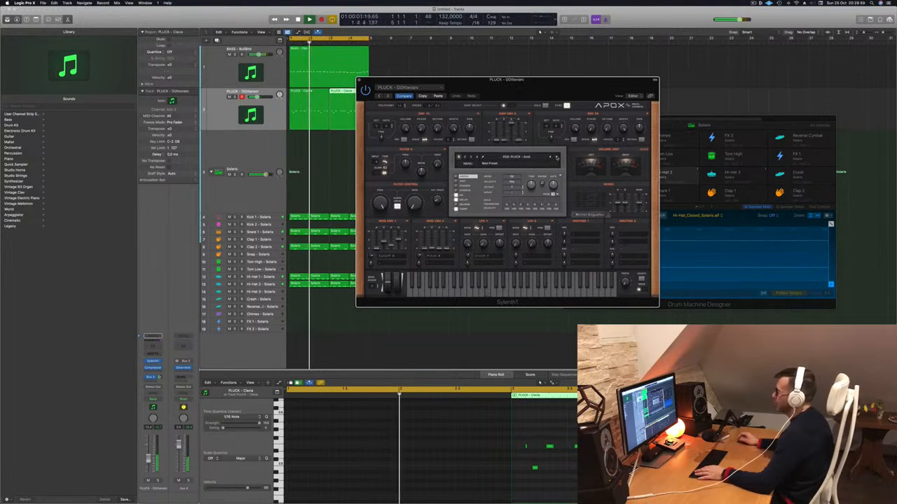
{"action": "left_click", "coordinate": [557, 158]}
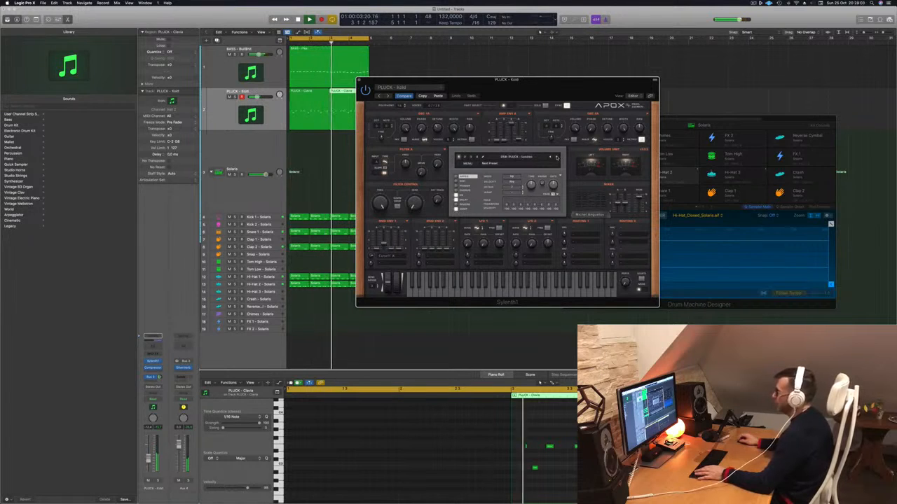
{"action": "left_click", "coordinate": [557, 158]}
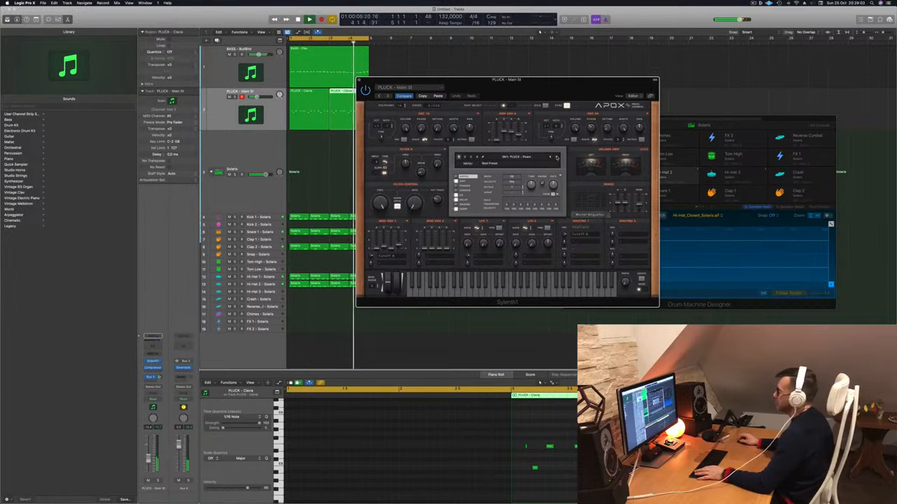
{"action": "left_click", "coordinate": [556, 158]}
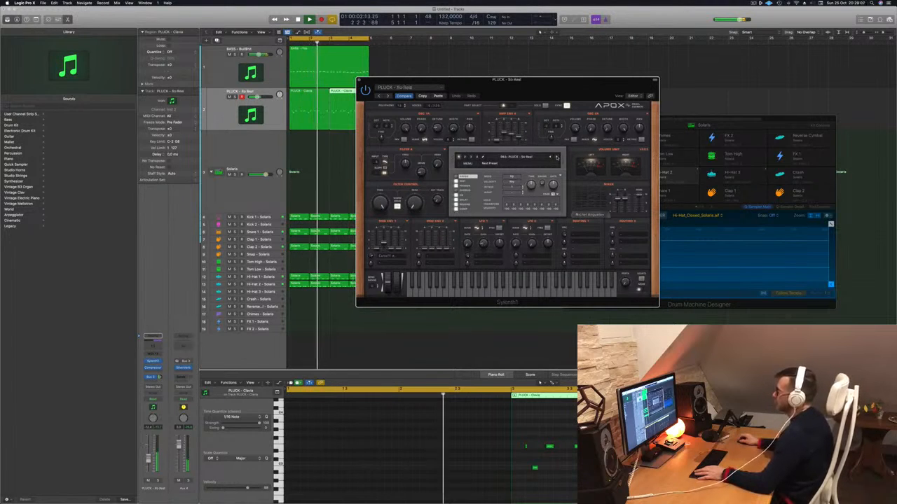
{"action": "left_click", "coordinate": [557, 158]}
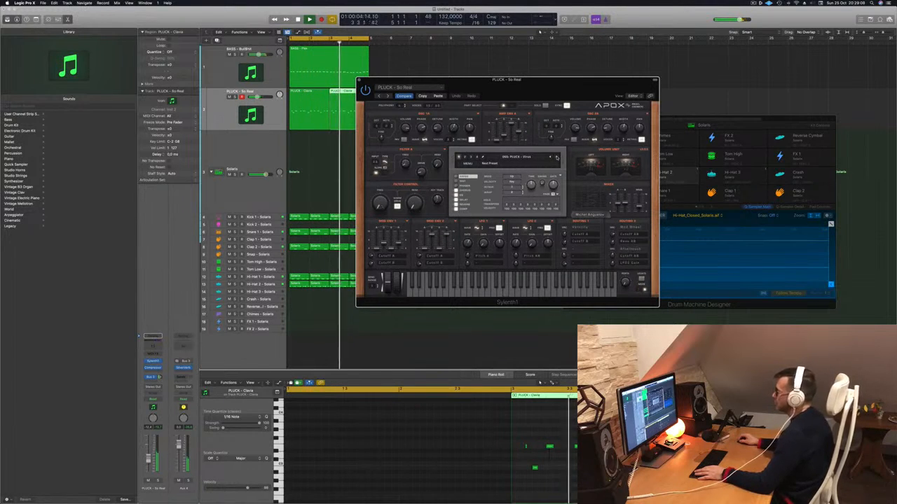
{"action": "left_click", "coordinate": [557, 158]}
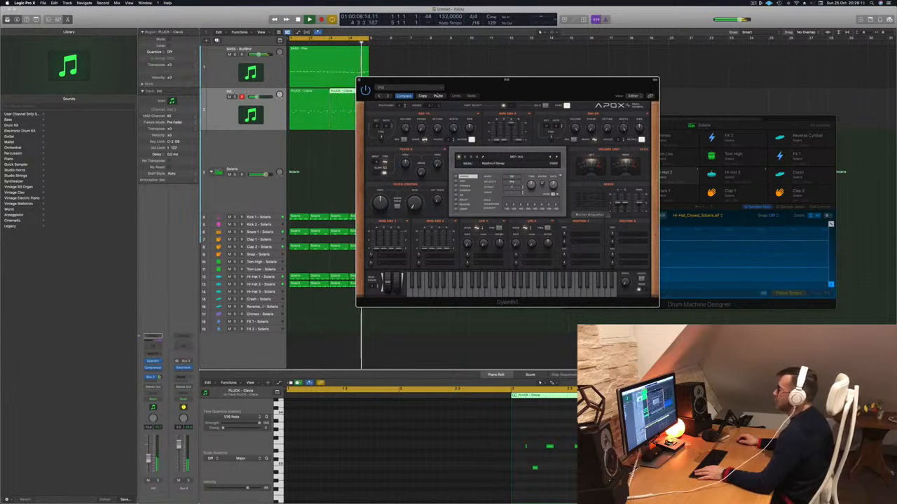
{"action": "left_click_drag", "start_coordinate": [510, 85], "coordinate": [503, 85]}
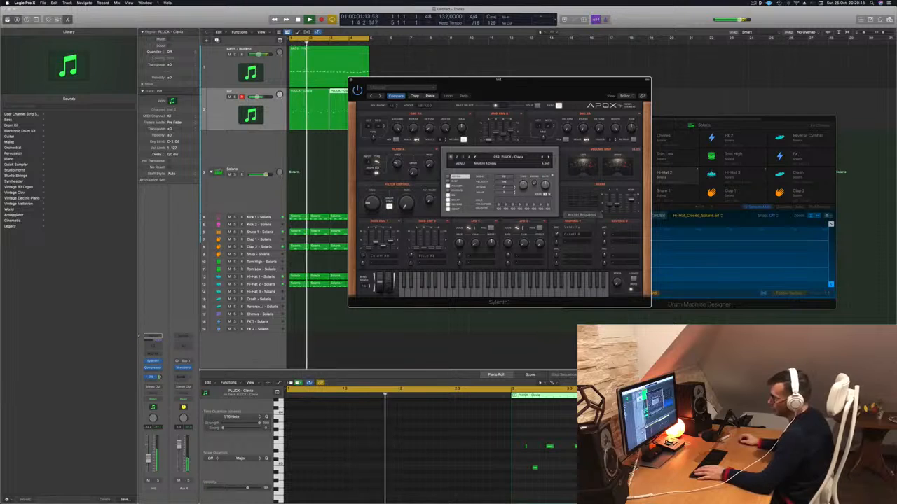
Step: Copy the pluck channel's Compressor onto the SilverVerb aux, check its settings and close the open Compressor and Sylenth1 windows
{"action": "left_click", "coordinate": [153, 367]}
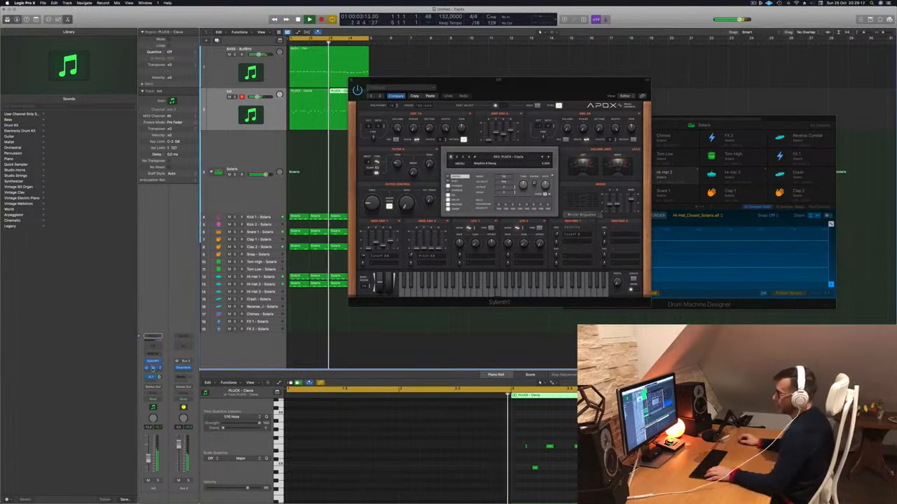
{"action": "left_click_drag", "start_coordinate": [153, 369], "coordinate": [184, 374]}
{"action": "left_click", "coordinate": [183, 368]}
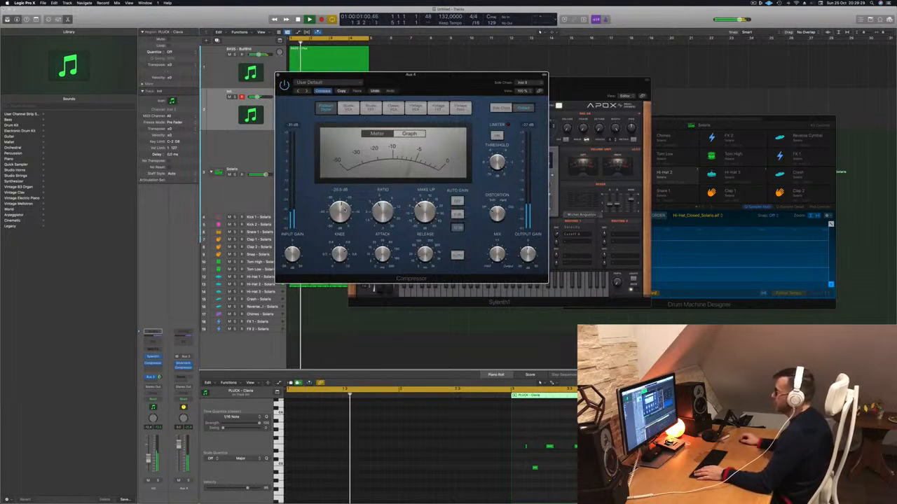
{"action": "left_click_drag", "start_coordinate": [419, 89], "coordinate": [515, 130]}
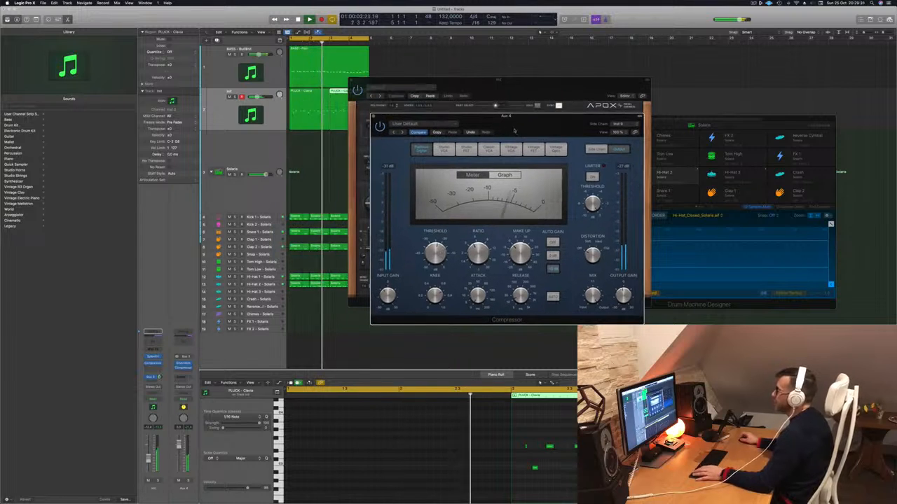
{"action": "left_click", "coordinate": [373, 116]}
{"action": "left_click_drag", "start_coordinate": [473, 90], "coordinate": [551, 109]}
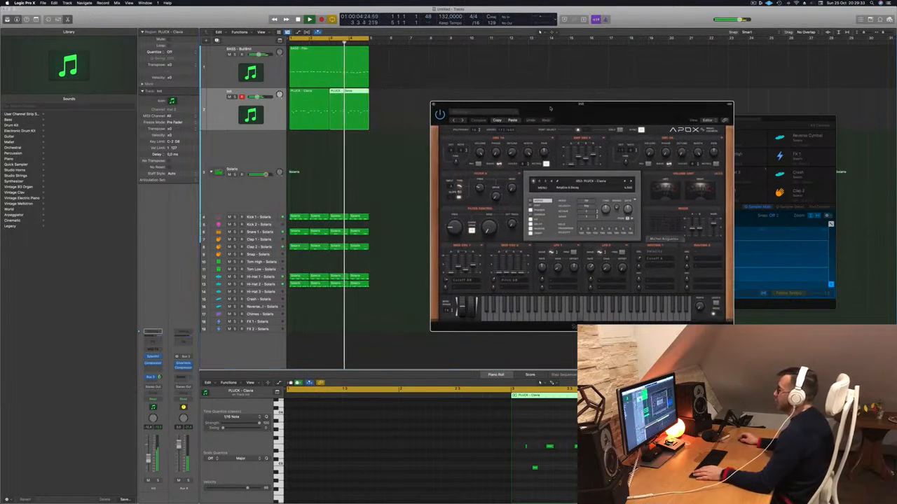
{"action": "left_click", "coordinate": [433, 105]}
Step: Create a new instrument track below the pluck track that duplicates its Sylenth1, Compressor and bus send settings
{"action": "left_click", "coordinate": [387, 134]}
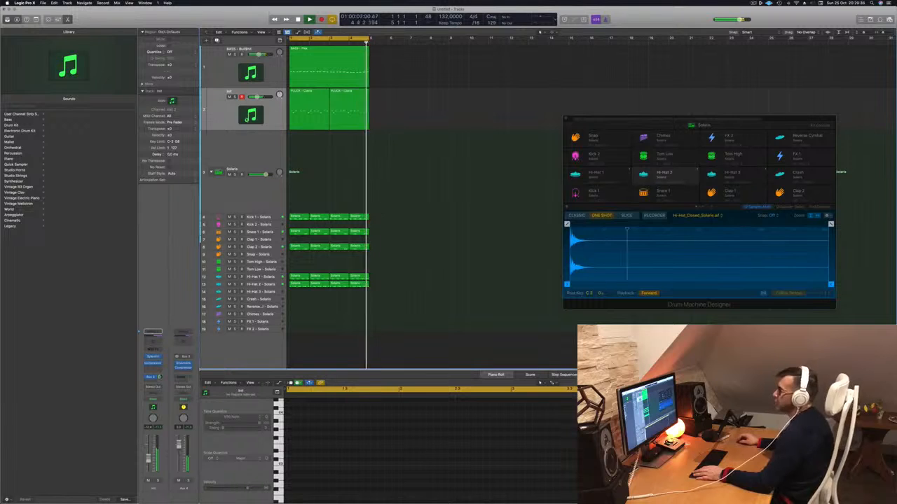
{"action": "left_click", "coordinate": [222, 120]}
{"action": "key", "text": "Return"}
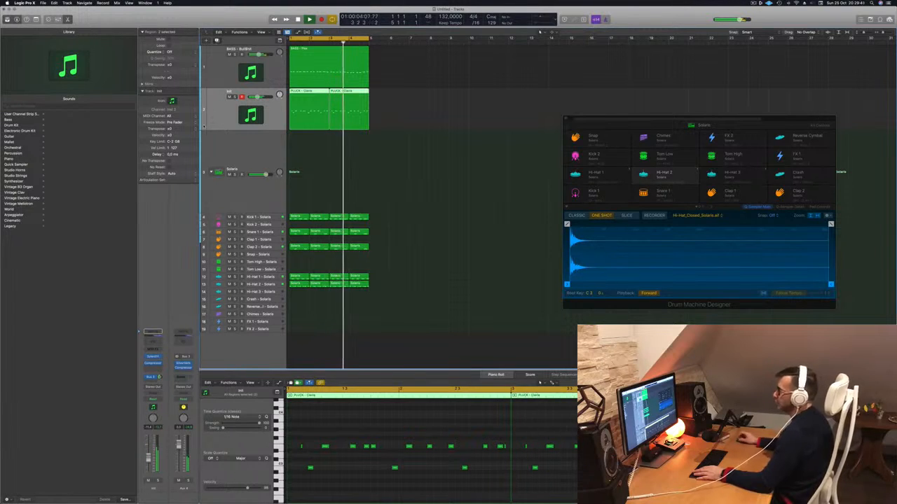
{"action": "key", "text": "alt+super+s"}
{"action": "key", "text": "Return"}
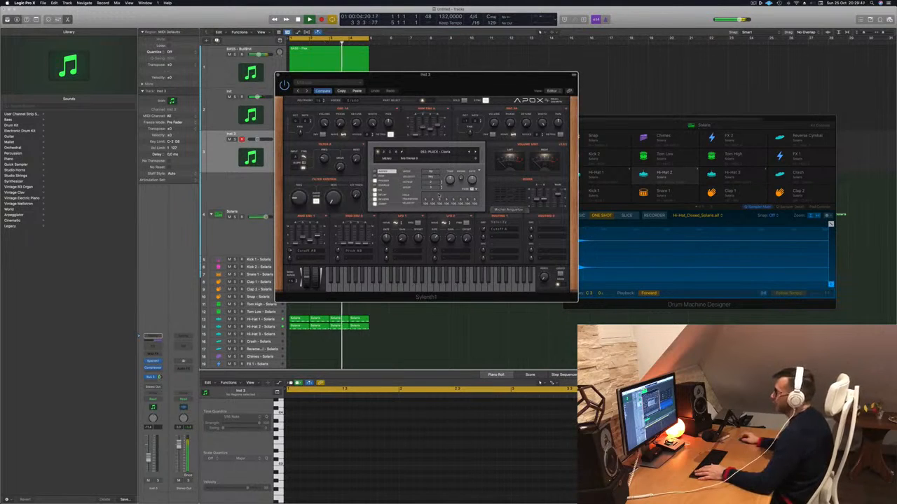
Step: Load the Unlimited Collection factory bank in the new track's Sylenth1 and choose PAD - Anjuna Pad from its second part
{"action": "left_click", "coordinate": [386, 159]}
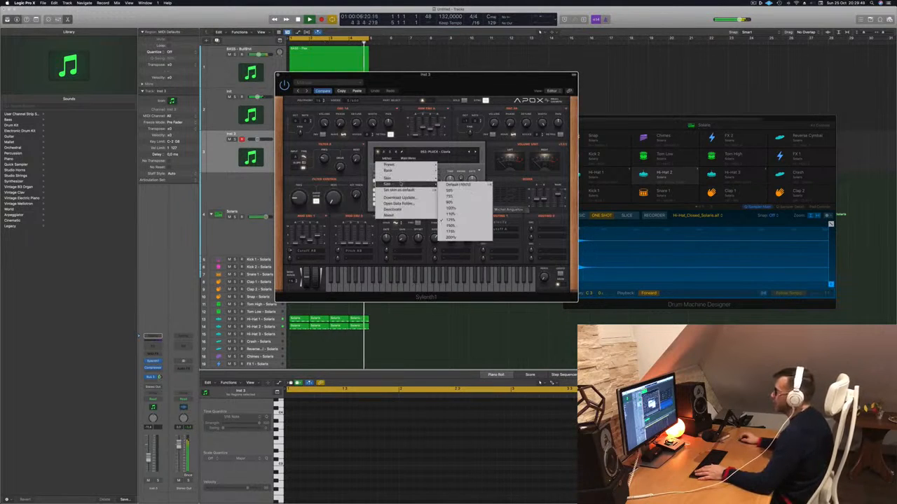
{"action": "mouse_move", "coordinate": [396, 170]}
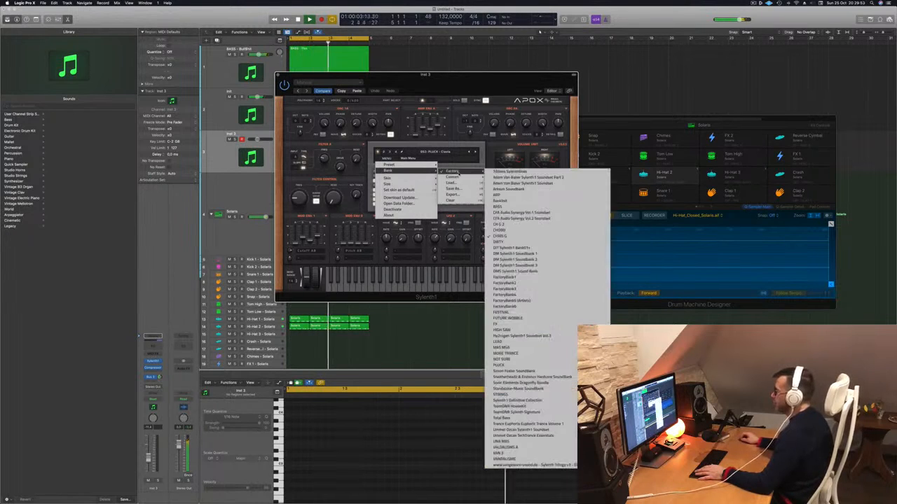
{"action": "left_click", "coordinate": [539, 401]}
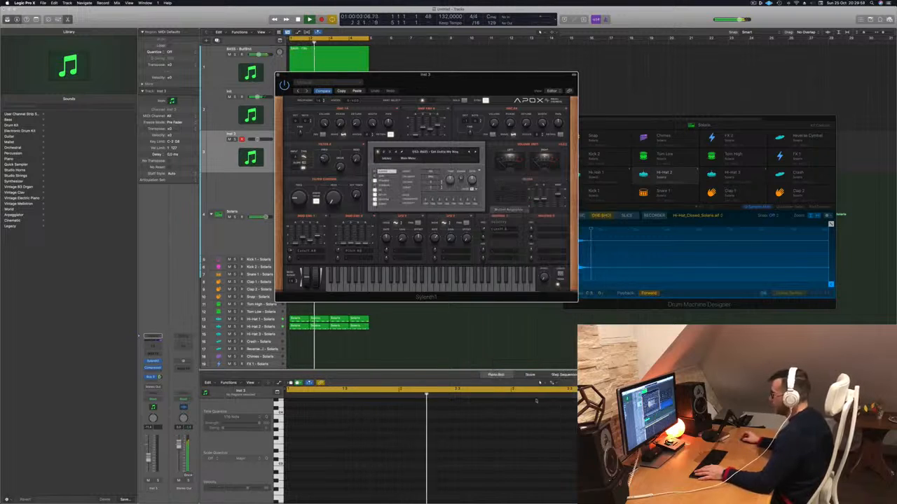
{"action": "left_click", "coordinate": [451, 152]}
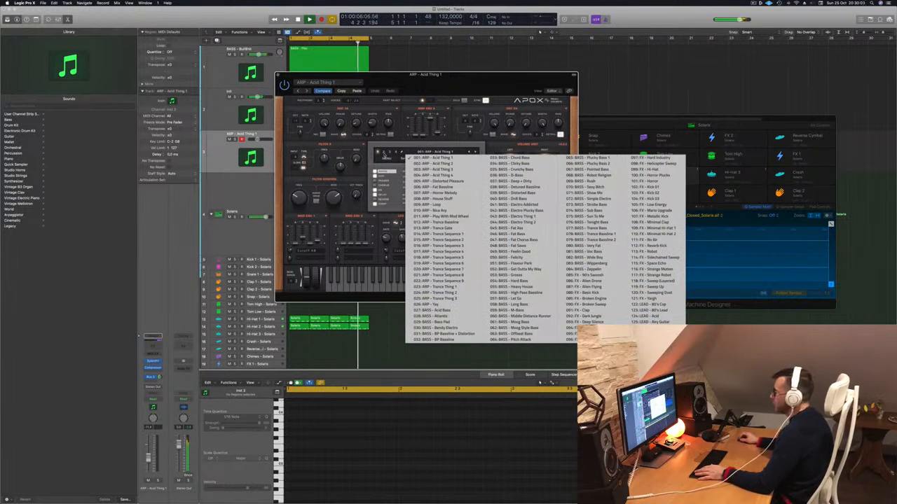
{"action": "left_click", "coordinate": [384, 153]}
{"action": "left_click", "coordinate": [435, 152]}
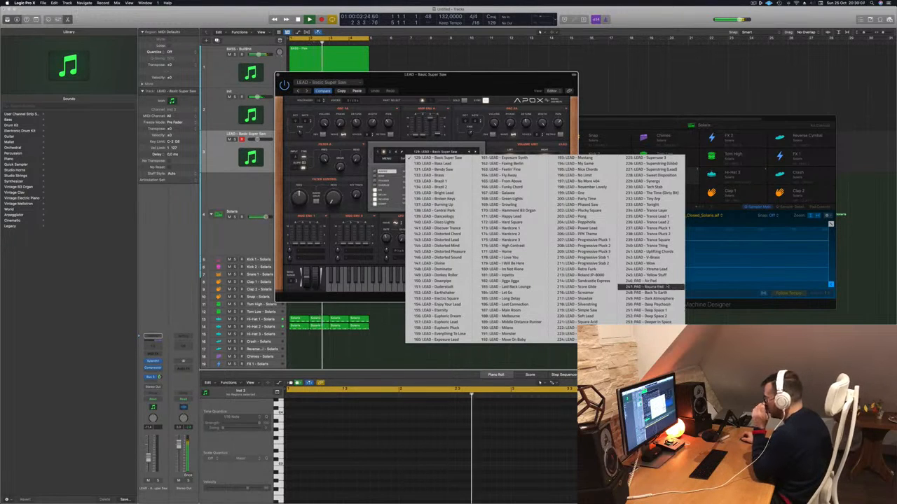
{"action": "left_click", "coordinate": [658, 288]}
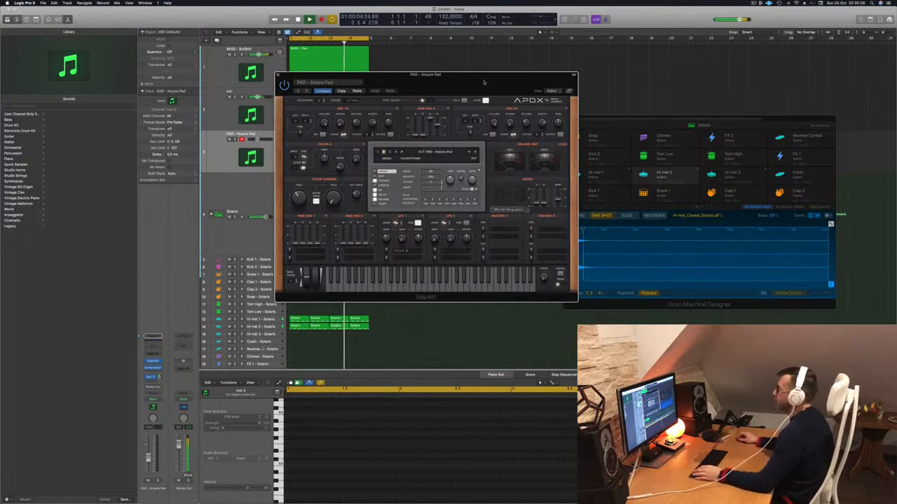
Step: Rearrange the plug-in windows around the Musical Typing keyboard, lower its octave by one and try pad notes over the loop
{"action": "left_click_drag", "start_coordinate": [483, 83], "coordinate": [609, 188]}
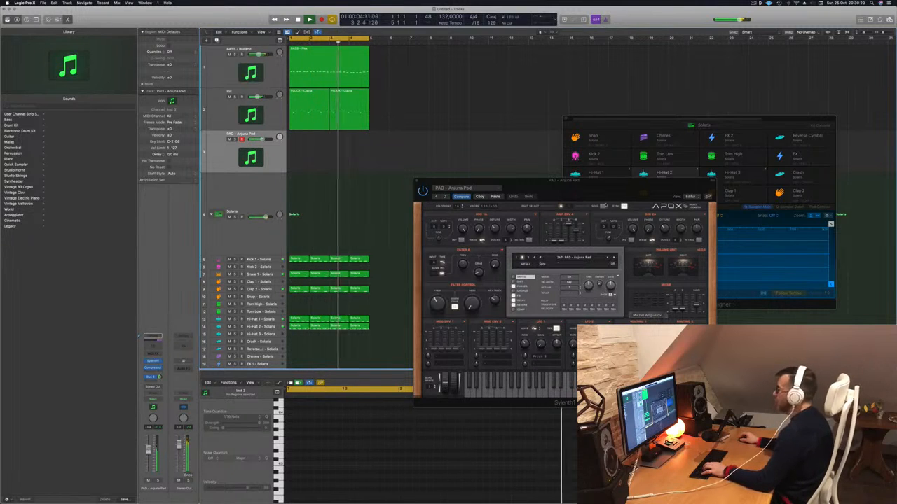
{"action": "left_click_drag", "start_coordinate": [596, 182], "coordinate": [650, 181]}
{"action": "left_click_drag", "start_coordinate": [708, 120], "coordinate": [455, 17]}
{"action": "left_click_drag", "start_coordinate": [639, 121], "coordinate": [425, 185]}
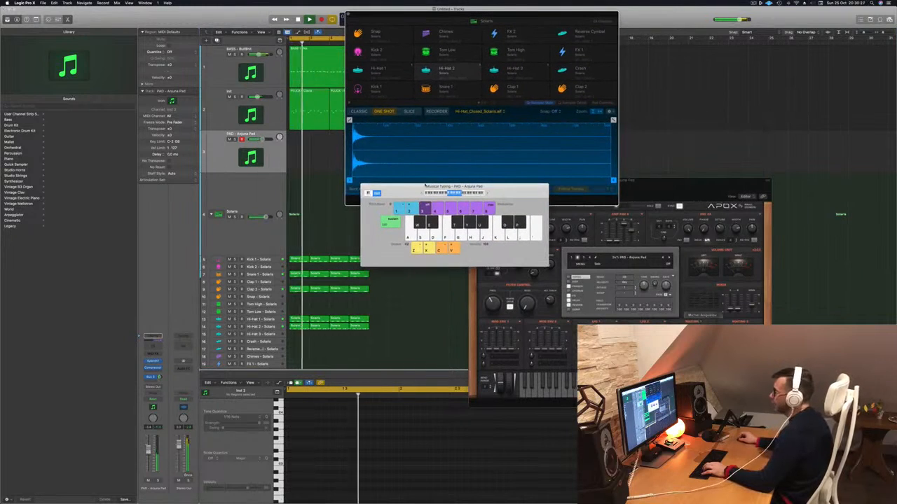
{"action": "key", "text": "z"}
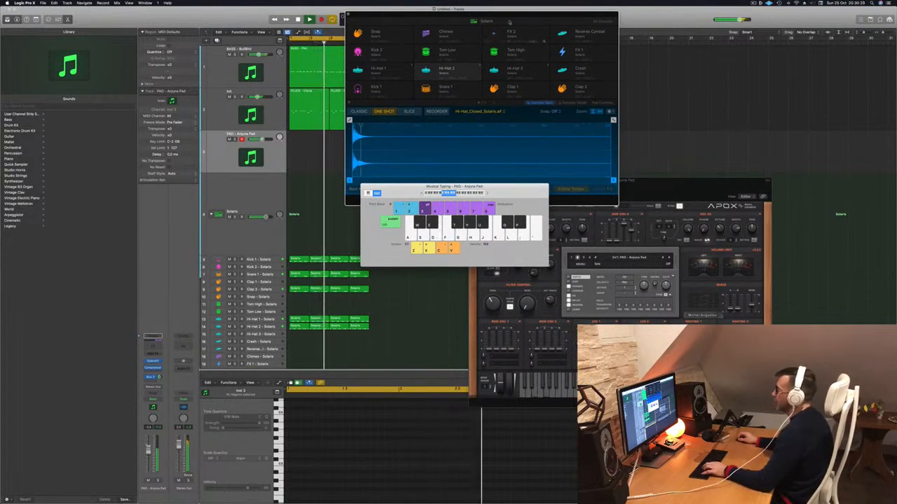
{"action": "left_click_drag", "start_coordinate": [509, 21], "coordinate": [832, 34]}
{"action": "left_click", "coordinate": [490, 285]}
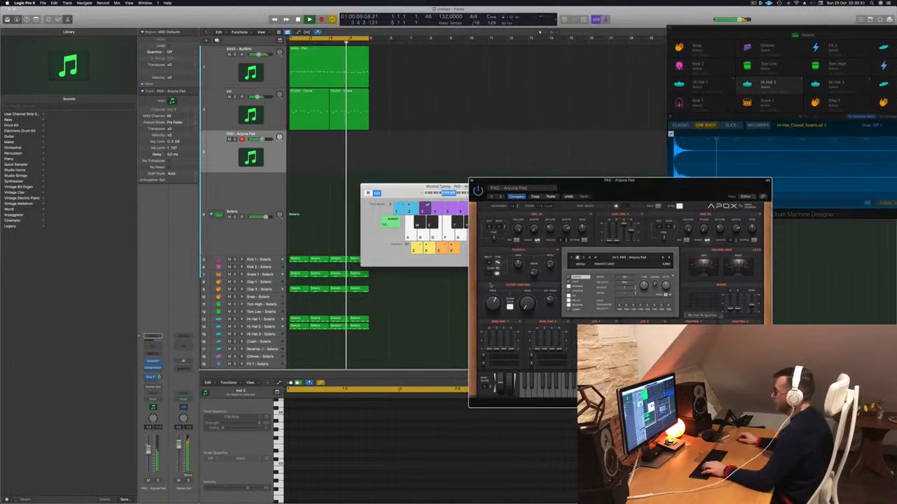
{"action": "key", "text": "a"}
{"action": "key", "text": "f"}
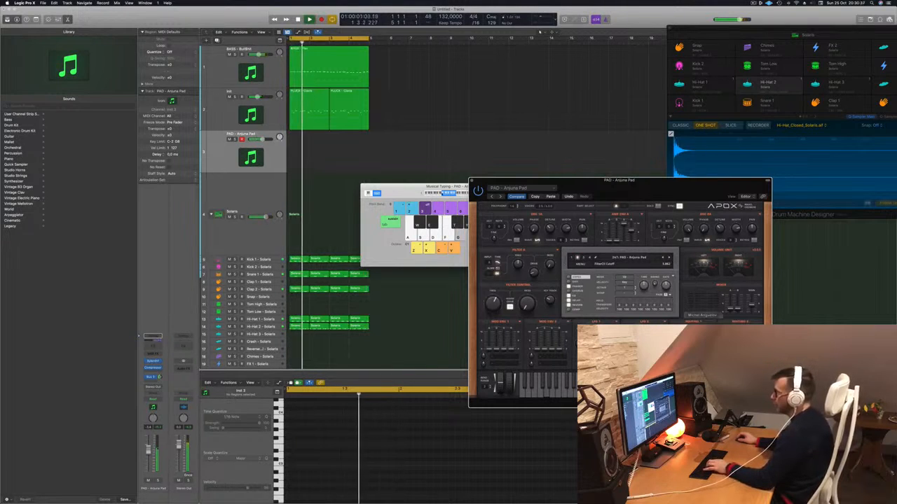
Step: Move the Musical Typing and Sylenth1 windows clear of the pad track and try pad notes over the loop
{"action": "left_click_drag", "start_coordinate": [421, 190], "coordinate": [686, 63]}
{"action": "left_click_drag", "start_coordinate": [533, 180], "coordinate": [487, 103]}
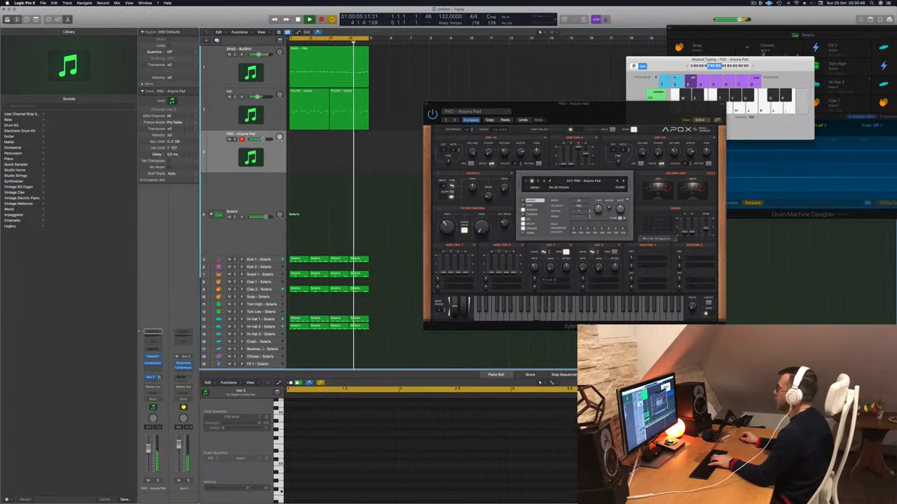
{"action": "left_click", "coordinate": [753, 67]}
{"action": "key", "text": ";"}
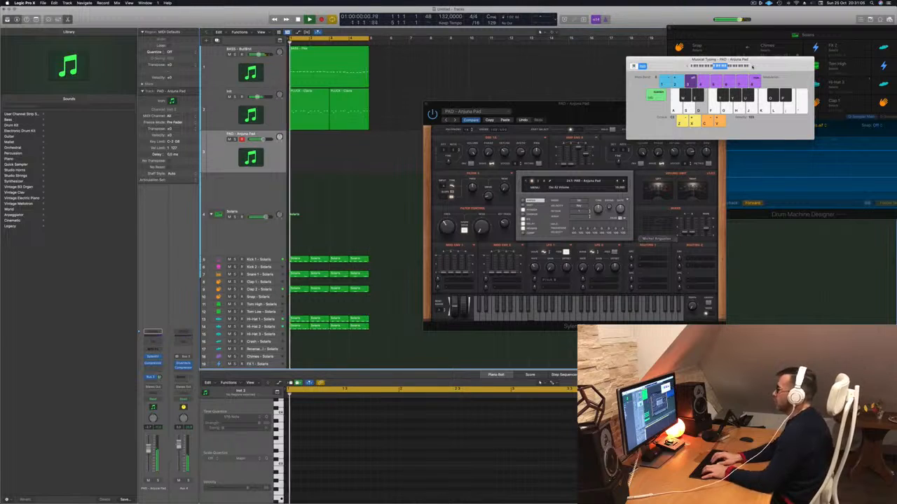
Step: Record a short sequence of sustained pad notes onto the pad track over the four-bar loop, ending with a stop
{"action": "key", "text": "t"}
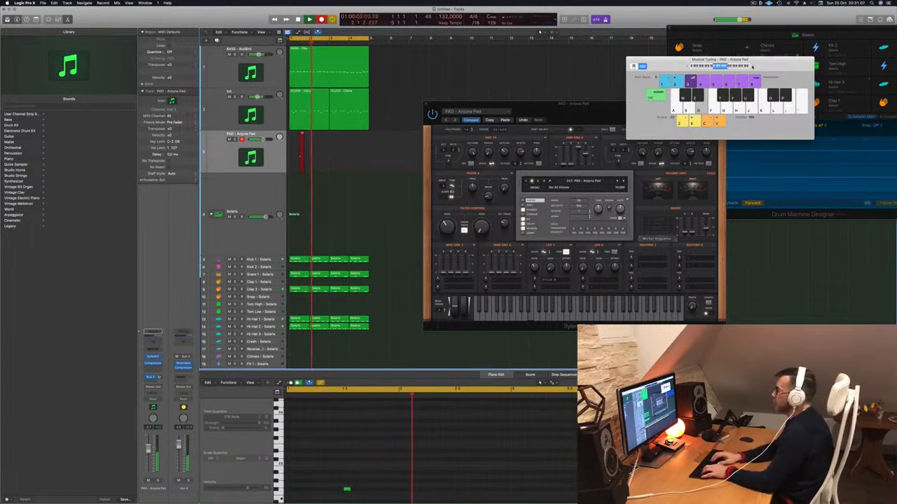
{"action": "key", "text": "a"}
{"action": "key", "text": "s"}
{"action": "key", "text": "d"}
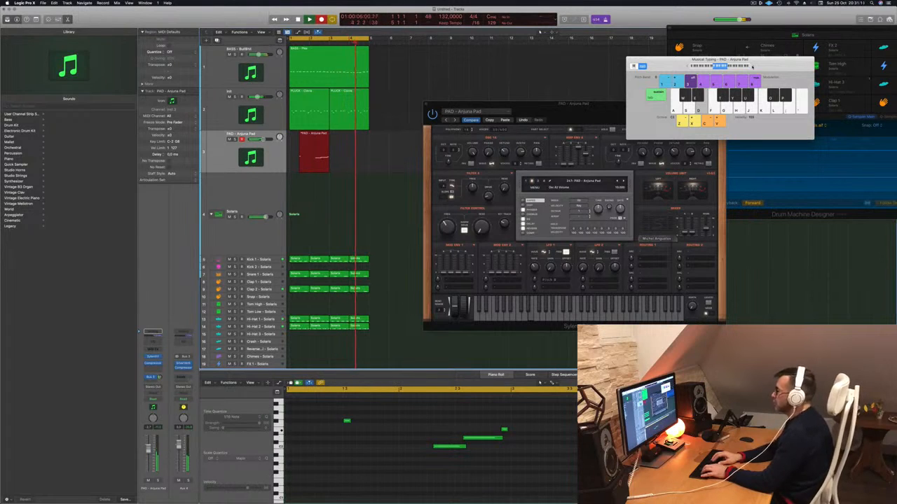
{"action": "key", "text": "space"}
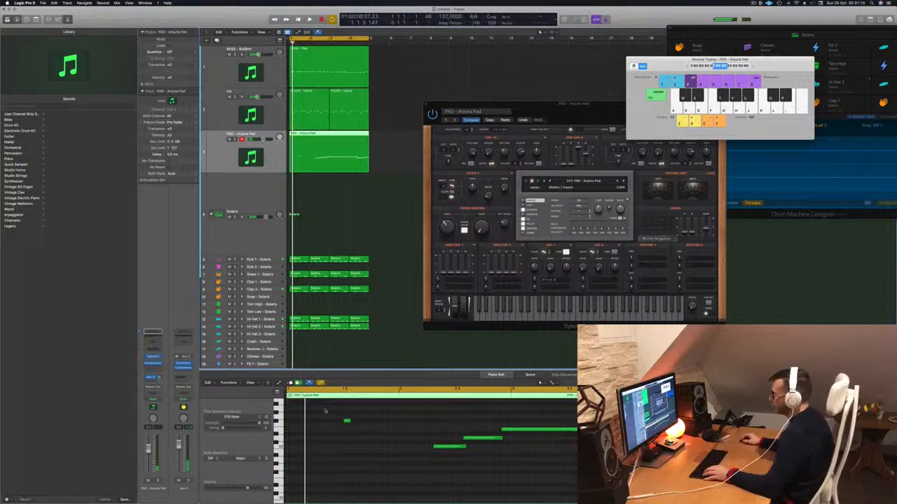
Step: Split the recorded pad region and its crossing notes at bar 3, keeping only the second half, placed at bar 1
{"action": "left_click_drag", "start_coordinate": [325, 411], "coordinate": [500, 467]}
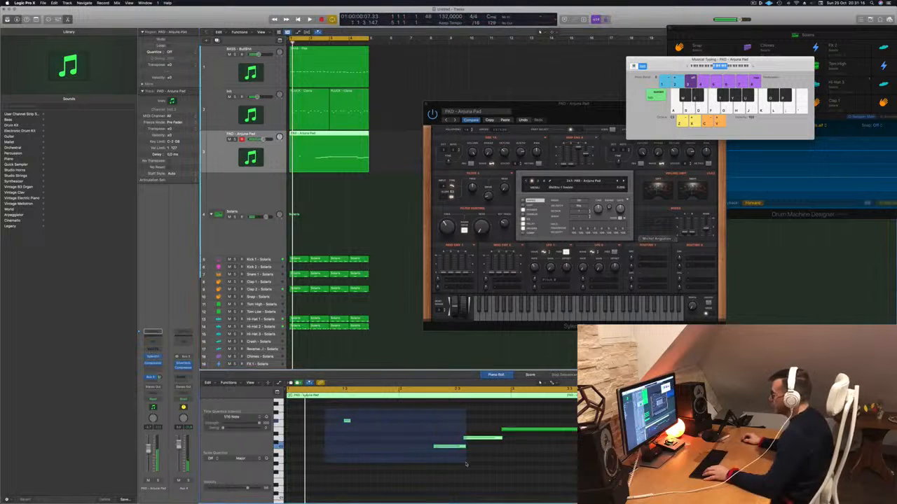
{"action": "left_click", "coordinate": [315, 138]}
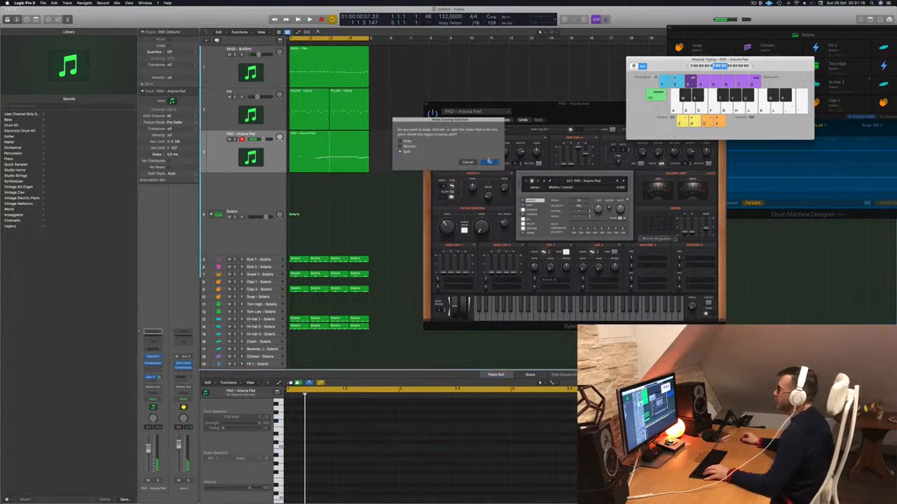
{"action": "left_click", "coordinate": [488, 161]}
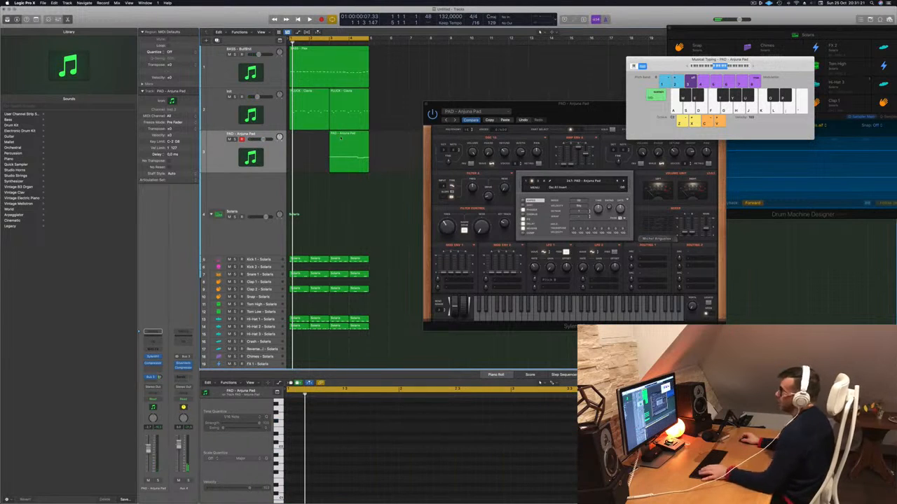
{"action": "key", "text": "Delete"}
{"action": "key", "text": "space"}
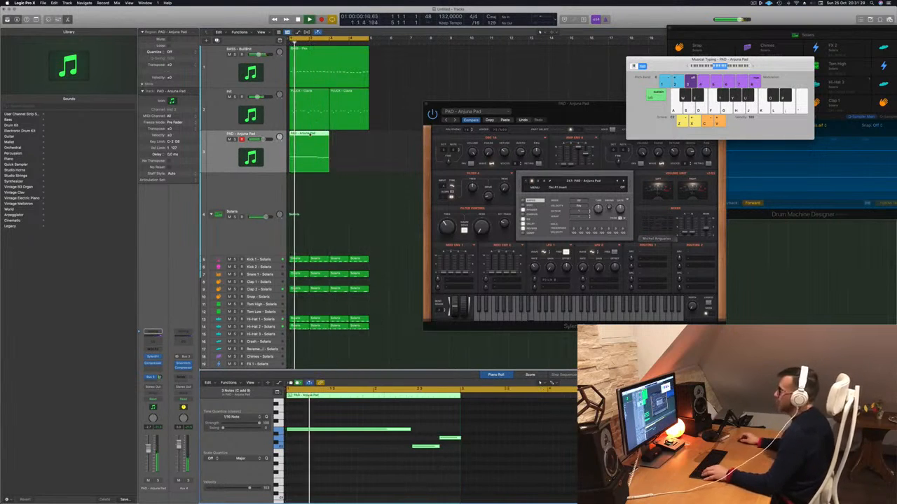
Step: Copy the two-bar pad region to bar 3 and vary the copy so the middle pitch sustains first and the highest note ends it
{"action": "left_click_drag", "start_coordinate": [326, 136], "coordinate": [367, 138]}
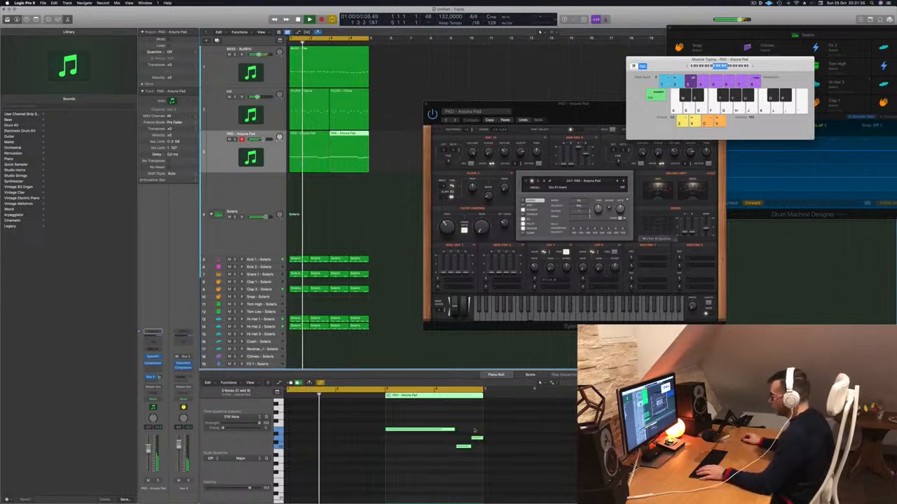
{"action": "left_click_drag", "start_coordinate": [476, 438], "coordinate": [389, 439]}
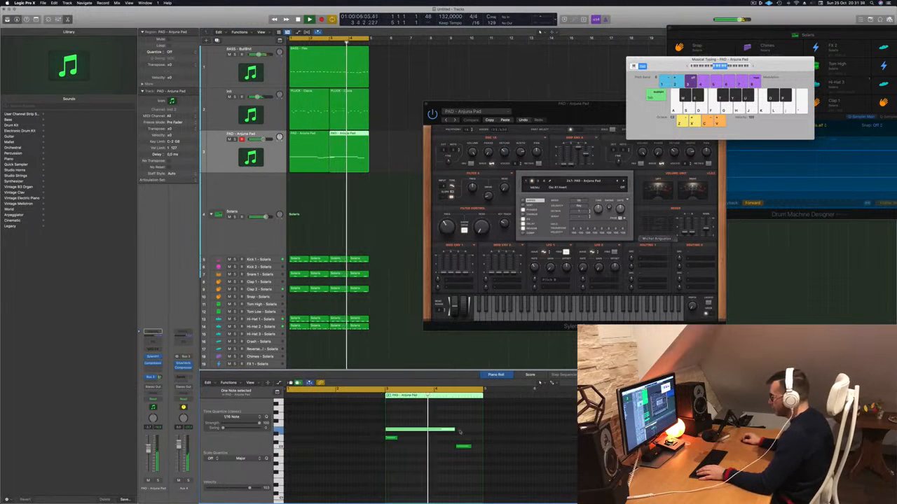
{"action": "left_click_drag", "start_coordinate": [454, 428], "coordinate": [477, 430]}
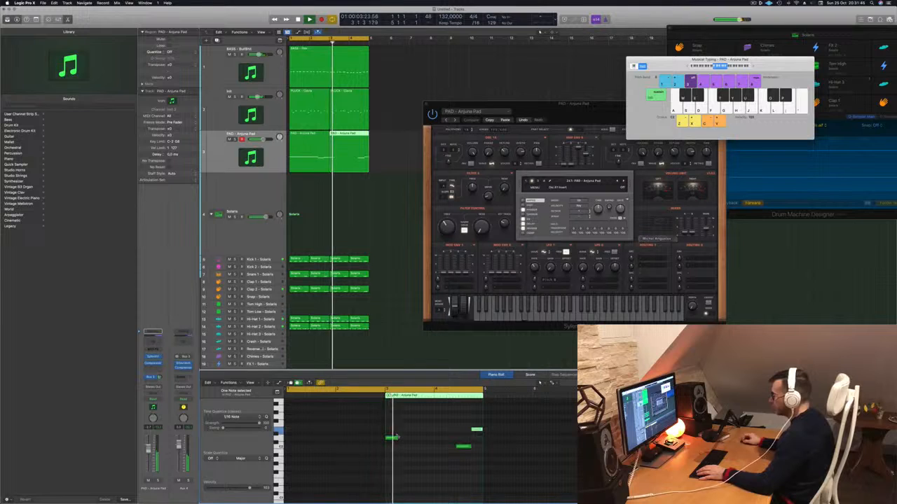
{"action": "left_click_drag", "start_coordinate": [397, 438], "coordinate": [470, 438]}
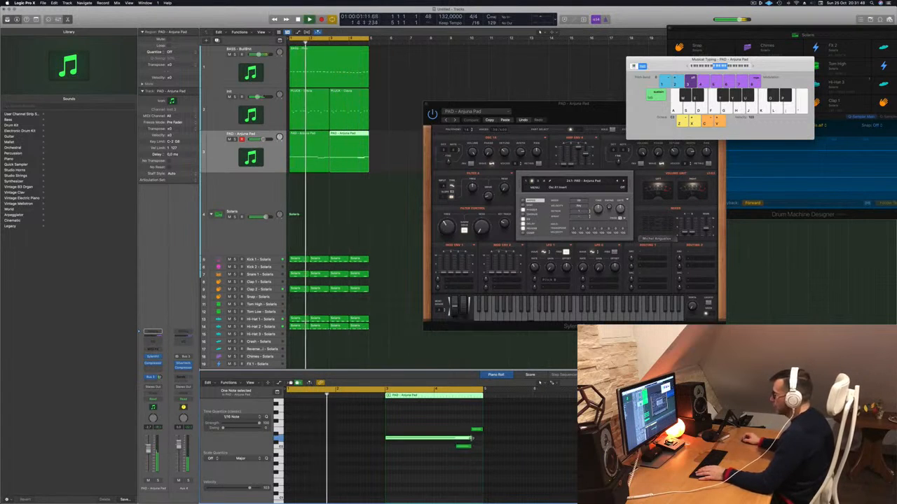
{"action": "left_click_drag", "start_coordinate": [469, 438], "coordinate": [459, 440]}
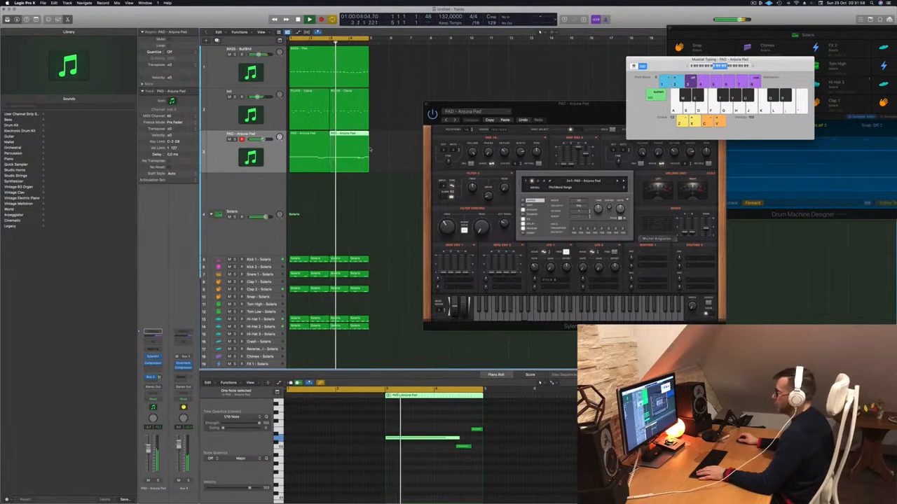
Step: Select both pad regions and raise the filter control cutoff in the pad's Sylenth1
{"action": "left_click", "coordinate": [398, 150]}
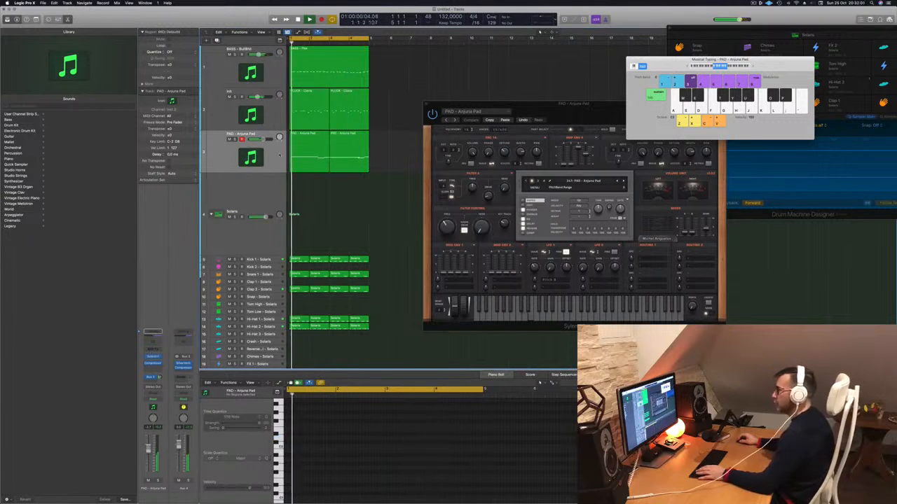
{"action": "left_click", "coordinate": [223, 154]}
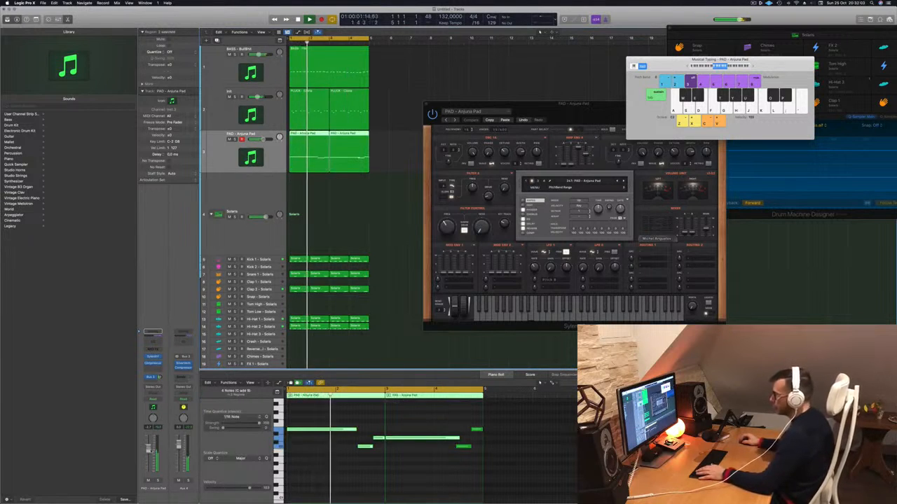
{"action": "left_click_drag", "start_coordinate": [585, 113], "coordinate": [507, 111]}
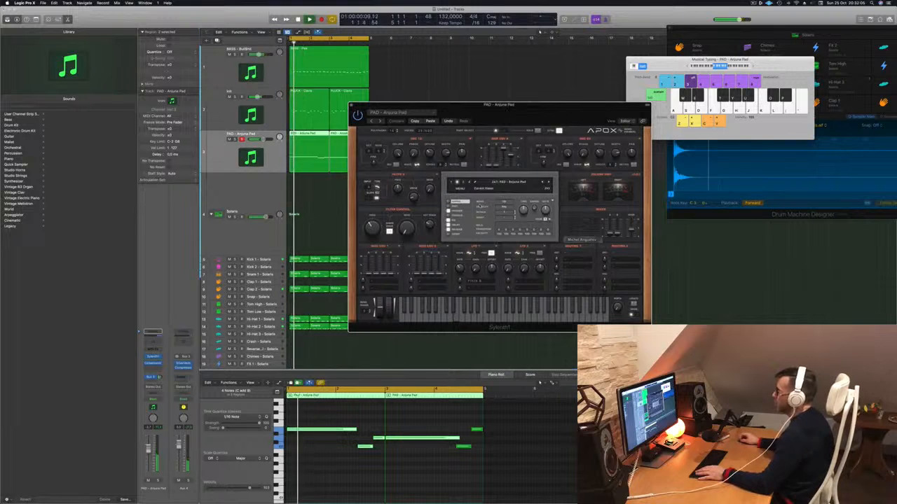
{"action": "left_click_drag", "start_coordinate": [377, 229], "coordinate": [379, 204]}
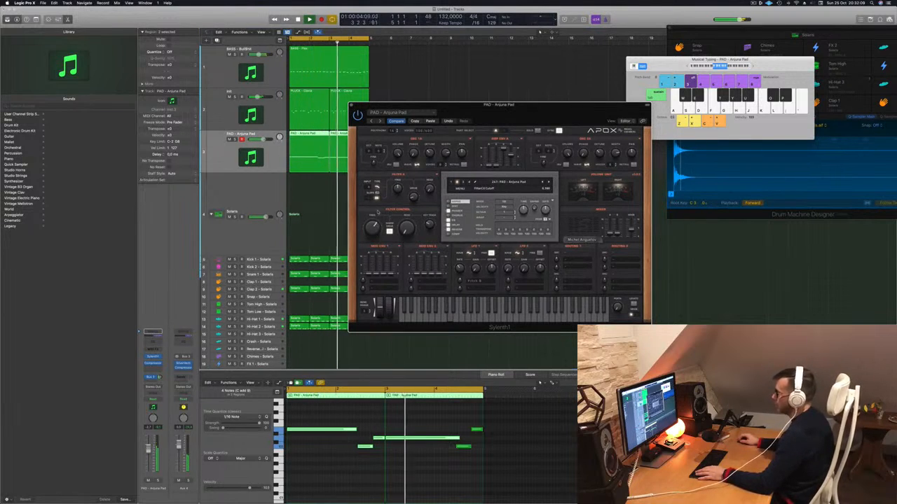
Step: Slightly lower the threshold of the pad channel's Compressor and turn down the pad's volume fader, leaving the Compressor closed
{"action": "left_click", "coordinate": [153, 364]}
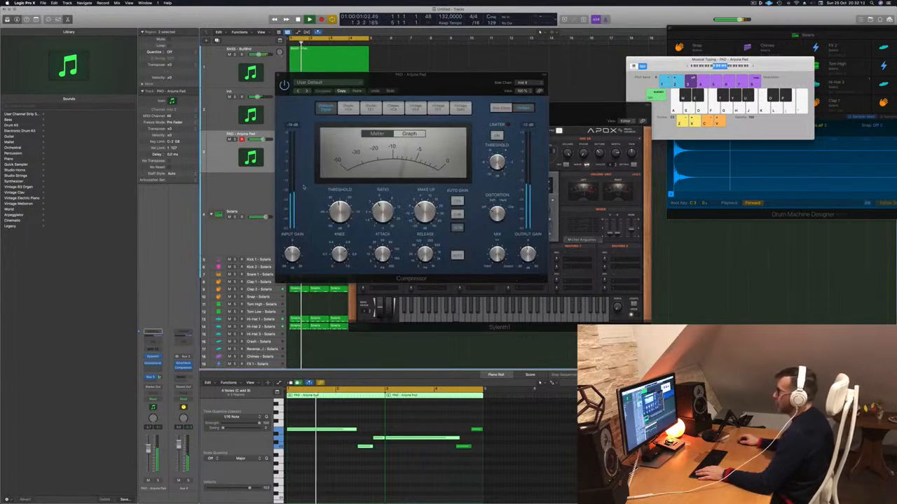
{"action": "left_click_drag", "start_coordinate": [340, 210], "coordinate": [340, 214]}
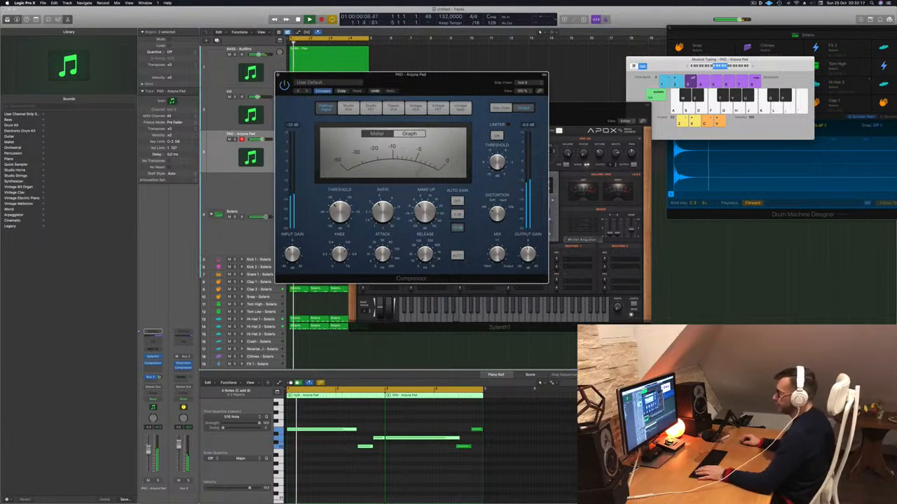
{"action": "left_click_drag", "start_coordinate": [148, 450], "coordinate": [148, 456]}
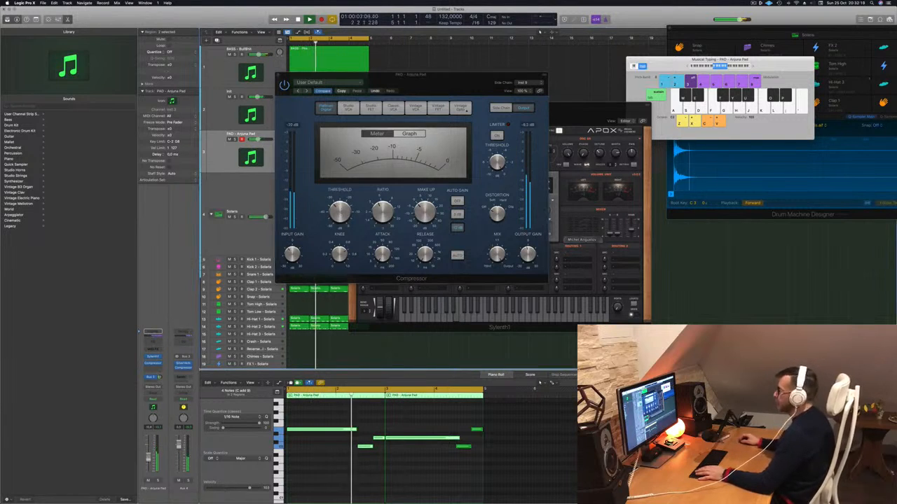
{"action": "left_click_drag", "start_coordinate": [446, 76], "coordinate": [634, 135]}
{"action": "left_click", "coordinate": [465, 133]}
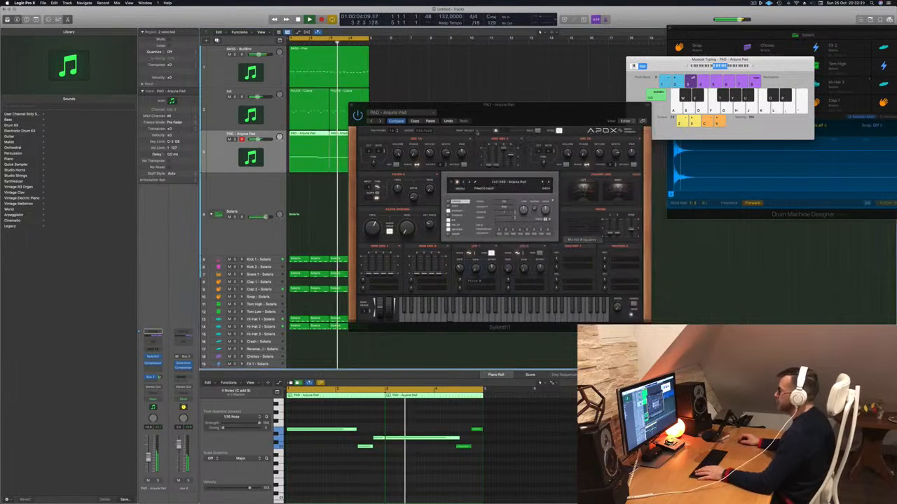
Step: Double all notes of both pad regions at the octave in the Piano Roll
{"action": "left_click_drag", "start_coordinate": [449, 106], "coordinate": [482, 89]}
{"action": "scroll", "coordinate": [326, 479], "scroll_direction": "up", "scroll_amount": 1}
{"action": "left_click", "coordinate": [330, 481]}
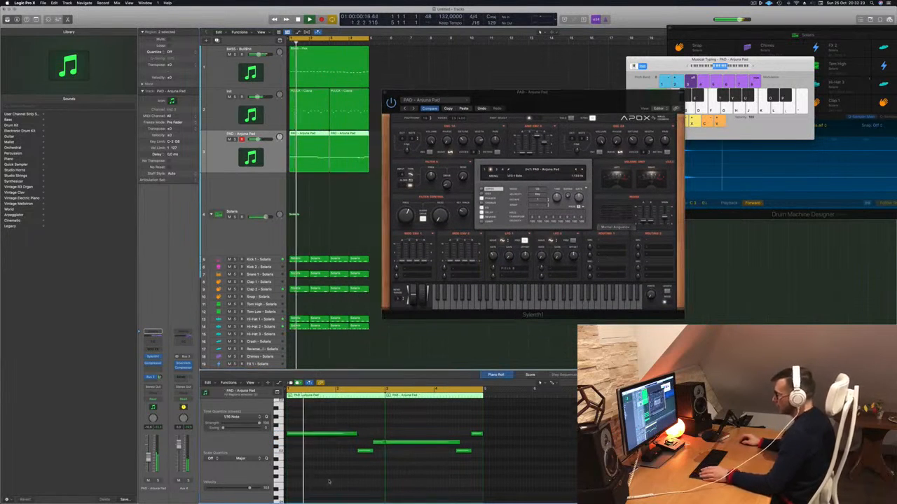
{"action": "key", "text": "super+a"}
{"action": "key", "text": "alt+shift+Down"}
{"action": "scroll", "coordinate": [331, 482], "scroll_direction": "down", "scroll_amount": 3}
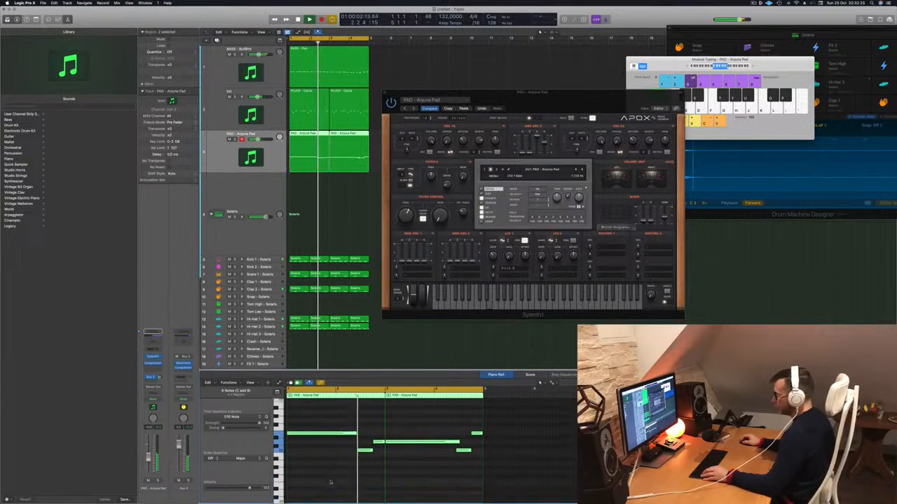
{"action": "scroll", "coordinate": [314, 458], "scroll_direction": "up", "scroll_amount": 4}
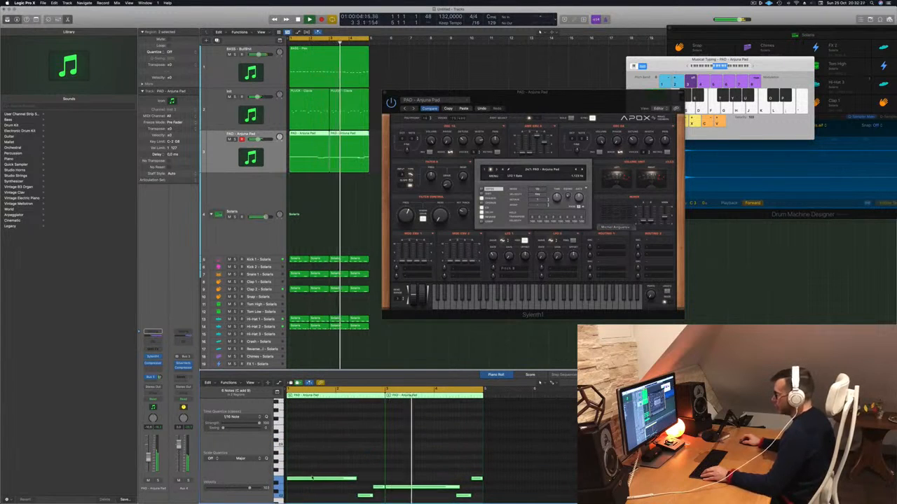
{"action": "left_click_drag", "start_coordinate": [311, 479], "coordinate": [312, 430]}
{"action": "left_click_drag", "start_coordinate": [565, 97], "coordinate": [592, 112]}
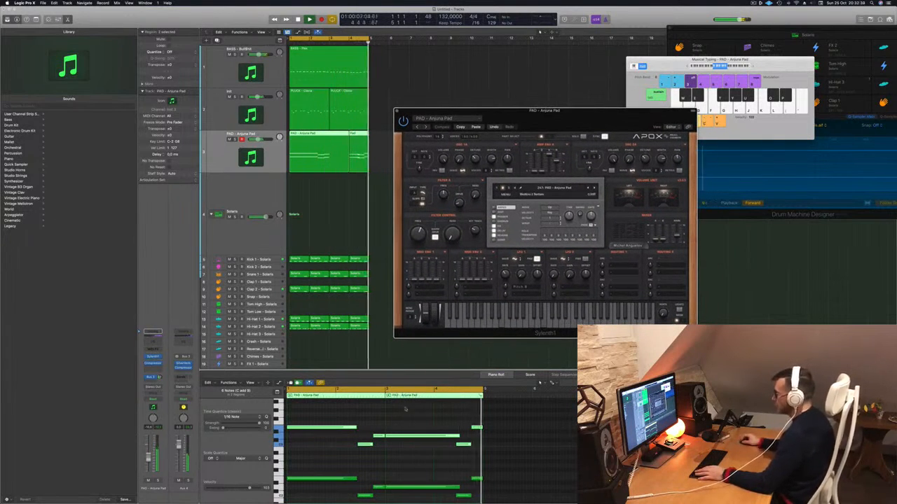
{"action": "left_click", "coordinate": [456, 421]}
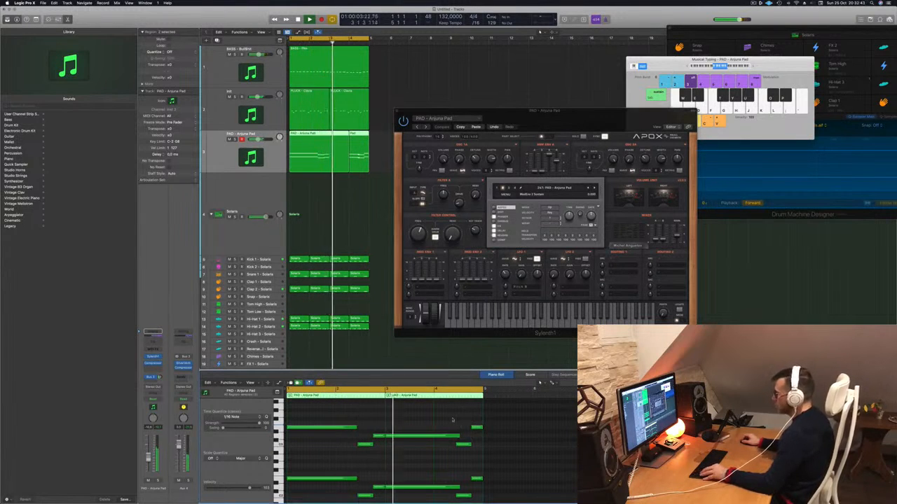
{"action": "scroll", "coordinate": [453, 421], "scroll_direction": "down", "scroll_amount": 1}
Step: Insert a Channel EQ on the pad channel with a 12 dB/Oct low cut at 208 Hz and close it
{"action": "left_click_drag", "start_coordinate": [581, 112], "coordinate": [590, 97]}
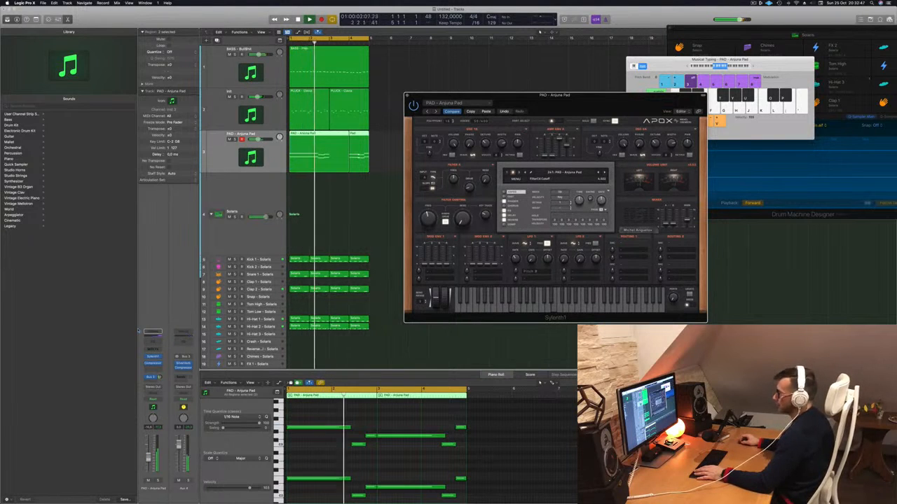
{"action": "left_click", "coordinate": [153, 341]}
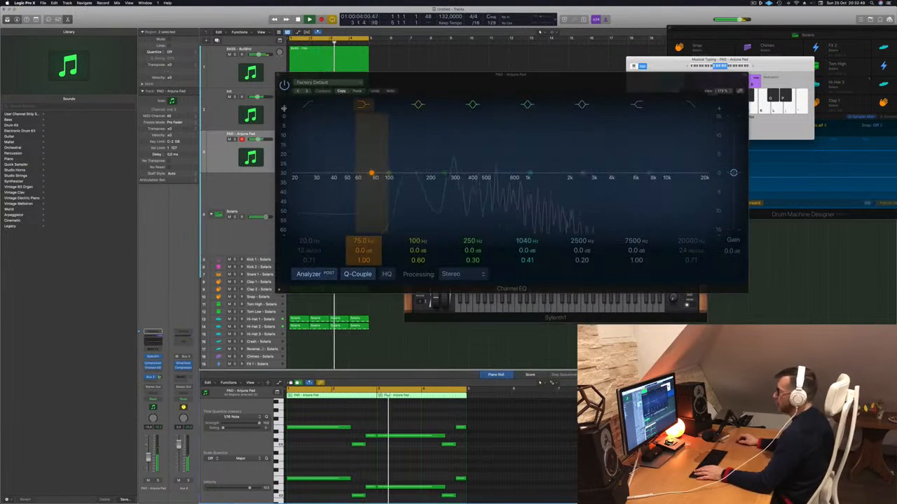
{"action": "left_click_drag", "start_coordinate": [301, 176], "coordinate": [450, 142]}
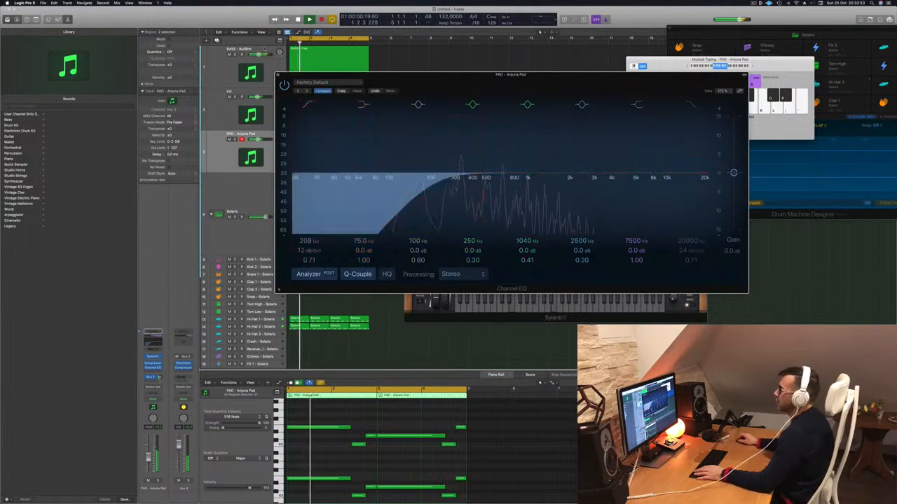
{"action": "left_click", "coordinate": [278, 75]}
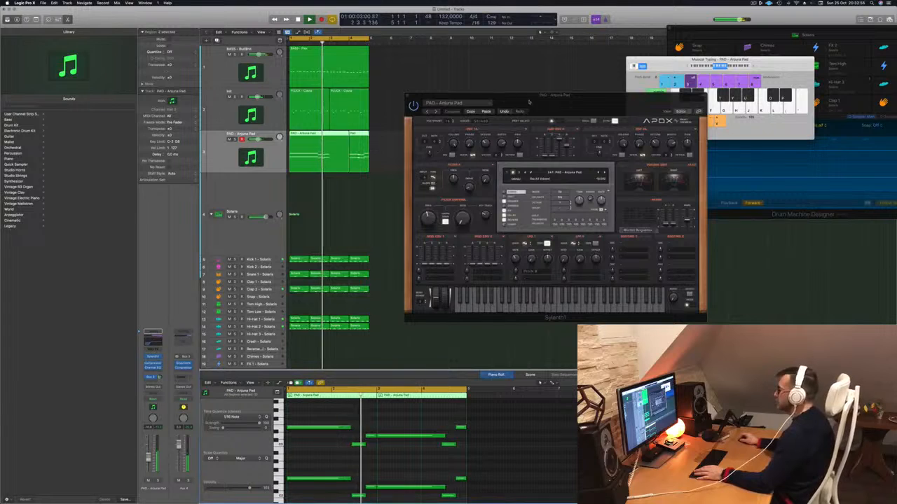
Step: Change the pad's Sylenth1 setting to PAD - Dreamy Pad and close the Sylenth1 window
{"action": "left_click_drag", "start_coordinate": [529, 102], "coordinate": [475, 128]}
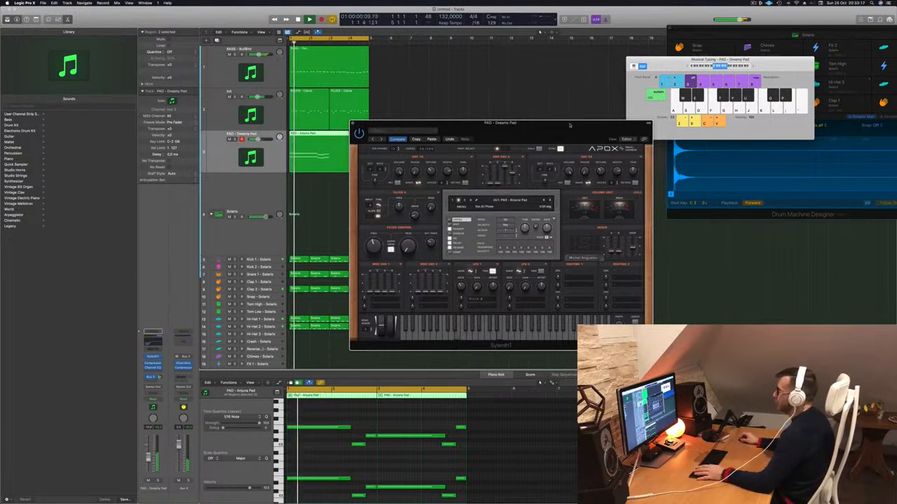
{"action": "left_click_drag", "start_coordinate": [570, 125], "coordinate": [564, 127]}
{"action": "left_click", "coordinate": [347, 127]}
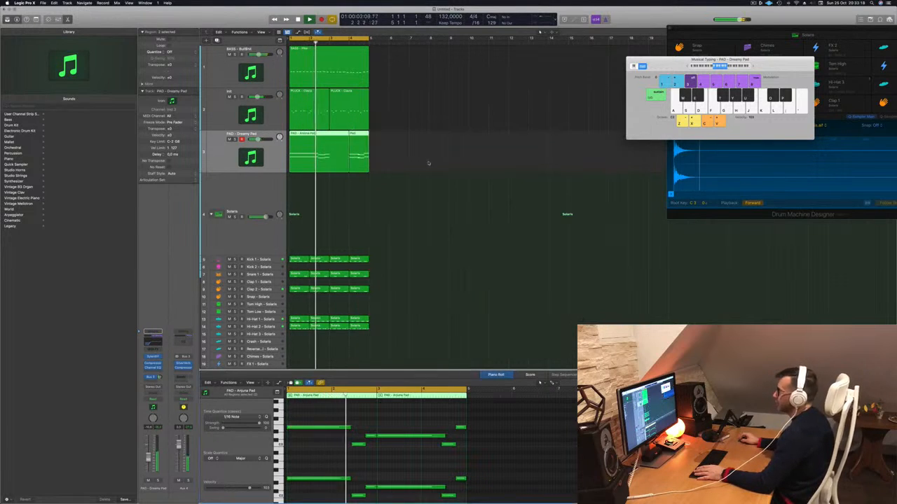
Step: Select all regions on the pad track and join them into a single four-bar region
{"action": "left_click", "coordinate": [419, 161]}
{"action": "left_click", "coordinate": [246, 163]}
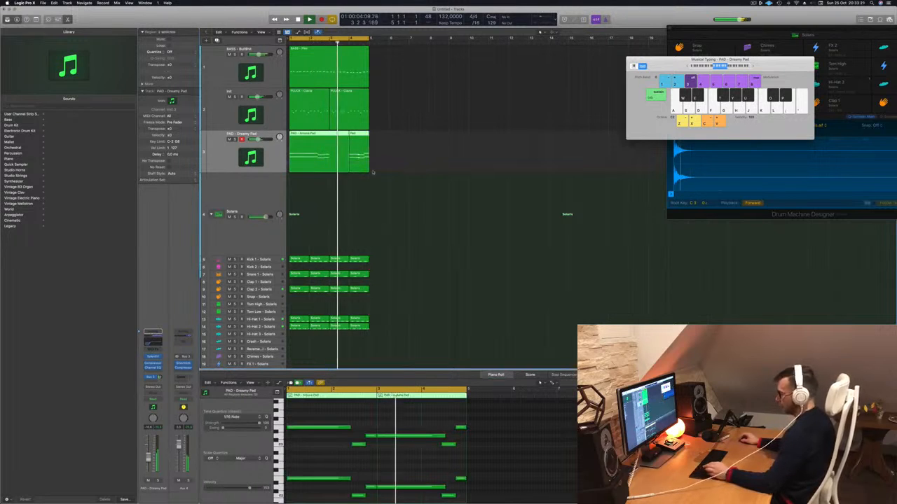
{"action": "key", "text": "super+j"}
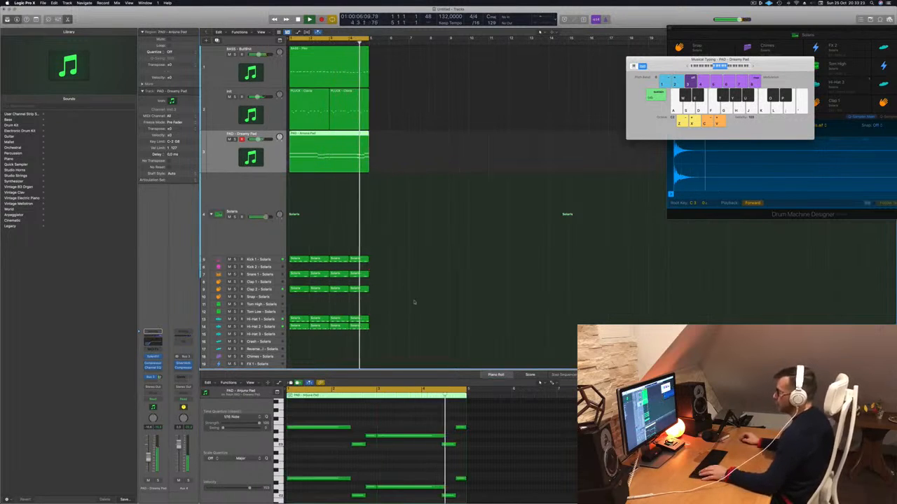
{"action": "scroll", "coordinate": [421, 289], "scroll_direction": "up", "scroll_amount": 1}
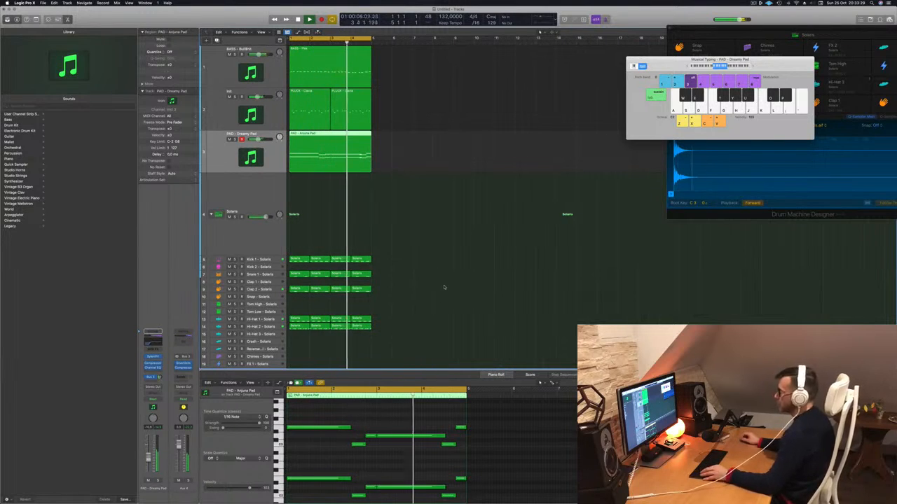
{"action": "scroll", "coordinate": [442, 287], "scroll_direction": "down", "scroll_amount": 1}
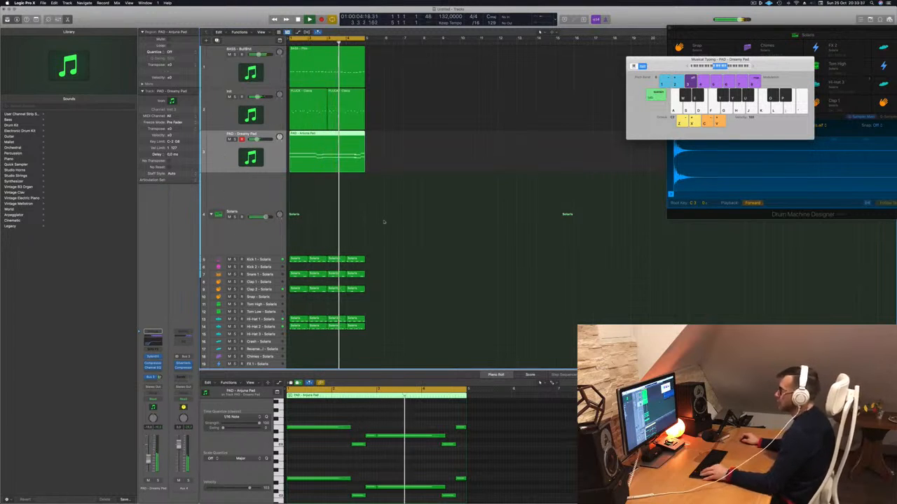
{"action": "scroll", "coordinate": [399, 204], "scroll_direction": "down", "scroll_amount": 1}
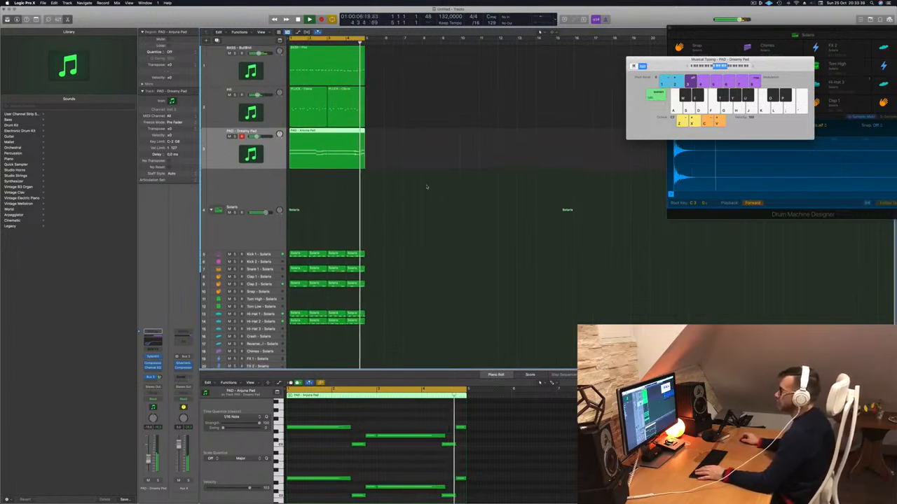
{"action": "scroll", "coordinate": [410, 219], "scroll_direction": "down", "scroll_amount": 2}
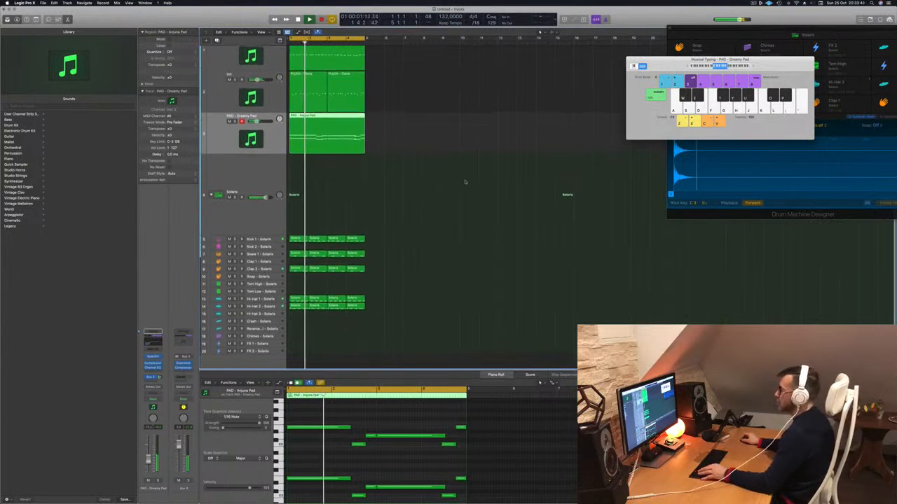
{"action": "scroll", "coordinate": [469, 183], "scroll_direction": "up", "scroll_amount": 2}
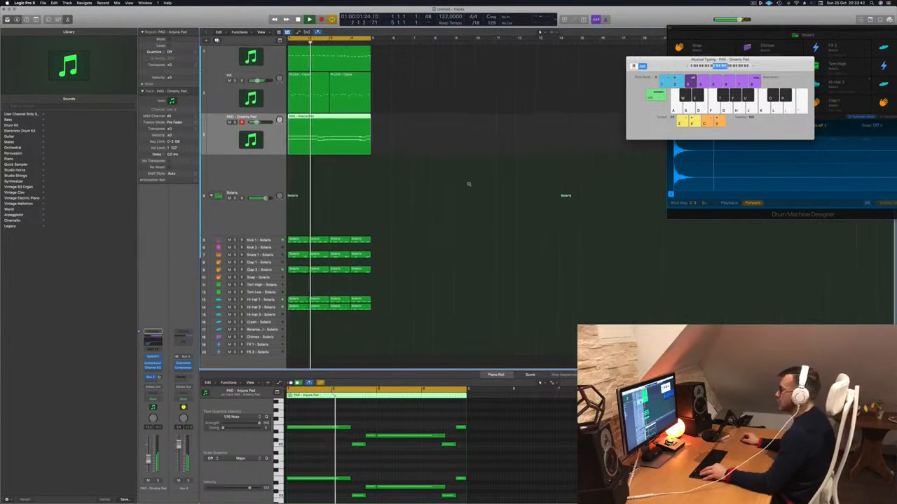
Step: Open Sylenth1 on the pluck track and review the PLUCK - Clavia sound and its delay section with the track temporarily soloed
{"action": "left_click", "coordinate": [225, 93]}
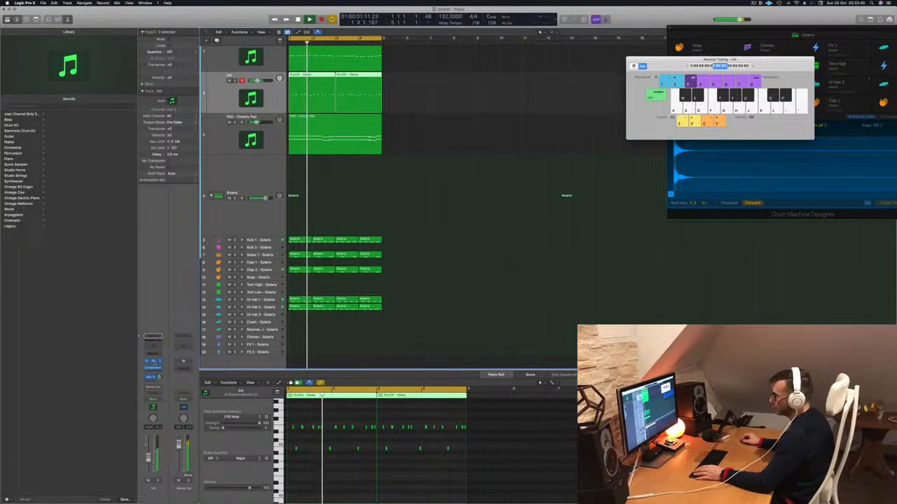
{"action": "left_click", "coordinate": [154, 362]}
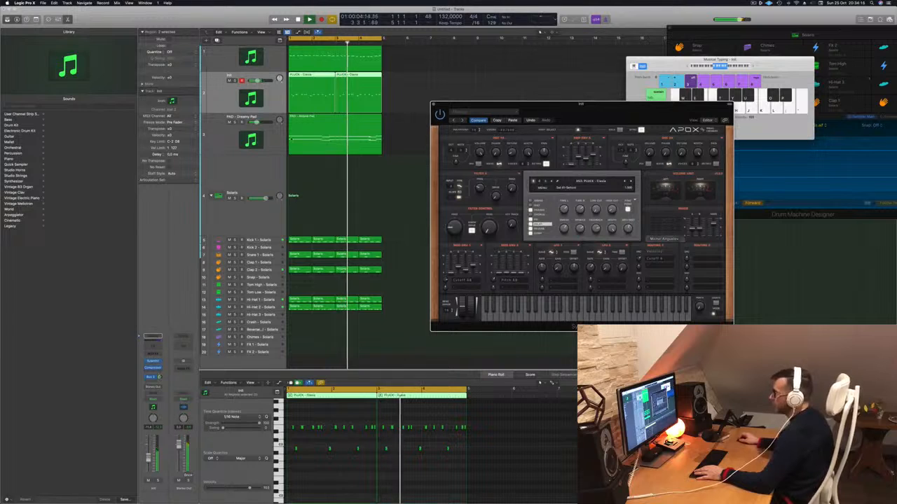
{"action": "left_click", "coordinate": [234, 81]}
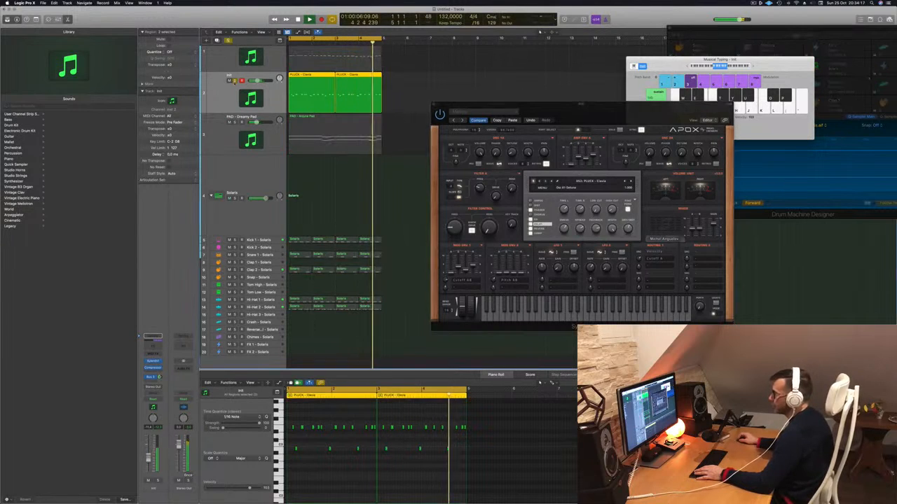
{"action": "left_click_drag", "start_coordinate": [526, 104], "coordinate": [508, 104]}
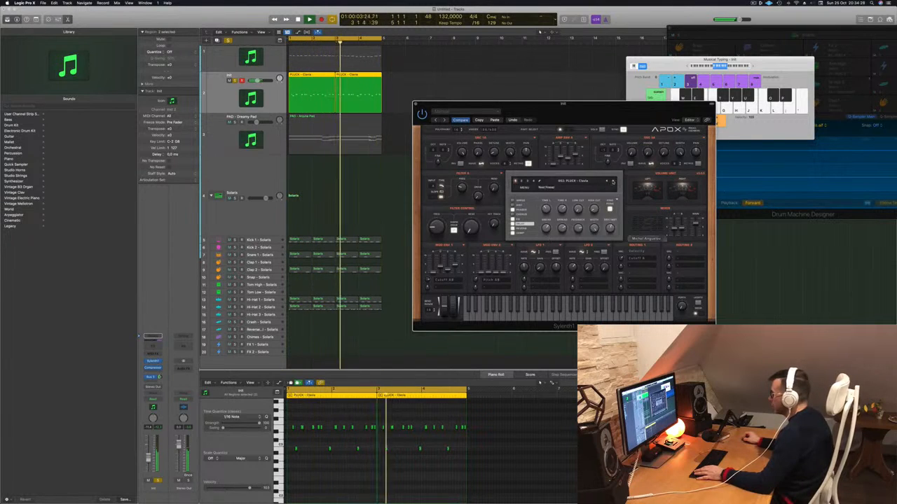
{"action": "mouse_move", "coordinate": [611, 108]}
{"action": "left_mouse_down"}
{"action": "mouse_move", "coordinate": [586, 105]}
{"action": "mouse_move", "coordinate": [601, 102]}
{"action": "left_mouse_up"}
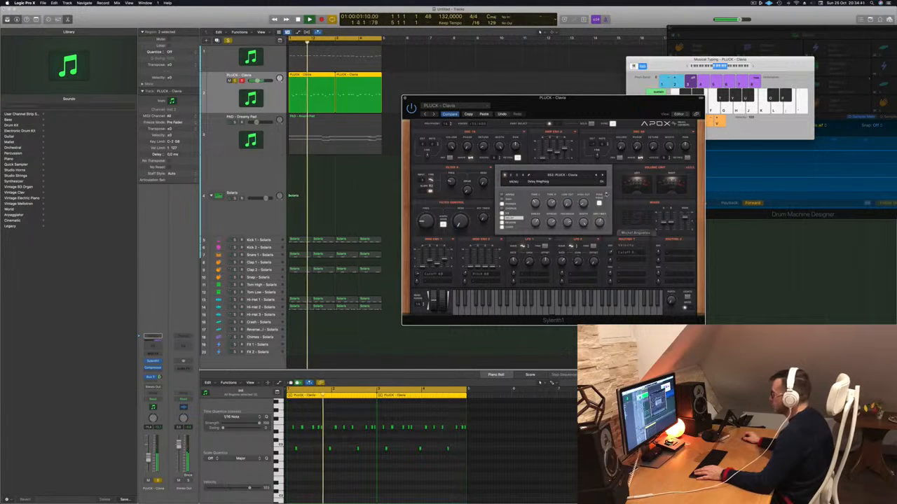
{"action": "right_click", "coordinate": [601, 197]}
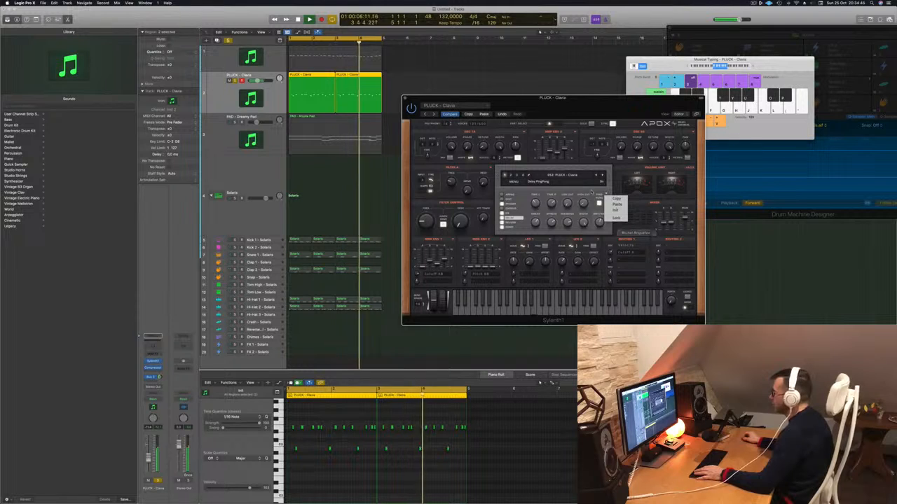
{"action": "left_click", "coordinate": [592, 192]}
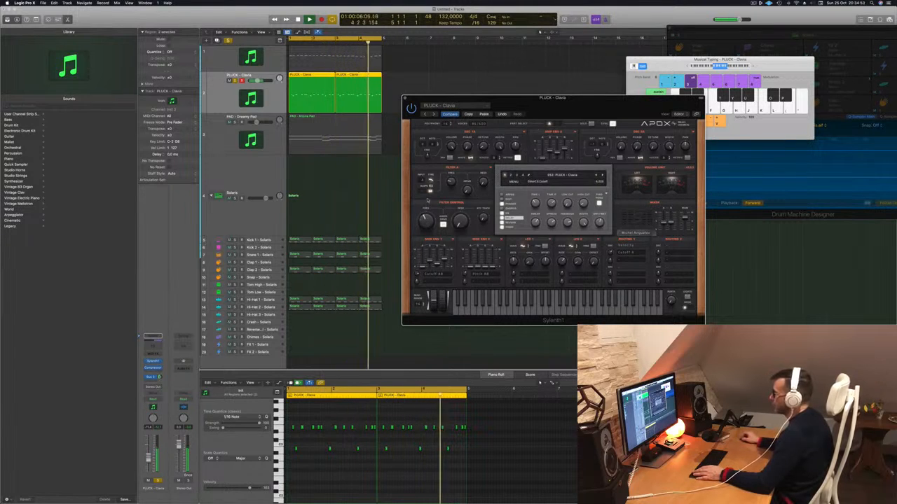
{"action": "left_click", "coordinate": [235, 80]}
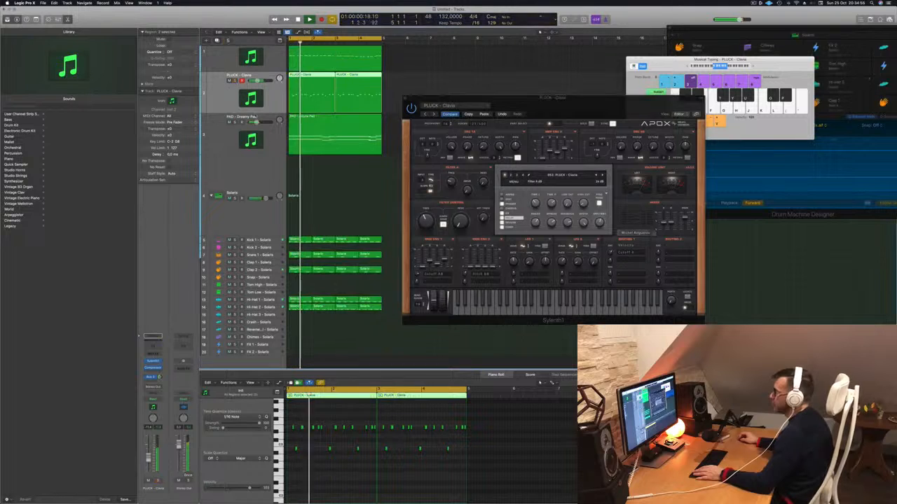
Step: Lower the filter control cutoff slightly in the pluck's Sylenth1 and close the plug-in window
{"action": "left_click_drag", "start_coordinate": [548, 98], "coordinate": [587, 50]}
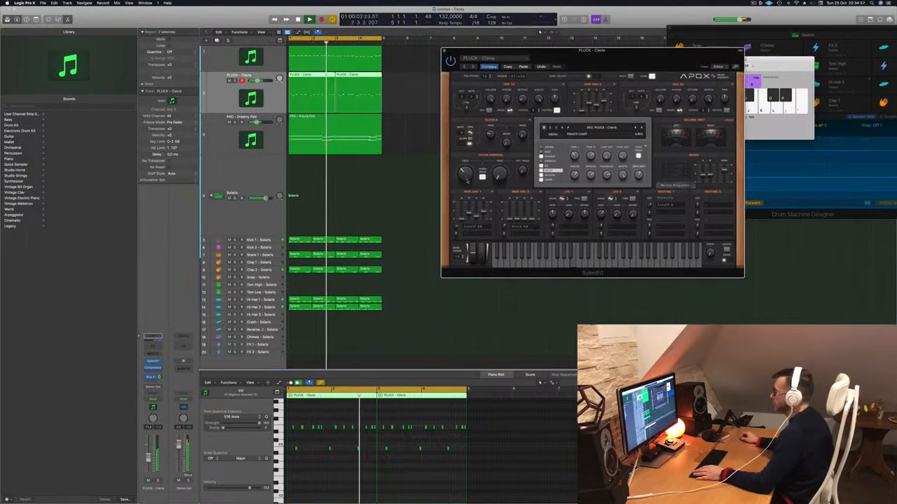
{"action": "left_click_drag", "start_coordinate": [465, 174], "coordinate": [465, 180]}
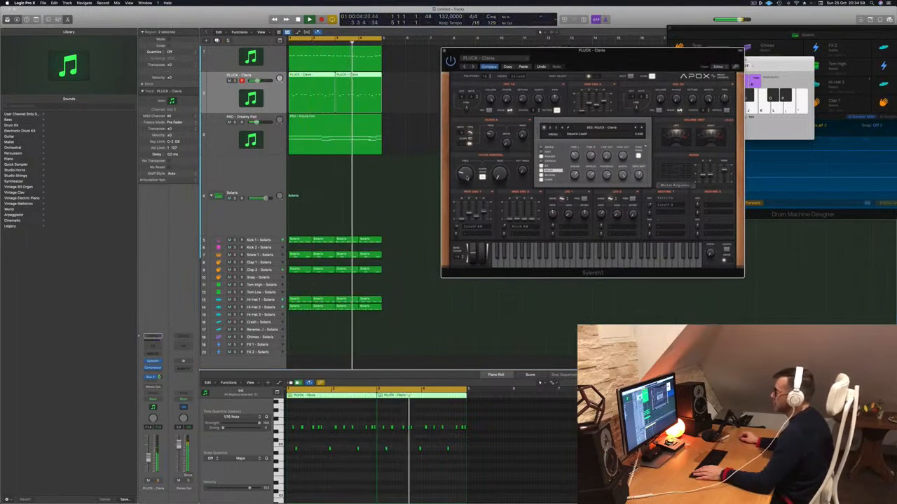
{"action": "key", "text": "super+w"}
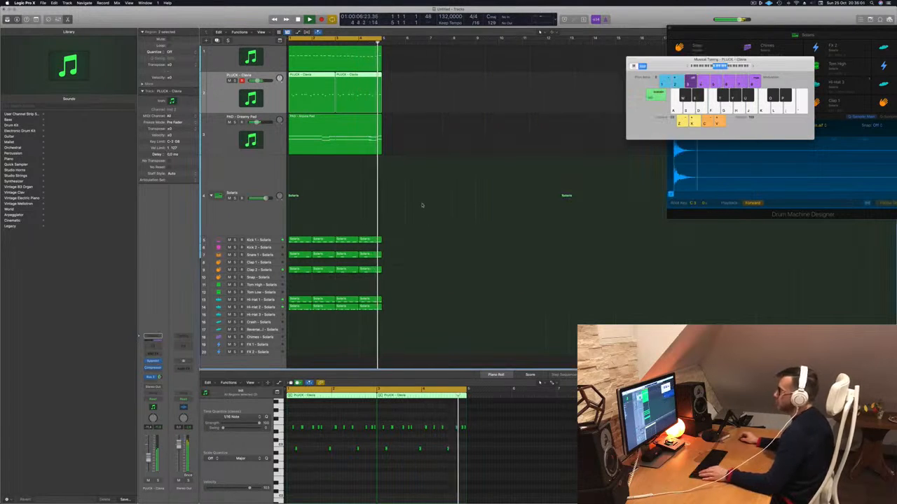
{"action": "scroll", "coordinate": [418, 208], "scroll_direction": "down", "scroll_amount": 2}
{"action": "scroll", "coordinate": [421, 208], "scroll_direction": "up", "scroll_amount": 4}
{"action": "scroll", "coordinate": [452, 208], "scroll_direction": "down", "scroll_amount": 2}
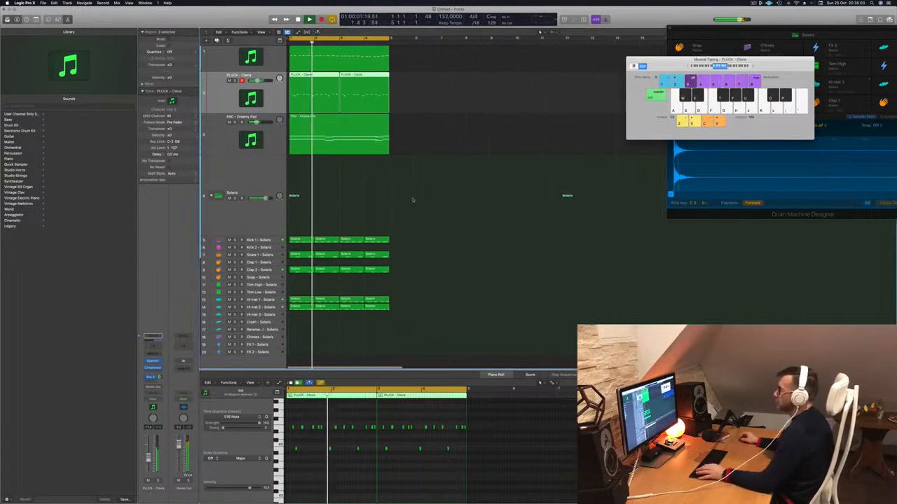
{"action": "scroll", "coordinate": [429, 203], "scroll_direction": "down", "scroll_amount": 3}
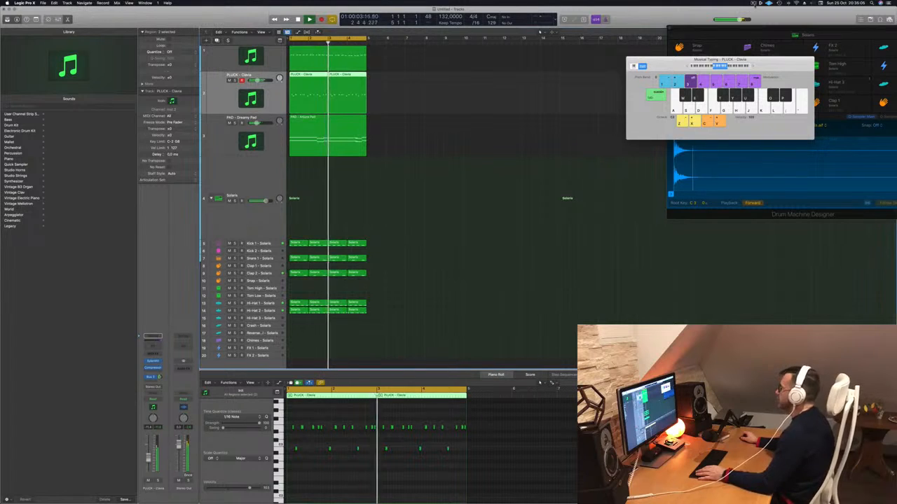
Step: Deselect the pluck regions and create an empty duplicate of the pad track, with the same channel settings, directly below it
{"action": "left_click", "coordinate": [753, 3]}
{"action": "left_click", "coordinate": [513, 175]}
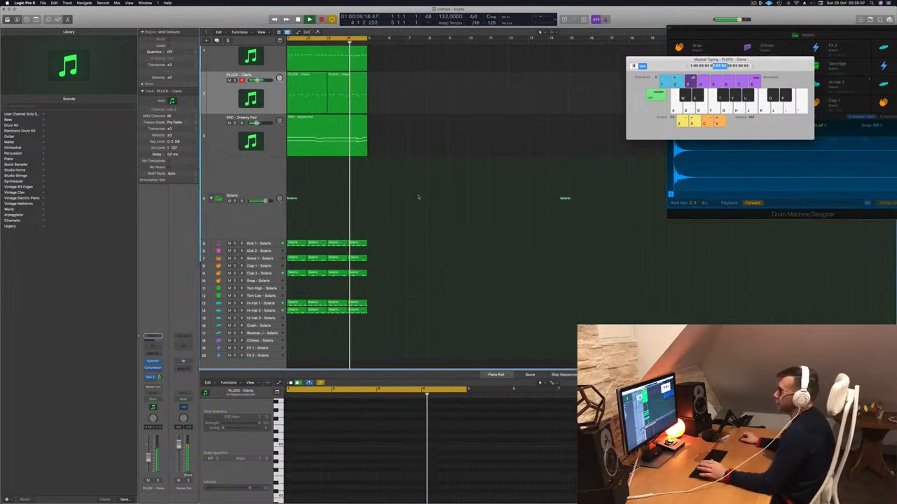
{"action": "scroll", "coordinate": [418, 197], "scroll_direction": "down", "scroll_amount": 1}
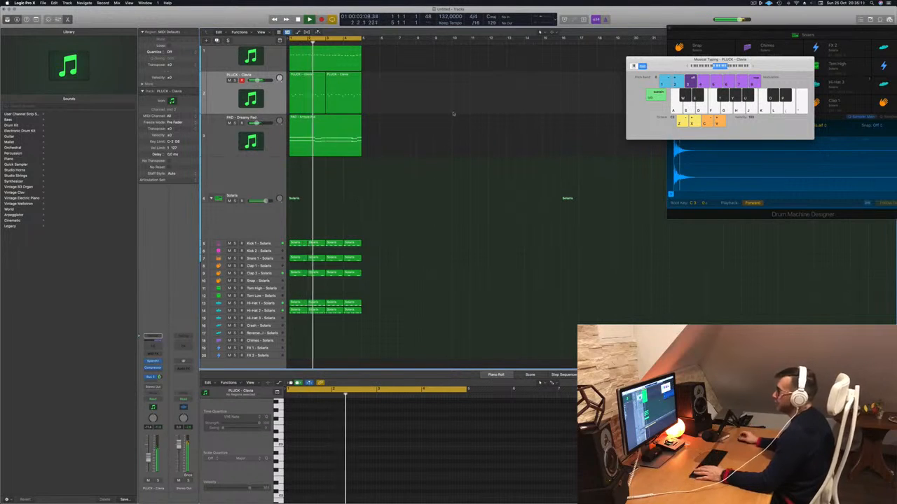
{"action": "left_click", "coordinate": [216, 150]}
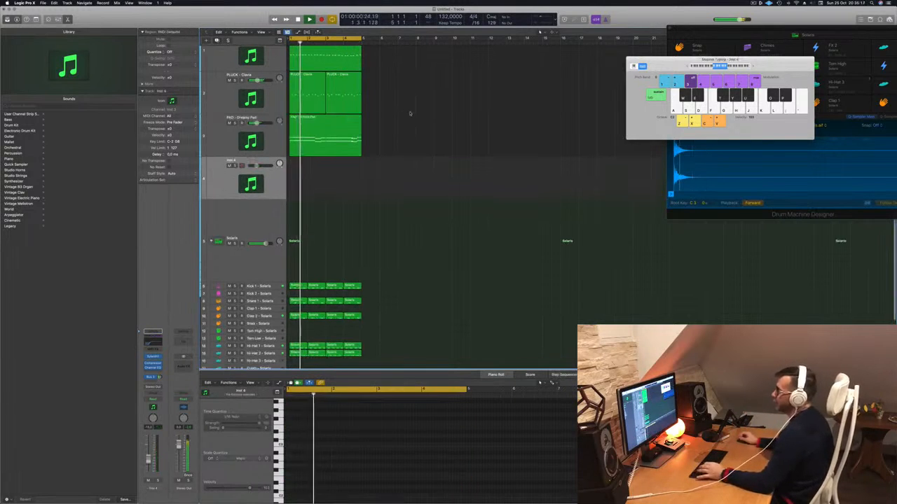
Step: Open the Sylenth1 synth on the empty Inst 4 track and load the preset BASS - Acid Bass
{"action": "key", "text": "alt+super+s"}
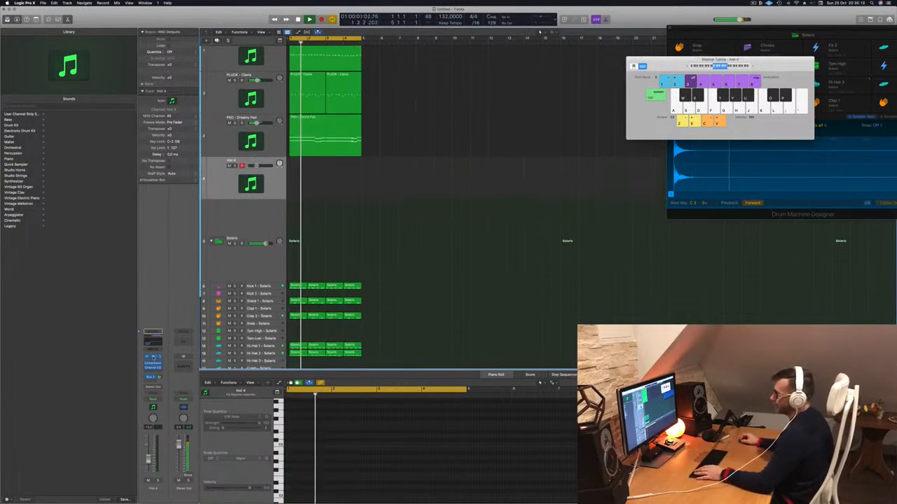
{"action": "left_click", "coordinate": [153, 357]}
{"action": "left_click_drag", "start_coordinate": [428, 79], "coordinate": [551, 115]}
{"action": "left_click", "coordinate": [544, 184]}
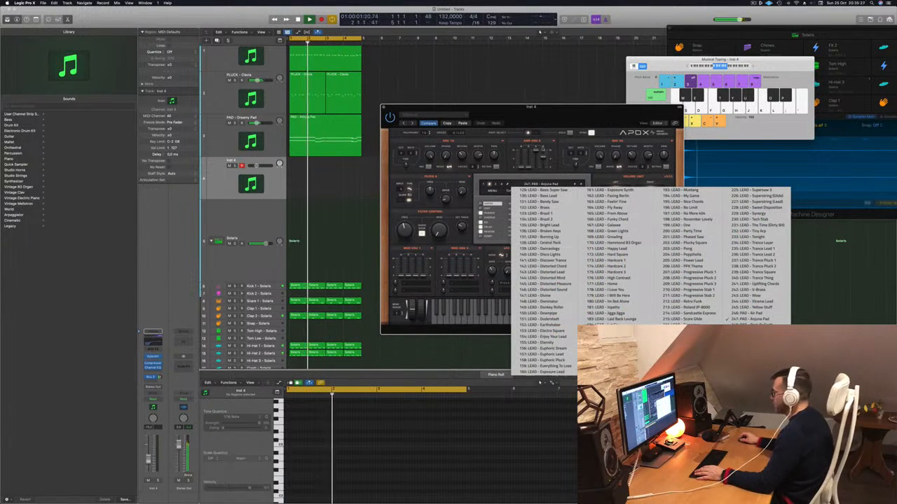
{"action": "left_click", "coordinate": [484, 185]}
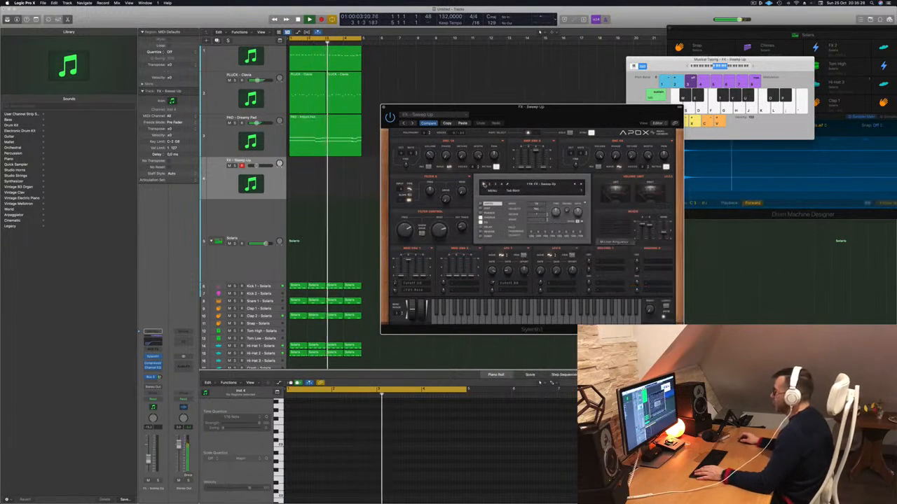
{"action": "left_click", "coordinate": [522, 186]}
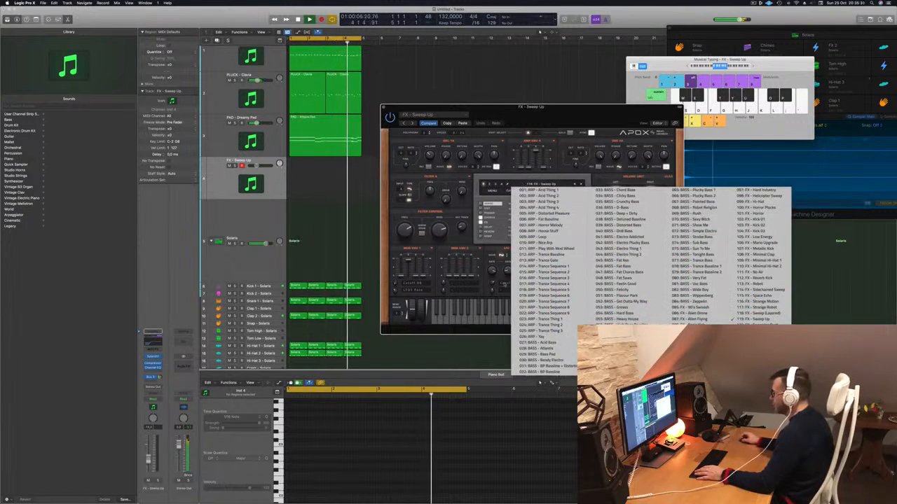
{"action": "left_click", "coordinate": [536, 343]}
{"action": "left_click_drag", "start_coordinate": [524, 114], "coordinate": [548, 115]}
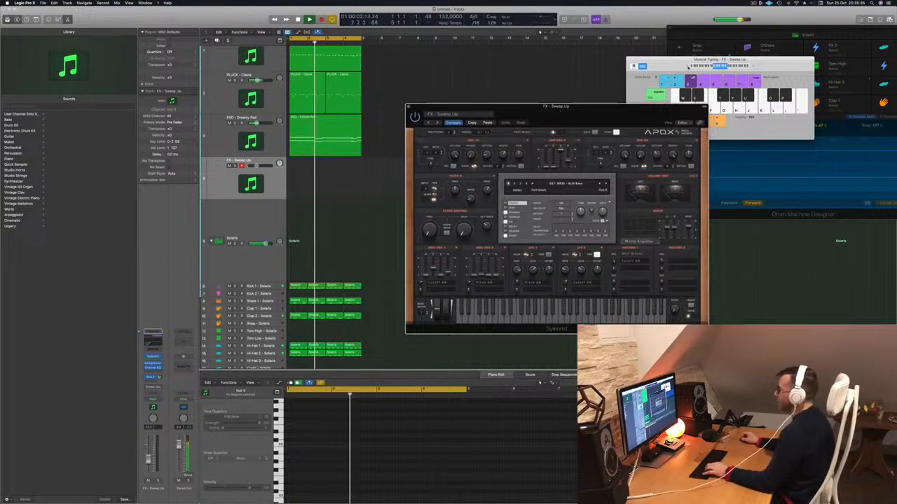
Step: Lower the on-screen typing keyboard's octave range and bypass the Channel EQ on the Acid Bass track
{"action": "left_click", "coordinate": [703, 67]}
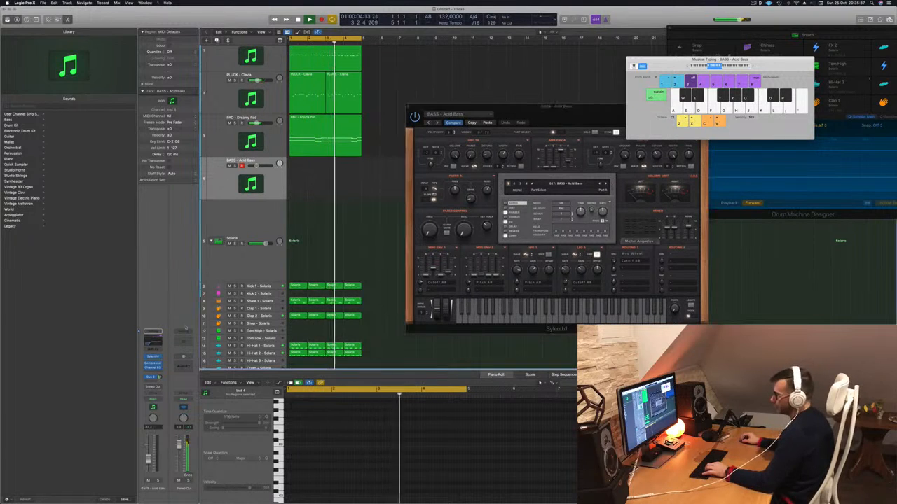
{"action": "left_click", "coordinate": [150, 342]}
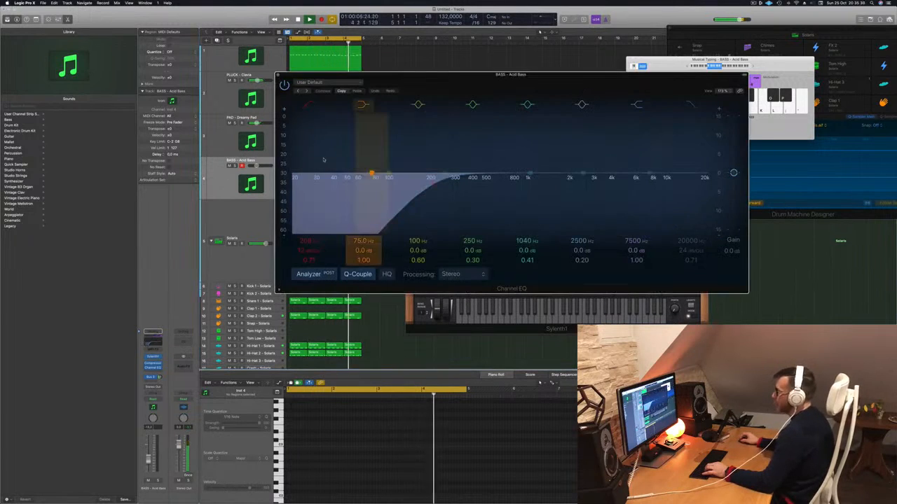
{"action": "left_click", "coordinate": [285, 85]}
{"action": "left_click", "coordinate": [278, 75]}
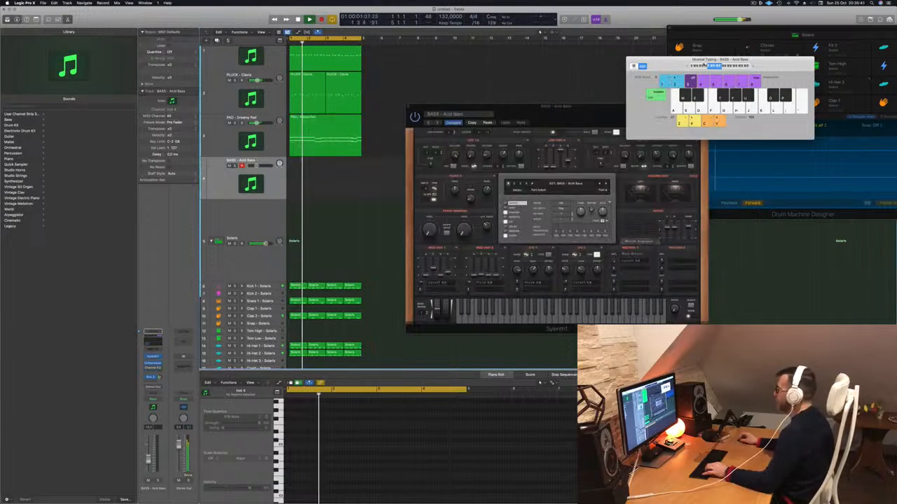
{"action": "left_click_drag", "start_coordinate": [673, 65], "coordinate": [628, 66]}
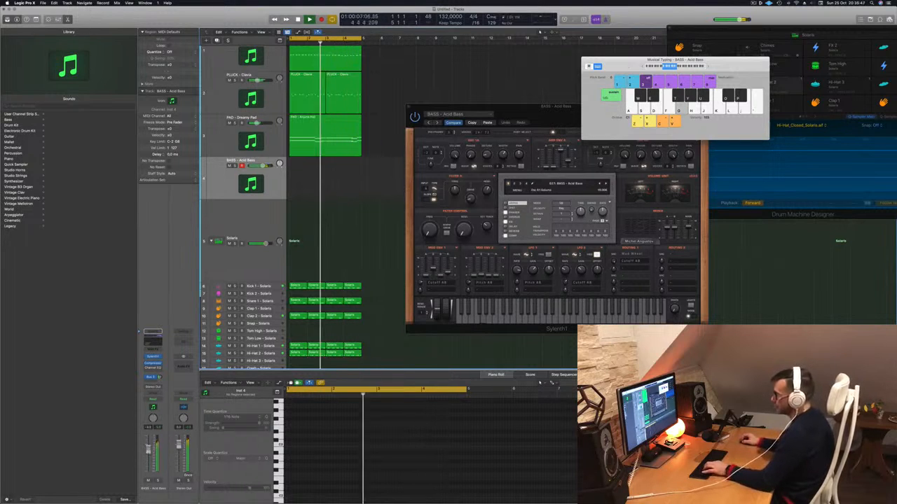
Step: Audition the following bass presets at a higher keyboard octave and settle on BASS - Bass Pad
{"action": "left_click", "coordinate": [607, 184]}
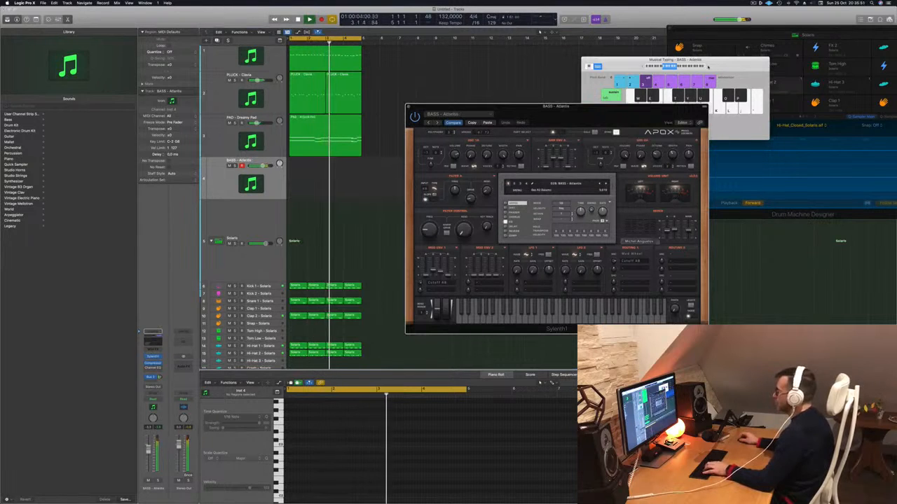
{"action": "left_click", "coordinate": [710, 66]}
{"action": "key", "text": "d"}
{"action": "key", "text": "f"}
{"action": "left_click", "coordinate": [606, 184]}
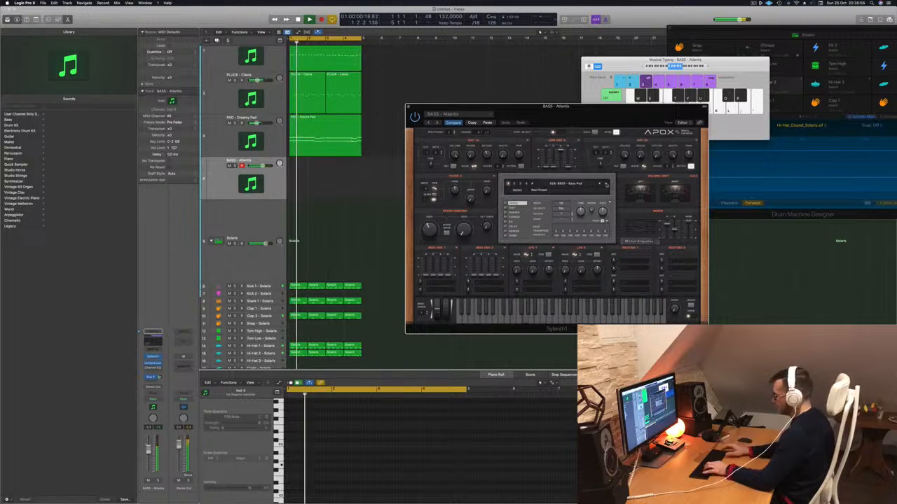
{"action": "key", "text": "k"}
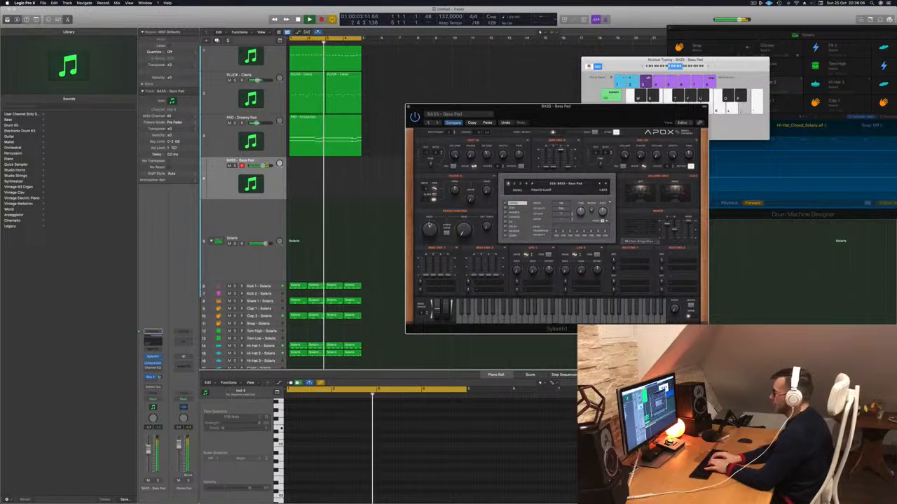
Step: Copy the Dreamy Pad region onto the Bass Pad track and delete its upper notes, keeping only the lowest line
{"action": "left_click", "coordinate": [319, 151]}
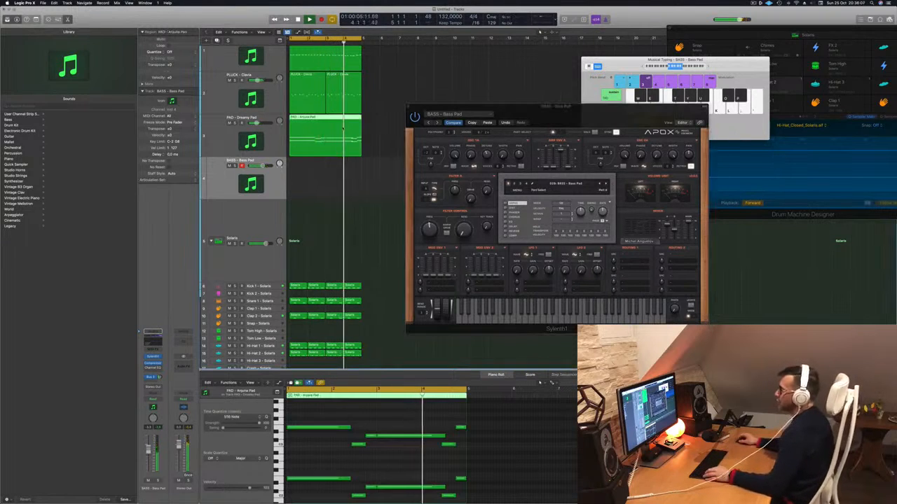
{"action": "mouse_move", "coordinate": [318, 163]}
{"action": "left_mouse_down"}
{"action": "mouse_move", "coordinate": [309, 203]}
{"action": "mouse_move", "coordinate": [315, 179]}
{"action": "left_mouse_up"}
{"action": "left_click_drag", "start_coordinate": [329, 418], "coordinate": [466, 449]}
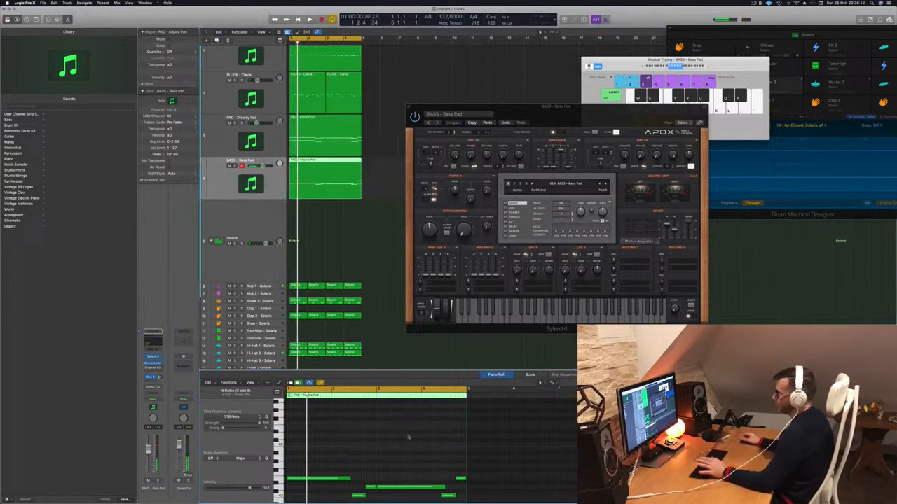
{"action": "left_click", "coordinate": [345, 220]}
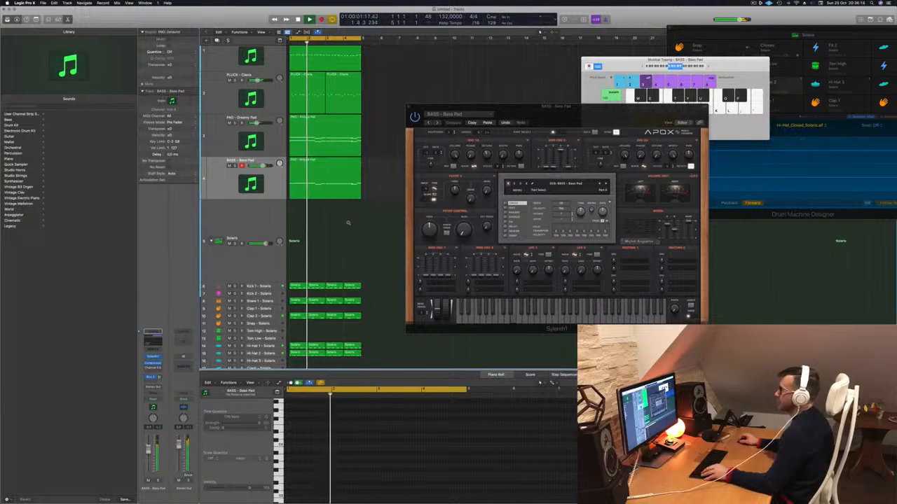
Step: Try transposing all notes of the Bass Pad region one octave up and bring them back down
{"action": "scroll", "coordinate": [348, 223], "scroll_direction": "down", "scroll_amount": 2}
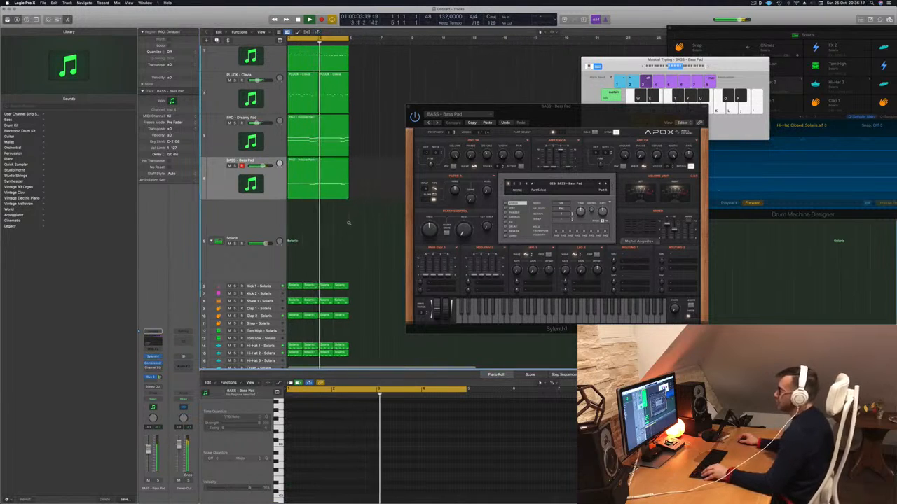
{"action": "left_click", "coordinate": [335, 182]}
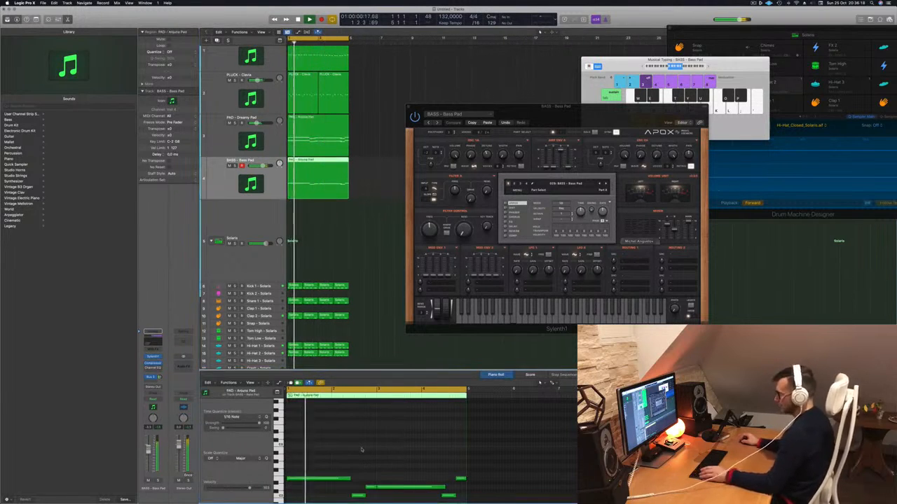
{"action": "scroll", "coordinate": [361, 449], "scroll_direction": "down", "scroll_amount": 3}
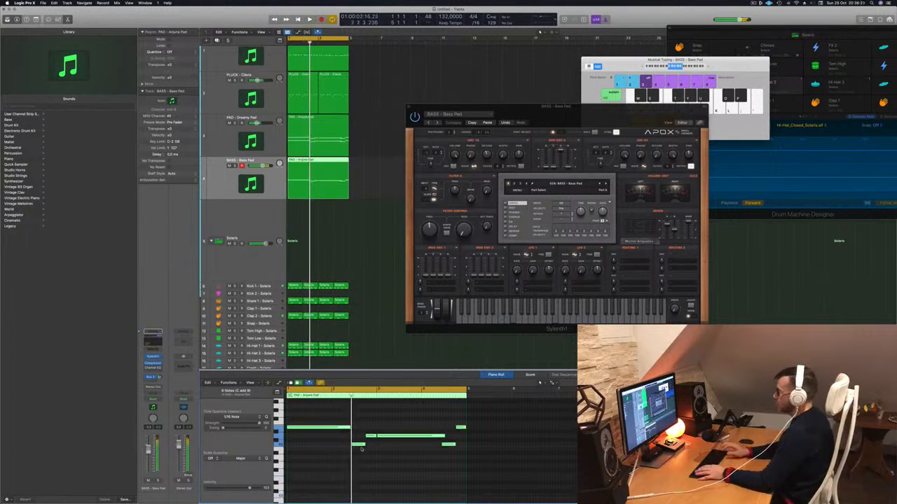
{"action": "left_click_drag", "start_coordinate": [495, 105], "coordinate": [573, 109]}
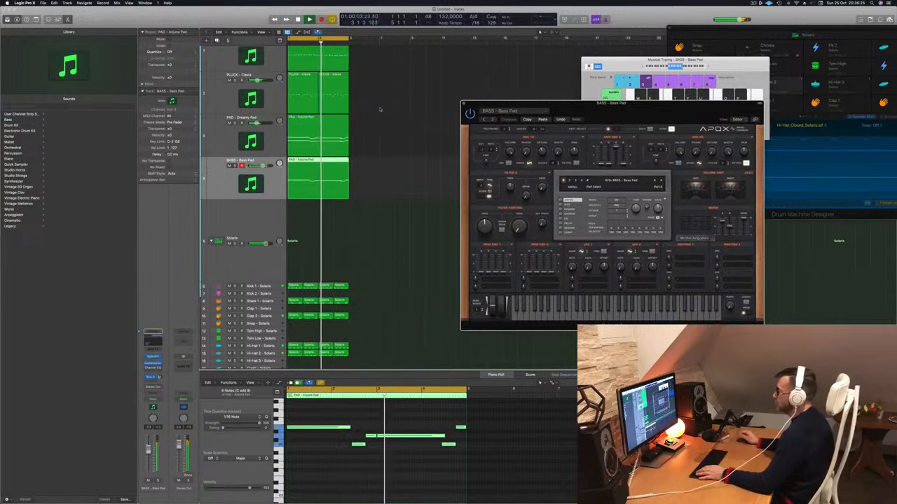
{"action": "left_click", "coordinate": [391, 171]}
{"action": "left_click", "coordinate": [322, 178]}
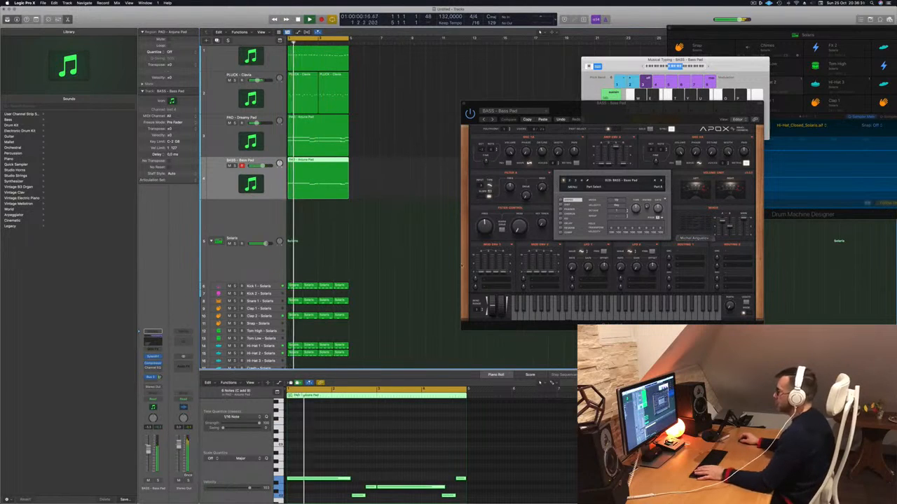
Step: Adjust the filter cutoff of the Bass Pad sound and transpose all the region's notes up one octave
{"action": "left_click", "coordinate": [488, 234]}
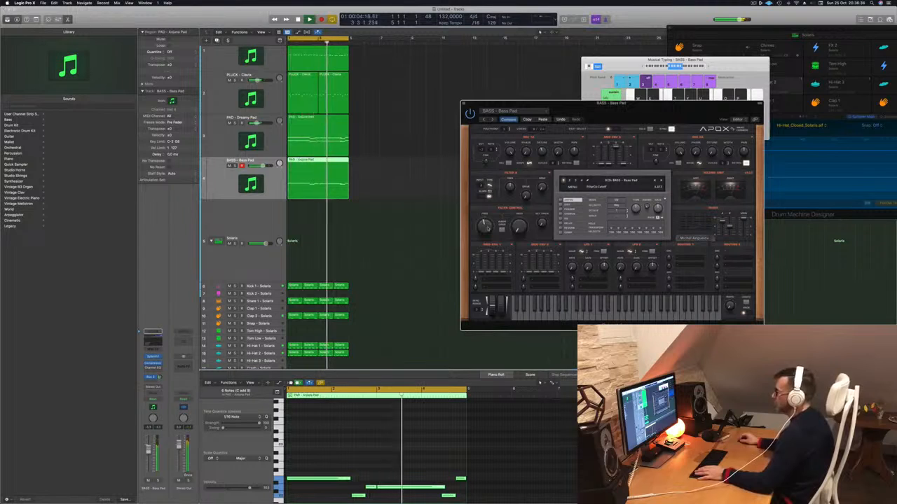
{"action": "left_click_drag", "start_coordinate": [647, 113], "coordinate": [628, 110]}
{"action": "left_click", "coordinate": [332, 429]}
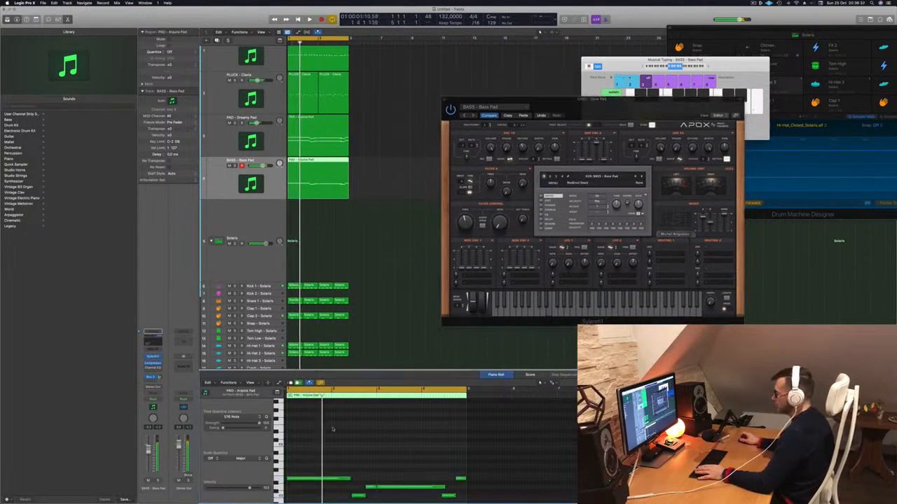
{"action": "scroll", "coordinate": [332, 429], "scroll_direction": "down", "scroll_amount": 4}
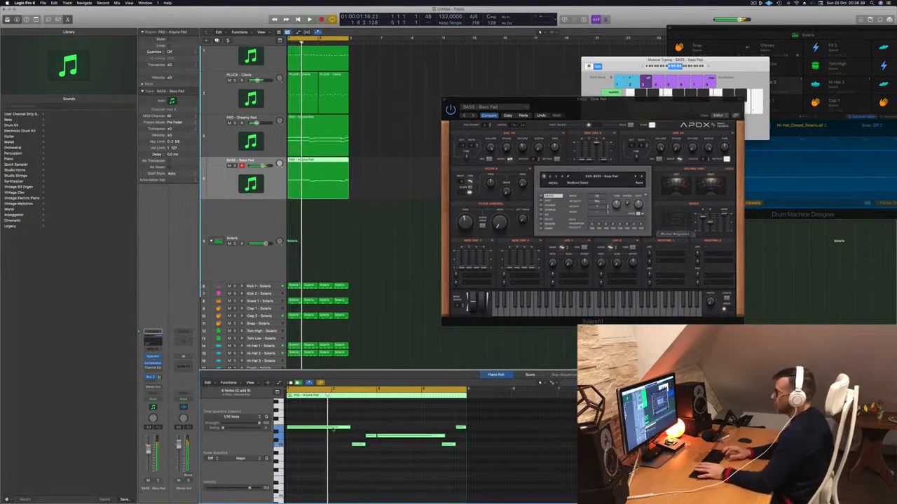
{"action": "left_click_drag", "start_coordinate": [611, 113], "coordinate": [668, 115]}
{"action": "left_click", "coordinate": [427, 142]}
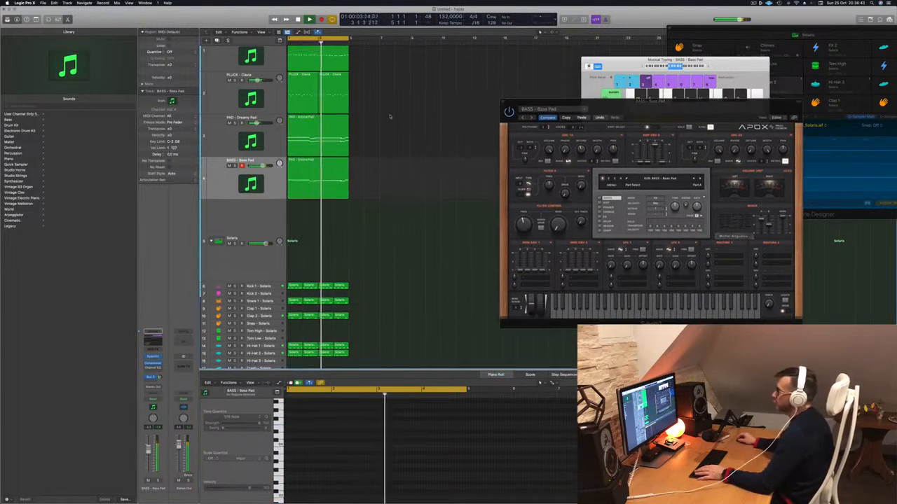
Step: Insert a Channel EQ on the Bass Pad's Aux 4 with a low cut at 262 Hz, Q 0.75, and close the plug-in windows
{"action": "scroll", "coordinate": [390, 116], "scroll_direction": "up", "scroll_amount": 1}
{"action": "left_click", "coordinate": [279, 192]}
{"action": "key", "text": "space"}
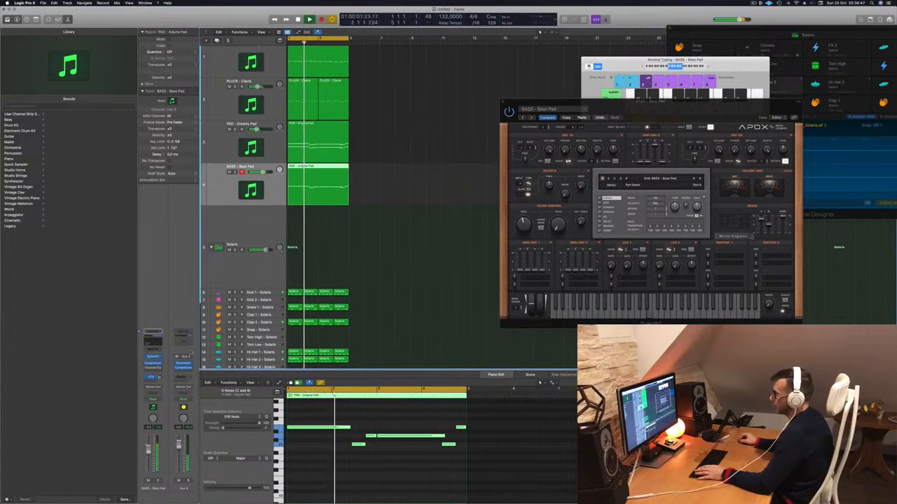
{"action": "left_click", "coordinate": [189, 341]}
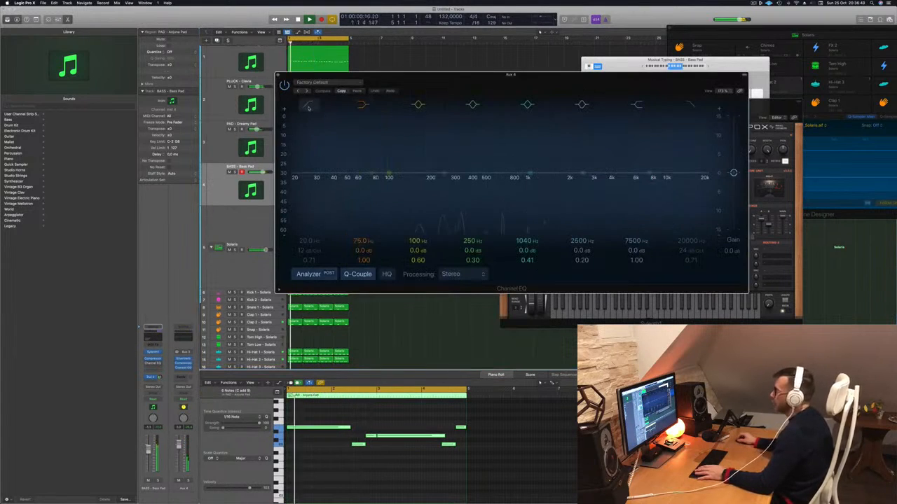
{"action": "left_click_drag", "start_coordinate": [384, 154], "coordinate": [446, 147]}
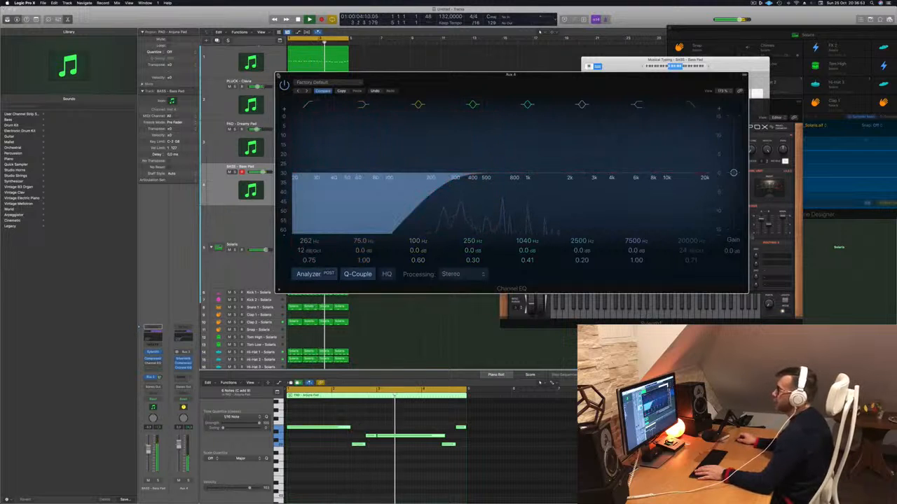
{"action": "key", "text": "super+w"}
{"action": "key", "text": "super+w"}
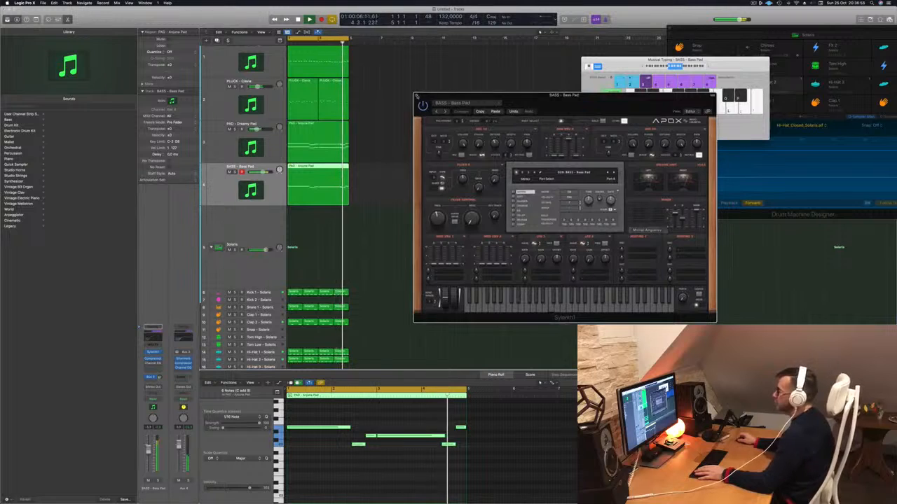
{"action": "key", "text": "super+w"}
Step: Repeat the four-bar regions of all tracks three times to fill 16 bars
{"action": "scroll", "coordinate": [452, 157], "scroll_direction": "up", "scroll_amount": 1}
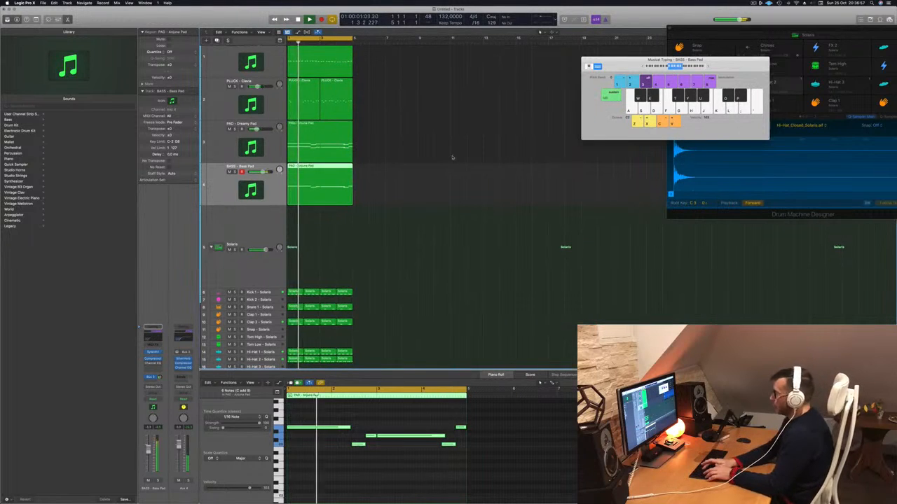
{"action": "key", "text": "super+r"}
{"action": "key", "text": "super+r"}
{"action": "key", "text": "super+r"}
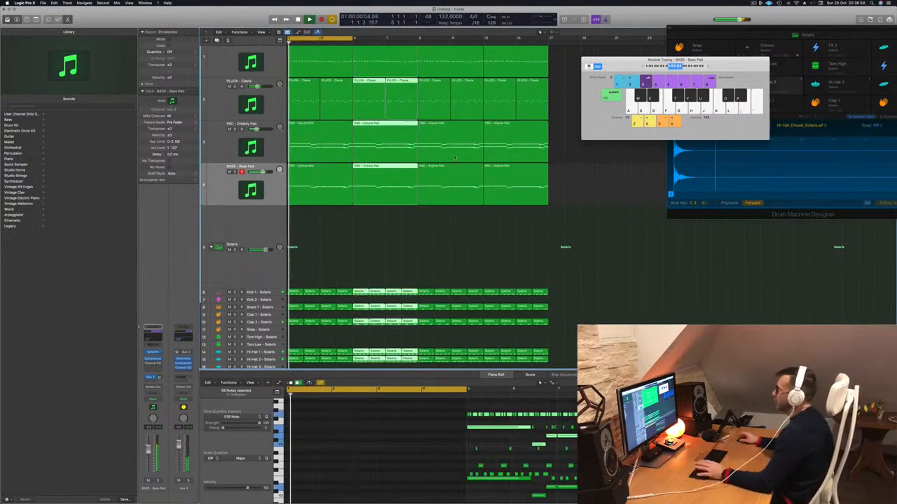
Step: Extend the cycle range to 16 bars, ending at bar 17, with the typing keyboard window moved aside
{"action": "left_click_drag", "start_coordinate": [661, 59], "coordinate": [795, 73]}
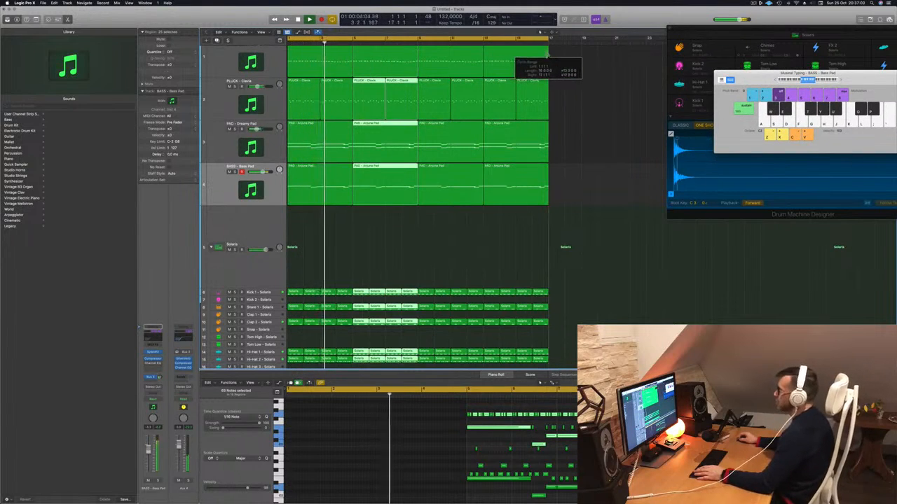
{"action": "scroll", "coordinate": [429, 237], "scroll_direction": "left", "scroll_amount": 3}
{"action": "scroll", "coordinate": [404, 234], "scroll_direction": "down", "scroll_amount": 1}
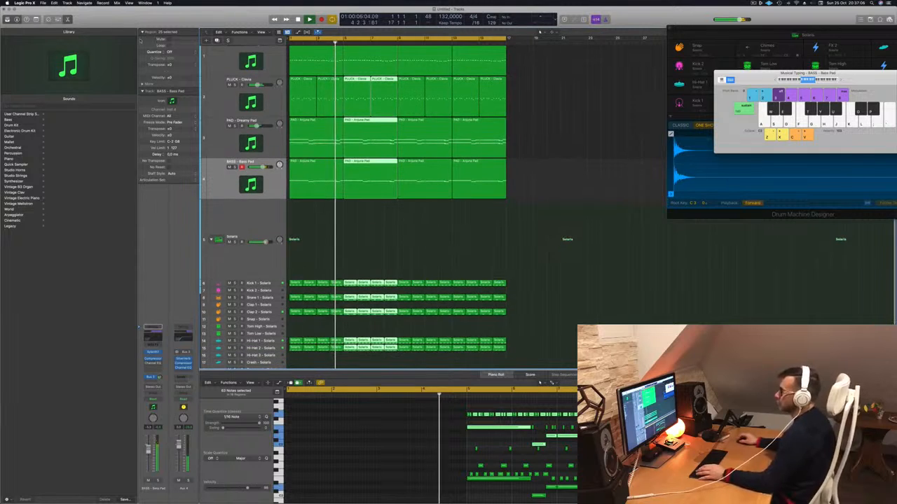
Step: Solo the Bass Pad and the first bass track for comparison, and move the first bass track directly above BASS - Bass Pad
{"action": "left_click", "coordinate": [235, 167]}
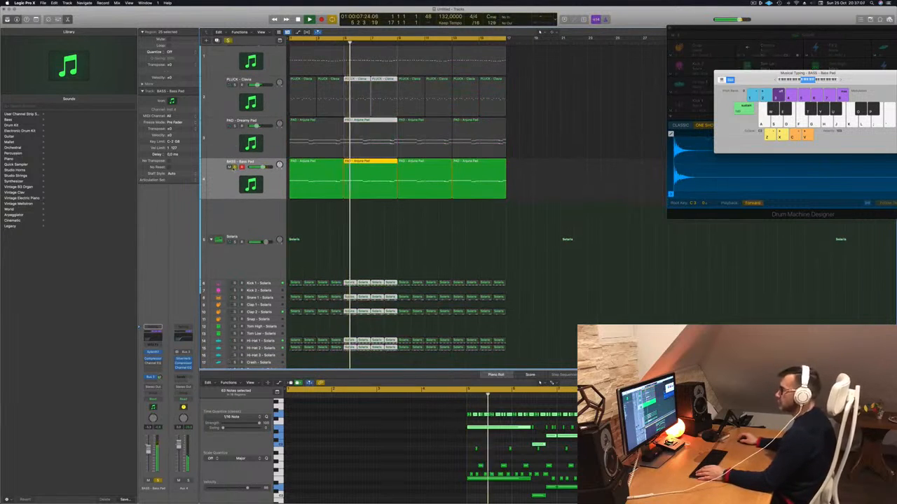
{"action": "left_click", "coordinate": [235, 167]}
{"action": "left_click", "coordinate": [228, 62]}
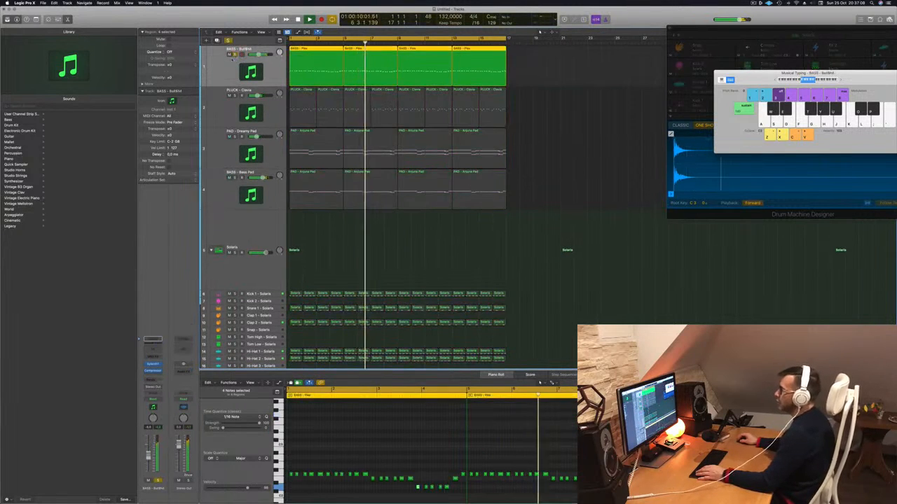
{"action": "left_click_drag", "start_coordinate": [228, 62], "coordinate": [229, 156]}
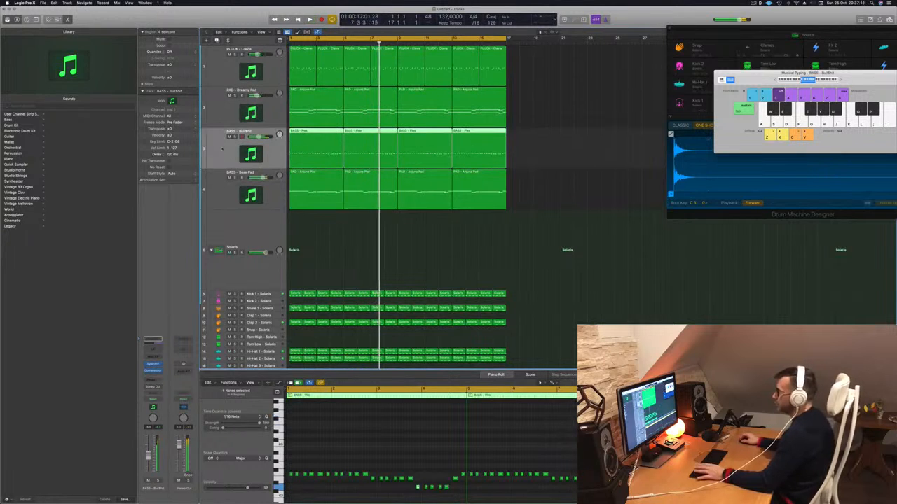
Step: Insert a Channel EQ on the bass track directly above BASS - Bass Pad and place its window beside the track headers during playback
{"action": "key", "text": "Return"}
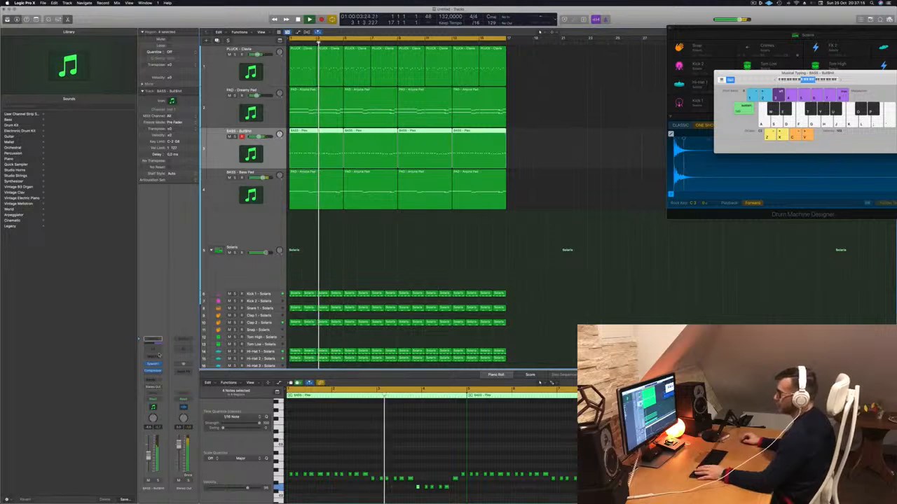
{"action": "left_click", "coordinate": [153, 340]}
{"action": "left_click_drag", "start_coordinate": [535, 83], "coordinate": [689, 99]}
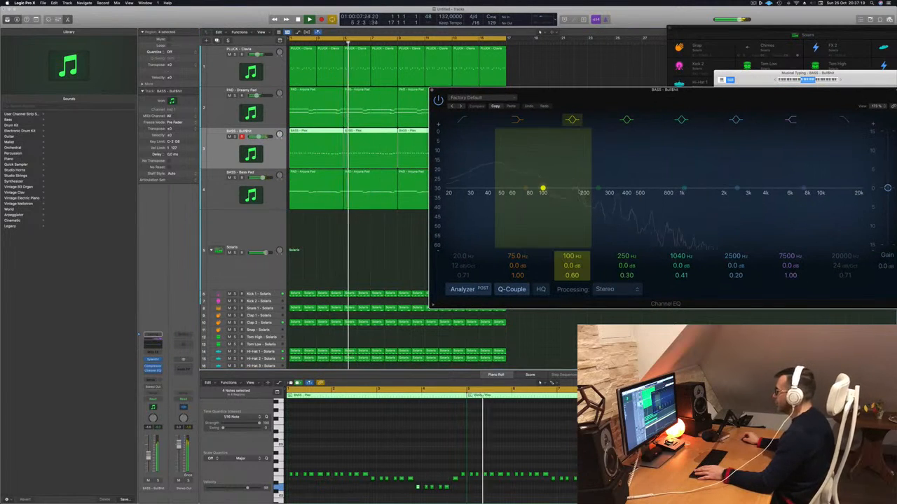
Step: Open the Channel EQ of BASS - Bass Pad and place its window so both bass EQ analyzers can be compared
{"action": "left_click", "coordinate": [261, 203]}
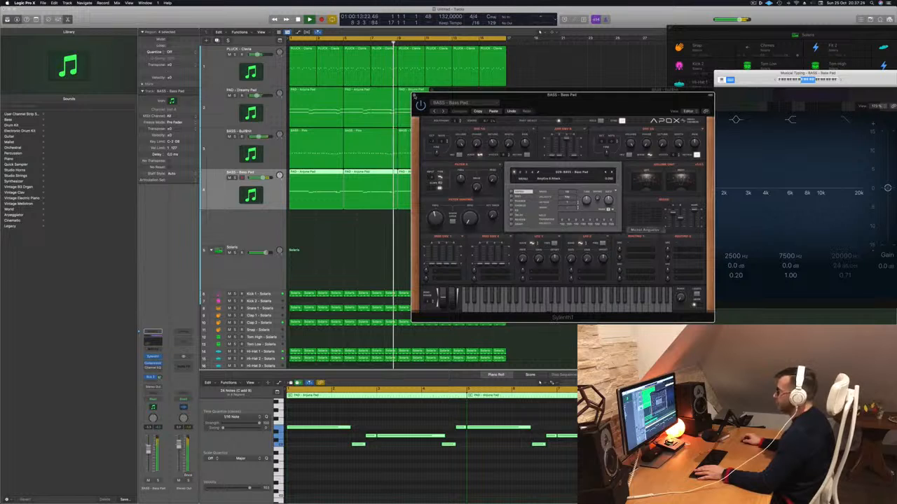
{"action": "left_click", "coordinate": [414, 95]}
{"action": "left_click", "coordinate": [153, 343]}
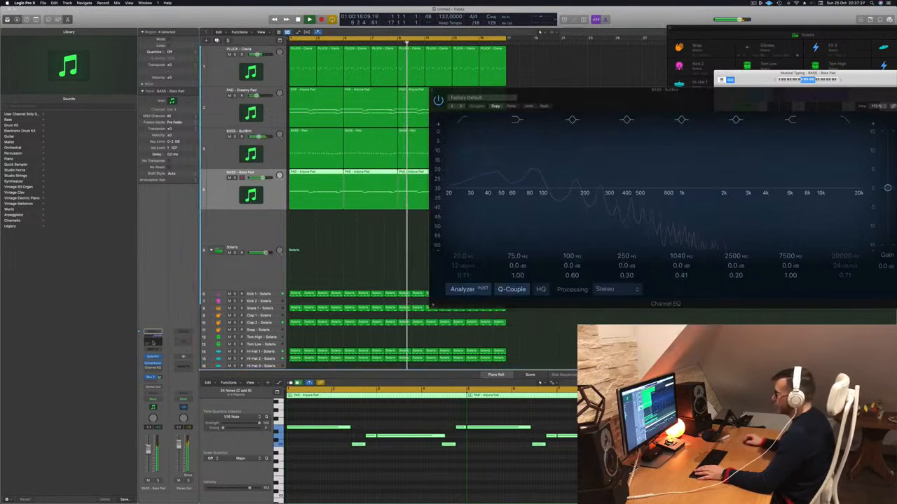
{"action": "left_click_drag", "start_coordinate": [563, 82], "coordinate": [379, 167]}
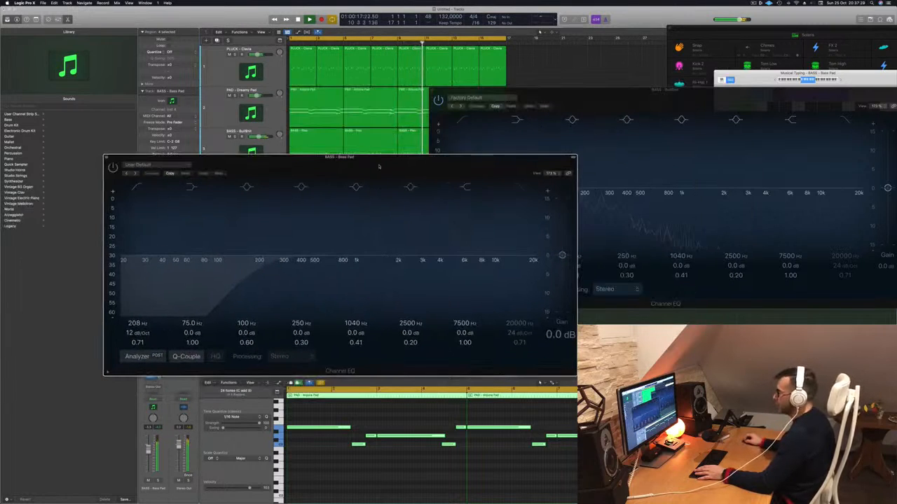
{"action": "left_click", "coordinate": [112, 167]}
{"action": "left_click_drag", "start_coordinate": [229, 167], "coordinate": [282, 171]}
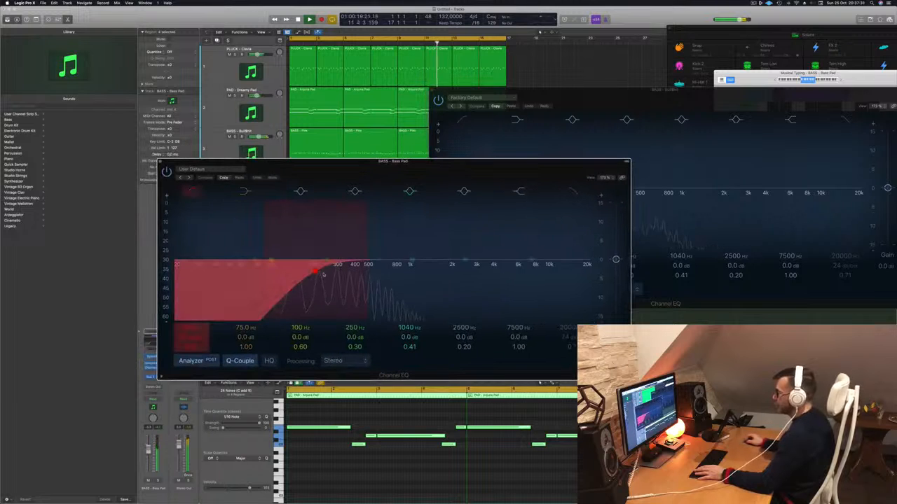
Step: Set the Bass Pad EQ's low cut to 26.4 Hz with Q 0.98 and its low shelf to 106 Hz at -4.8 dB
{"action": "left_click_drag", "start_coordinate": [316, 272], "coordinate": [208, 264]}
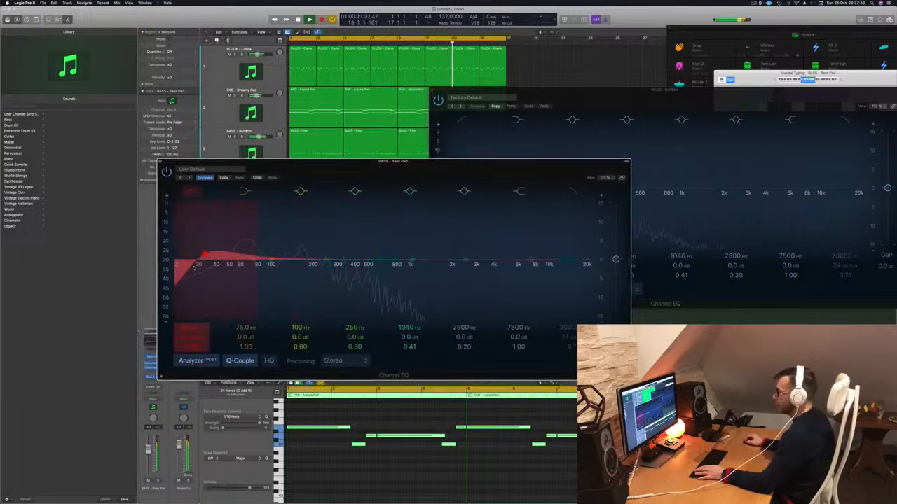
{"action": "left_click_drag", "start_coordinate": [454, 159], "coordinate": [706, 256]}
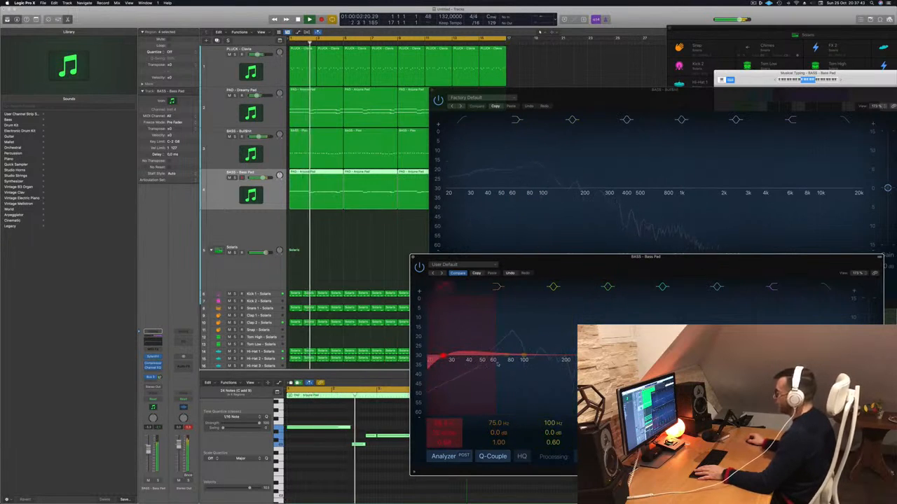
{"action": "left_click_drag", "start_coordinate": [507, 358], "coordinate": [511, 363]}
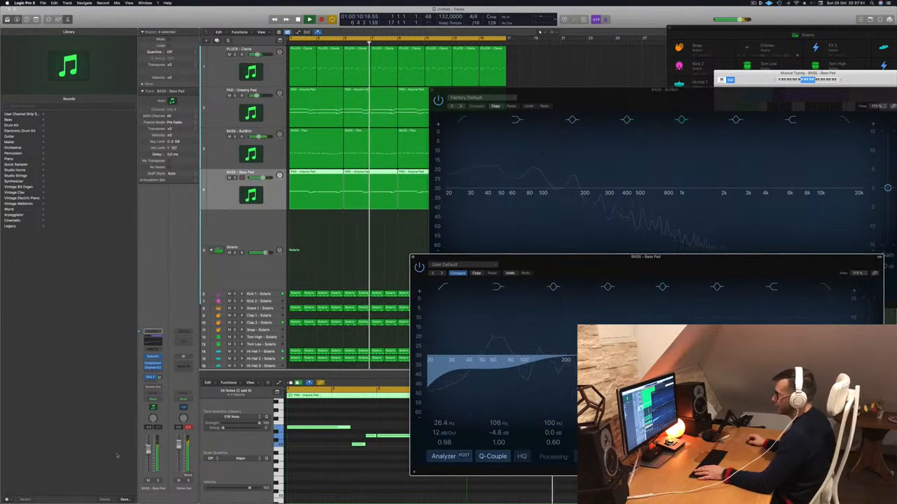
Step: Solo the two bass tracks, compare their frequency curves during playback, and close the upper bass track's Channel EQ
{"action": "key", "text": "s"}
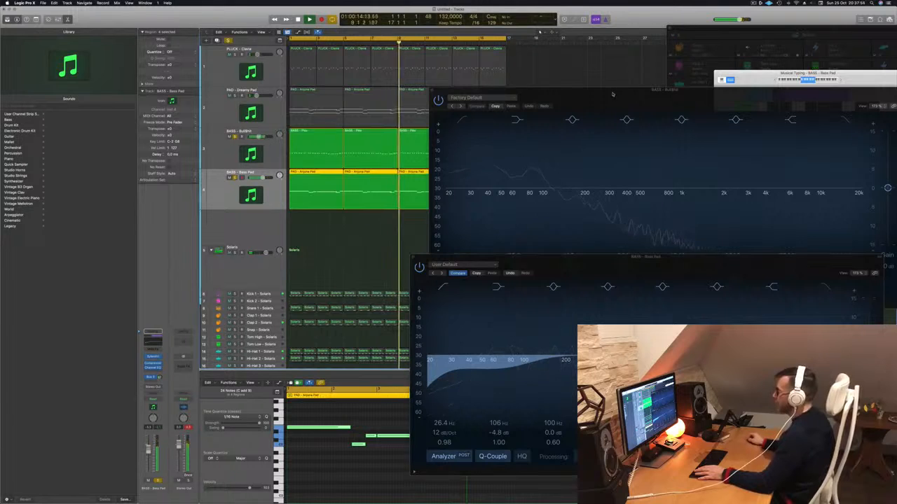
{"action": "left_click_drag", "start_coordinate": [612, 97], "coordinate": [604, 31]}
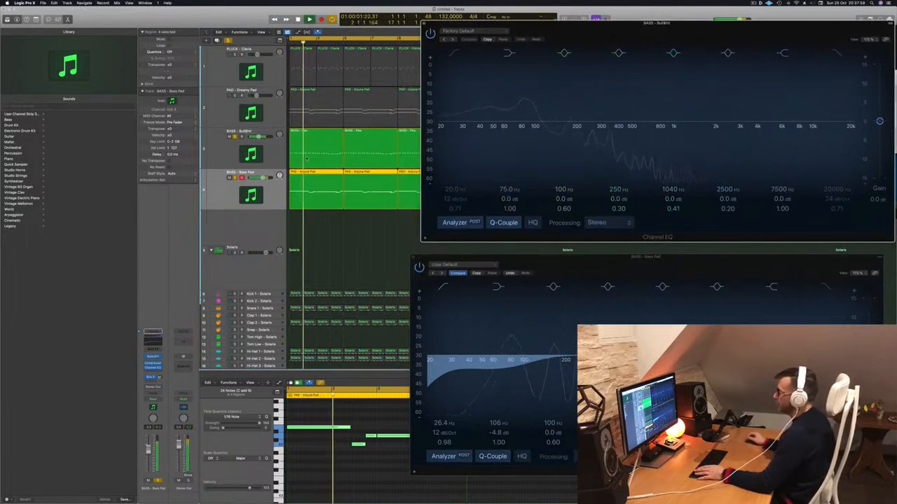
{"action": "left_click", "coordinate": [309, 154]}
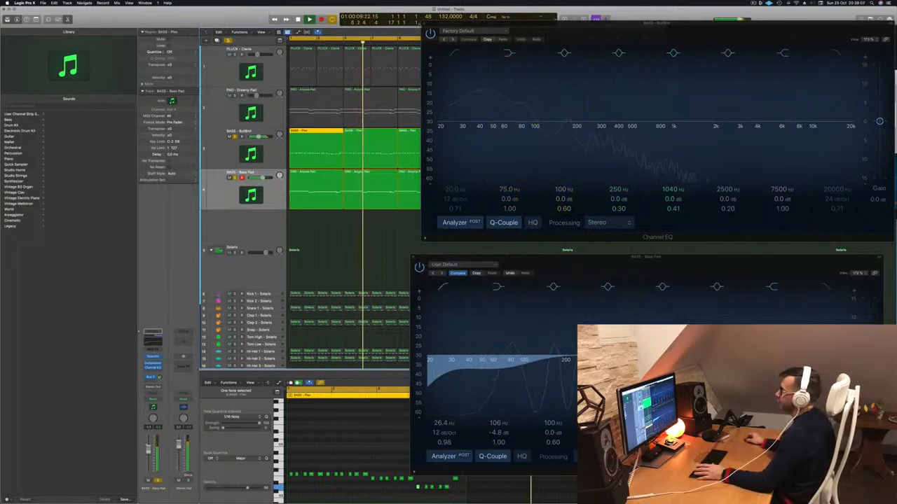
{"action": "left_click", "coordinate": [424, 24]}
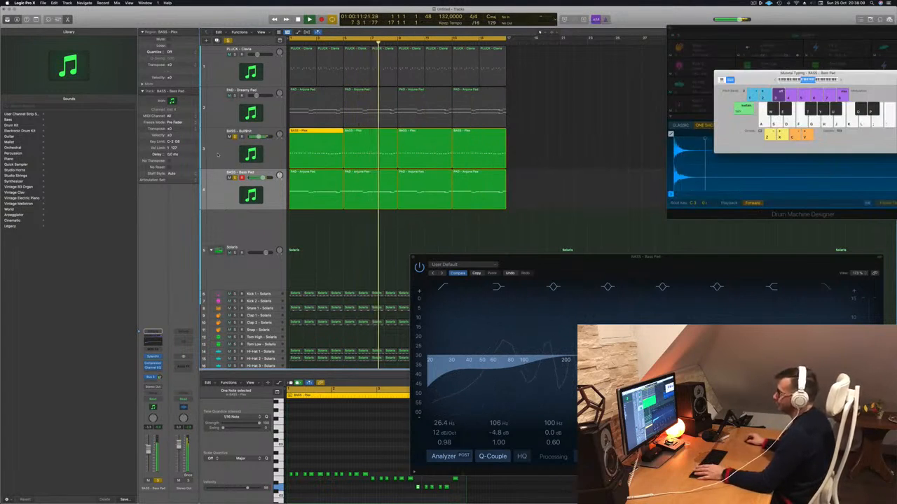
Step: Play the upper bass track from the start and check its Sylenth1 settings
{"action": "left_click", "coordinate": [219, 152]}
{"action": "key", "text": "Return"}
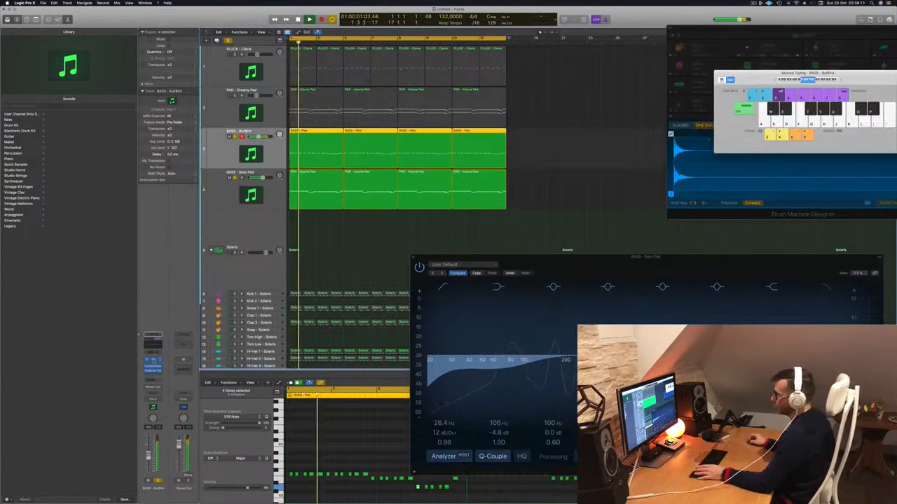
{"action": "left_click", "coordinate": [153, 360]}
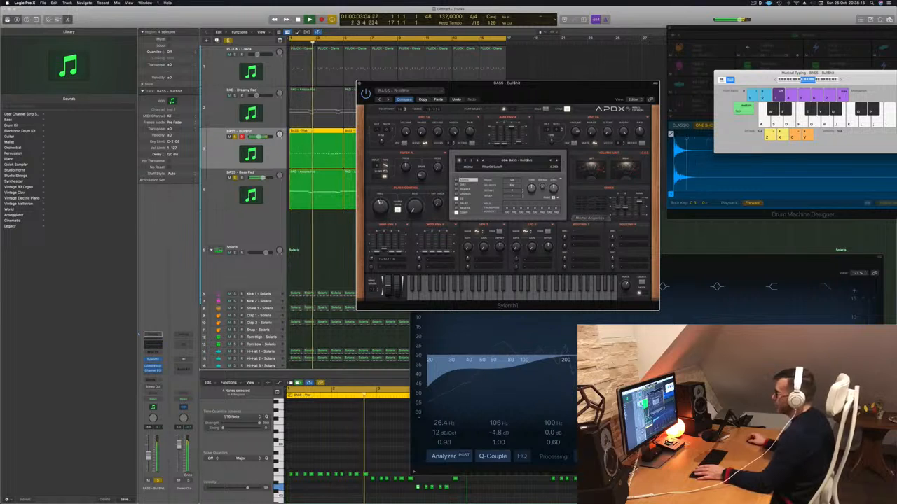
{"action": "left_click", "coordinate": [361, 84]}
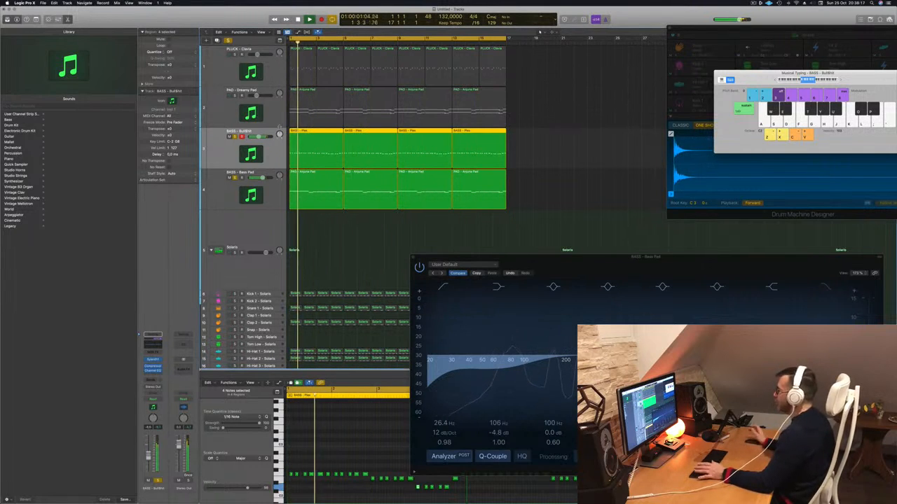
Step: Close the Bass Pad's Channel EQ window and clear the solo on both bass tracks
{"action": "left_click_drag", "start_coordinate": [522, 255], "coordinate": [400, 209]}
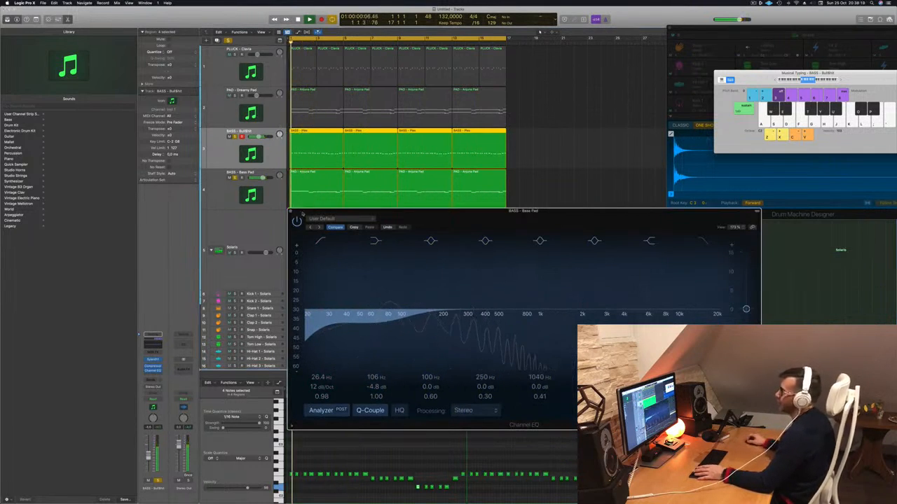
{"action": "left_click", "coordinate": [290, 212]}
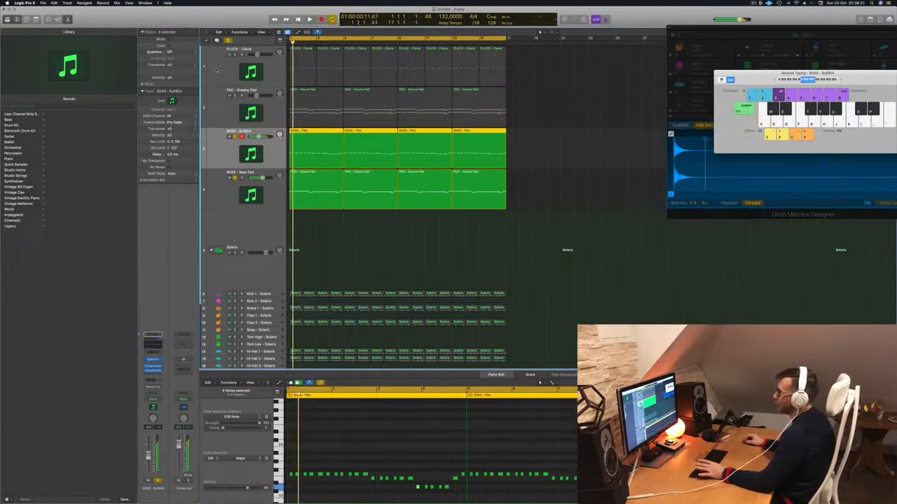
{"action": "left_click", "coordinate": [229, 41]}
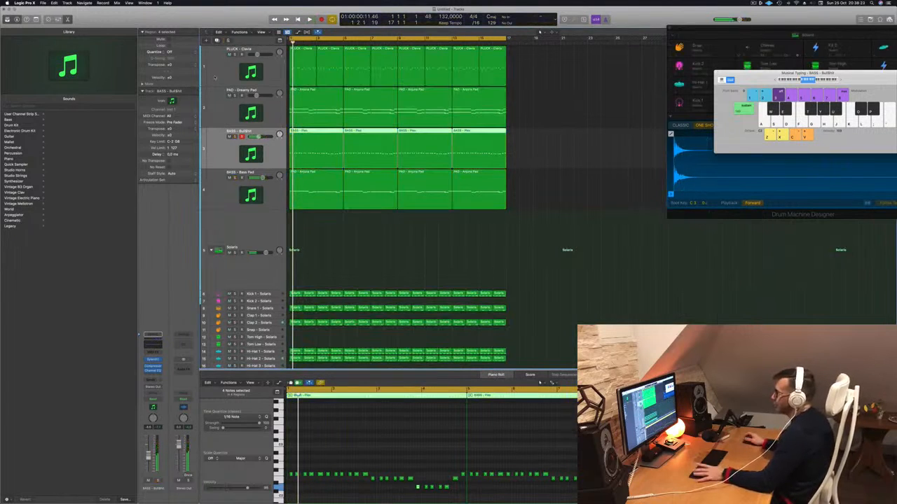
Step: Audition PAD - Dreamy Pad in solo and within the full mix, and inspect its bus send and Sylenth1 settings
{"action": "left_click", "coordinate": [227, 114]}
{"action": "key", "text": "s"}
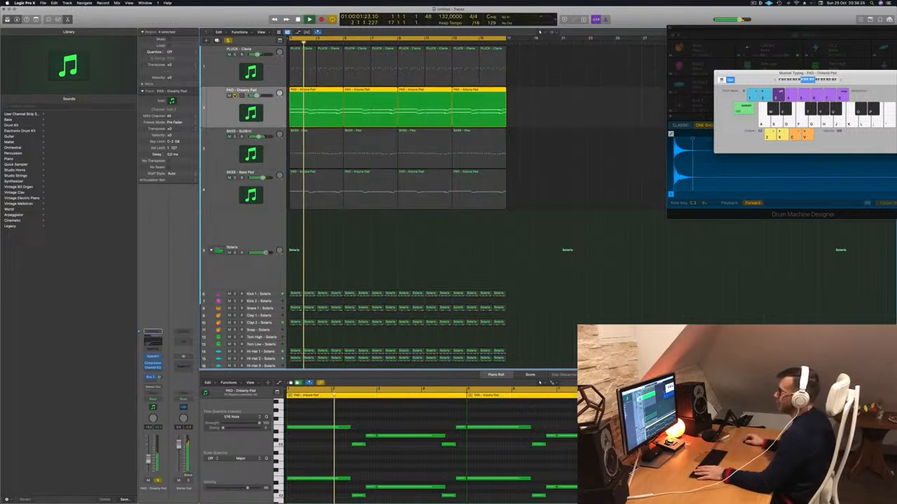
{"action": "key", "text": "s"}
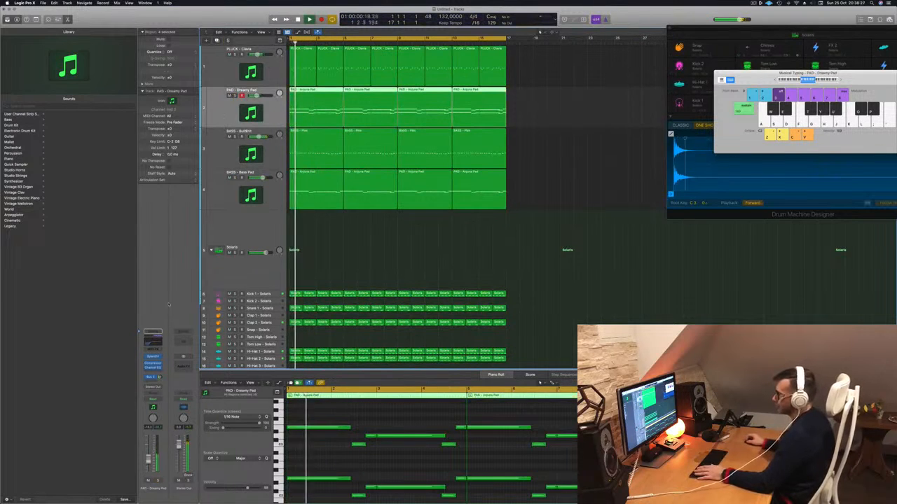
{"action": "left_click_drag", "start_coordinate": [161, 377], "coordinate": [160, 376]}
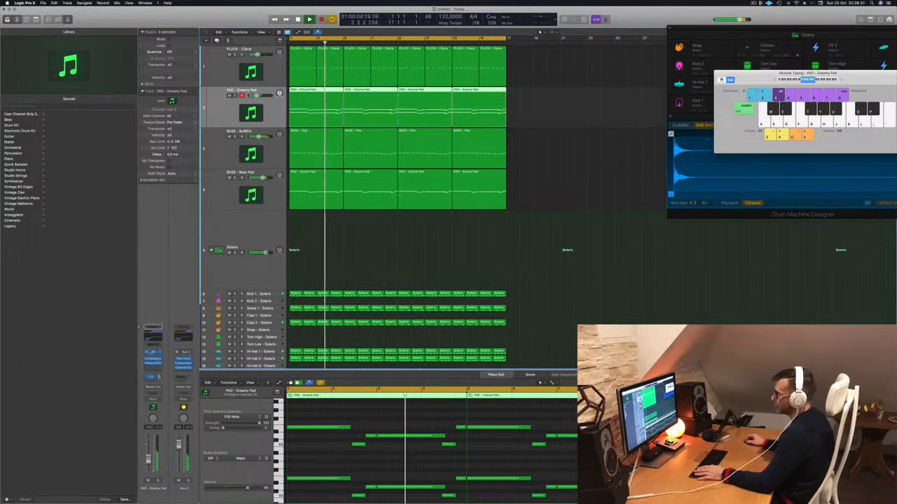
{"action": "left_click", "coordinate": [153, 352]}
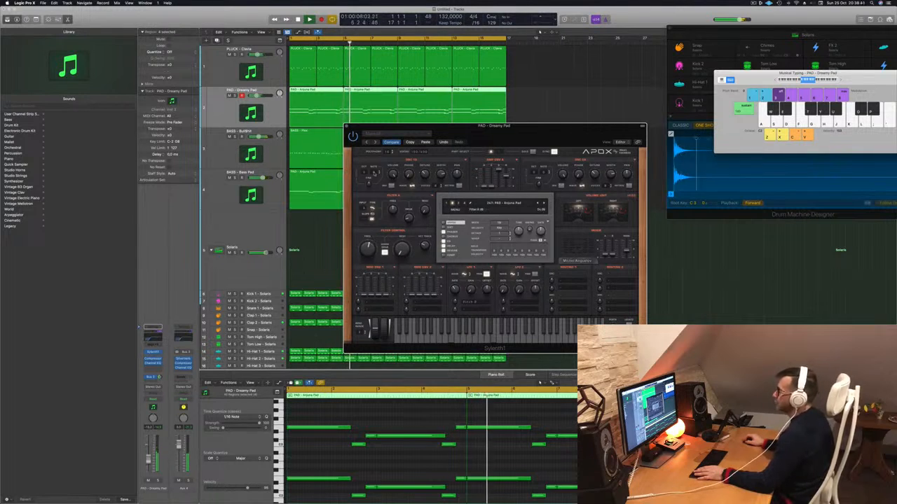
{"action": "left_click", "coordinate": [346, 127]}
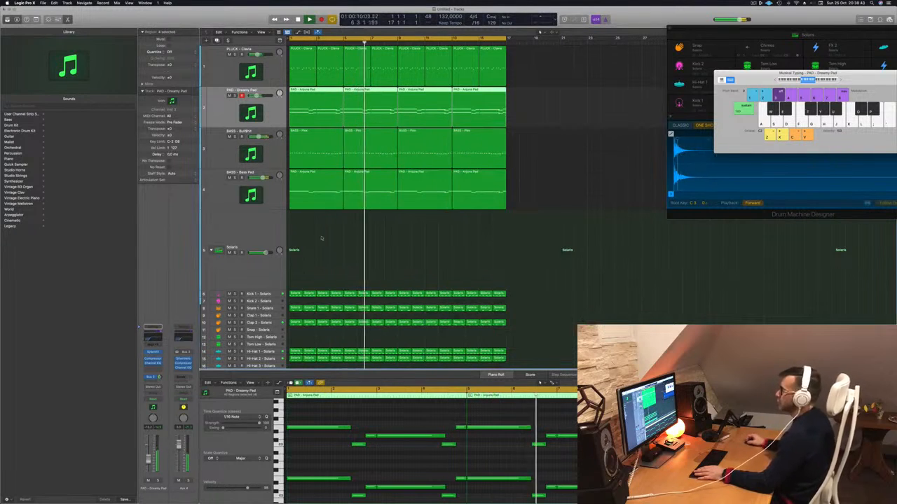
Step: Duplicate the BASS - Bass Pad track with its channel settings as an empty track below it, and restart playback
{"action": "left_click", "coordinate": [355, 252]}
{"action": "left_click", "coordinate": [240, 188]}
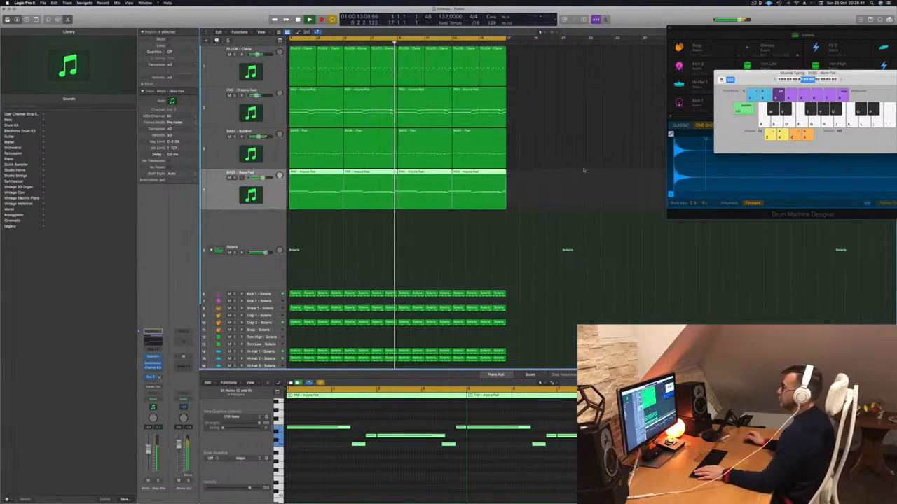
{"action": "left_click", "coordinate": [216, 40]}
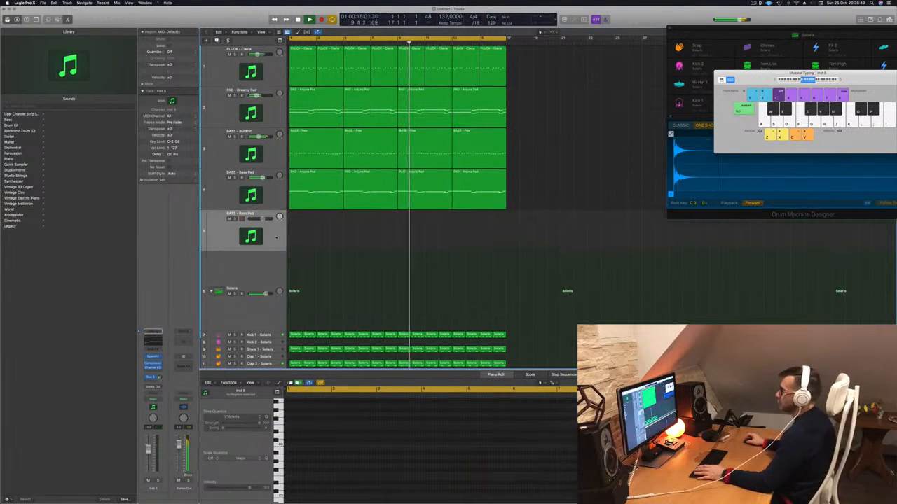
{"action": "key", "text": "space"}
{"action": "key", "text": "space"}
{"action": "key", "text": "space"}
{"action": "key", "text": "space"}
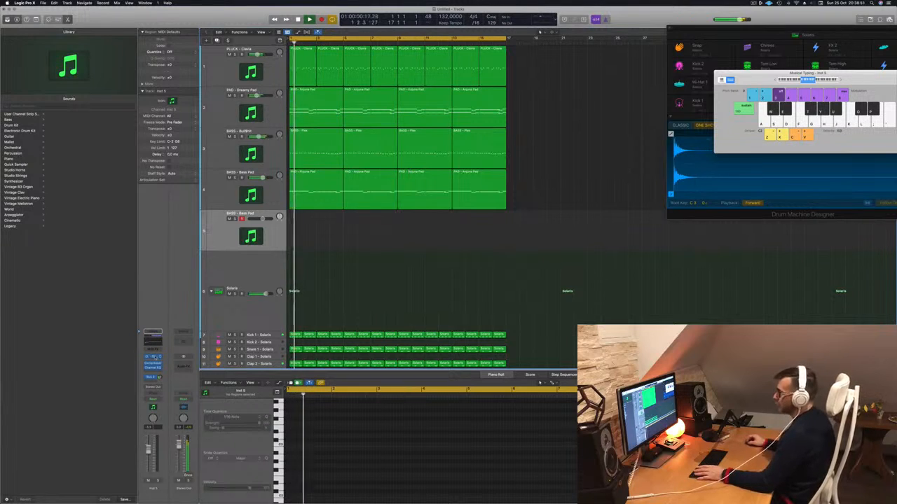
Step: Open Sylenth1 on the duplicated track and arrange its window and the musical typing keyboard within reach
{"action": "left_click", "coordinate": [153, 356]}
{"action": "key", "text": "space"}
{"action": "left_click_drag", "start_coordinate": [470, 82], "coordinate": [590, 114]}
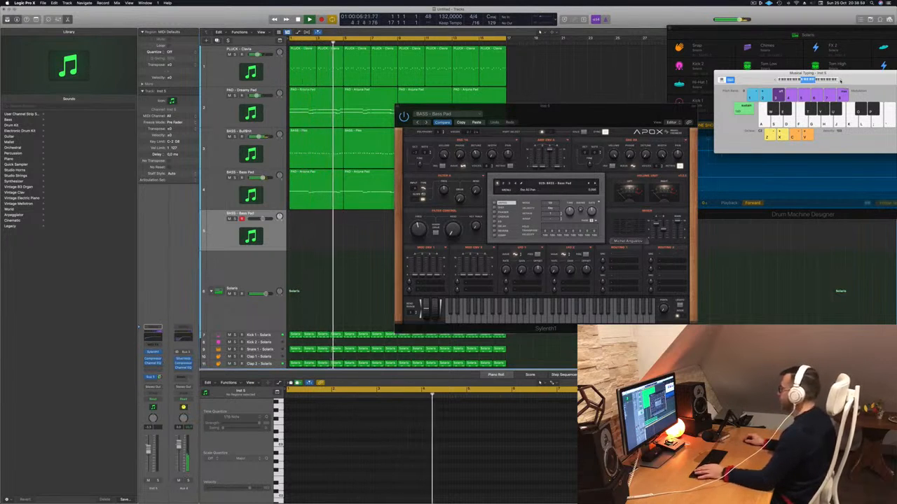
{"action": "left_click_drag", "start_coordinate": [873, 81], "coordinate": [694, 73]}
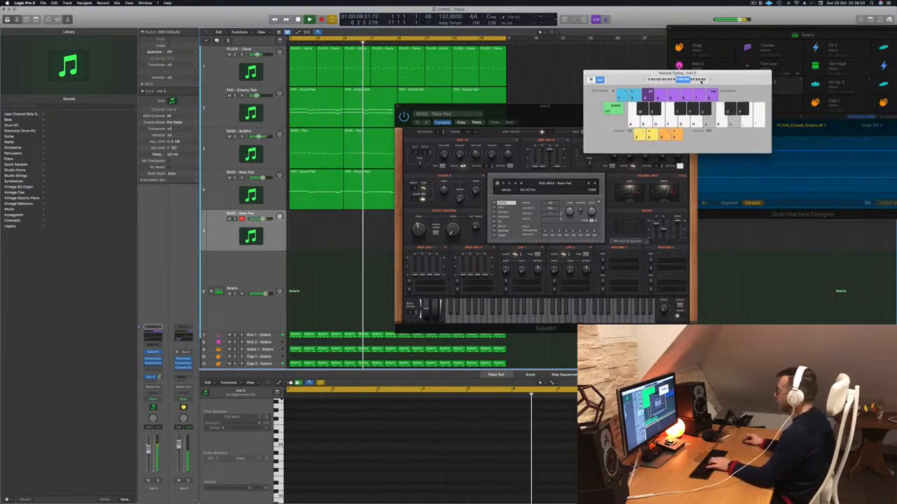
Step: Try the Bass Pad sound on the duplicated track with a changed filter cutoff and different keyboard octaves, playing a few notes
{"action": "left_click_drag", "start_coordinate": [418, 228], "coordinate": [419, 216]}
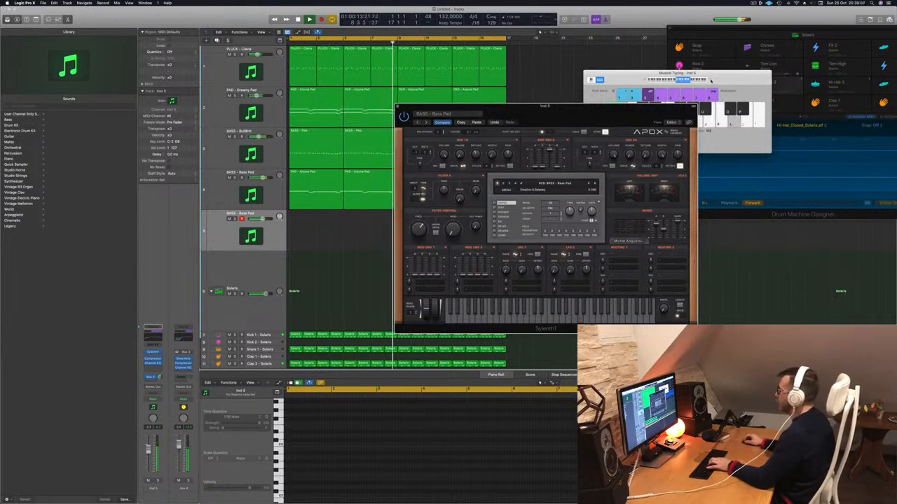
{"action": "left_click", "coordinate": [710, 80]}
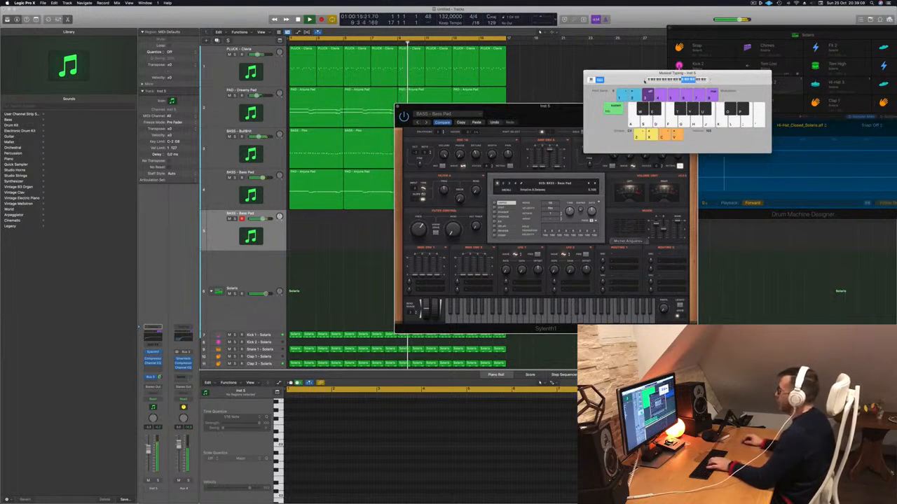
{"action": "left_click_drag", "start_coordinate": [549, 114], "coordinate": [534, 145]}
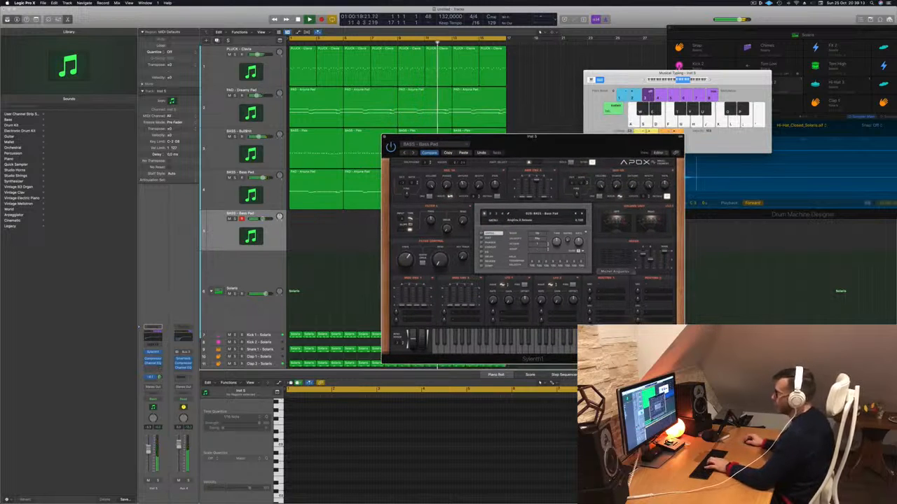
{"action": "key", "text": "j"}
{"action": "key", "text": "k"}
Step: Load the Sylenth1 preset LEAD - 80's Cop on the duplicated track and move the plug-in window clear of the tracks
{"action": "left_click", "coordinate": [531, 214]}
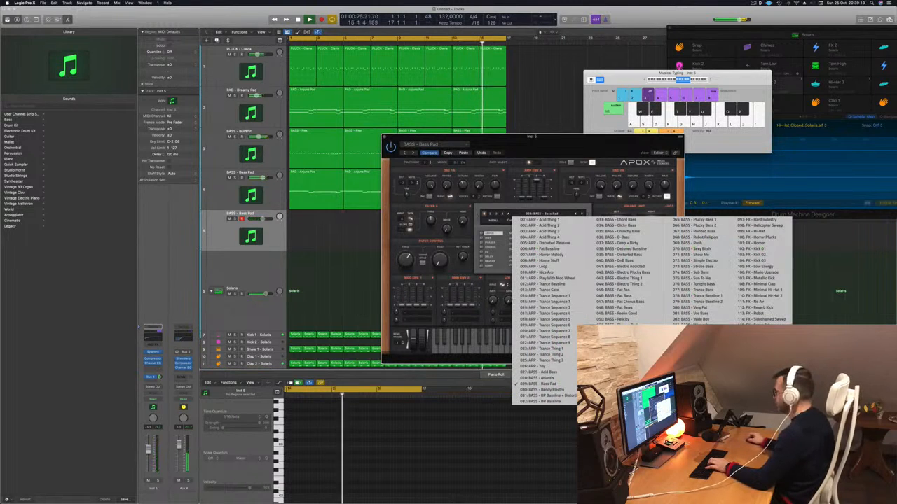
{"action": "left_click", "coordinate": [757, 360]}
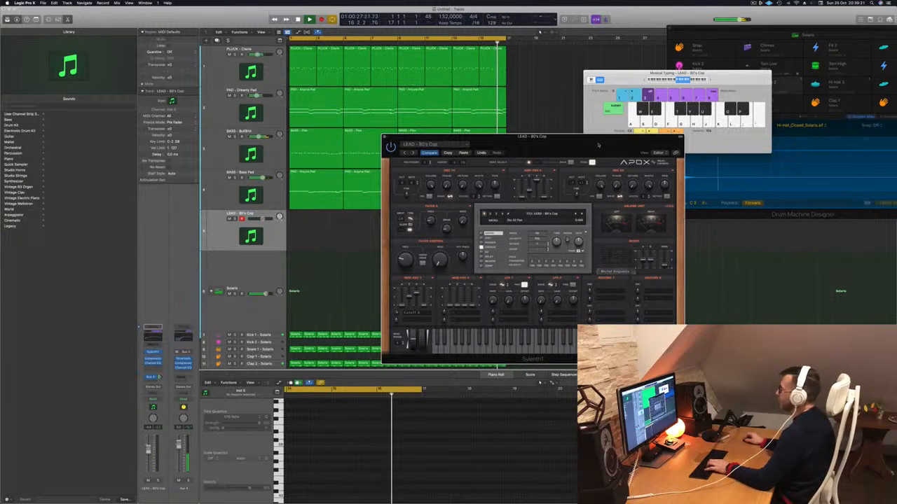
{"action": "left_click_drag", "start_coordinate": [598, 145], "coordinate": [648, 107]}
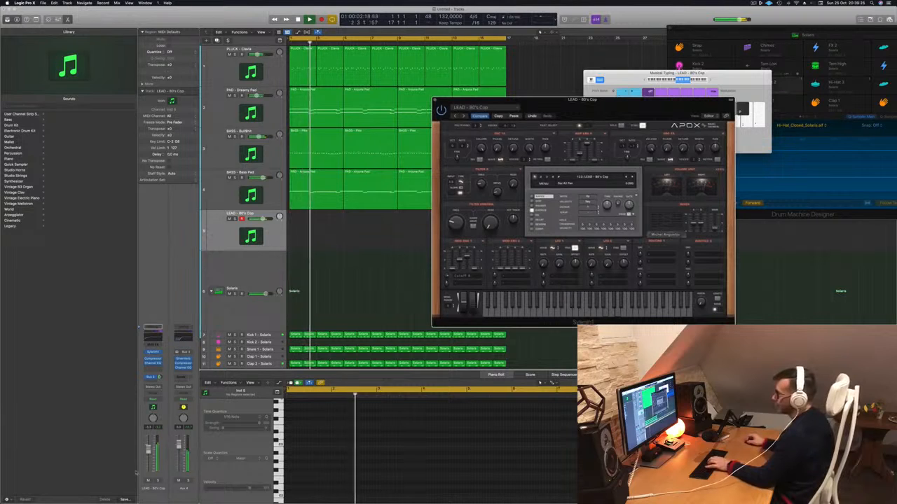
Step: Open the lead track's Compressor and arrange it, the Sylenth1 window and the musical typing keyboard next to each other
{"action": "left_click_drag", "start_coordinate": [726, 74], "coordinate": [749, 75]}
{"action": "left_click_drag", "start_coordinate": [569, 109], "coordinate": [475, 136]}
{"action": "left_click", "coordinate": [732, 82]}
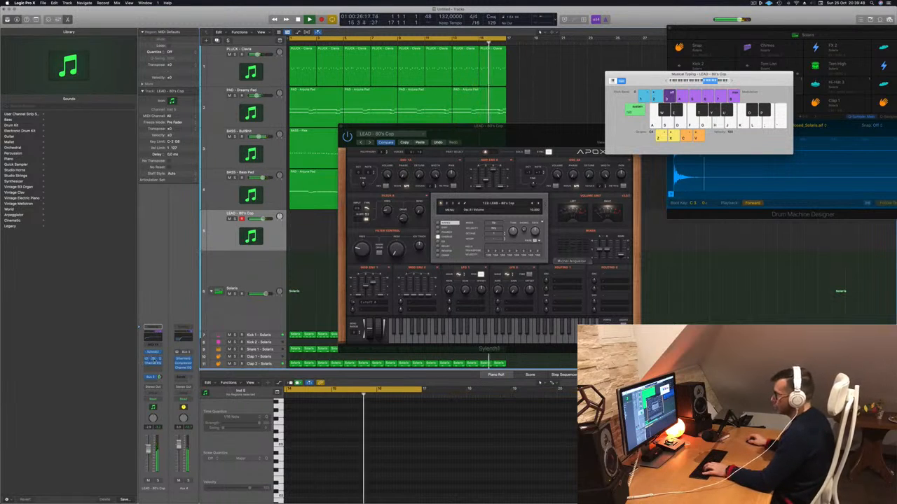
{"action": "left_click", "coordinate": [154, 359]}
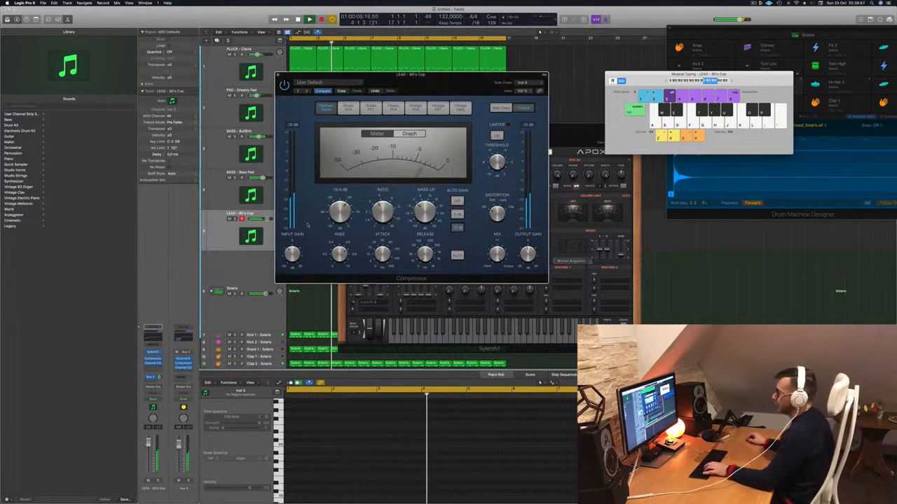
{"action": "left_click_drag", "start_coordinate": [440, 84], "coordinate": [819, 131]}
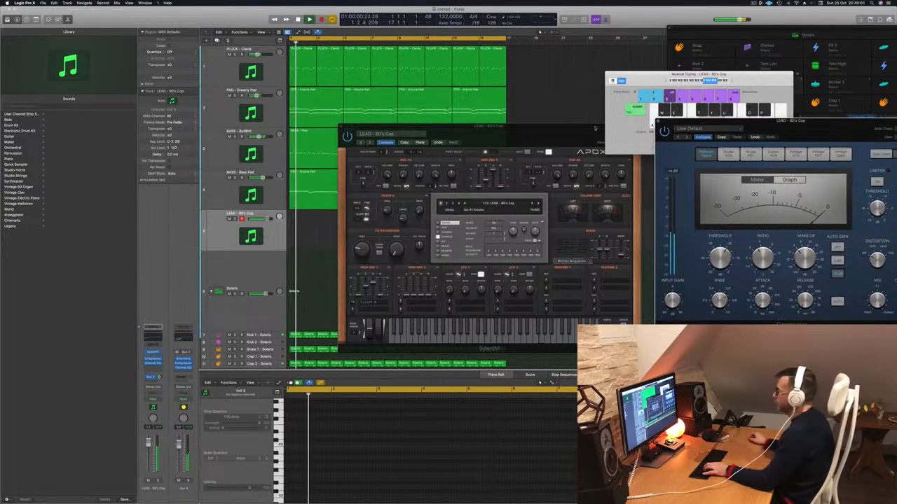
{"action": "left_click", "coordinate": [545, 137]}
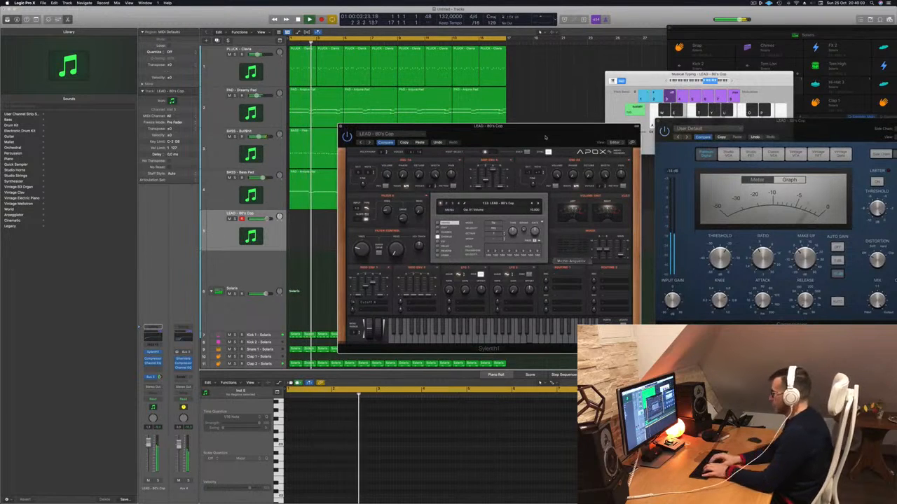
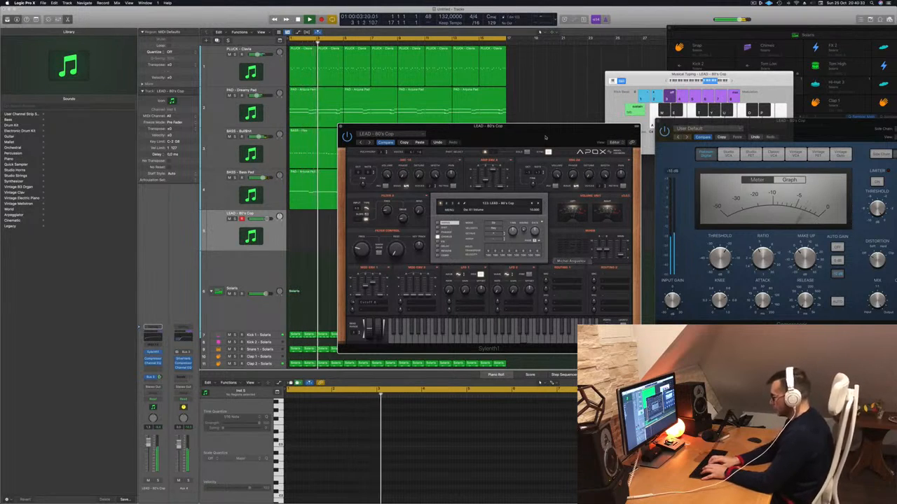
Step: Record a short lead phrase from bar 5 on the LEAD - 80's Cop track with musical typing
{"action": "key", "text": "r"}
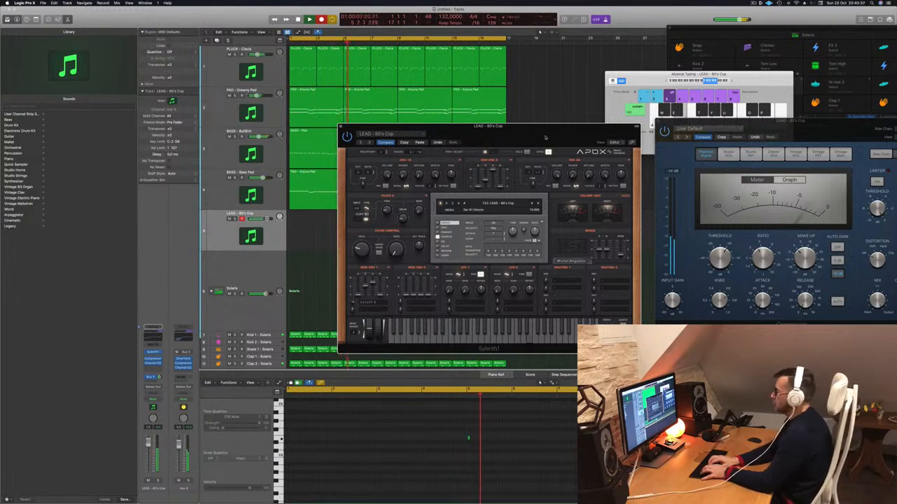
{"action": "key", "text": "j"}
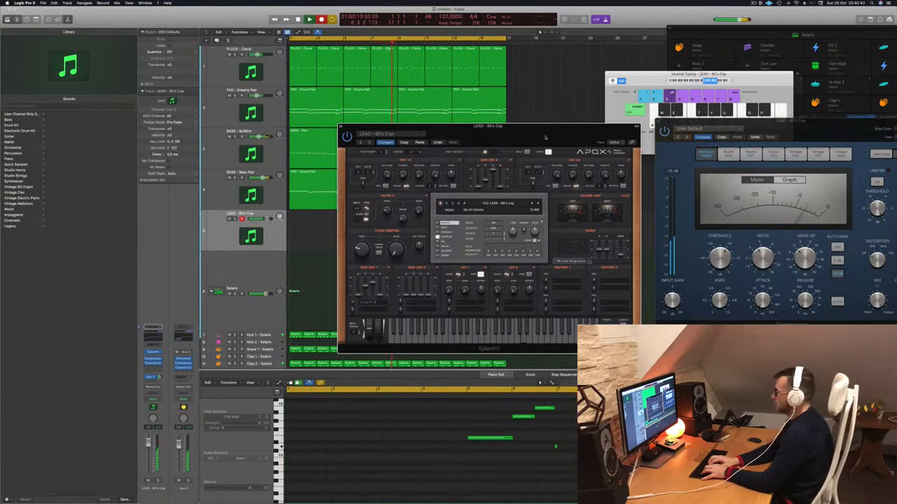
{"action": "key", "text": "space"}
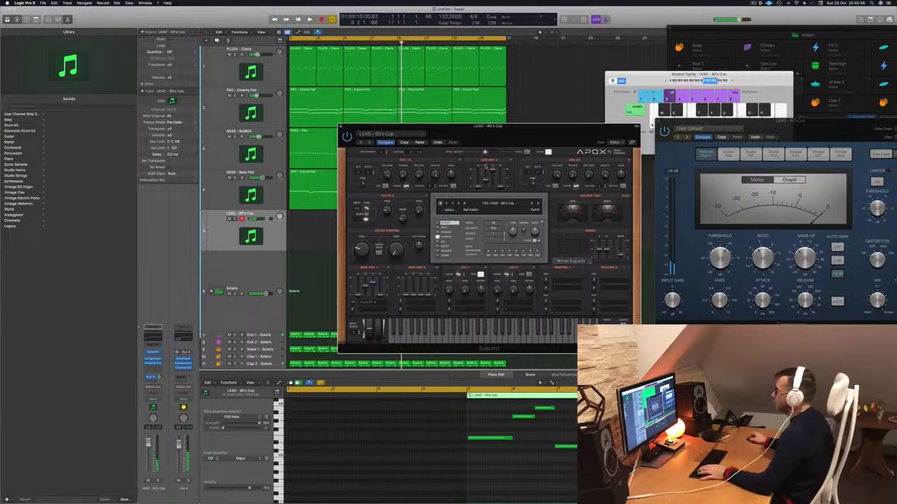
Step: Move the recorded lead region to bar 1, and play it from the start with all its notes selected
{"action": "left_click_drag", "start_coordinate": [485, 127], "coordinate": [636, 110]}
{"action": "left_click_drag", "start_coordinate": [377, 217], "coordinate": [321, 217]}
{"action": "left_click", "coordinate": [395, 491]}
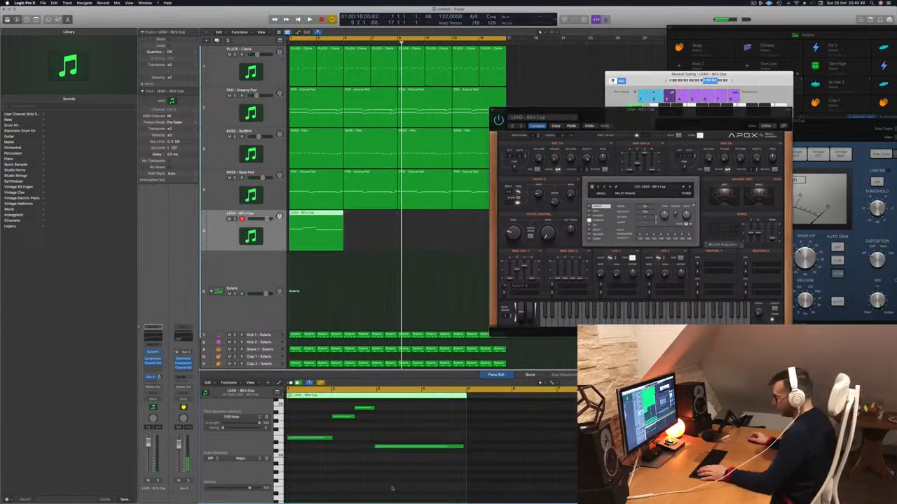
{"action": "key", "text": "super+a"}
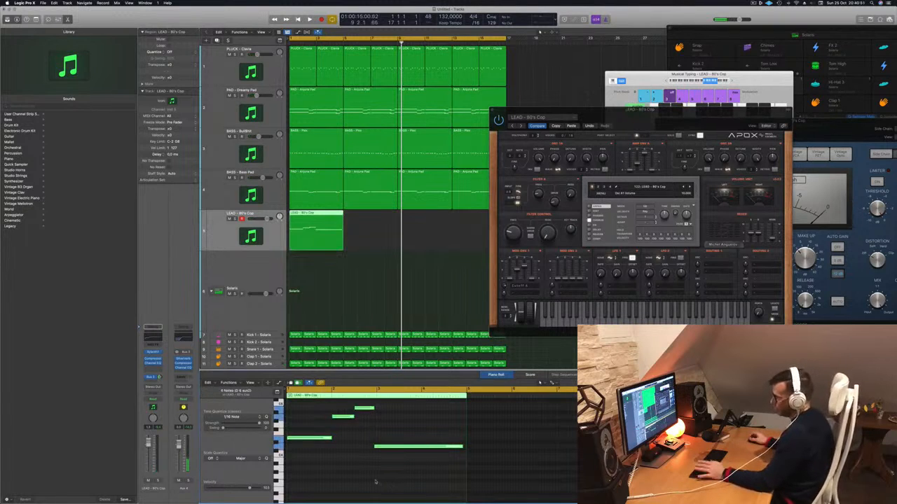
{"action": "key", "text": "Return"}
{"action": "key", "text": "space"}
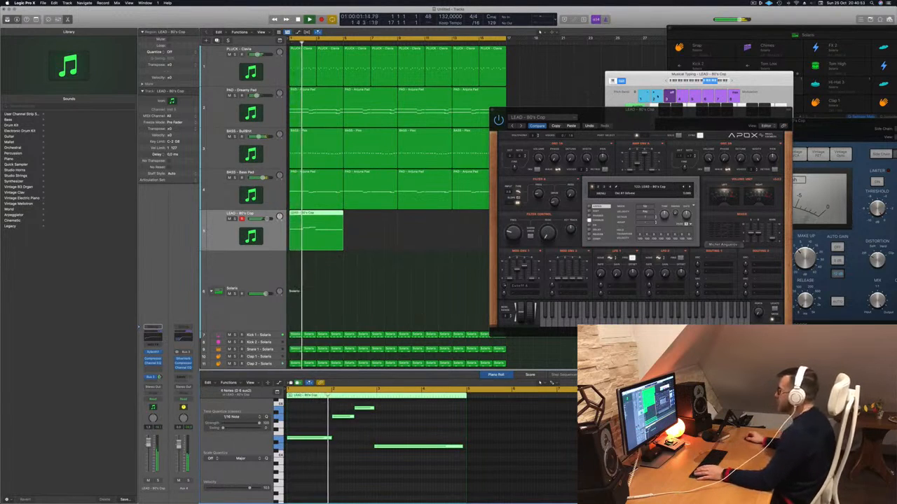
Step: Fine-tune the lengths of the short lead notes in the piano roll so each one ends where the next begins
{"action": "left_click_drag", "start_coordinate": [664, 117], "coordinate": [604, 77]}
{"action": "left_click", "coordinate": [405, 459]}
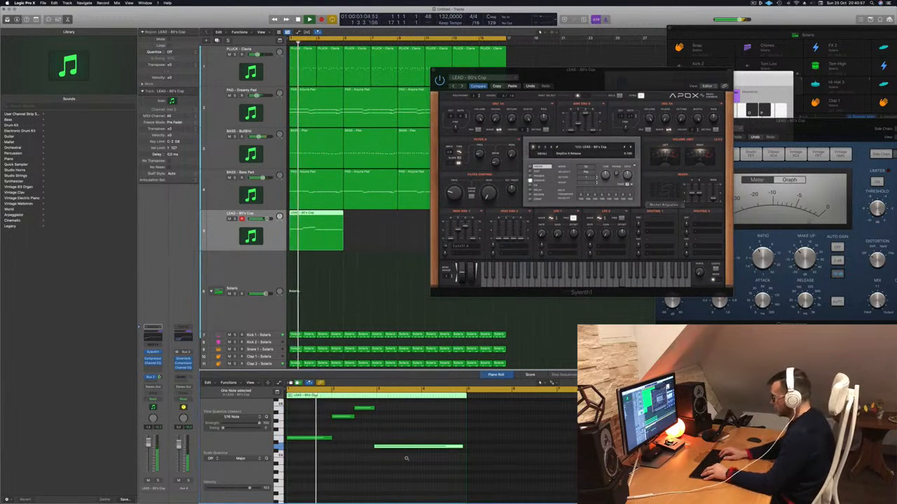
{"action": "scroll", "coordinate": [406, 435], "scroll_direction": "up", "scroll_amount": 5}
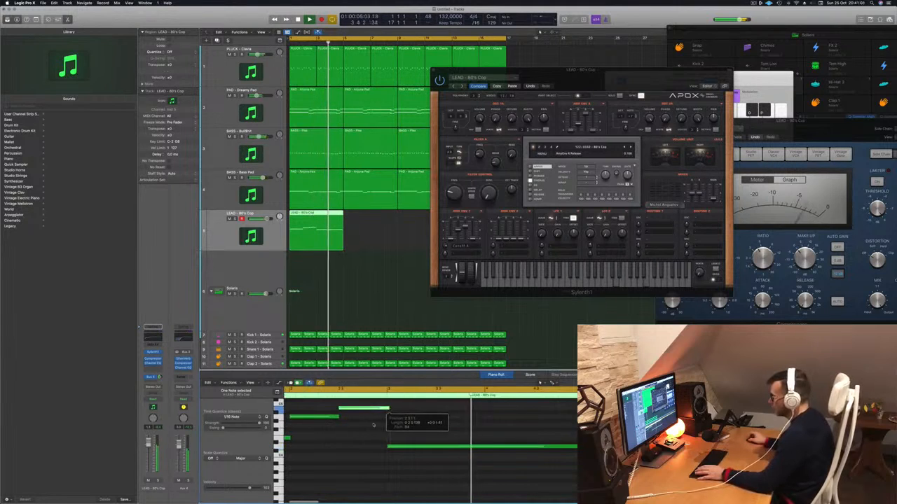
{"action": "scroll", "coordinate": [348, 441], "scroll_direction": "left", "scroll_amount": 3}
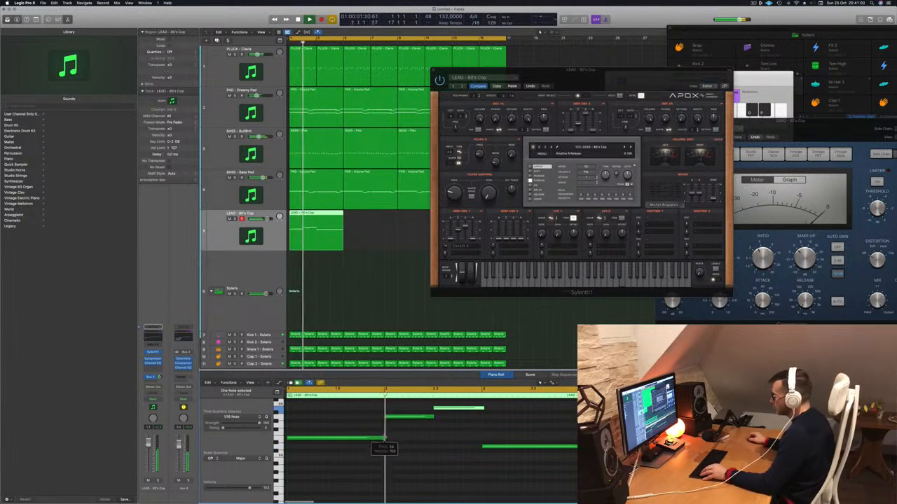
{"action": "left_click_drag", "start_coordinate": [385, 439], "coordinate": [386, 439]}
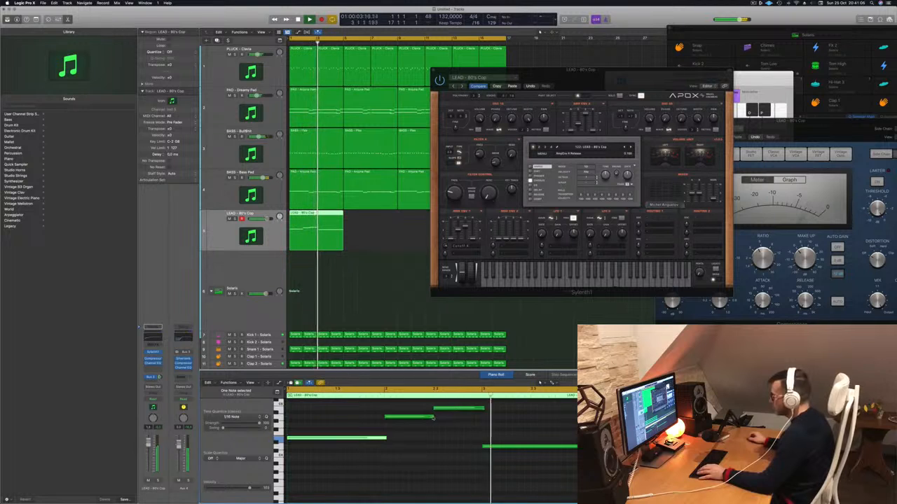
Step: Try LFO 1 in Sylenth1 as modulation of Pitch A and of Phase A while the lead phrase plays
{"action": "left_click_drag", "start_coordinate": [643, 80], "coordinate": [541, 112]}
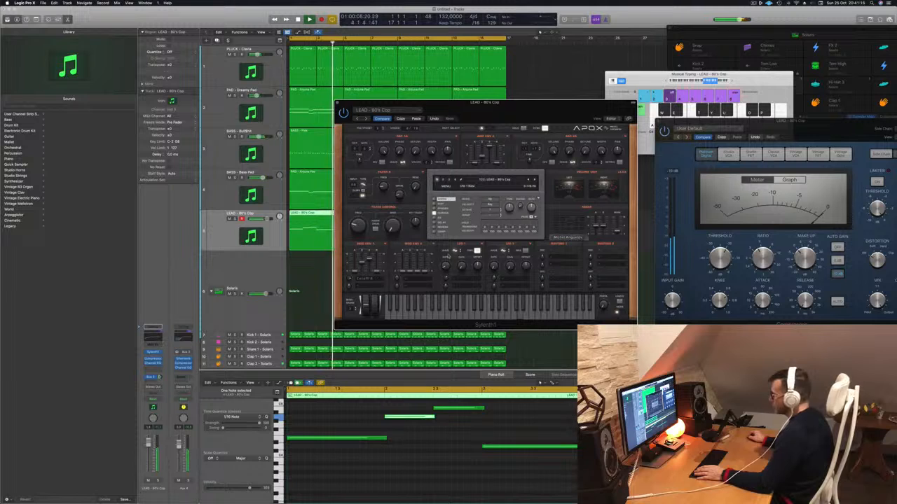
{"action": "key", "text": "Return"}
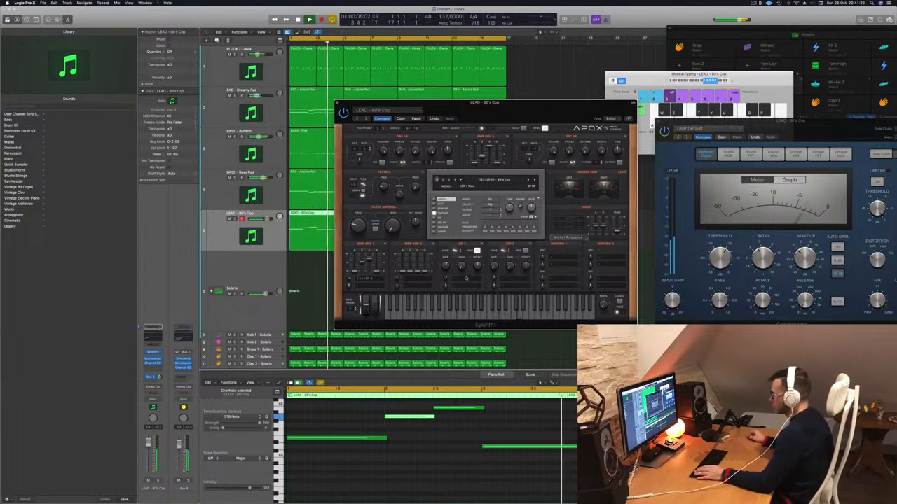
{"action": "left_click", "coordinate": [467, 278]}
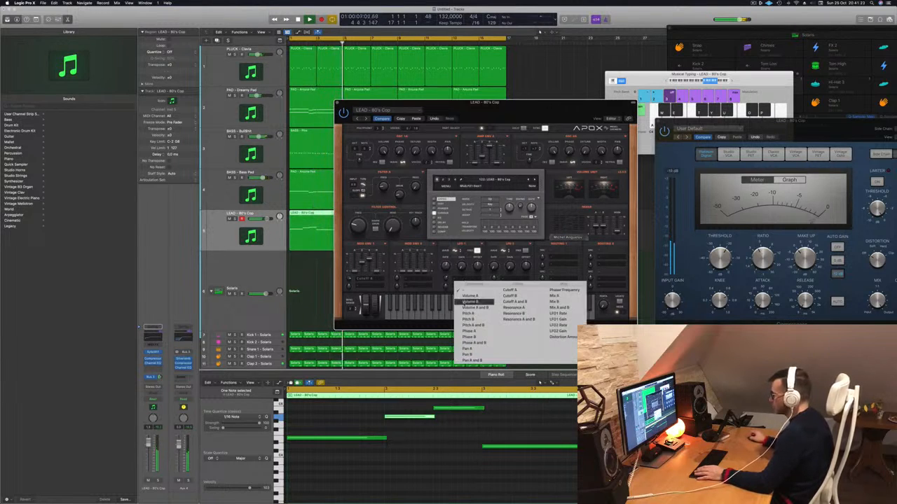
{"action": "left_click", "coordinate": [467, 313]}
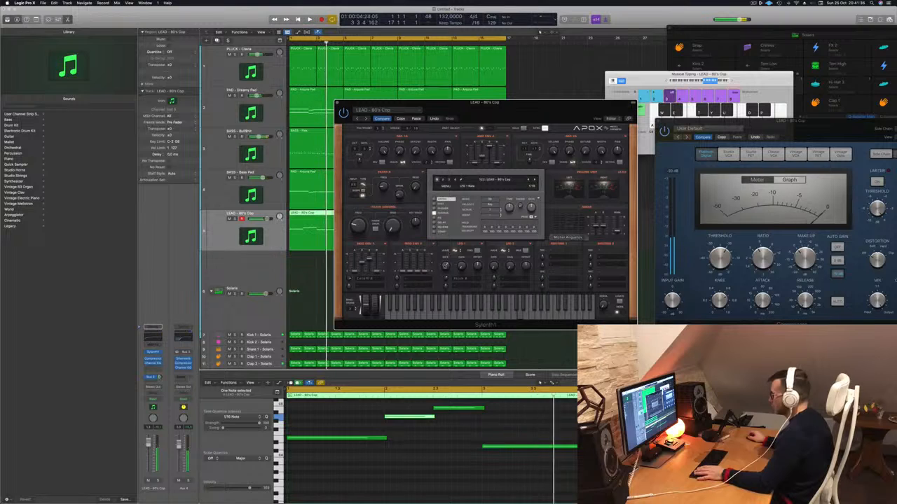
{"action": "key", "text": "Return"}
{"action": "key", "text": "space"}
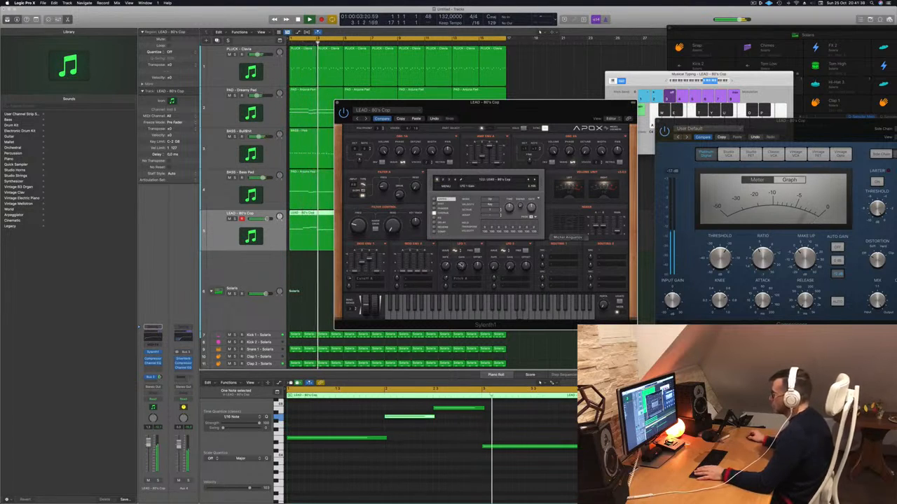
{"action": "left_click", "coordinate": [462, 280]}
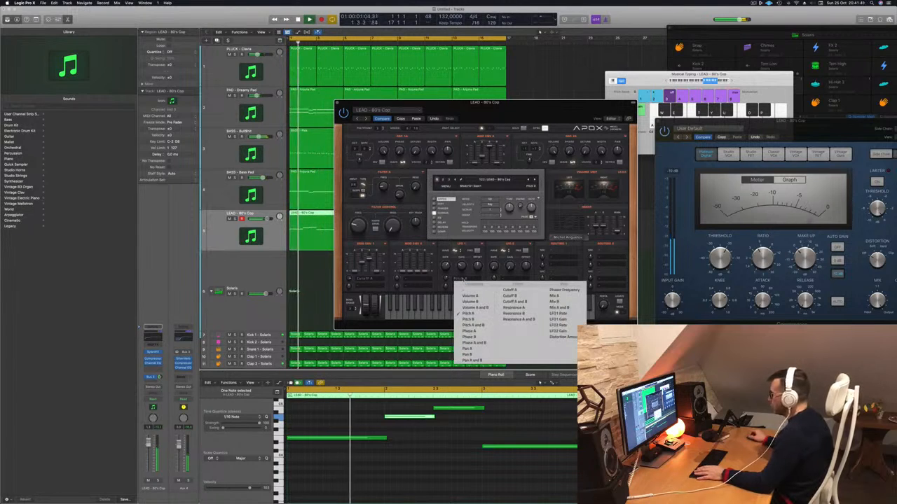
{"action": "left_click", "coordinate": [468, 337]}
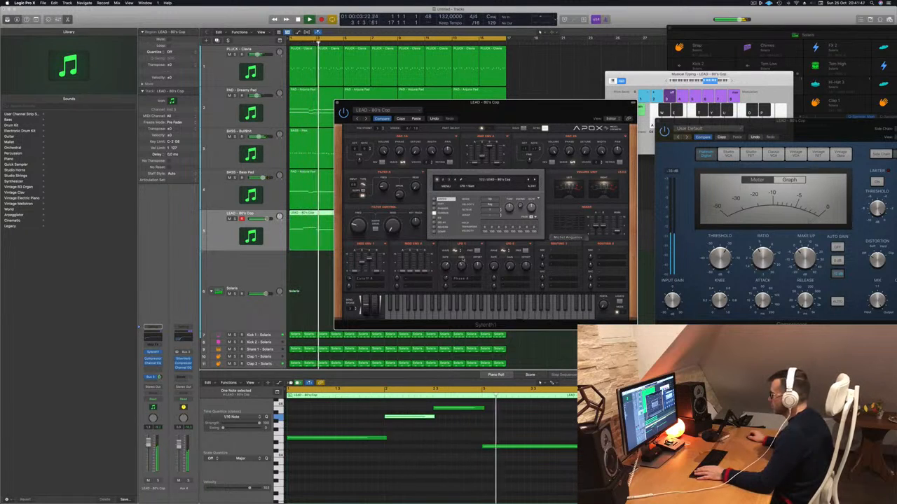
Step: Route LFO 1 to Cutoff A in Sylenth1 and reposition the plug-in window while the lead plays from the start
{"action": "left_click", "coordinate": [461, 278]}
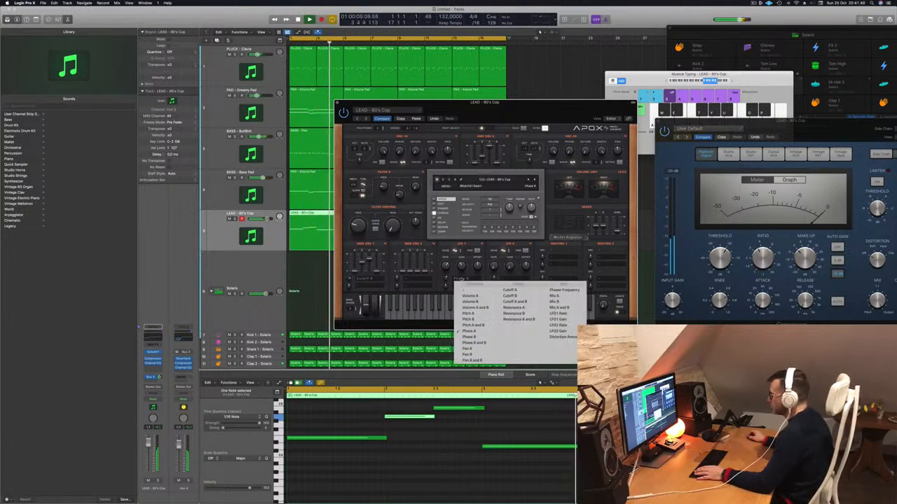
{"action": "left_click", "coordinate": [511, 292]}
{"action": "key", "text": "Return"}
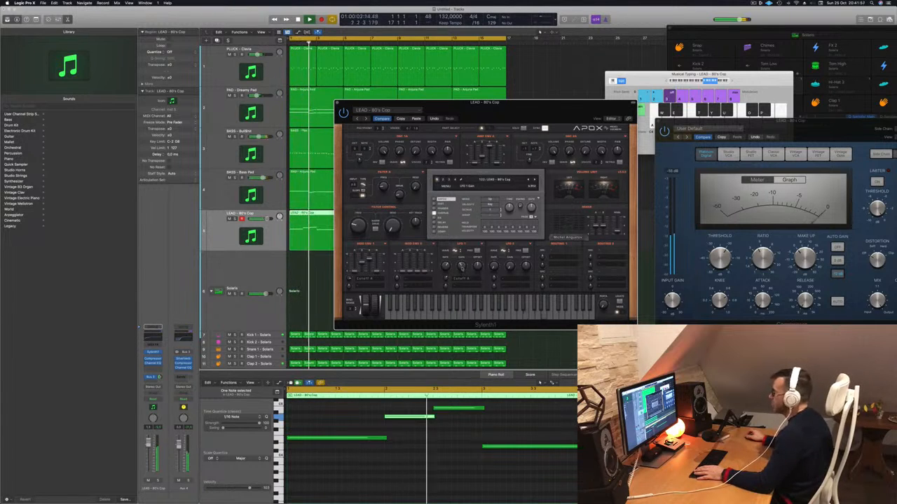
{"action": "left_click_drag", "start_coordinate": [510, 114], "coordinate": [587, 102]}
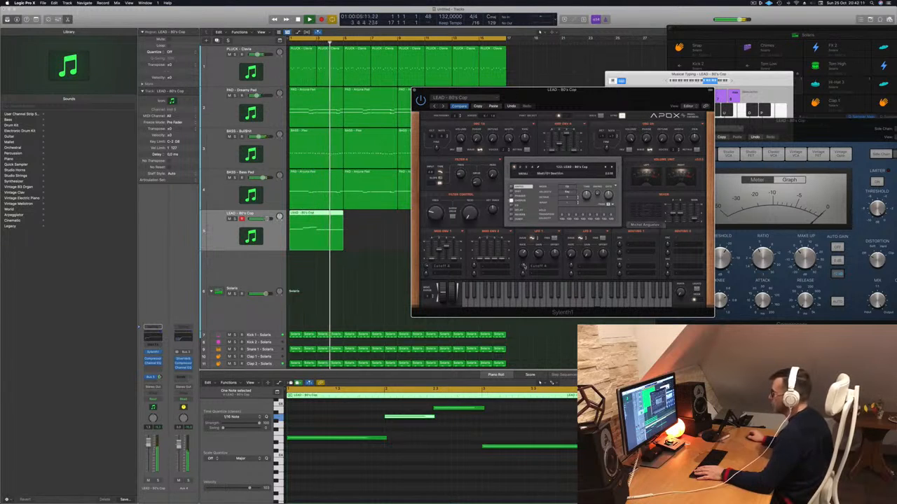
{"action": "left_click_drag", "start_coordinate": [625, 98], "coordinate": [527, 154]}
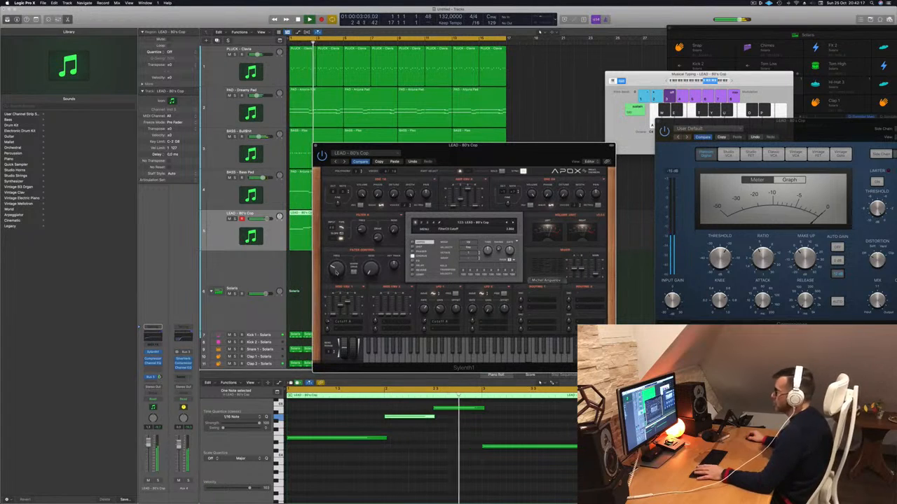
{"action": "left_click_drag", "start_coordinate": [505, 161], "coordinate": [599, 110]}
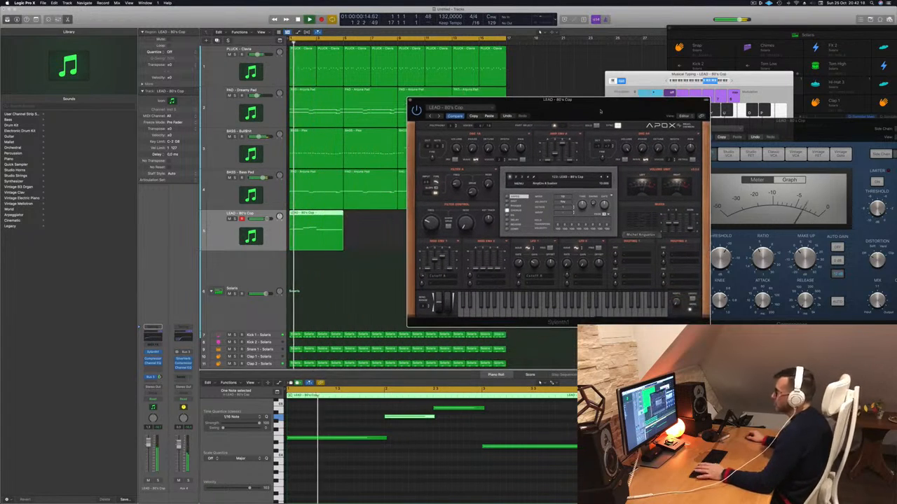
Step: Copy the four-bar lead region to bar 5, and copy both regions to bar 9 to fill the 16 bars
{"action": "left_click", "coordinate": [216, 243]}
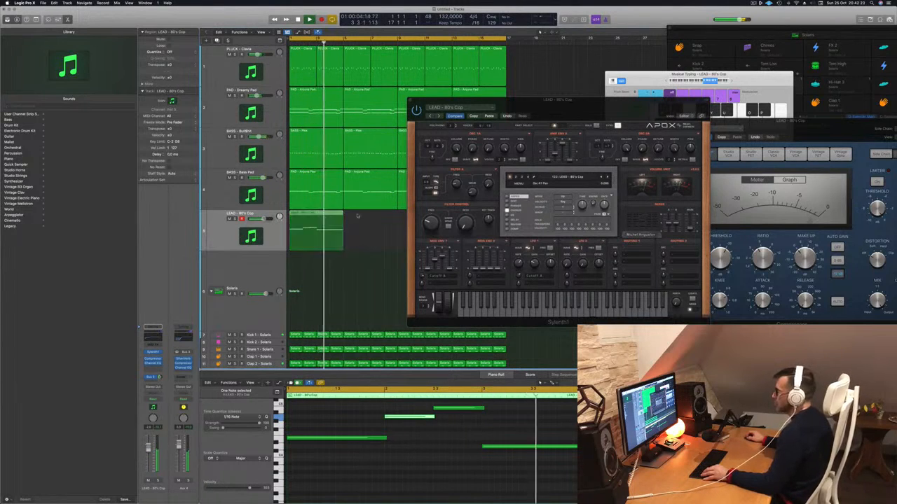
{"action": "left_click_drag", "start_coordinate": [357, 217], "coordinate": [375, 218]}
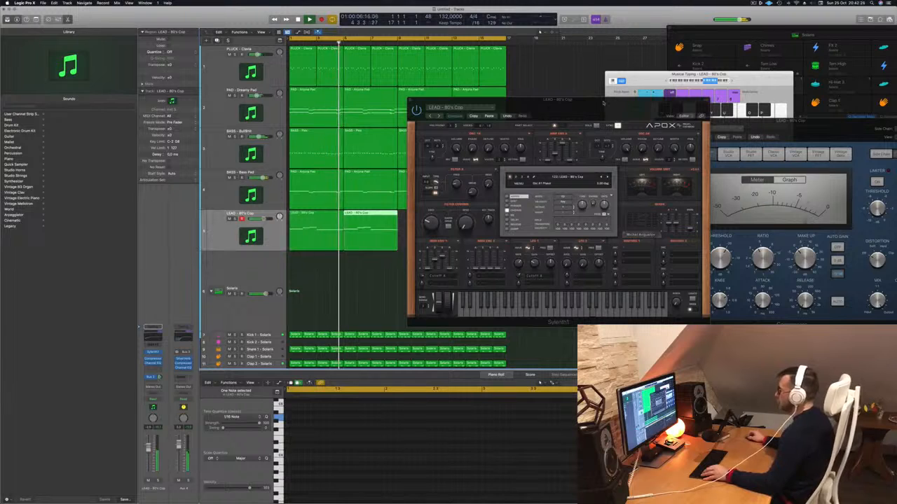
{"action": "left_click_drag", "start_coordinate": [602, 103], "coordinate": [848, 108]}
{"action": "left_click", "coordinate": [324, 215]}
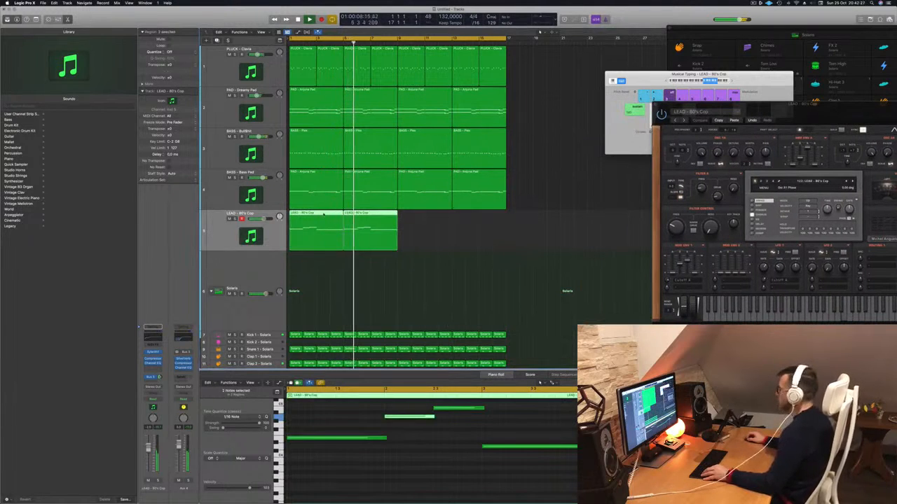
{"action": "left_click_drag", "start_coordinate": [324, 215], "coordinate": [432, 218]}
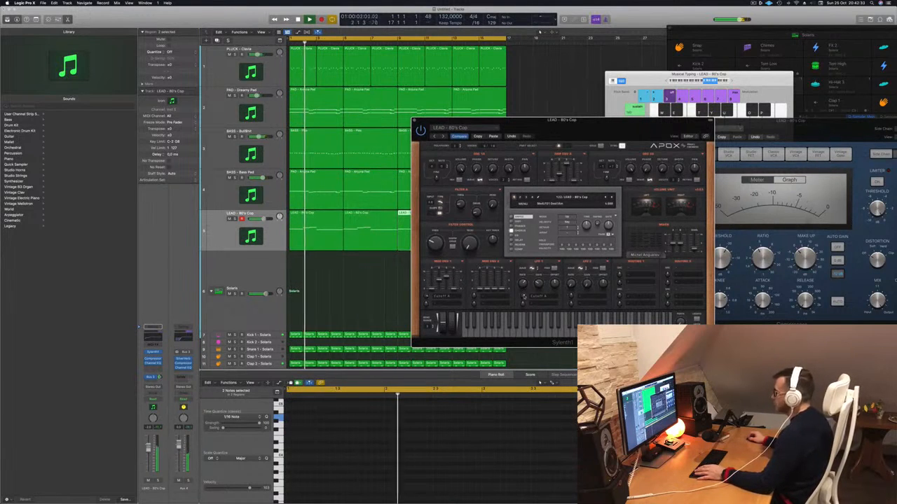
Step: Try the Ramp waveform for LFO 1 in Sylenth1, and set the LFO's waveform to Pulse
{"action": "left_click", "coordinate": [533, 269]}
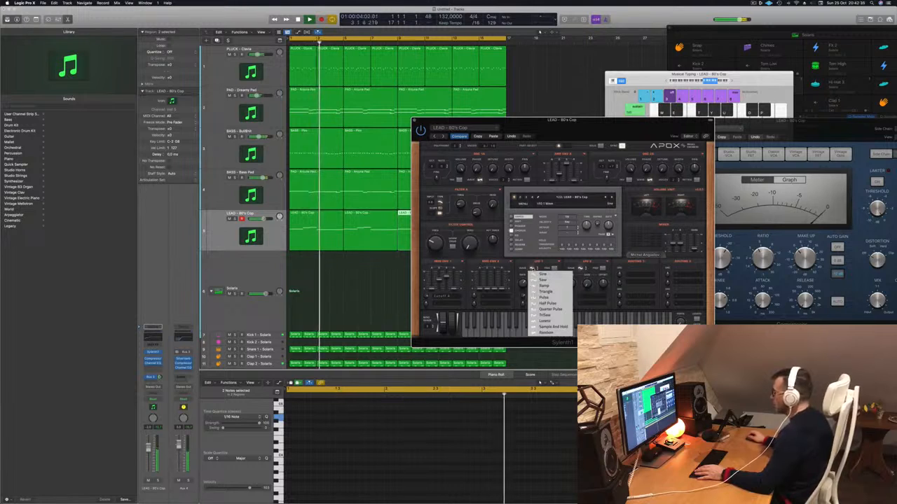
{"action": "left_click", "coordinate": [543, 286]}
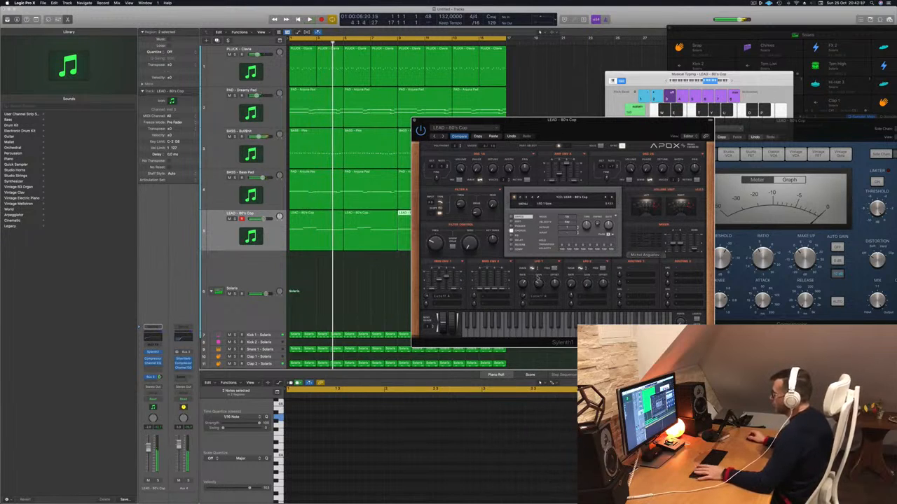
{"action": "left_click", "coordinate": [532, 268]}
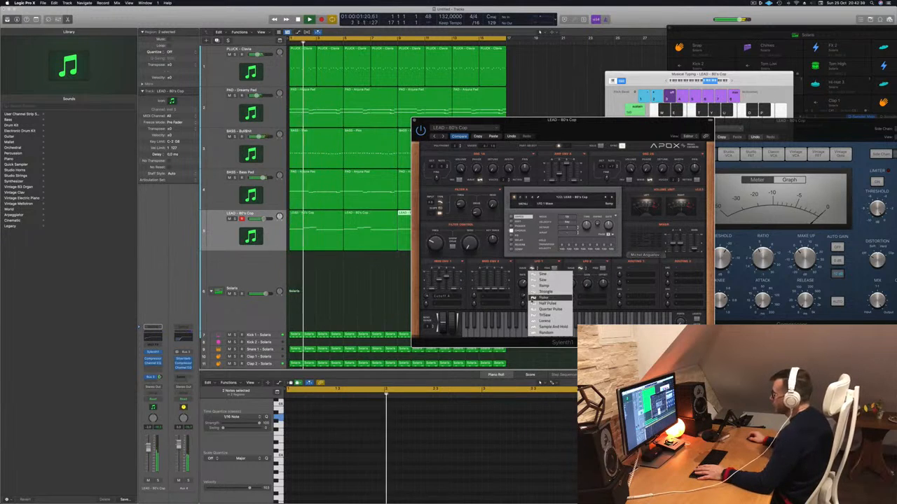
{"action": "left_click", "coordinate": [539, 297]}
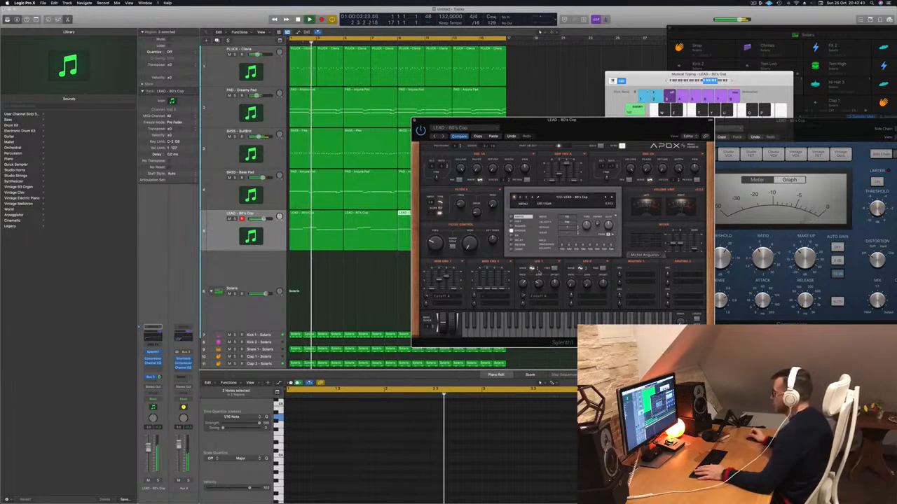
Step: Try the TriSaw, Lorenz and Sine waveforms for LFO 1 in Sylenth1 while the lead plays
{"action": "left_click", "coordinate": [532, 269]}
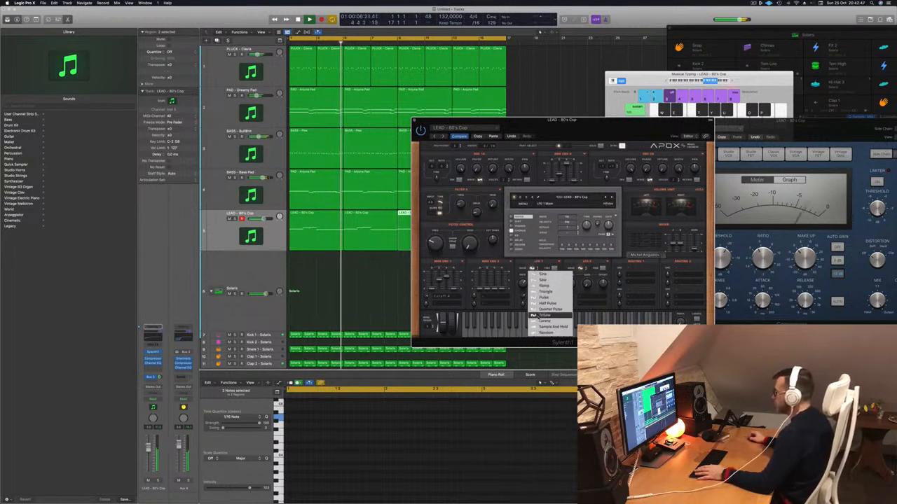
{"action": "left_click", "coordinate": [537, 314]}
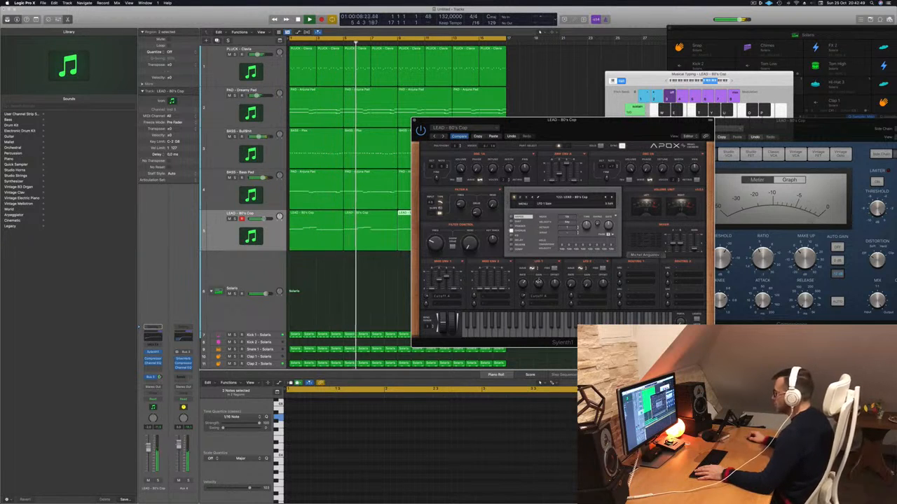
{"action": "left_click", "coordinate": [532, 269]}
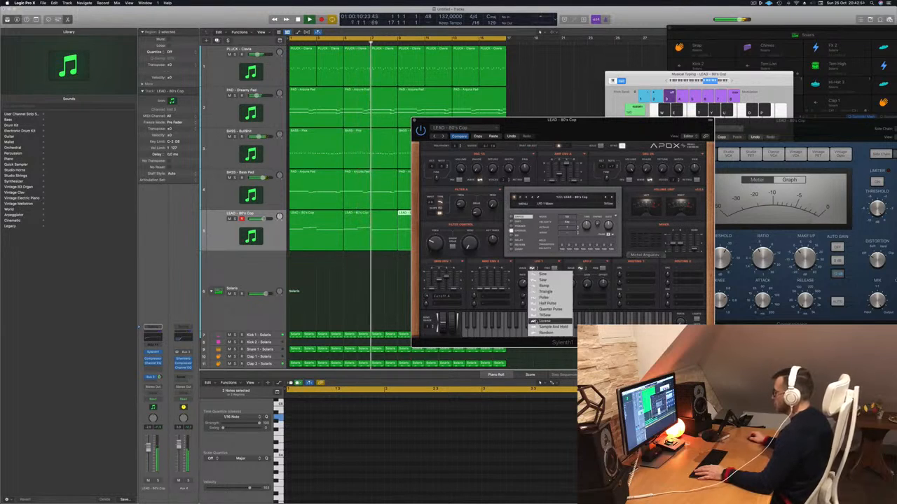
{"action": "left_click", "coordinate": [536, 321]}
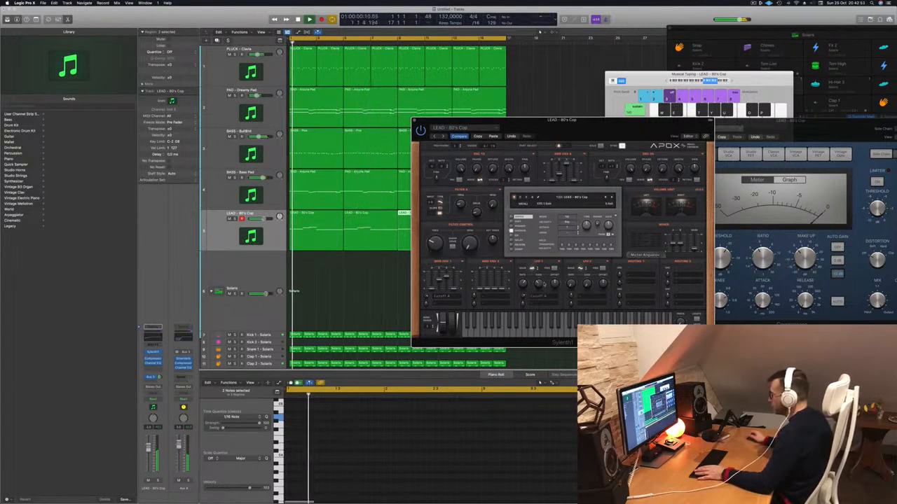
{"action": "left_click", "coordinate": [532, 269]}
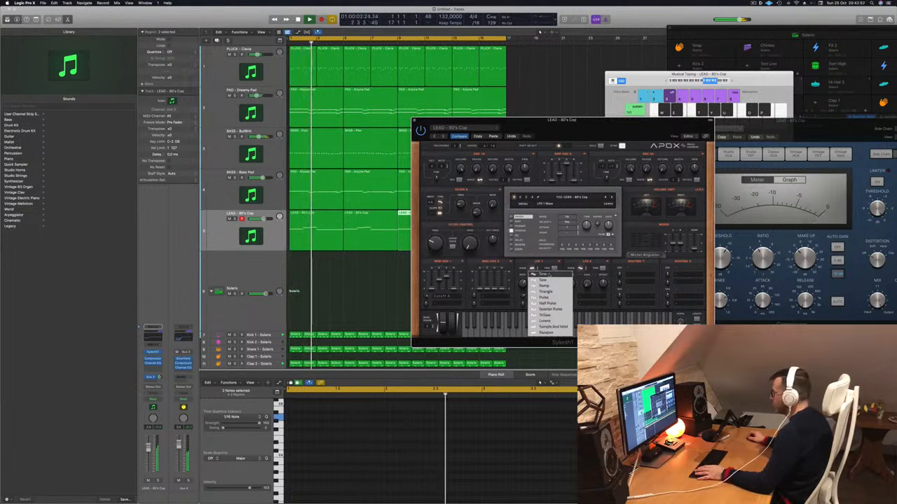
{"action": "left_click", "coordinate": [552, 327]}
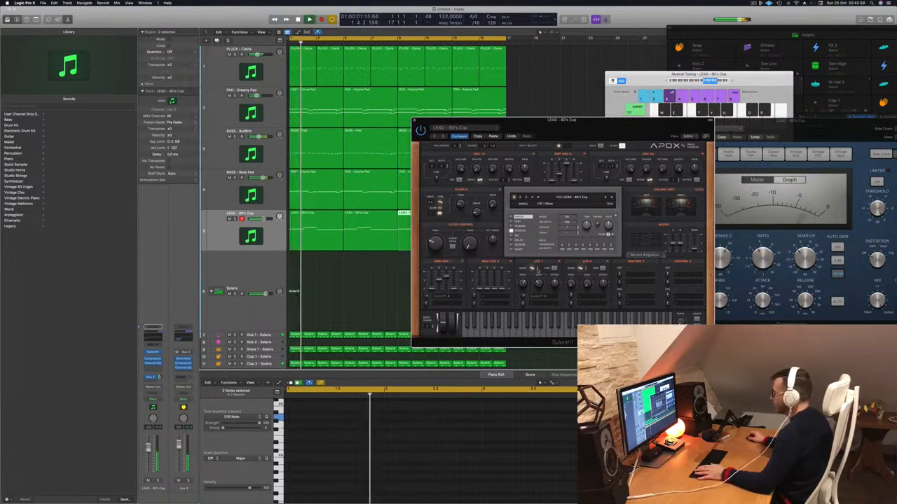
Step: Set the LFO 1 waveform in Sylenth1 to Saw, and stop and resume playback to hear it
{"action": "left_click", "coordinate": [534, 269]}
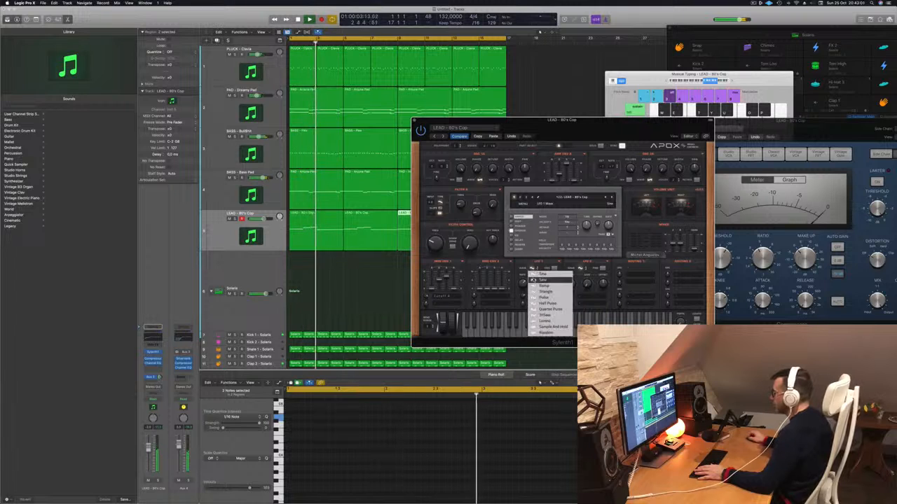
{"action": "left_click", "coordinate": [537, 279]}
{"action": "key", "text": "space"}
{"action": "key", "text": "space"}
{"action": "key", "text": "space"}
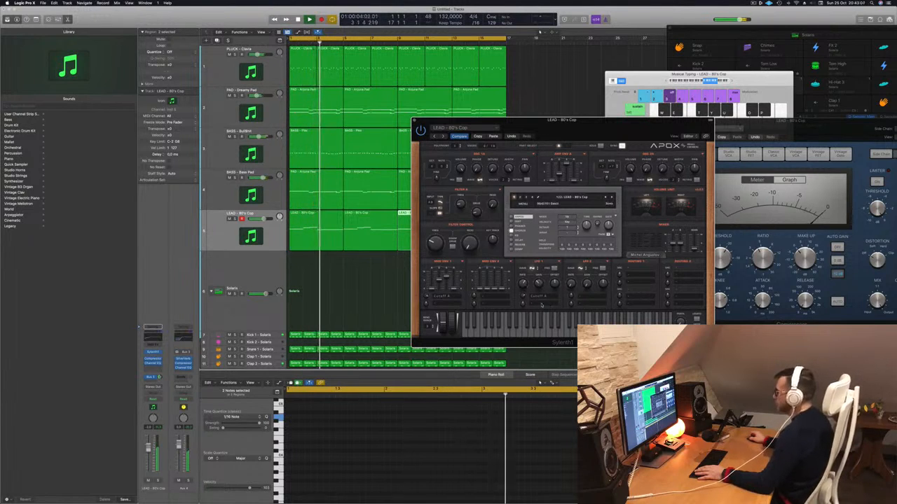
Step: Try LFO 2 in Sylenth1 as modulation of Reso A, replaying the lead from the start
{"action": "left_click", "coordinate": [538, 295]}
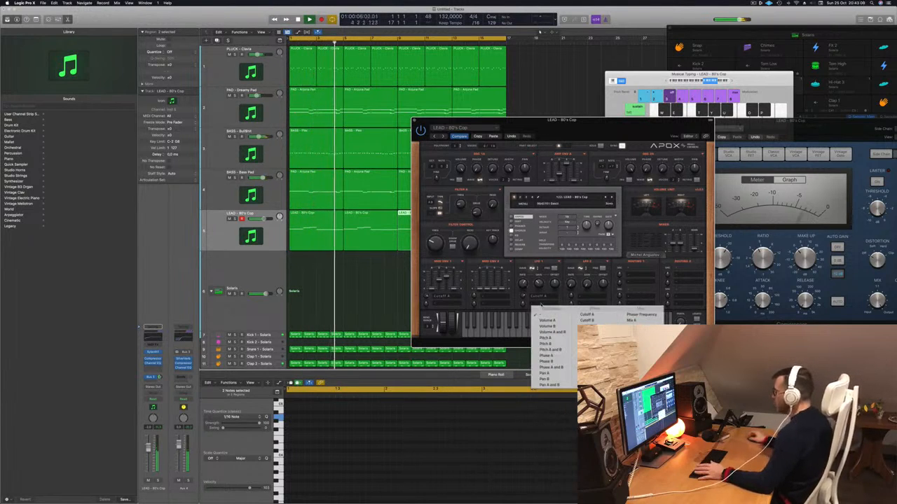
{"action": "left_click", "coordinate": [587, 296]}
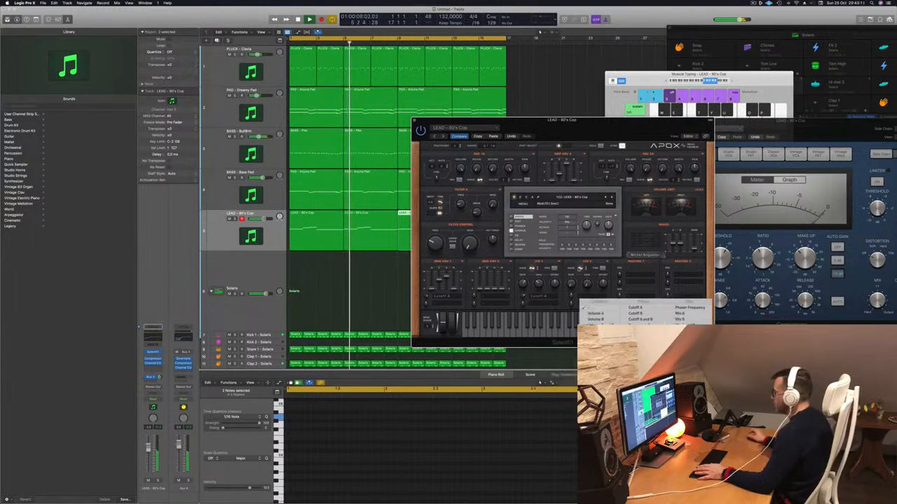
{"action": "left_click", "coordinate": [580, 269]}
{"action": "left_click", "coordinate": [580, 269]}
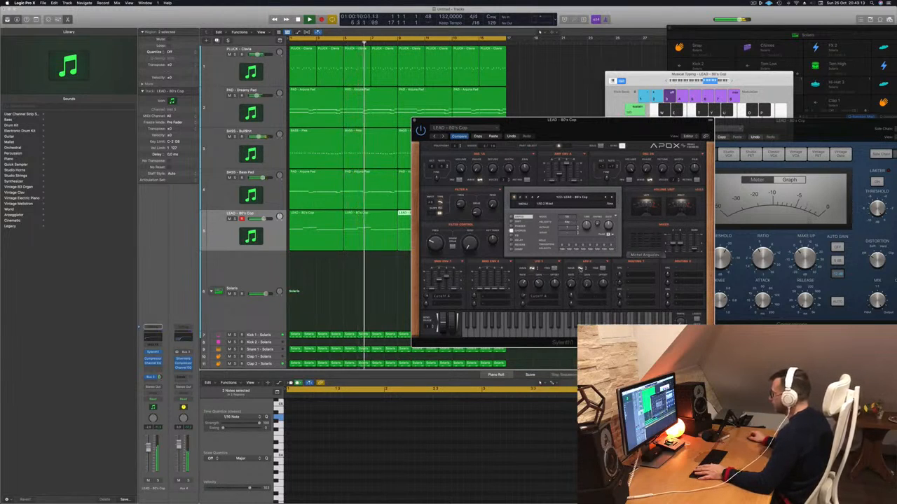
{"action": "left_click", "coordinate": [580, 269]}
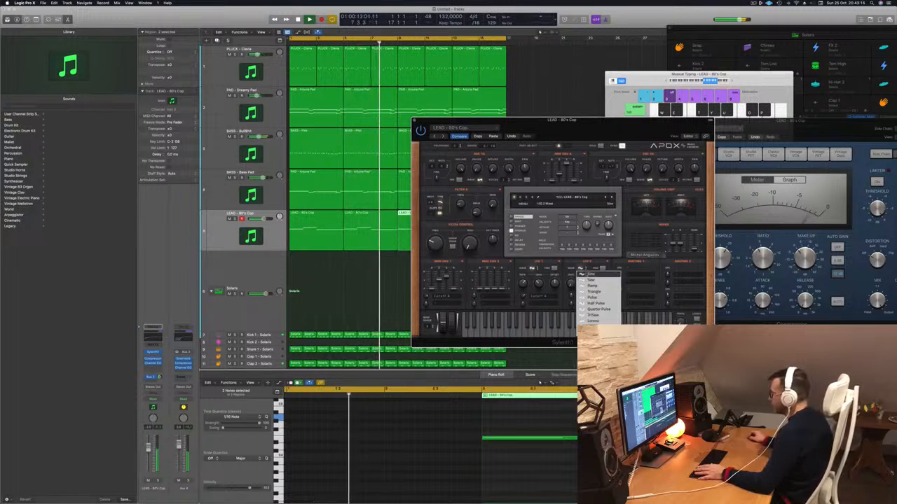
{"action": "left_click", "coordinate": [595, 269]}
{"action": "left_click", "coordinate": [587, 293]}
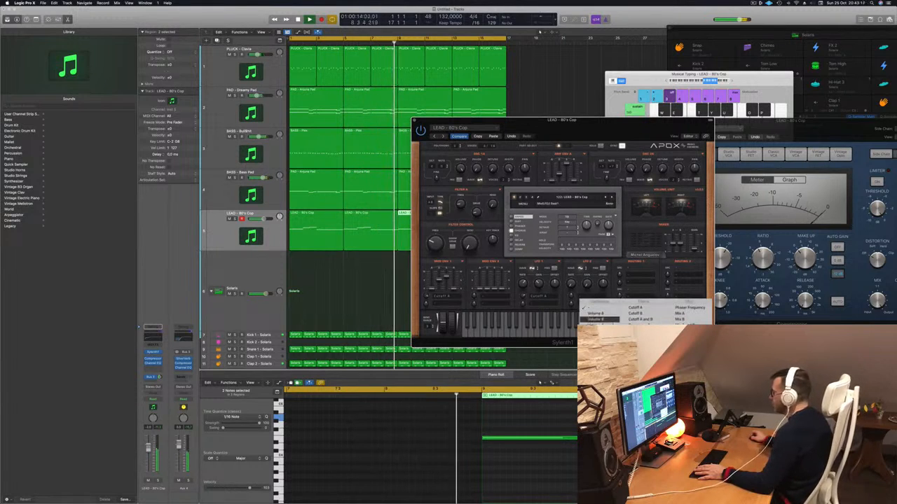
{"action": "left_click", "coordinate": [639, 325]}
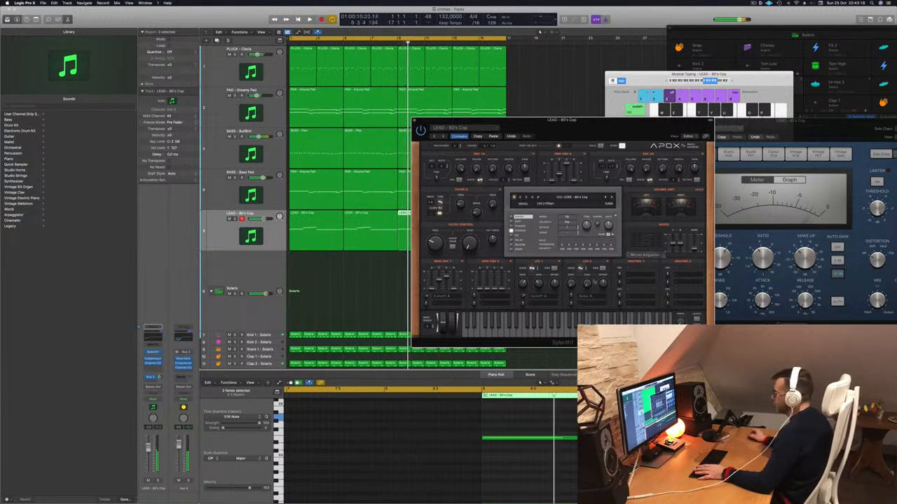
{"action": "key", "text": "Return"}
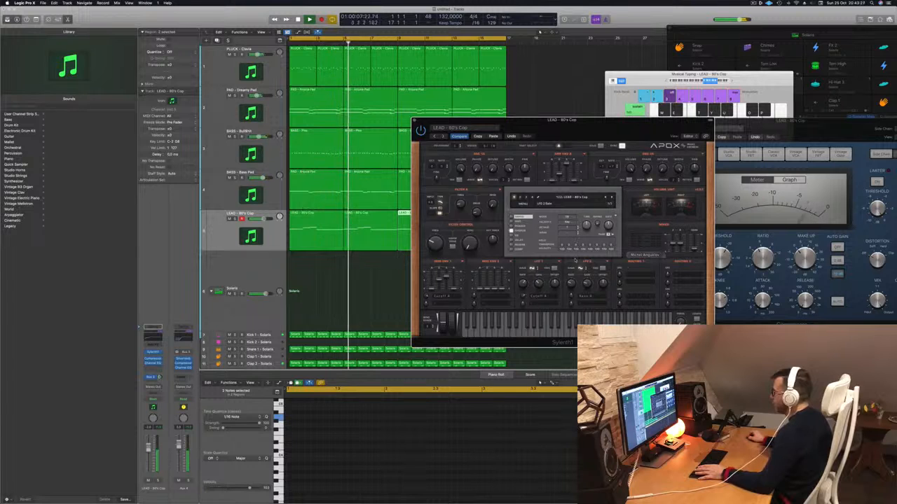
{"action": "key", "text": "Return"}
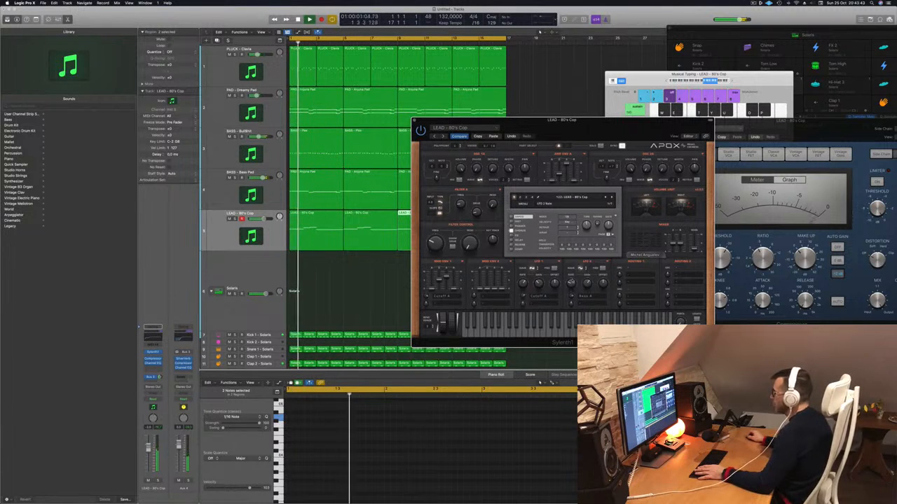
Step: Try Reso A and B as the LFO 2 target, route LFO 2 to Pan A and B, and replay from the start
{"action": "left_click", "coordinate": [584, 297]}
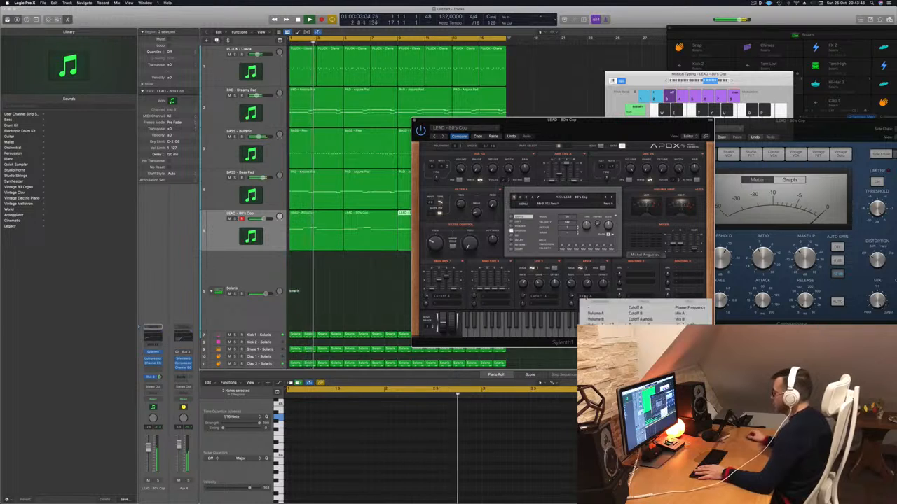
{"action": "left_click", "coordinate": [640, 337]}
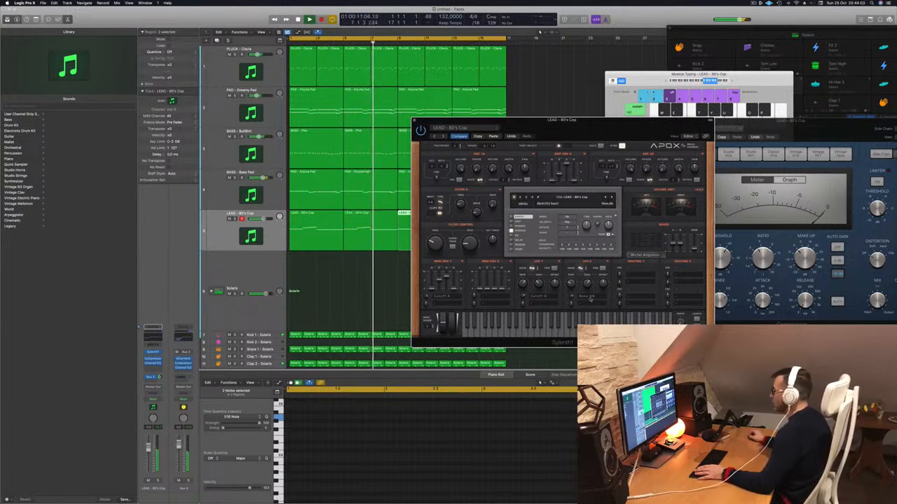
{"action": "left_click", "coordinate": [587, 297]}
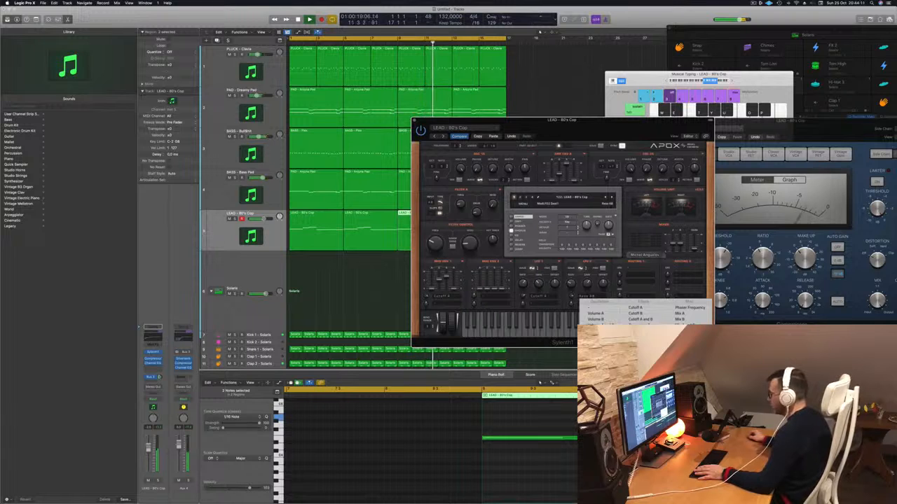
{"action": "left_click", "coordinate": [602, 282]}
{"action": "key", "text": "Return"}
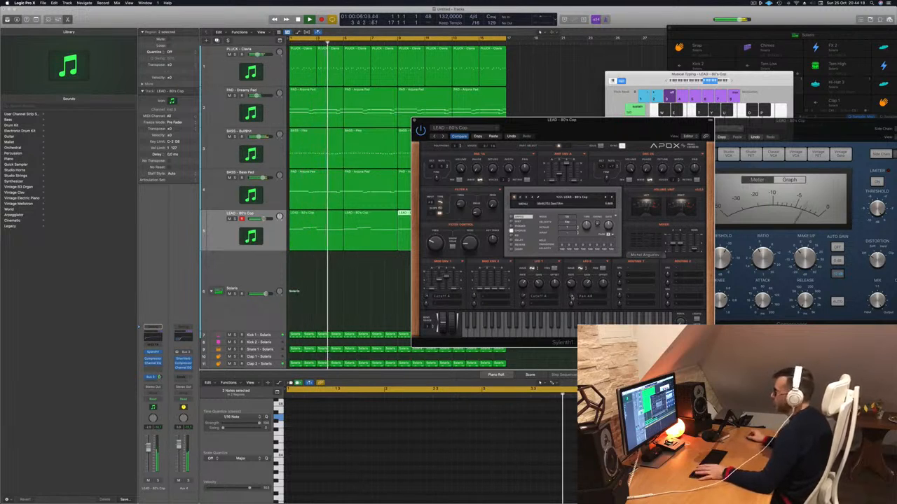
Step: Move the Sylenth1 plug-in window aside and close it to expose the whole arrangement
{"action": "left_click_drag", "start_coordinate": [491, 120], "coordinate": [625, 115]}
{"action": "left_click", "coordinate": [753, 3]}
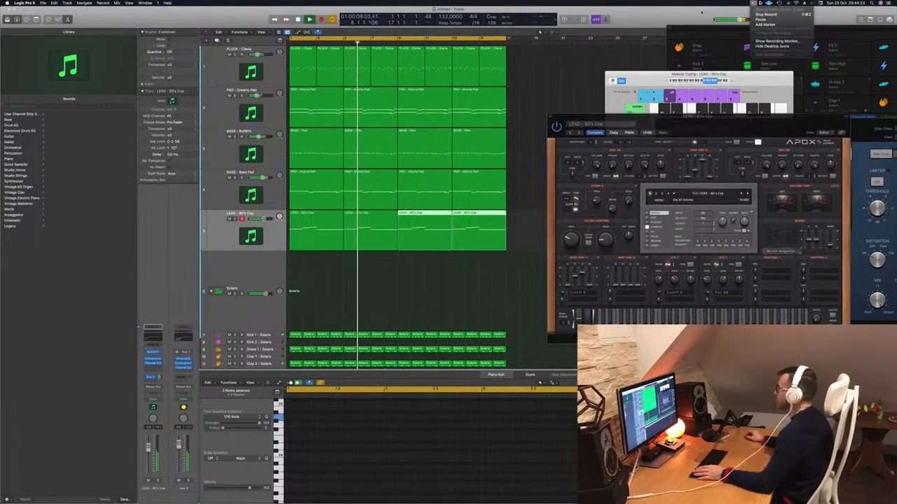
{"action": "left_click", "coordinate": [683, 15]}
{"action": "left_click_drag", "start_coordinate": [552, 118], "coordinate": [480, 121]}
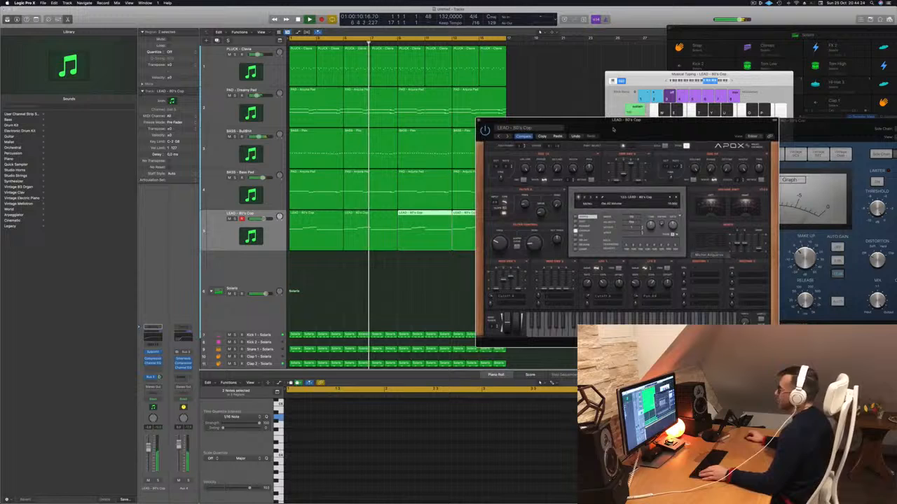
{"action": "left_click", "coordinate": [479, 121]}
{"action": "key", "text": "super+Left"}
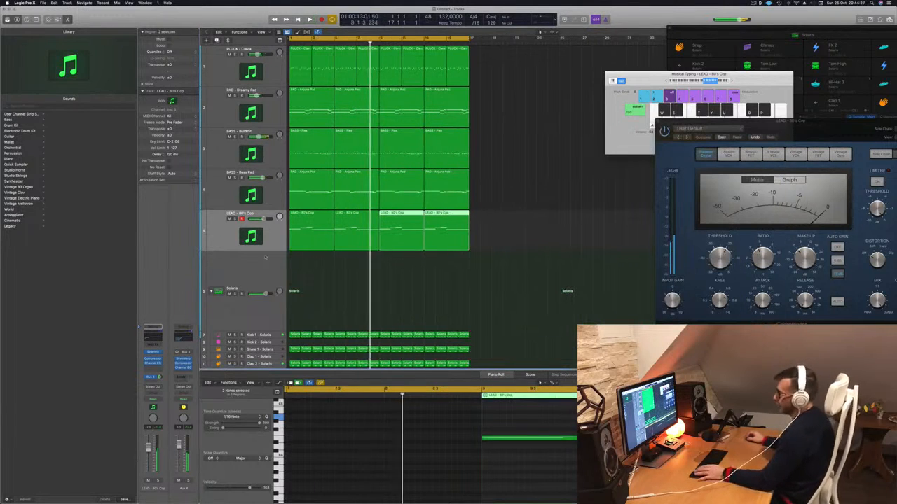
Step: Raise the low-cut band of the lead track's Channel EQ to 346 Hz at 12 dB/Oct, and close the EQ
{"action": "key", "text": "Return"}
{"action": "left_click", "coordinate": [230, 238]}
{"action": "left_click", "coordinate": [153, 364]}
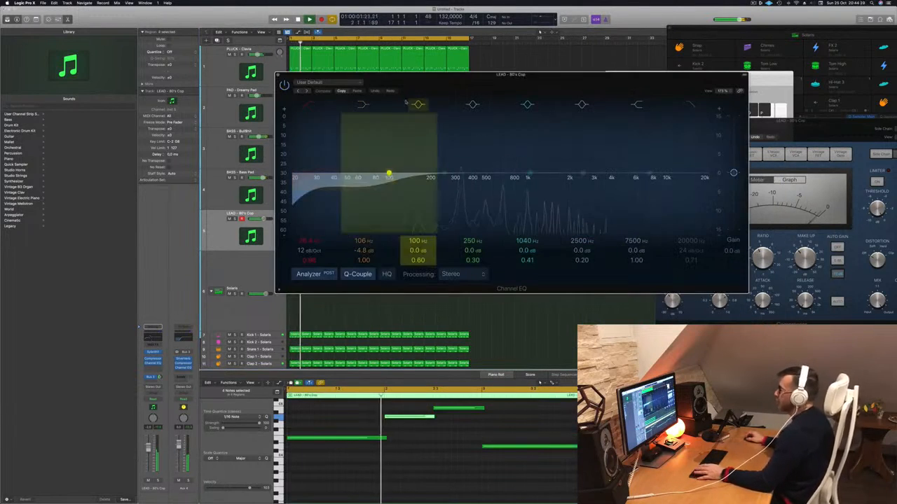
{"action": "left_click", "coordinate": [306, 103]}
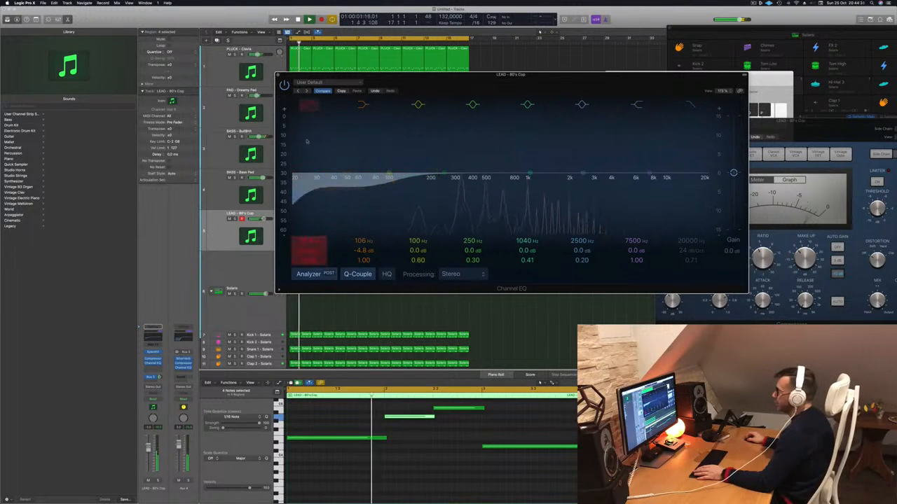
{"action": "left_click_drag", "start_coordinate": [361, 157], "coordinate": [464, 164]}
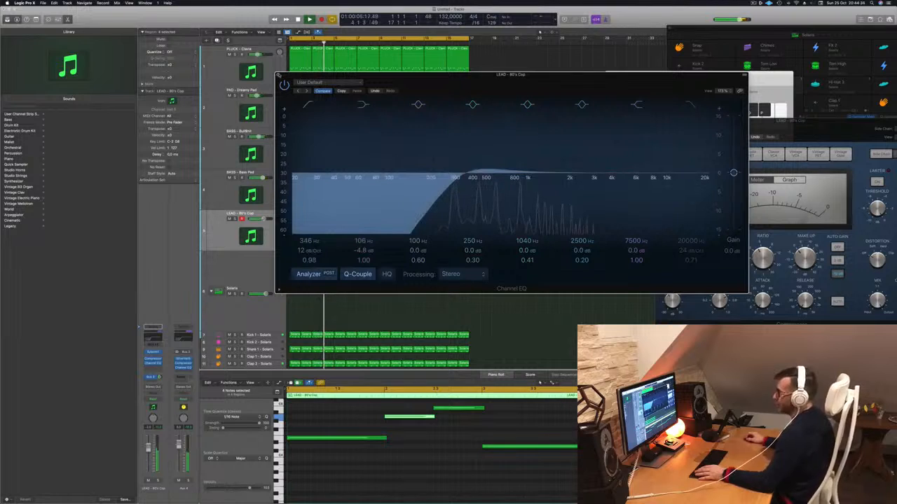
{"action": "left_click", "coordinate": [279, 76]}
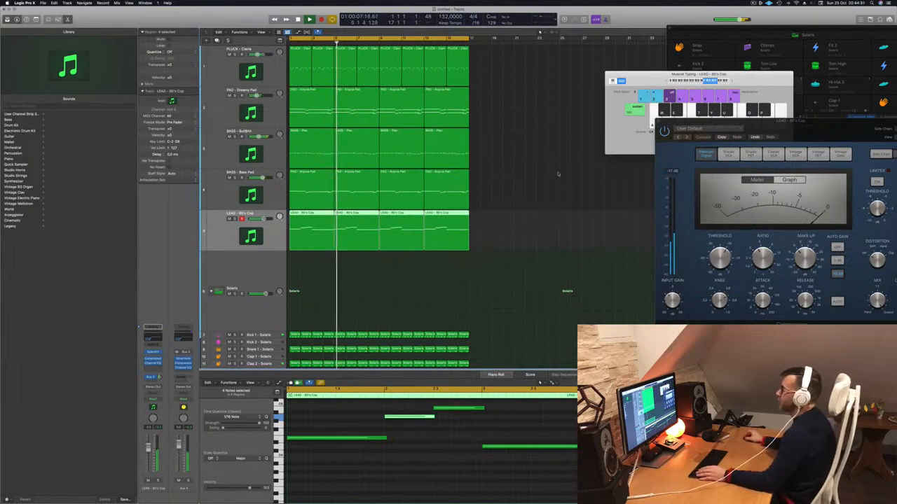
Step: Repeat the regions of all tracks once after bar 16 to extend the arrangement to 32 bars
{"action": "key", "text": "Return"}
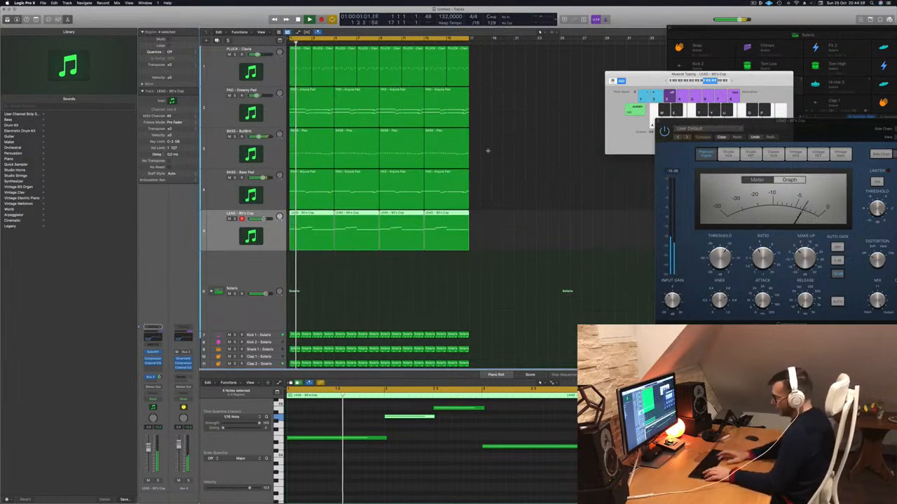
{"action": "key", "text": "super+r"}
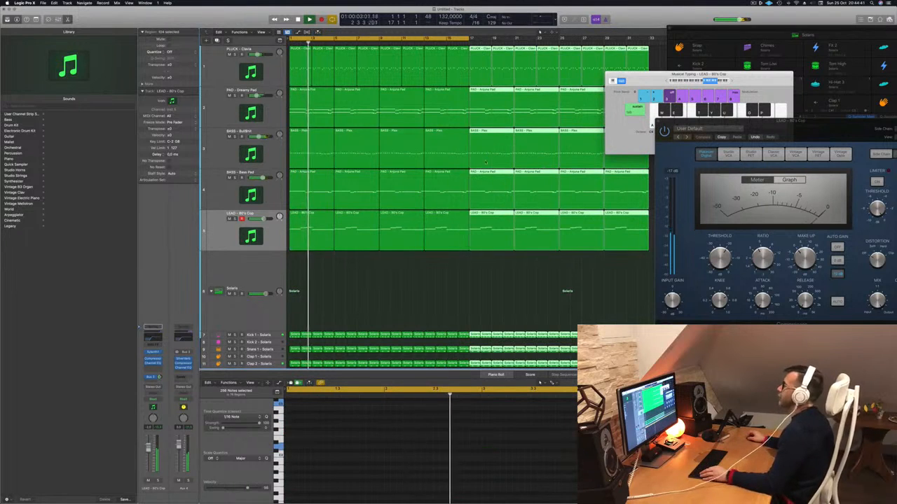
{"action": "key", "text": "super+Left"}
{"action": "key", "text": "super+Left"}
{"action": "key", "text": "super+Left"}
{"action": "key", "text": "super+Right"}
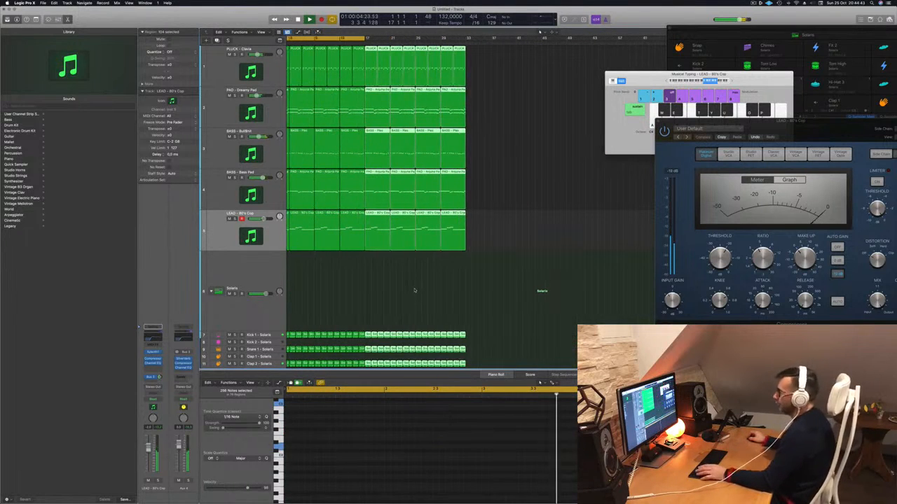
{"action": "key", "text": "super+Right"}
Step: Play the arrangement and check the Kick 1, Snare 1 and Clap 2 tracks of the Solaris drum kit
{"action": "left_click", "coordinate": [268, 334]}
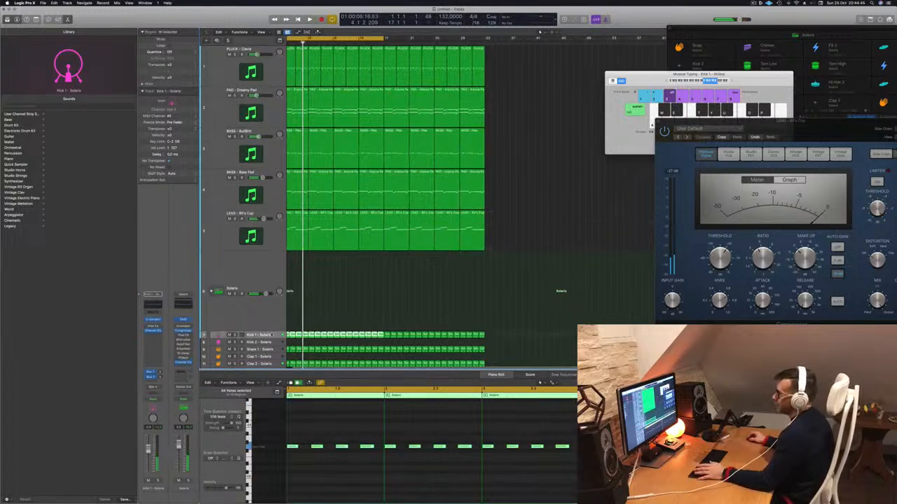
{"action": "key", "text": "space"}
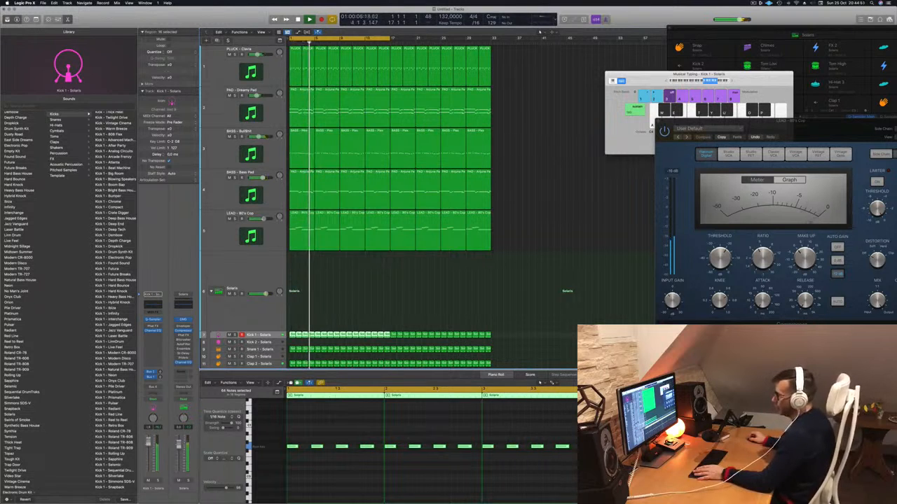
{"action": "scroll", "coordinate": [355, 301], "scroll_direction": "down", "scroll_amount": 2}
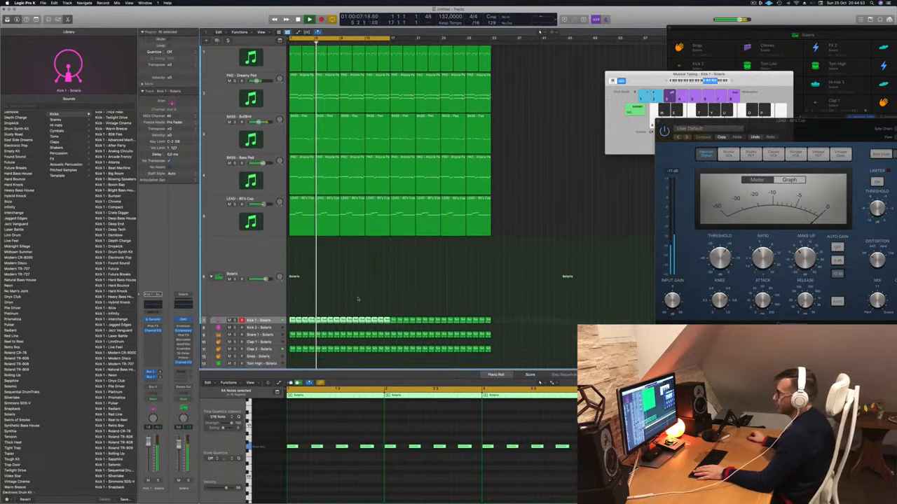
{"action": "left_click", "coordinate": [258, 331]}
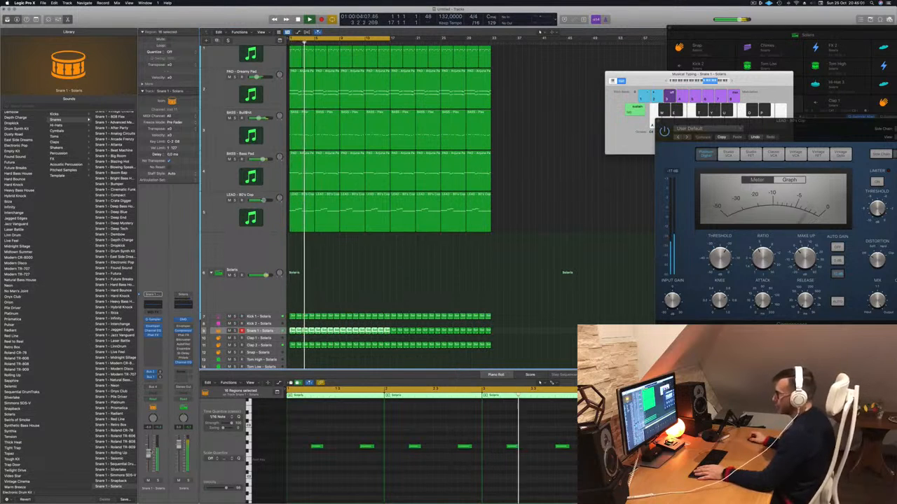
{"action": "key", "text": "Down"}
{"action": "key", "text": "Down"}
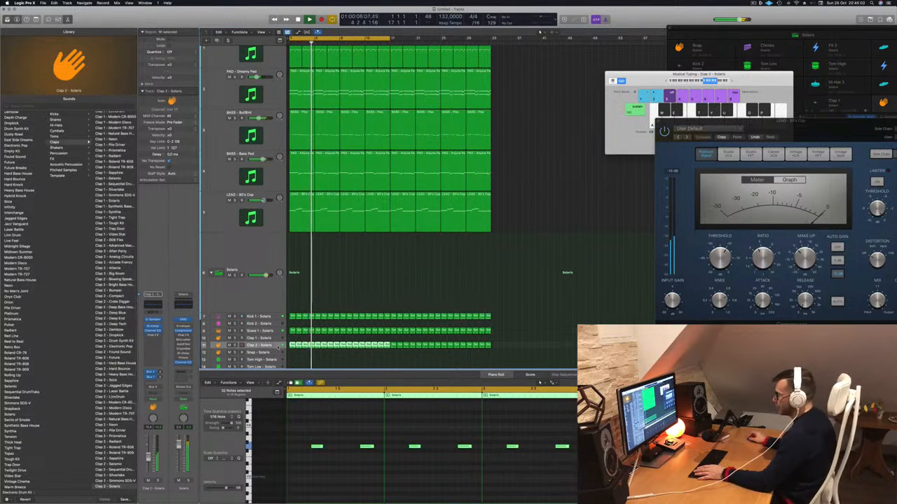
Step: Extend the cycle range to bar 33 to cover the whole arrangement, and restart playback from the beginning
{"action": "scroll", "coordinate": [405, 280], "scroll_direction": "up", "scroll_amount": 1}
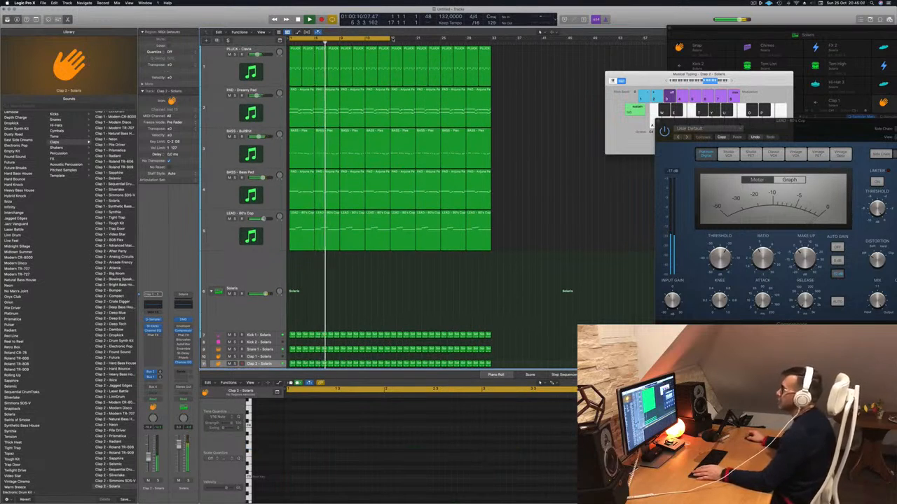
{"action": "left_click_drag", "start_coordinate": [390, 38], "coordinate": [491, 40]}
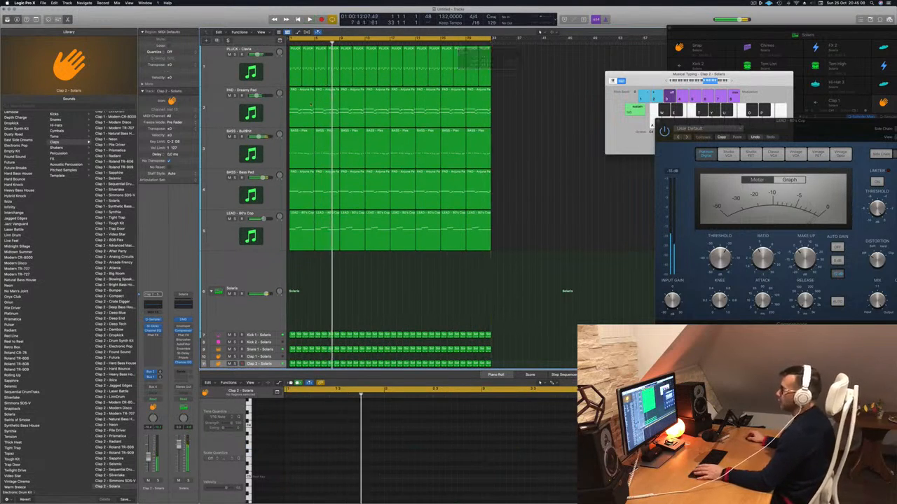
{"action": "key", "text": "Return"}
Step: Record a Sylenth1 filter cutoff movement on the PAD - Dreamy Pad track during playback, and close the synth window
{"action": "left_click", "coordinate": [223, 108]}
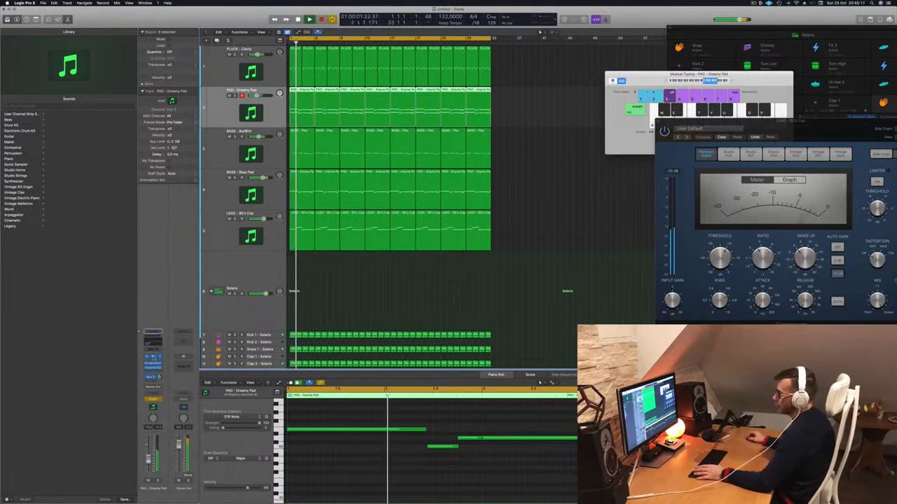
{"action": "left_click", "coordinate": [153, 357]}
{"action": "key", "text": "space"}
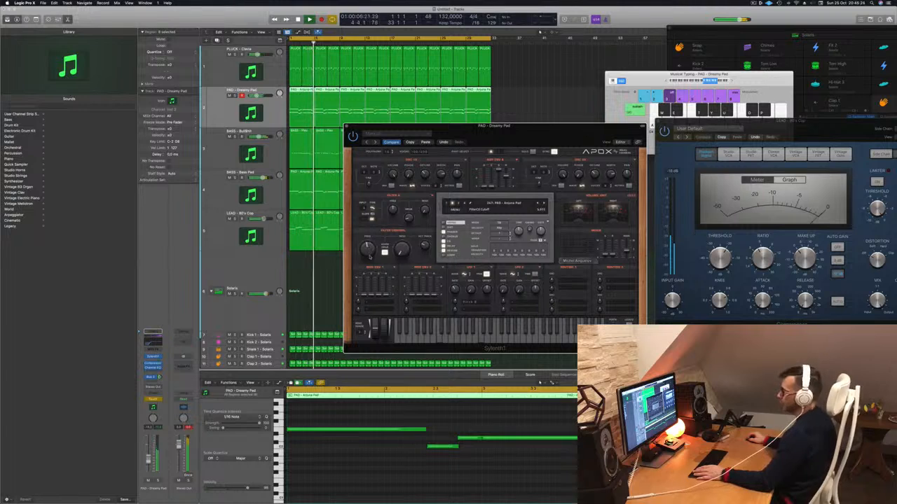
{"action": "left_click", "coordinate": [346, 127]}
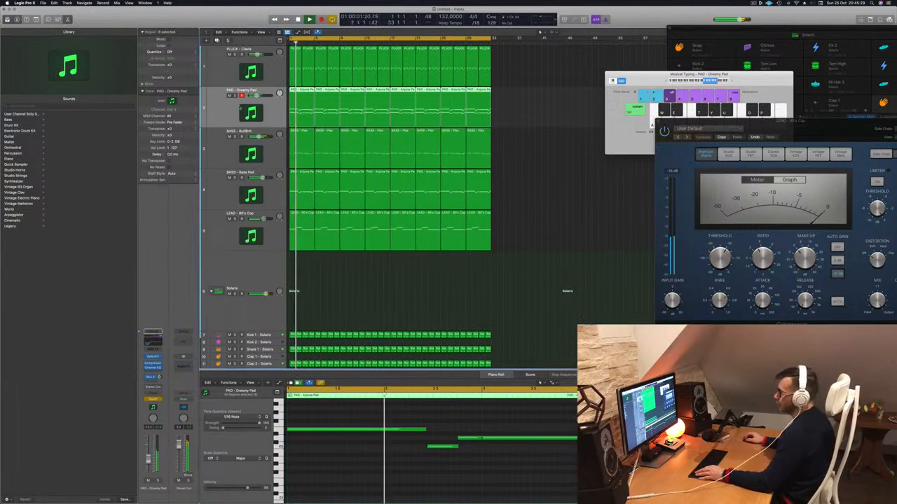
Step: Hide the Musical Typing keyboard and show the automation lanes on the tracks
{"action": "left_click", "coordinate": [639, 80]}
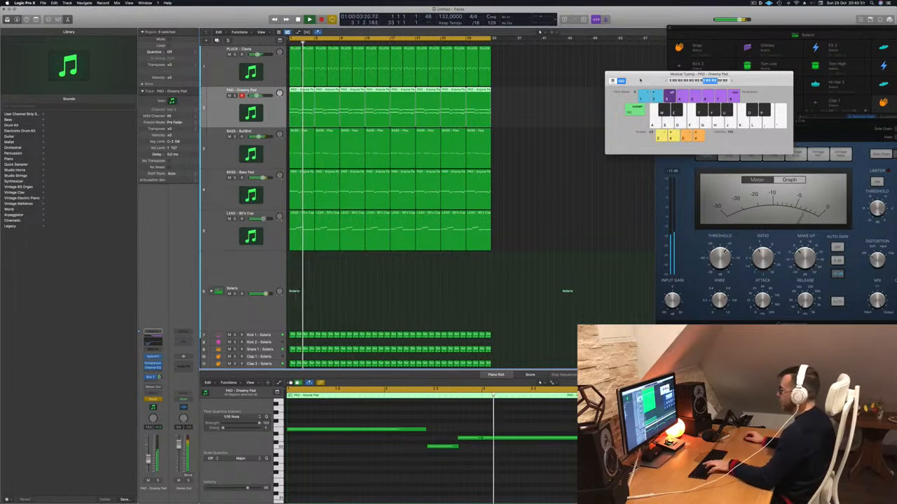
{"action": "key", "text": "super+k"}
{"action": "key", "text": "a"}
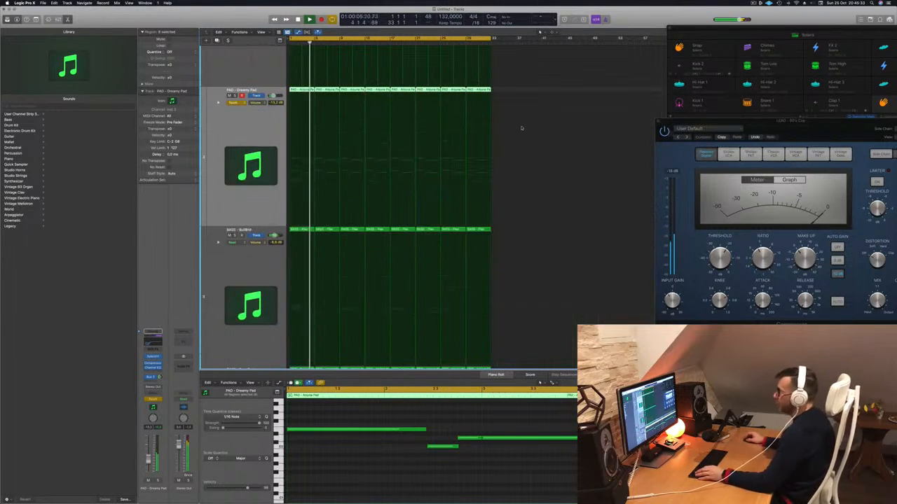
Step: Set the automation mode of the PAD - Dreamy Pad track to Read and restart playback
{"action": "left_click", "coordinate": [234, 102]}
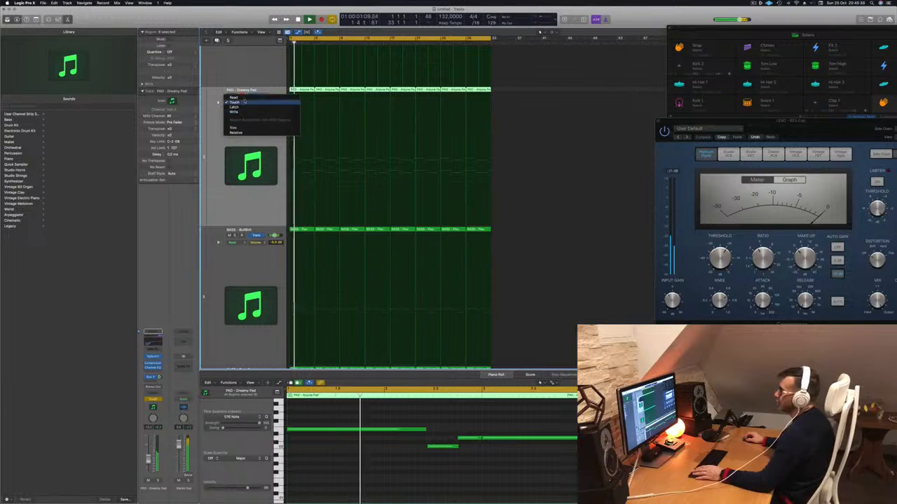
{"action": "left_click", "coordinate": [238, 98]}
{"action": "key", "text": "Return"}
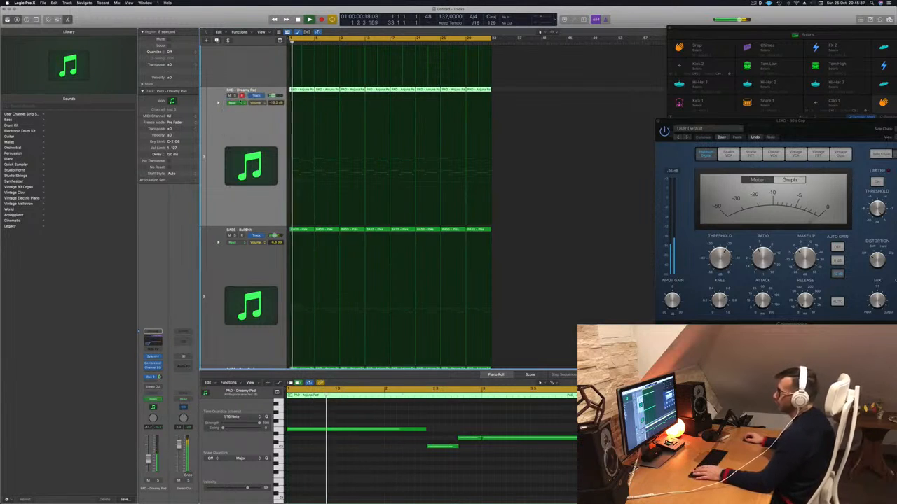
{"action": "left_click", "coordinate": [242, 102]}
{"action": "left_click", "coordinate": [242, 103]}
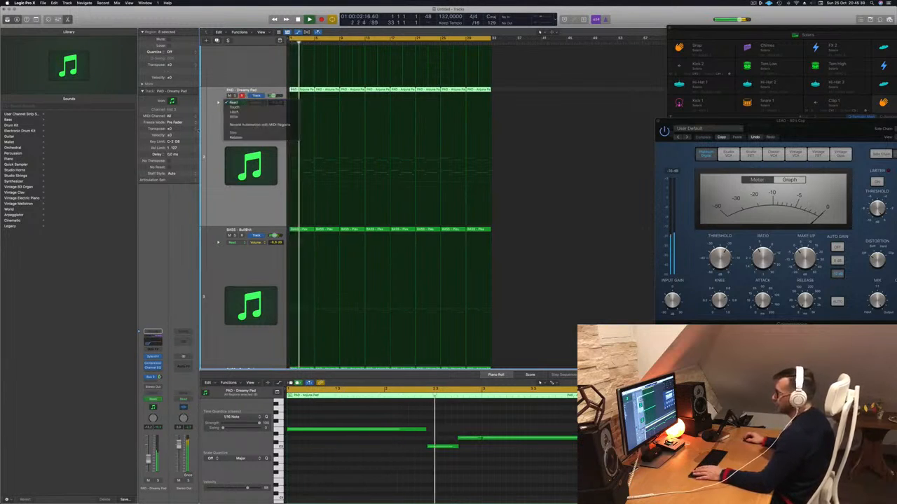
Step: Display the pad track's Sylenth1 FilterCtl Cutoff automation and clear the recorded points at the start of the curve
{"action": "left_click", "coordinate": [257, 103]}
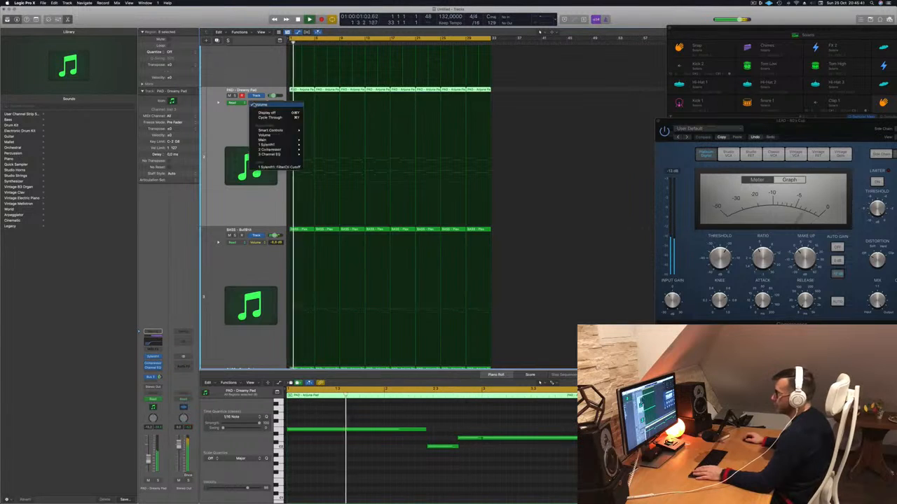
{"action": "left_click", "coordinate": [274, 167]}
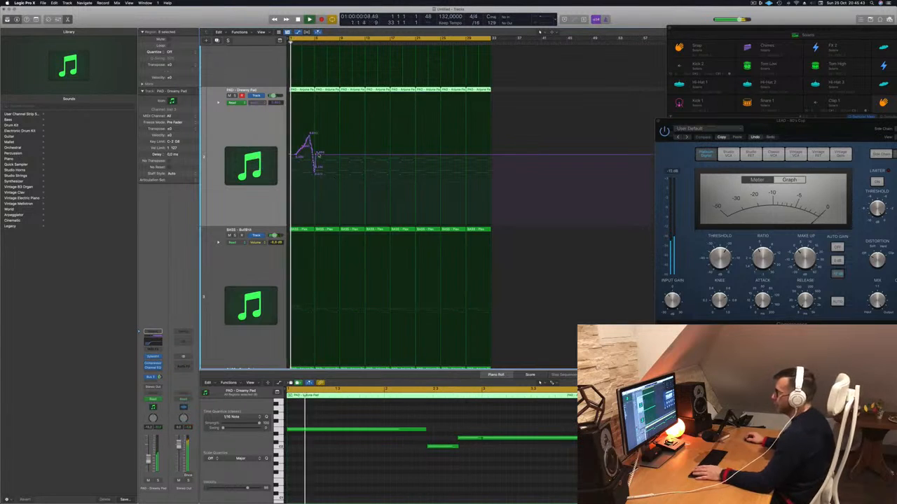
{"action": "left_click", "coordinate": [315, 156]}
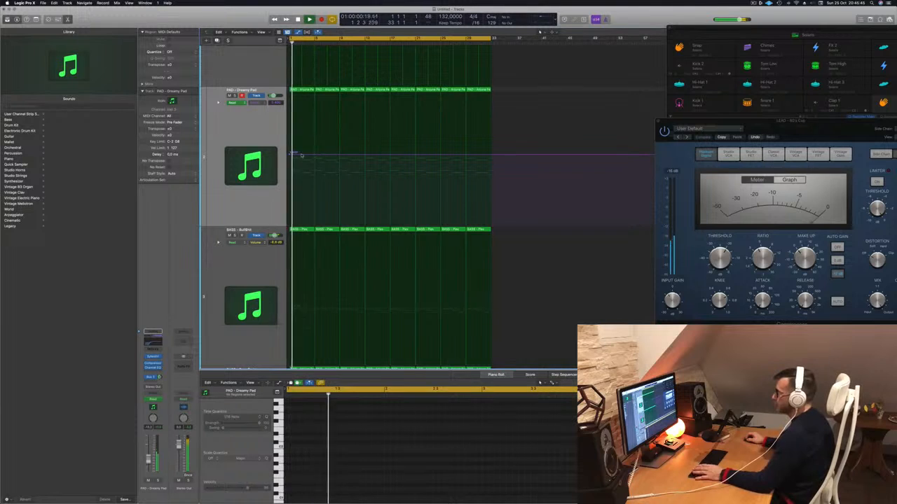
Step: Draw a pad cutoff ramp rising from bar 1 to about bar 9, and tighten the steep drop at its end
{"action": "left_click_drag", "start_coordinate": [301, 155], "coordinate": [342, 191]}
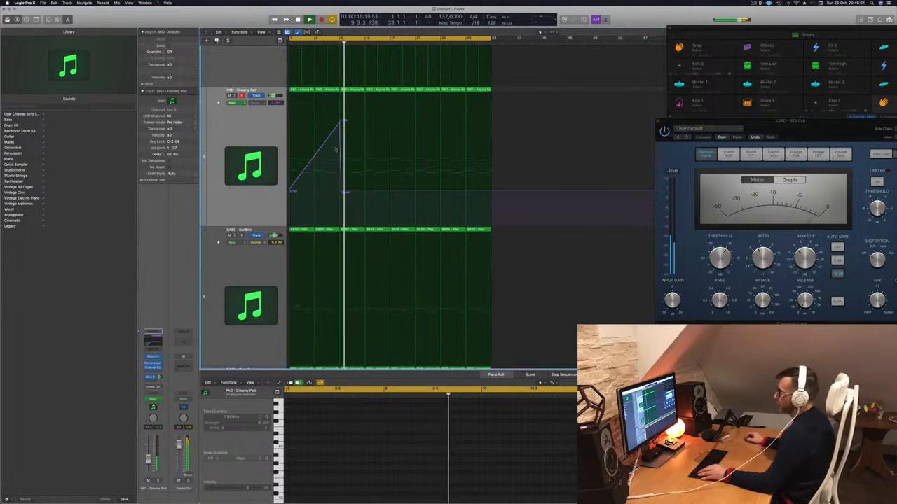
{"action": "key", "text": "super+Right"}
{"action": "left_click_drag", "start_coordinate": [340, 122], "coordinate": [336, 123]}
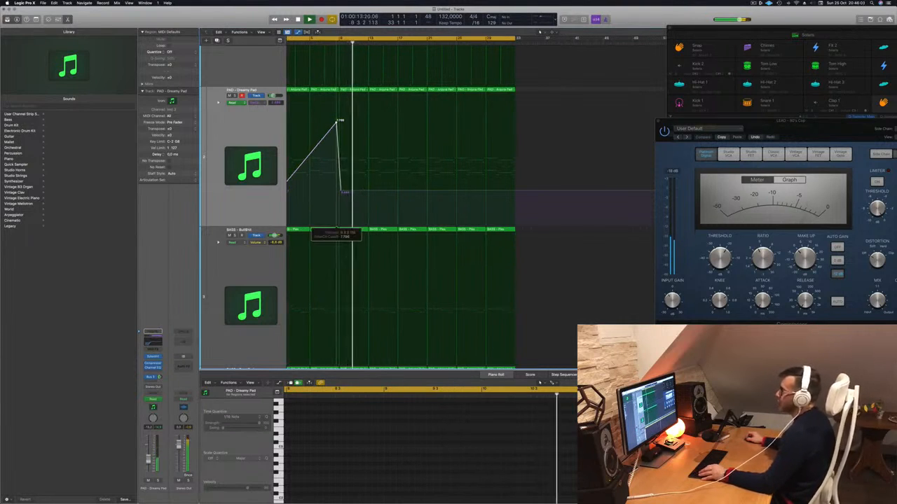
{"action": "left_click_drag", "start_coordinate": [342, 191], "coordinate": [339, 191]}
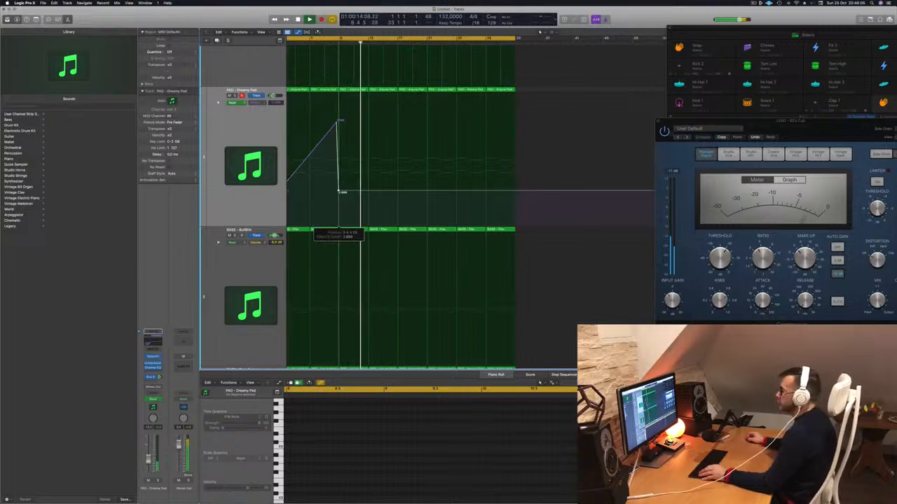
{"action": "key", "text": "super+Left"}
Step: Continue the pad cutoff curve with a rise to bar 17, a fall to about bar 25 and a rise to bar 33
{"action": "left_click", "coordinate": [393, 191]}
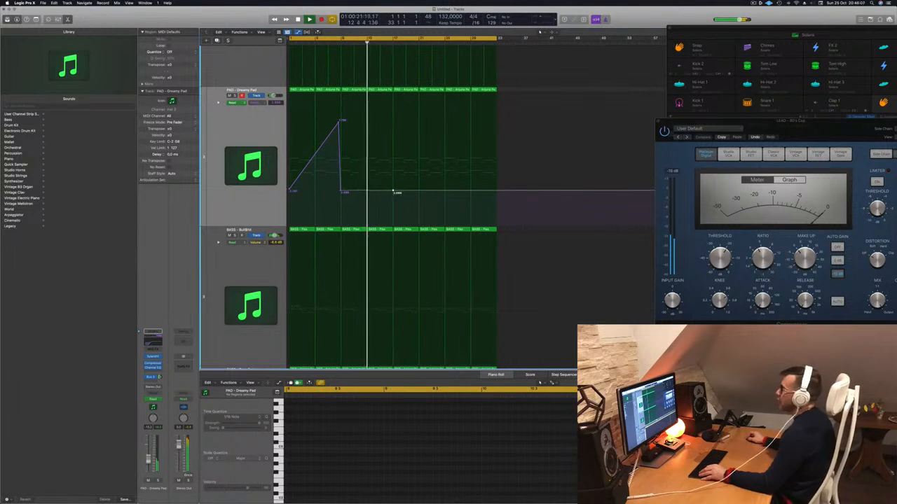
{"action": "left_click_drag", "start_coordinate": [393, 191], "coordinate": [441, 228]}
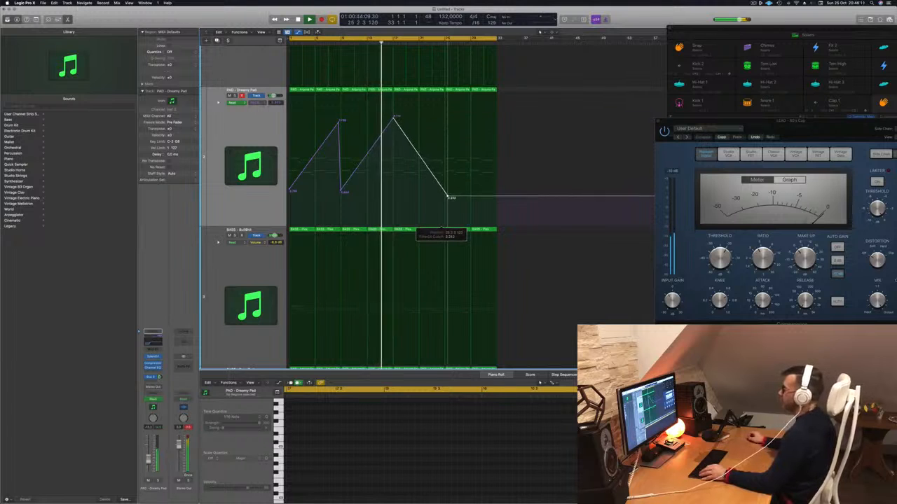
{"action": "left_click_drag", "start_coordinate": [447, 197], "coordinate": [498, 119]}
{"action": "scroll", "coordinate": [416, 129], "scroll_direction": "down", "scroll_amount": 3}
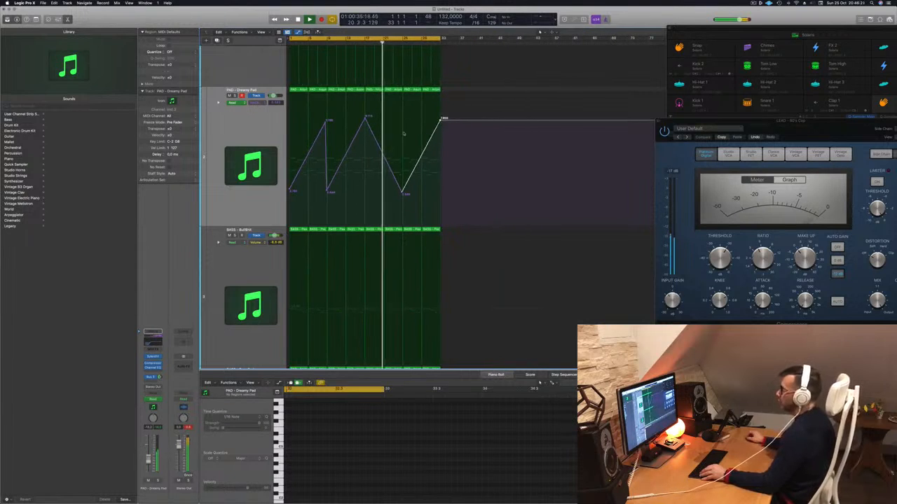
Step: Check the PLUCK track and the first BASS track, viewing the bass track's Sylenth1 settings and closing them again
{"action": "scroll", "coordinate": [236, 68], "scroll_direction": "up", "scroll_amount": 3}
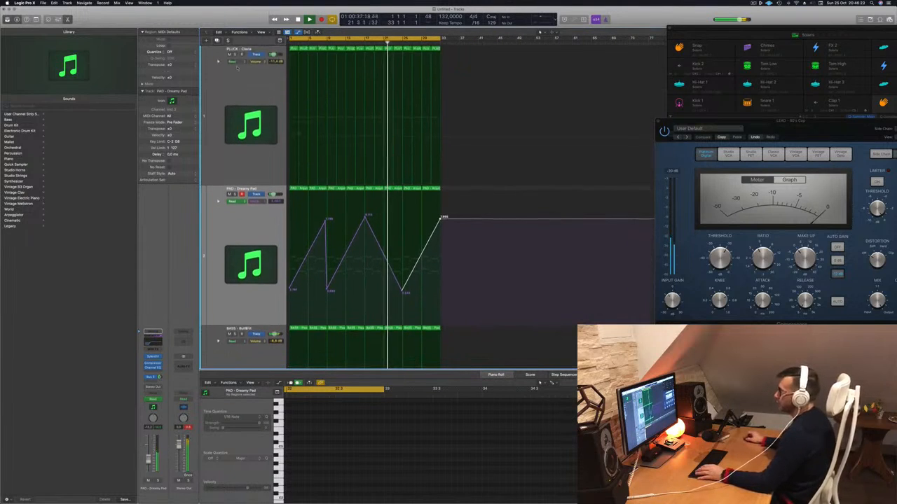
{"action": "left_click", "coordinate": [235, 54]}
{"action": "left_click", "coordinate": [228, 84]}
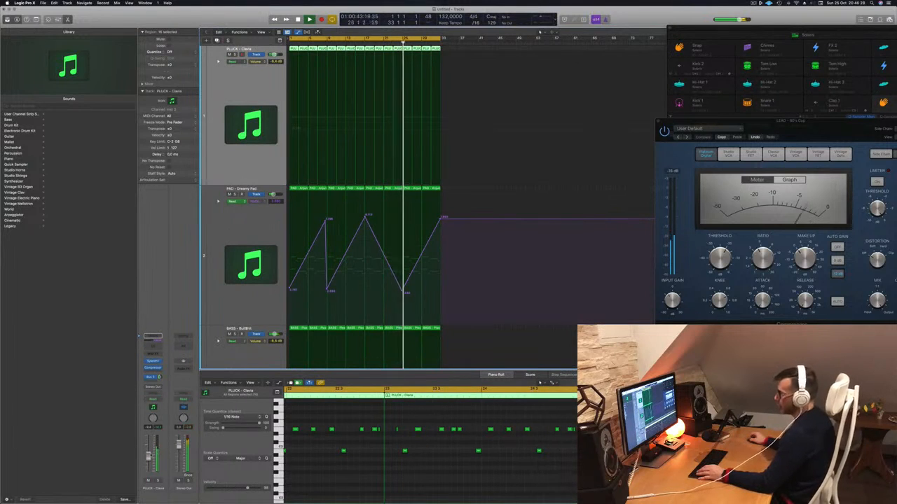
{"action": "scroll", "coordinate": [246, 328], "scroll_direction": "down", "scroll_amount": 5}
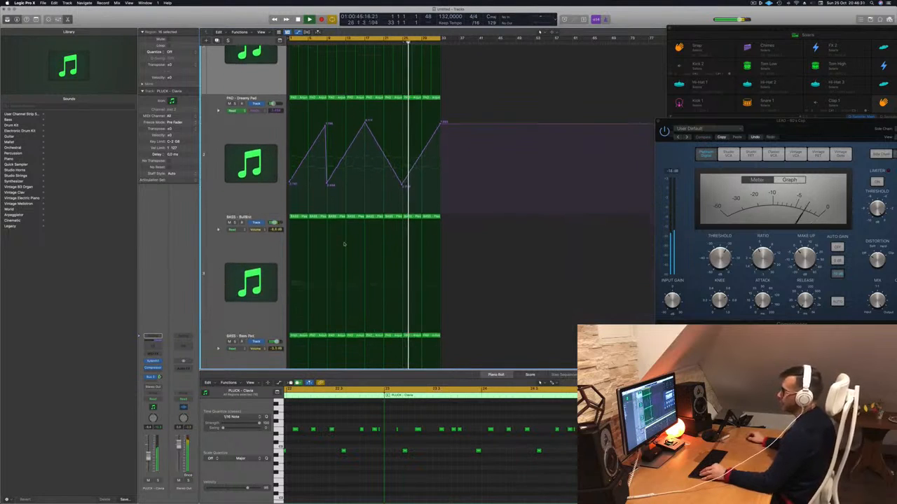
{"action": "left_click", "coordinate": [268, 226]}
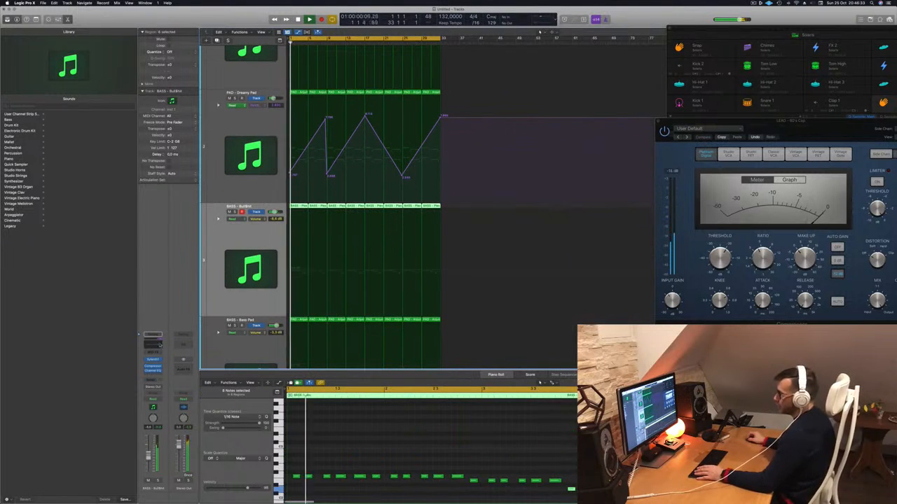
{"action": "left_click", "coordinate": [154, 360]}
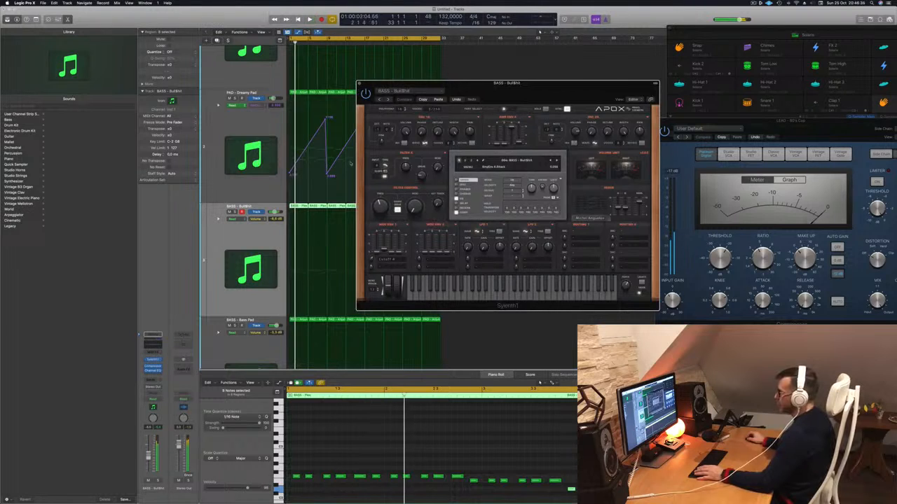
{"action": "left_click", "coordinate": [360, 83]}
Step: Open Sylenth1 on the BASS - Bass Pad track and move its window clear of the arrangement
{"action": "scroll", "coordinate": [322, 238], "scroll_direction": "down", "scroll_amount": 4}
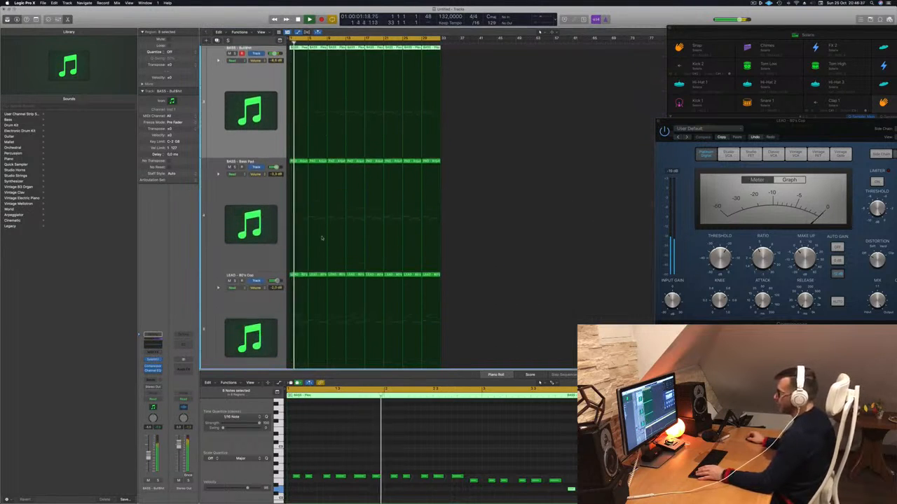
{"action": "left_click", "coordinate": [225, 189]}
{"action": "key", "text": "Return"}
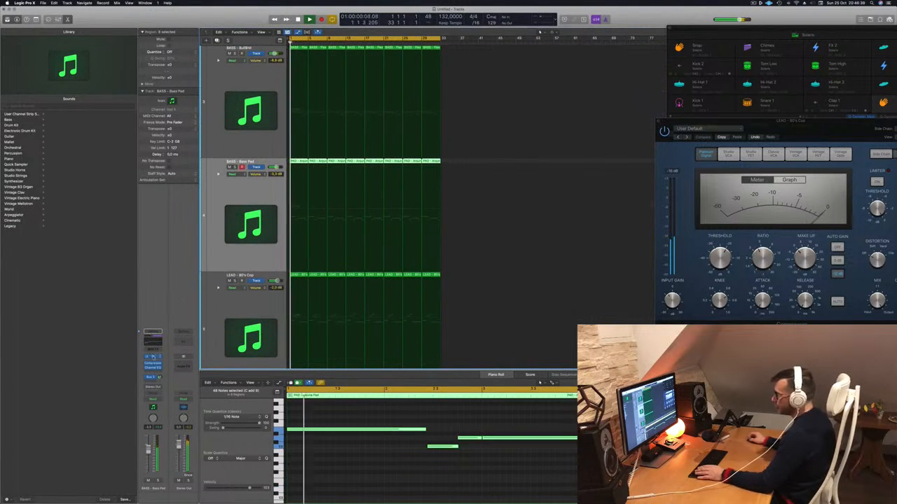
{"action": "left_click", "coordinate": [153, 357]}
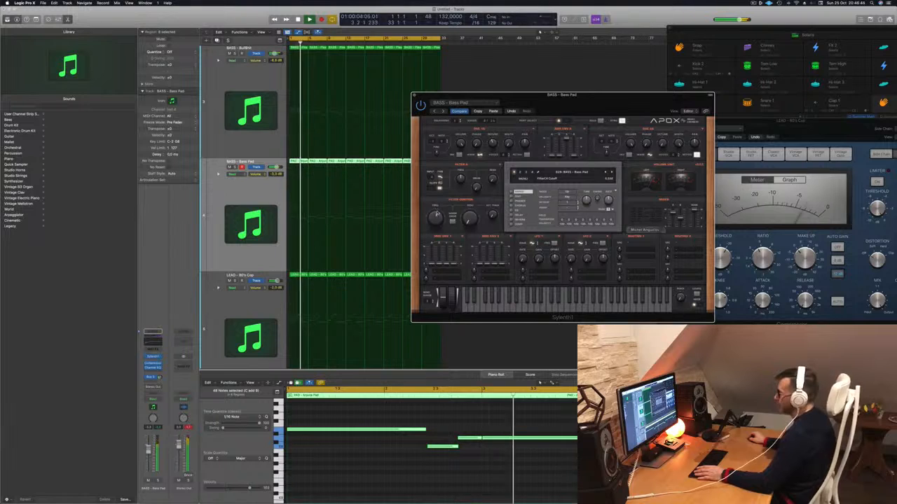
{"action": "left_click_drag", "start_coordinate": [521, 103], "coordinate": [638, 103]}
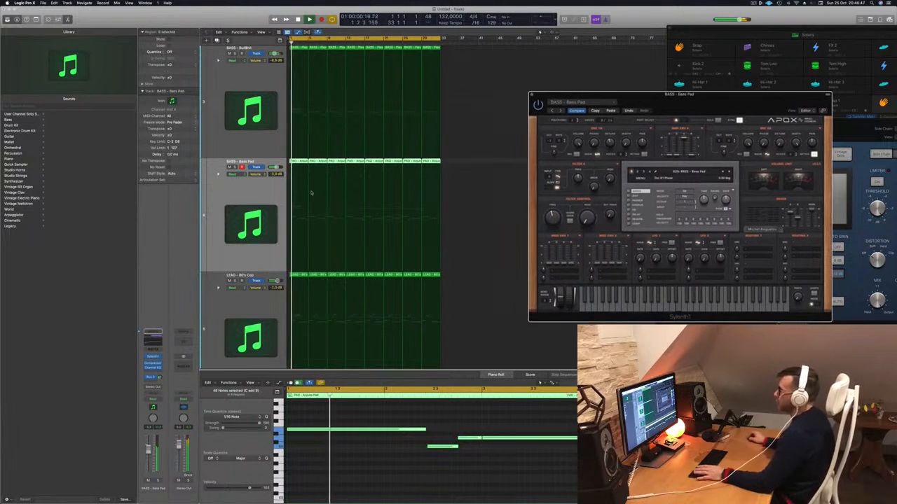
Step: Set the Bass Pad track's automation mode to Touch, move its Sylenth1 window nearer and record a brief filter cutoff move at the start
{"action": "left_click", "coordinate": [254, 191]}
{"action": "key", "text": "space"}
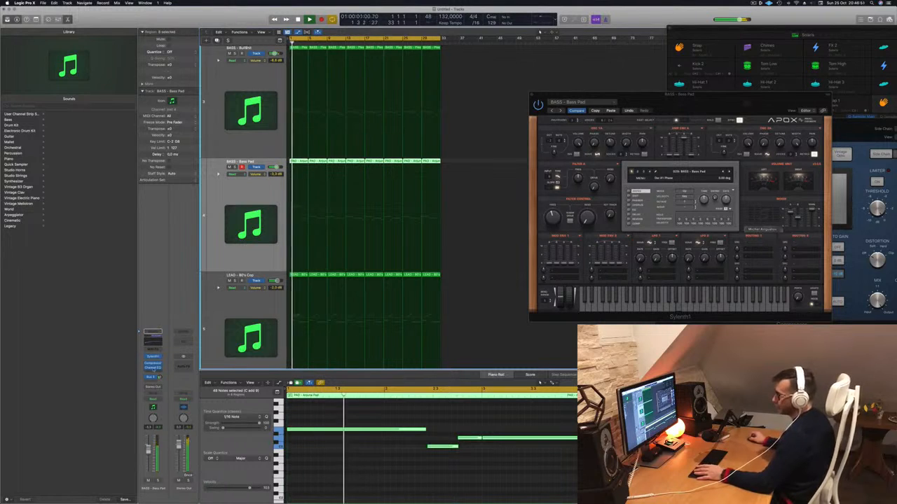
{"action": "left_click", "coordinate": [160, 400]}
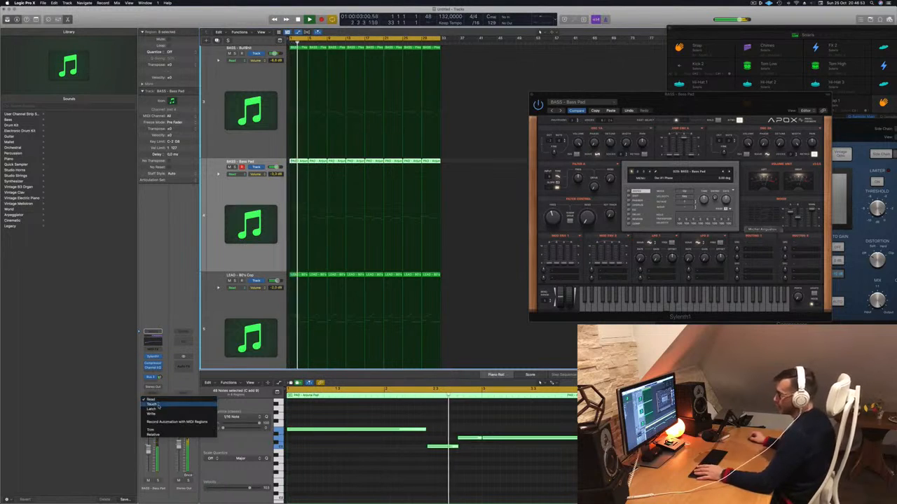
{"action": "left_click", "coordinate": [162, 405]}
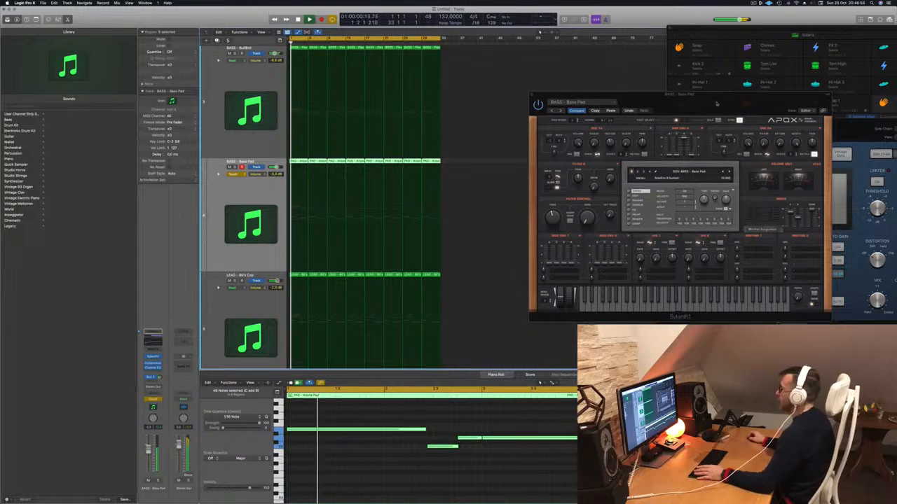
{"action": "left_click_drag", "start_coordinate": [716, 104], "coordinate": [636, 87]}
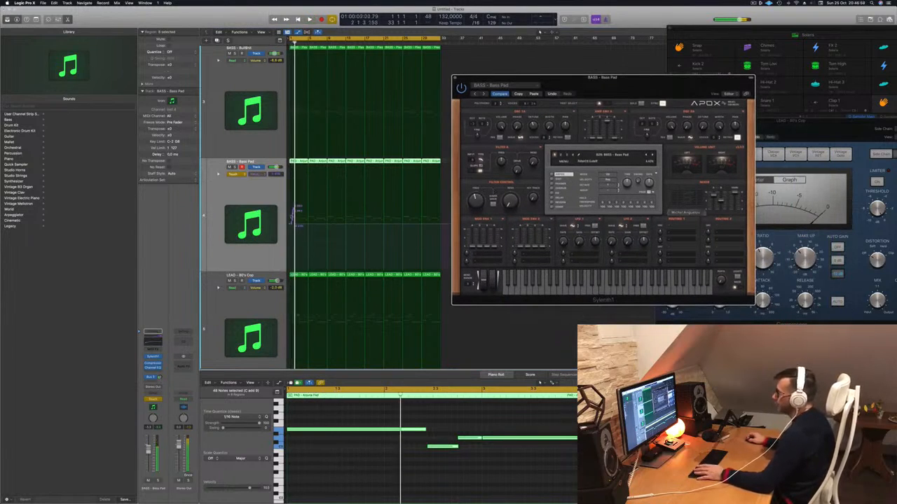
Step: Shape the Bass Pad cutoff curve with lows around bars 9, 17 and 29 and peaks around bars 13, 21 and 33
{"action": "left_click_drag", "start_coordinate": [295, 225], "coordinate": [329, 225]}
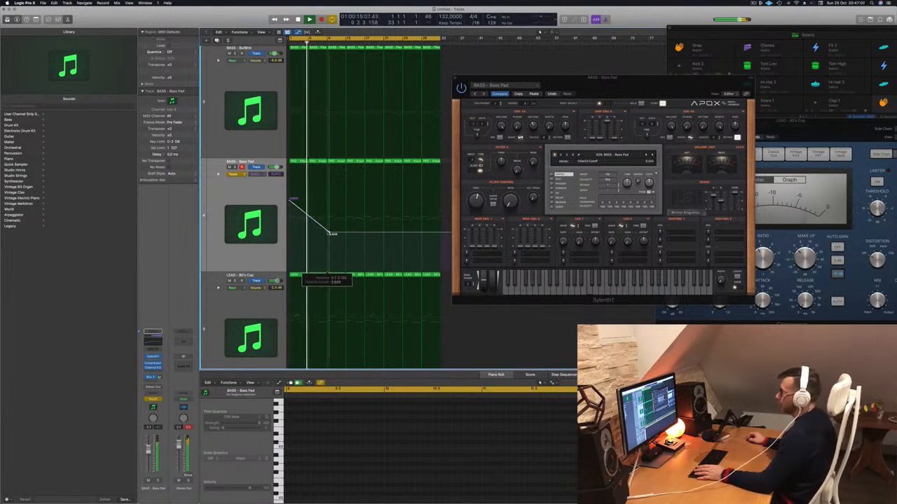
{"action": "left_click_drag", "start_coordinate": [329, 233], "coordinate": [326, 233]}
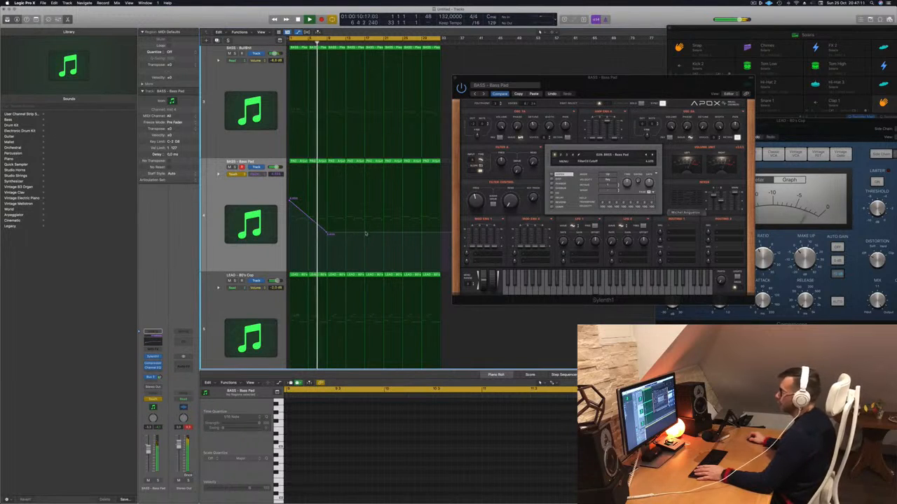
{"action": "left_click_drag", "start_coordinate": [340, 235], "coordinate": [383, 214]}
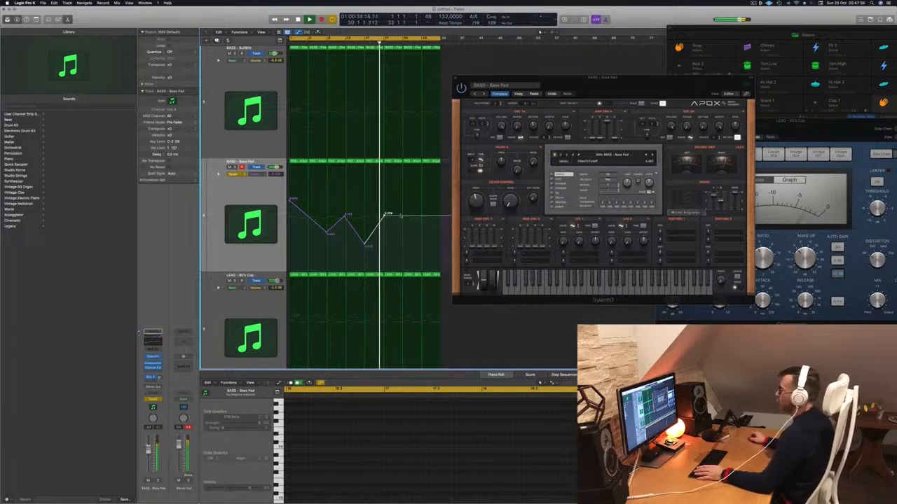
{"action": "left_click_drag", "start_coordinate": [419, 218], "coordinate": [442, 209]}
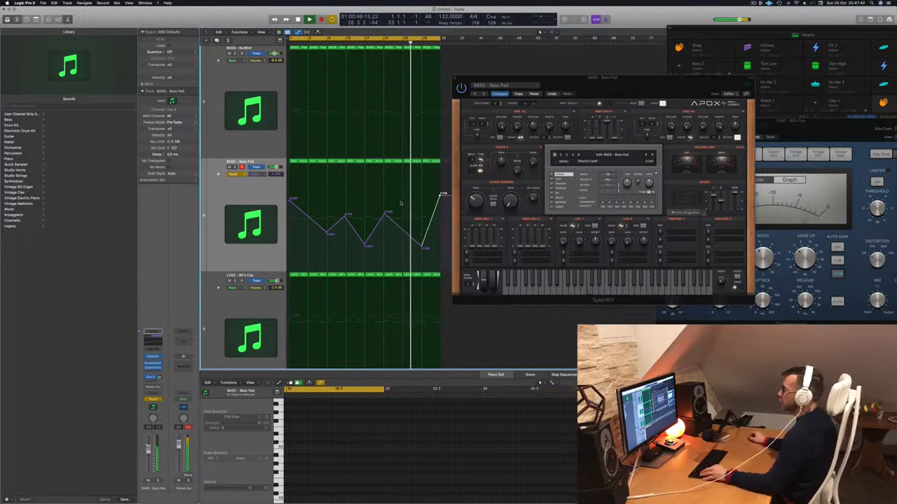
Step: Return the Bass Pad track's automation mode to Read and close its Sylenth1 window
{"action": "scroll", "coordinate": [383, 184], "scroll_direction": "down", "scroll_amount": 5}
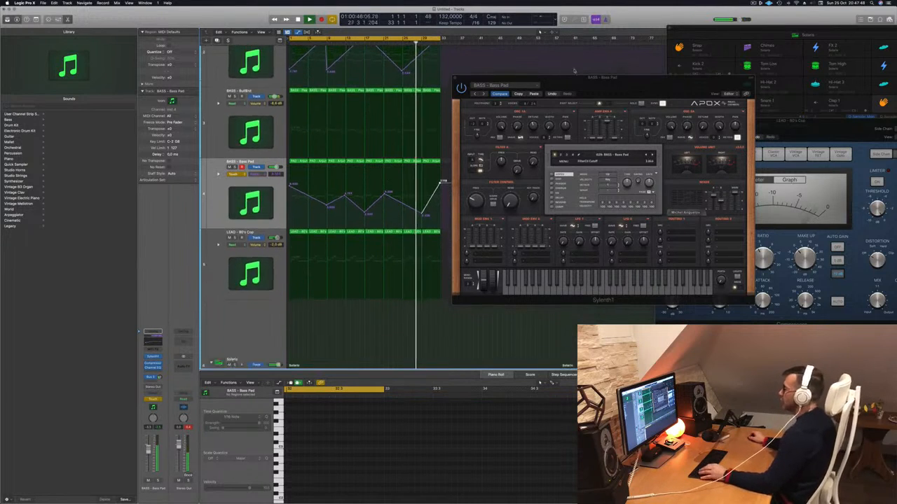
{"action": "left_click_drag", "start_coordinate": [575, 77], "coordinate": [665, 85]}
{"action": "scroll", "coordinate": [406, 293], "scroll_direction": "down", "scroll_amount": 2}
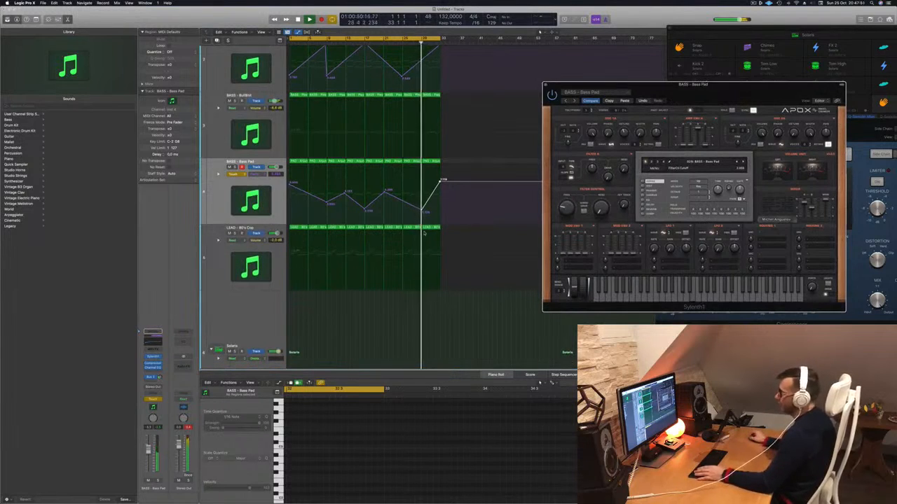
{"action": "scroll", "coordinate": [363, 285], "scroll_direction": "down", "scroll_amount": 2}
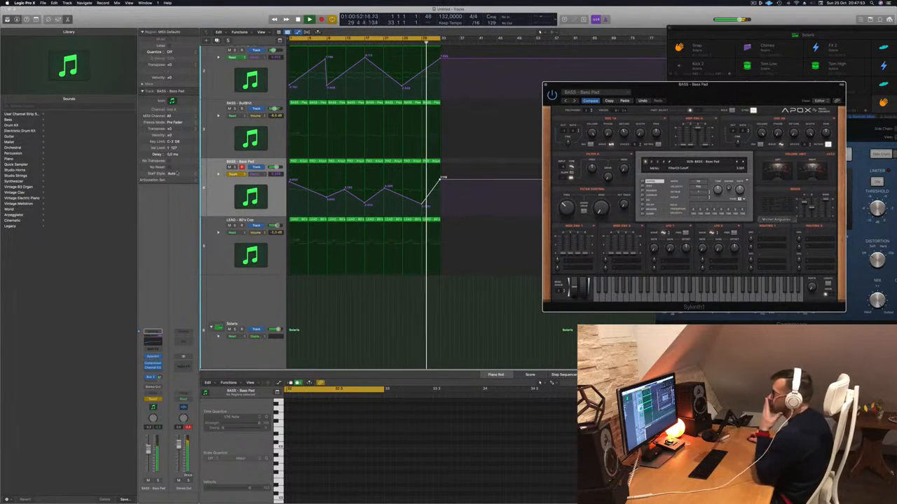
{"action": "left_click", "coordinate": [234, 173]}
{"action": "left_click", "coordinate": [236, 170]}
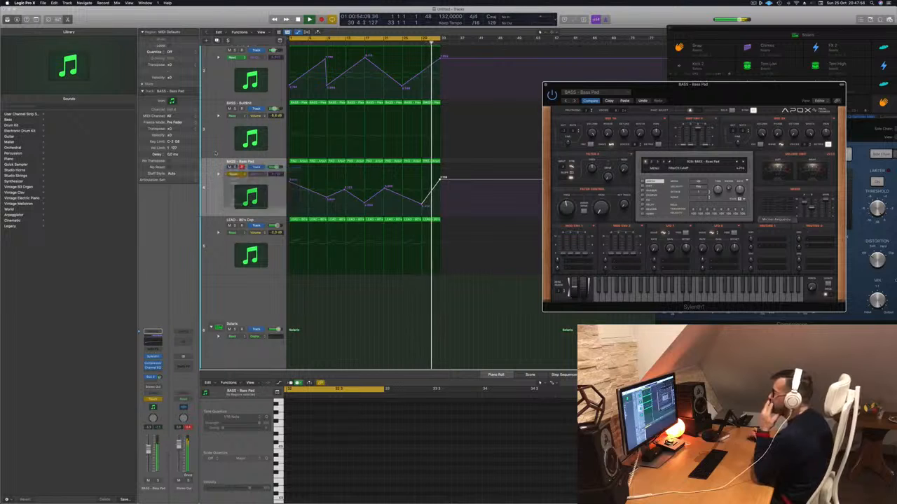
{"action": "scroll", "coordinate": [237, 133], "scroll_direction": "up", "scroll_amount": 3}
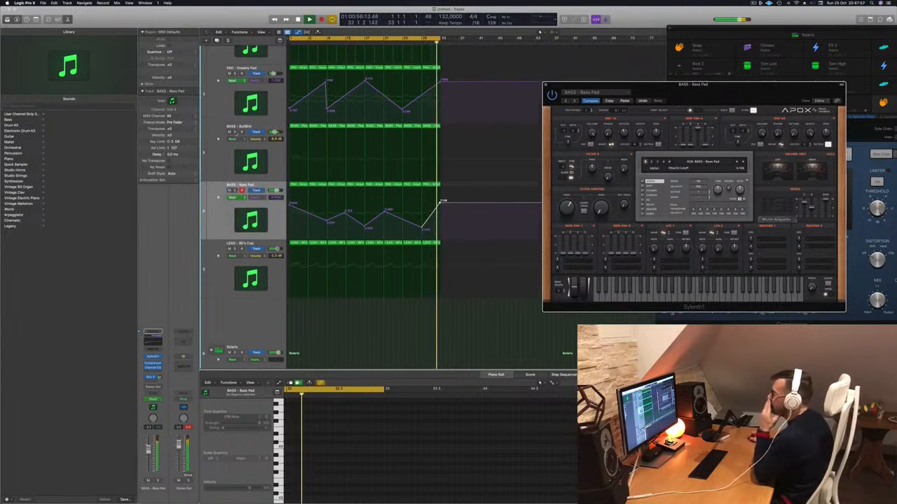
{"action": "left_click", "coordinate": [218, 155]}
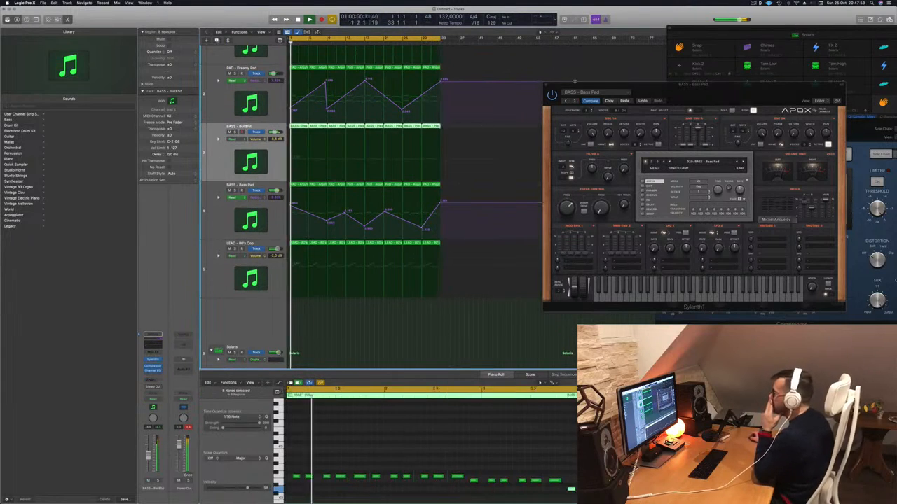
{"action": "left_click_drag", "start_coordinate": [555, 85], "coordinate": [612, 97]}
{"action": "left_click", "coordinate": [602, 98]}
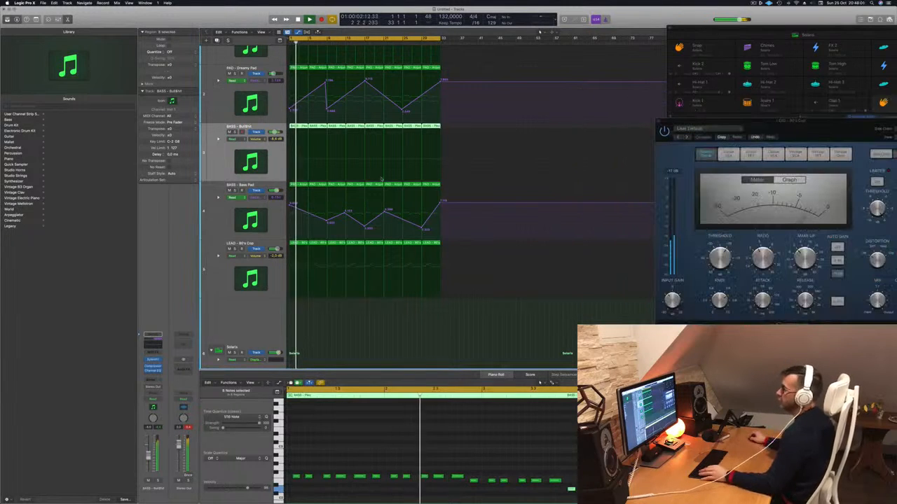
Step: Open Sylenth1 on the LEAD - 80's Cop track and adjust its filter cutoff
{"action": "key", "text": "super+Up"}
{"action": "key", "text": "super+Up"}
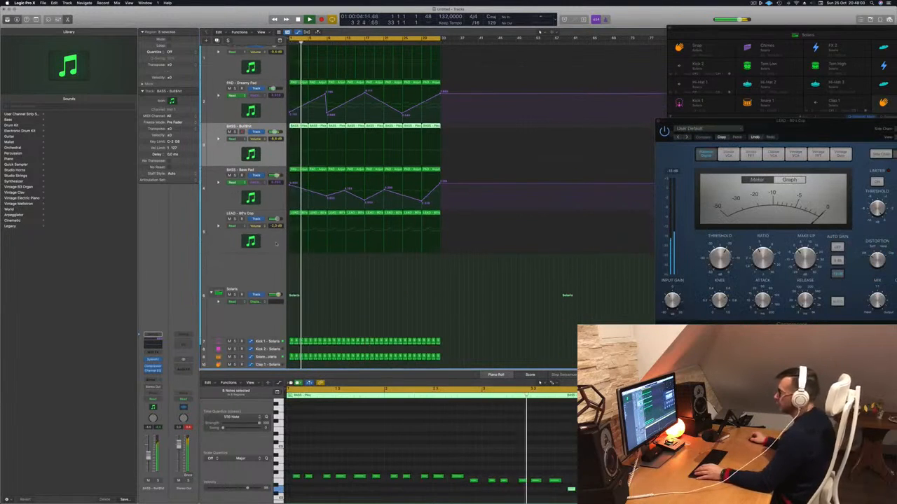
{"action": "left_click", "coordinate": [275, 240]}
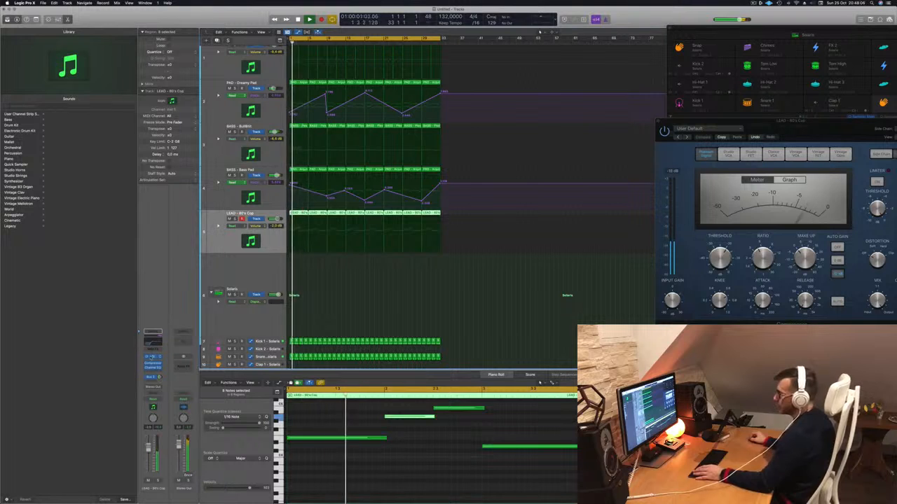
{"action": "left_click", "coordinate": [152, 358]}
{"action": "left_click_drag", "start_coordinate": [505, 248], "coordinate": [504, 240]}
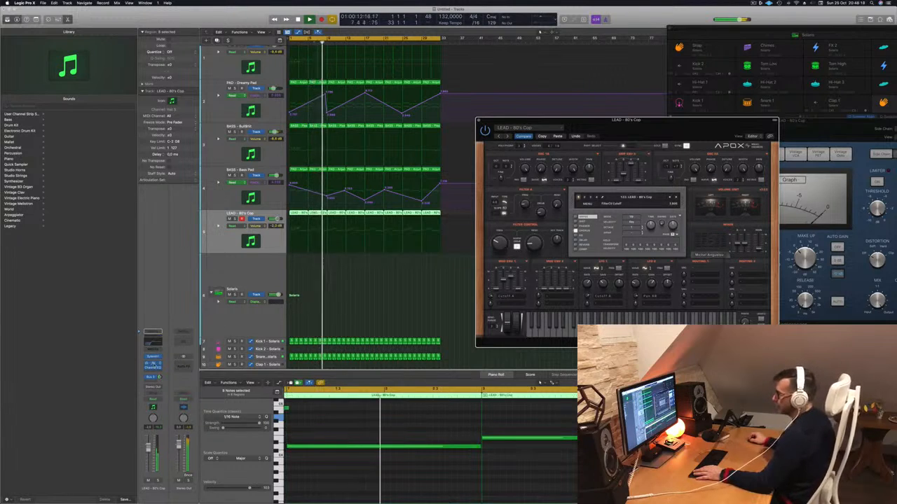
Step: Check the Compressor settings on the lead track, close the plug-in and restart playback from the beginning
{"action": "left_click", "coordinate": [154, 365]}
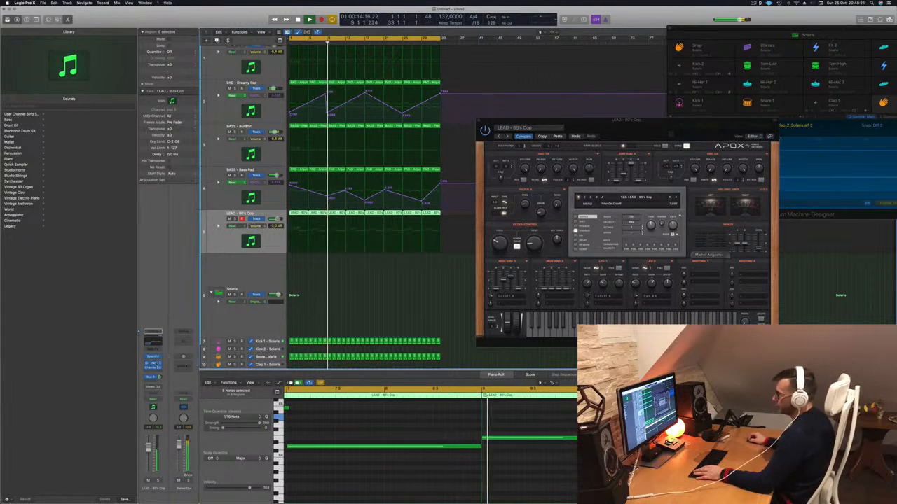
{"action": "left_click", "coordinate": [154, 365]}
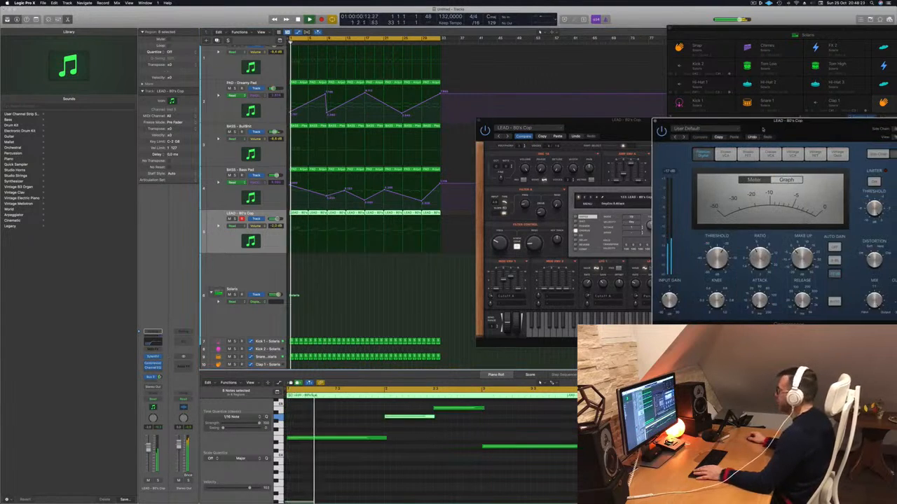
{"action": "left_click_drag", "start_coordinate": [812, 128], "coordinate": [526, 136]}
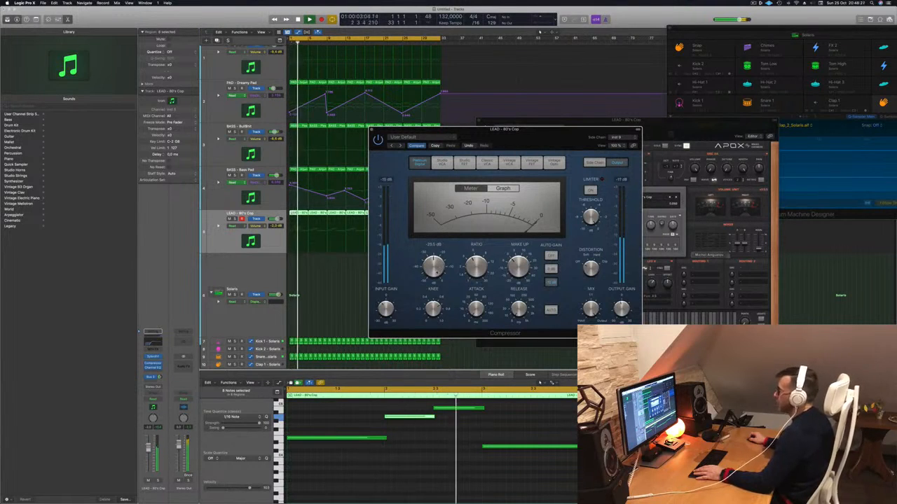
{"action": "left_click", "coordinate": [371, 131]}
{"action": "key", "text": "Return"}
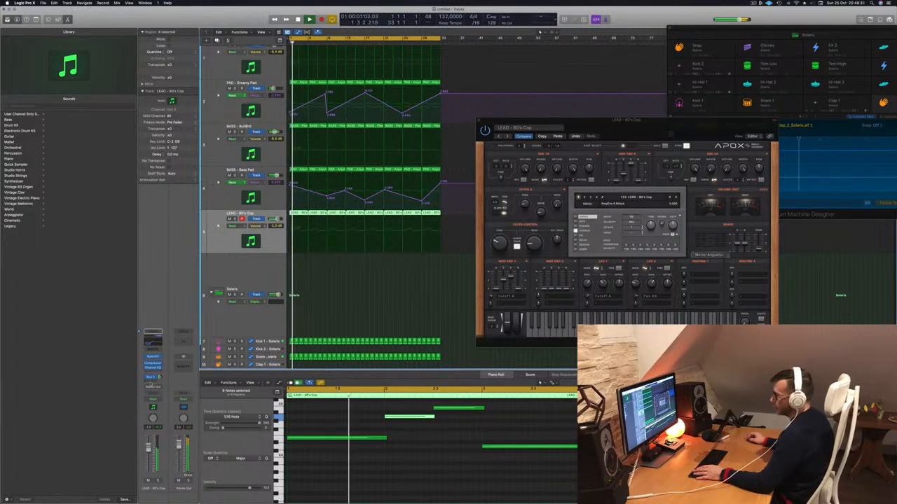
Step: Add a second send from the lead track to an unused bus
{"action": "left_click_drag", "start_coordinate": [160, 378], "coordinate": [161, 377]}
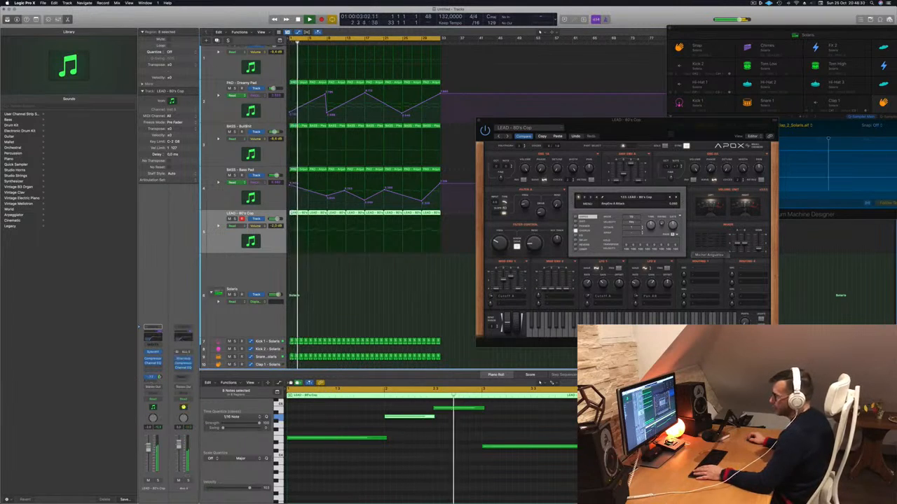
{"action": "left_click", "coordinate": [150, 377]}
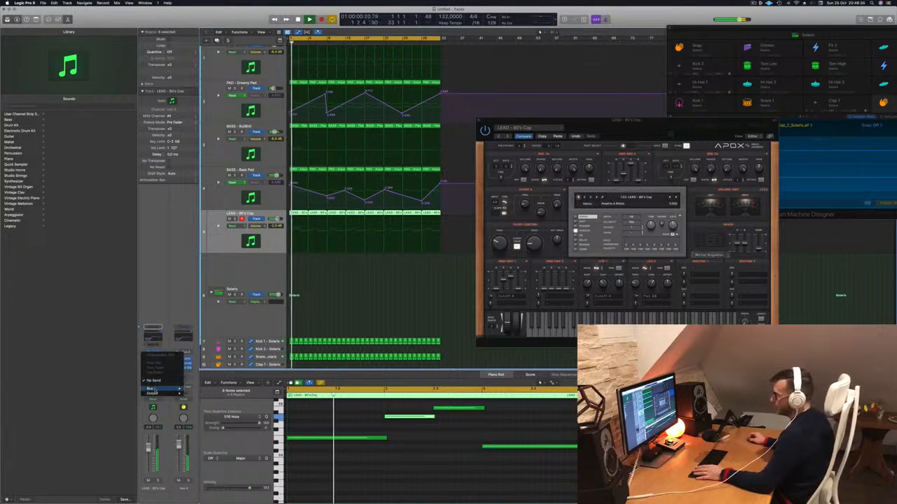
{"action": "mouse_move", "coordinate": [169, 388]}
{"action": "left_click", "coordinate": [197, 333]}
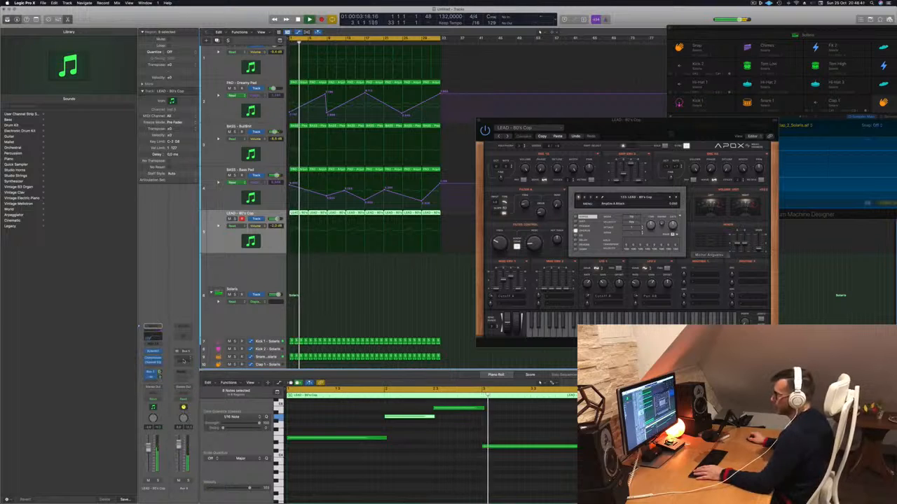
Step: Insert a stereo Tape Delay on the new aux channel and set its wet output to 100%
{"action": "left_click", "coordinate": [184, 360]}
{"action": "mouse_move", "coordinate": [201, 385]}
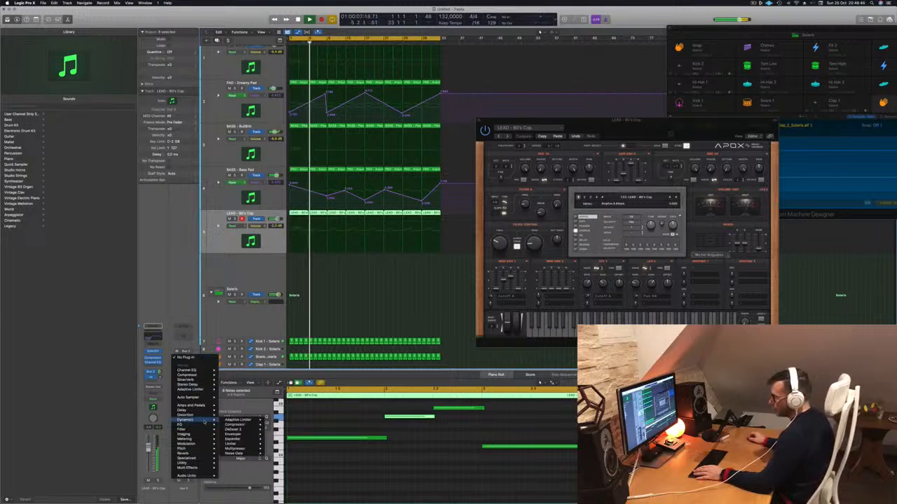
{"action": "mouse_move", "coordinate": [205, 412]}
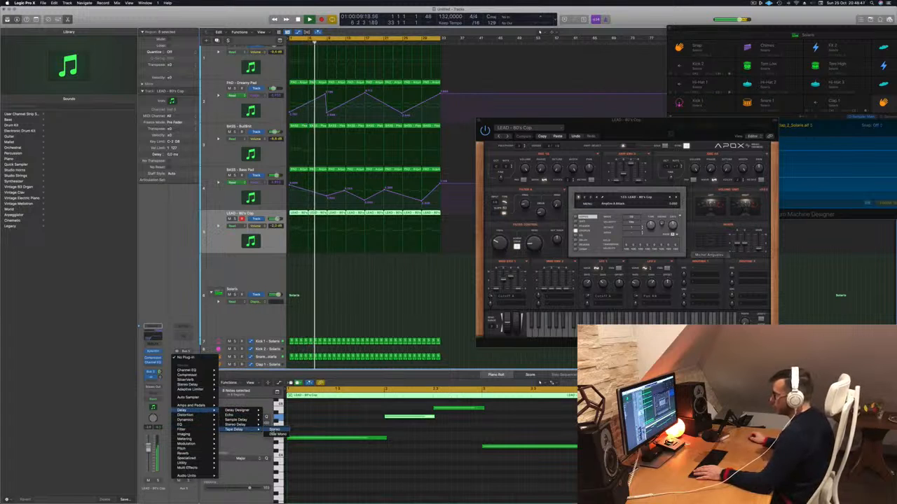
{"action": "left_click", "coordinate": [275, 429]}
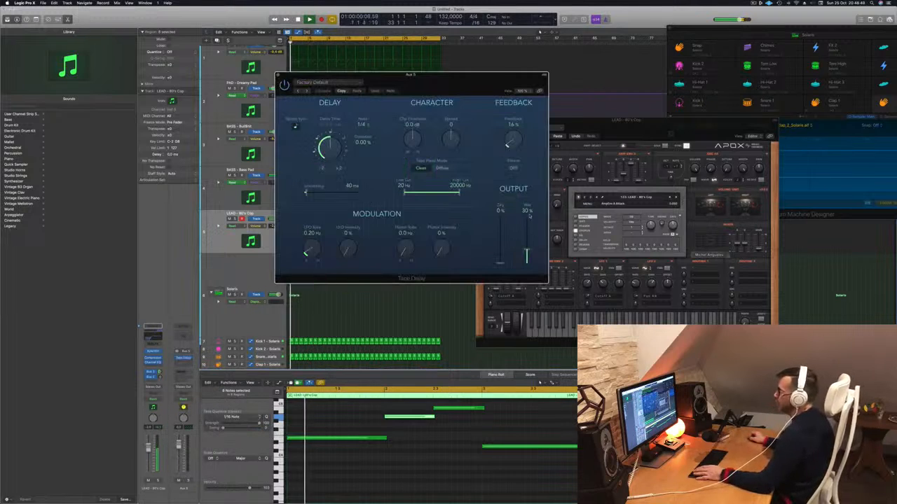
{"action": "left_click_drag", "start_coordinate": [530, 242], "coordinate": [533, 147]}
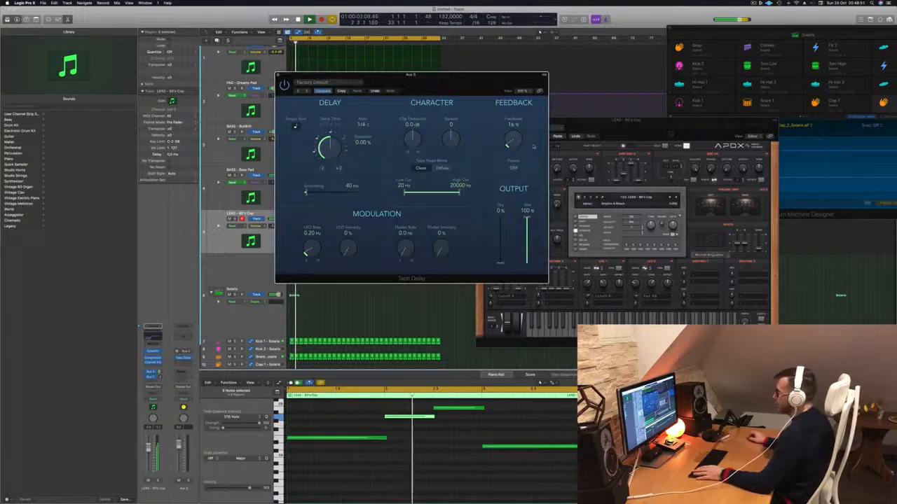
{"action": "key", "text": "space"}
{"action": "key", "text": "space"}
{"action": "key", "text": "space"}
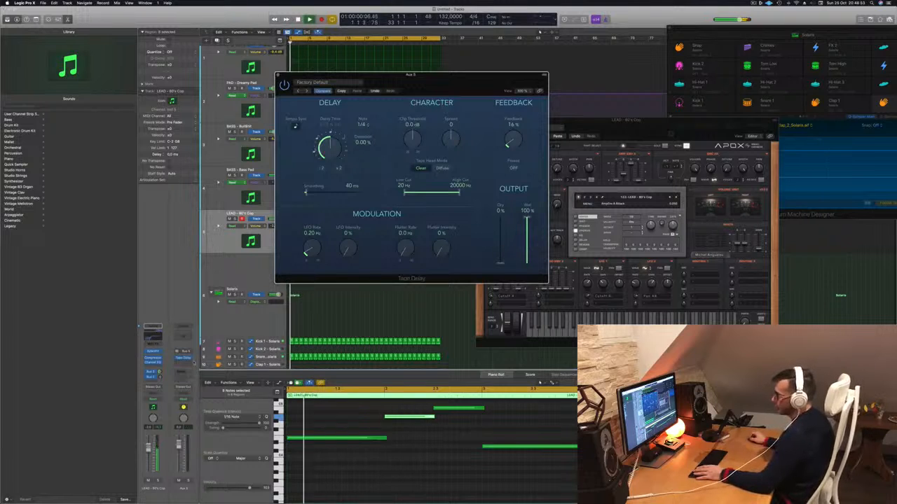
Step: Adjust the lead's send level to the delay bus, and close the Tape Delay and Sylenth1 windows
{"action": "left_click", "coordinate": [161, 377]}
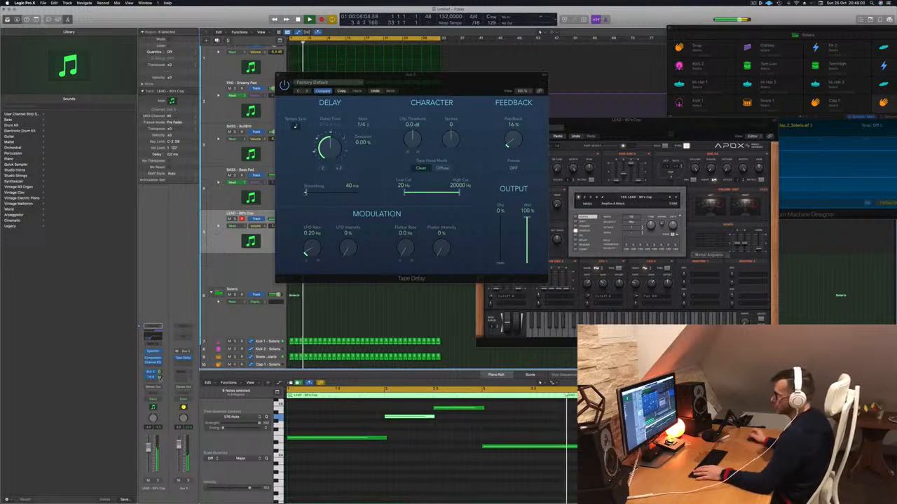
{"action": "left_click_drag", "start_coordinate": [409, 79], "coordinate": [441, 132]}
{"action": "left_click", "coordinate": [399, 132]}
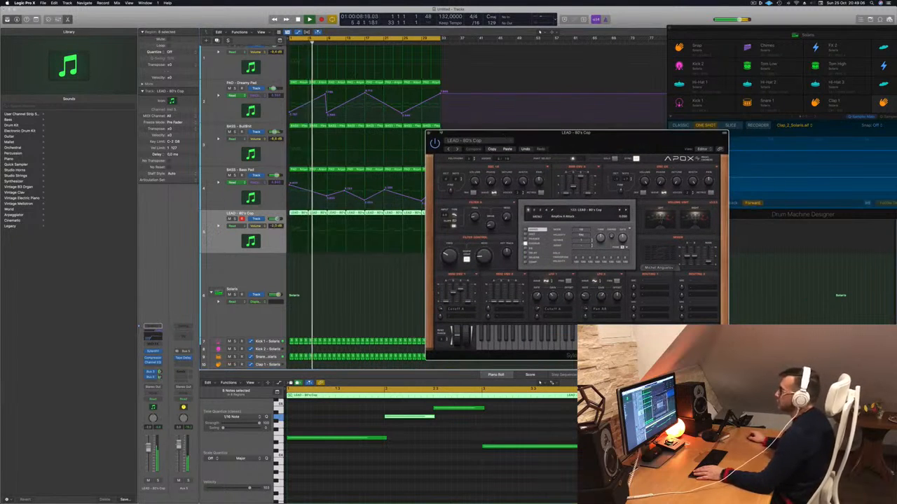
{"action": "left_click", "coordinate": [428, 133]}
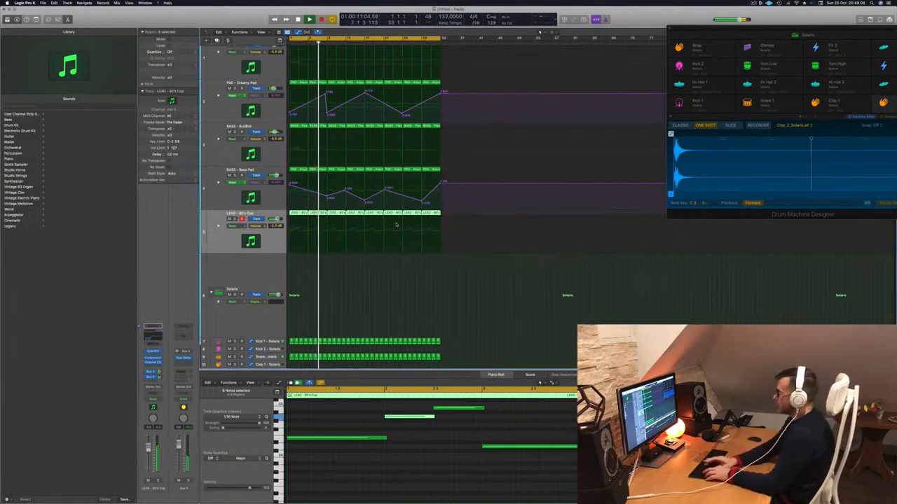
Step: Repeat the selected 32 bars of regions directly after the originals and display the secondary ruler
{"action": "key", "text": "super+r"}
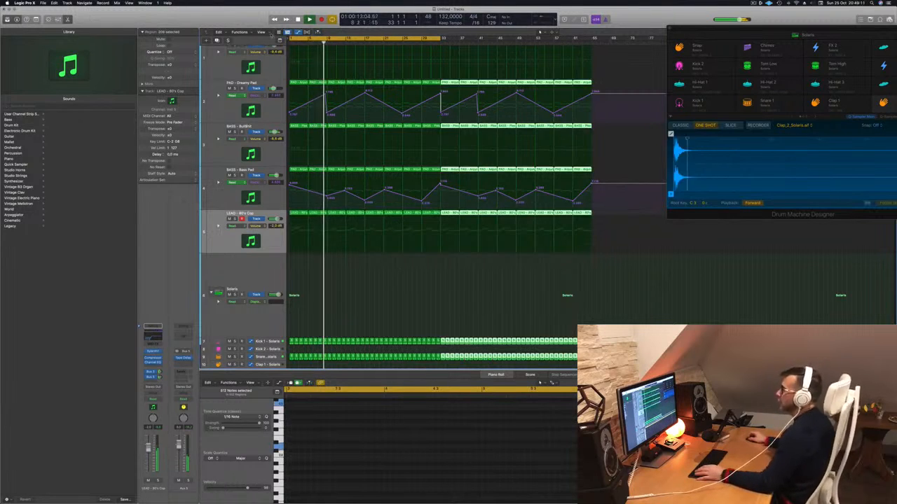
{"action": "left_click", "coordinate": [261, 32]}
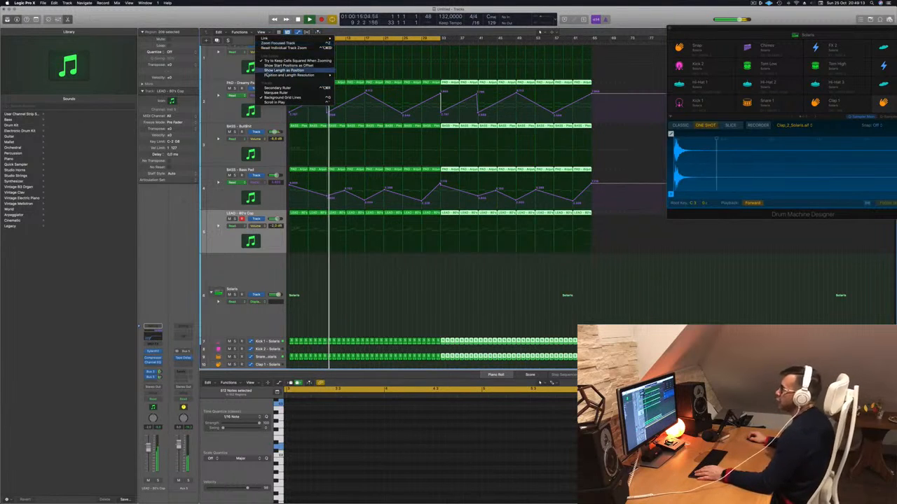
{"action": "left_click", "coordinate": [277, 87]}
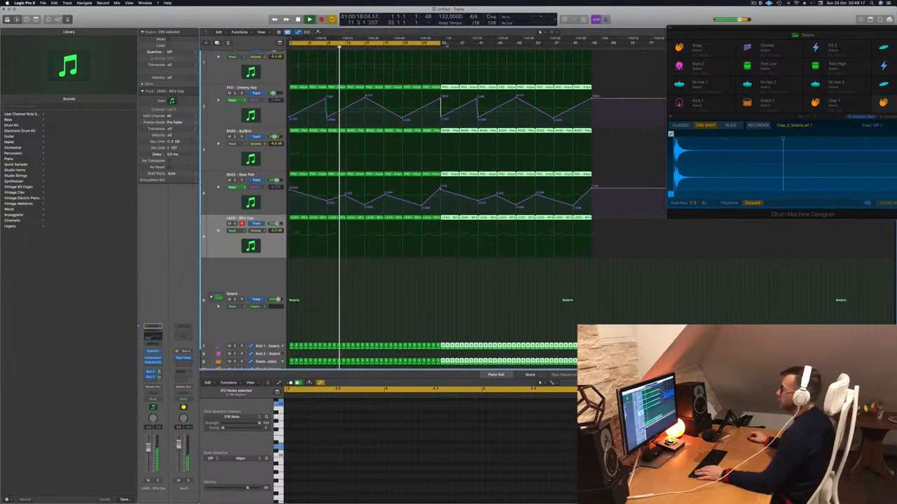
Step: Extend the cycle range to bar 65 to cover the repeated regions, and clear the region selection
{"action": "left_click_drag", "start_coordinate": [445, 44], "coordinate": [591, 54]}
{"action": "scroll", "coordinate": [414, 284], "scroll_direction": "down", "scroll_amount": 5}
{"action": "left_click", "coordinate": [363, 226]}
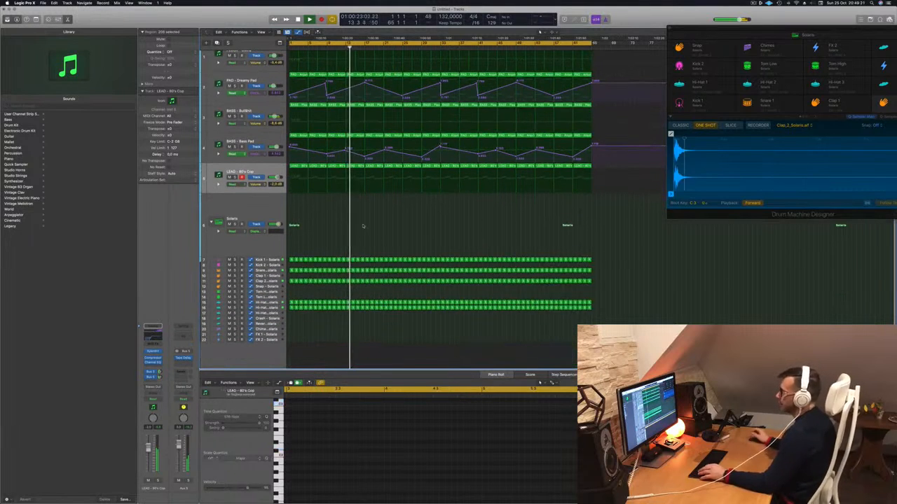
{"action": "scroll", "coordinate": [362, 224], "scroll_direction": "up", "scroll_amount": 2}
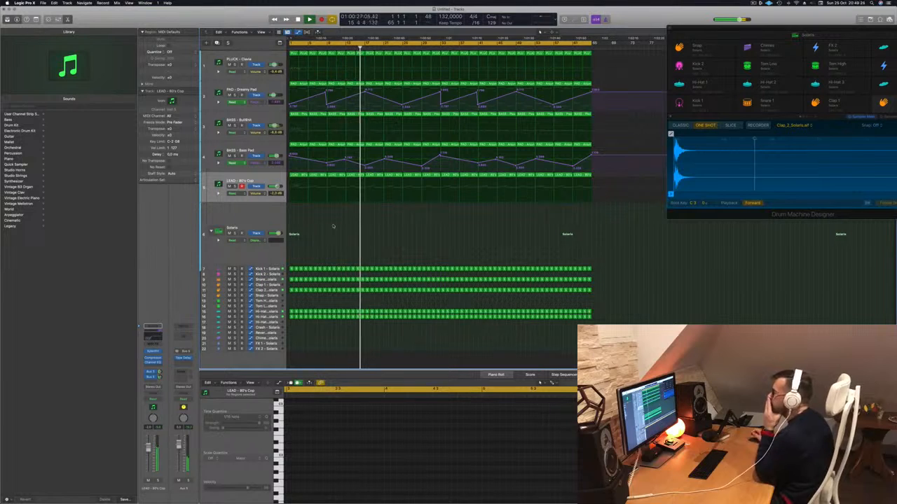
Step: Create two duplicate tracks of the LEAD - 80's Cop track with the same settings
{"action": "left_click", "coordinate": [238, 180]}
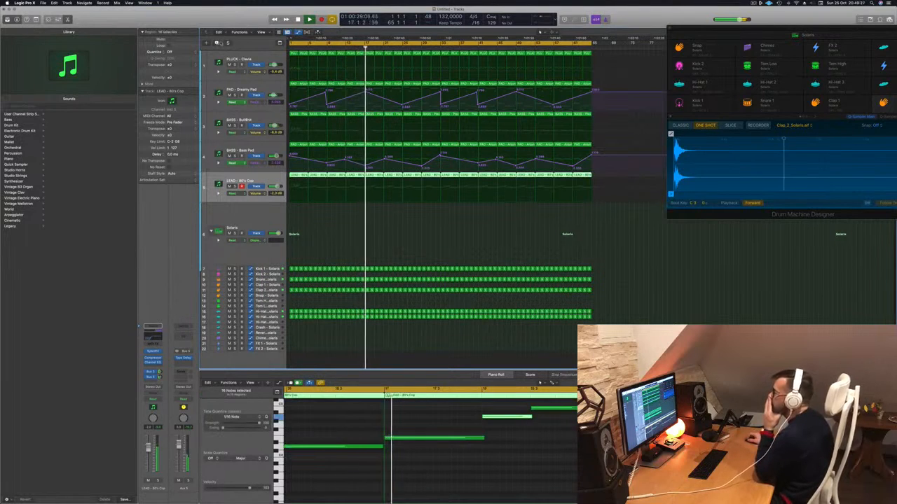
{"action": "key", "text": "super+d"}
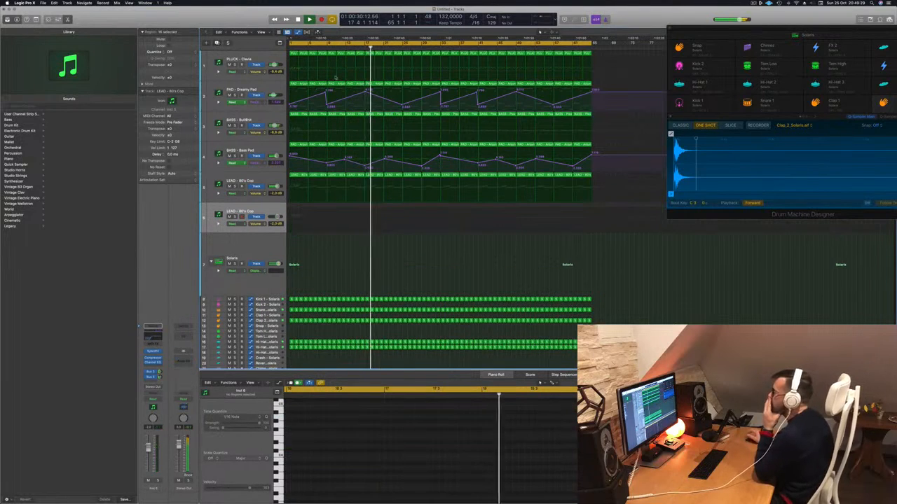
{"action": "key", "text": "super+d"}
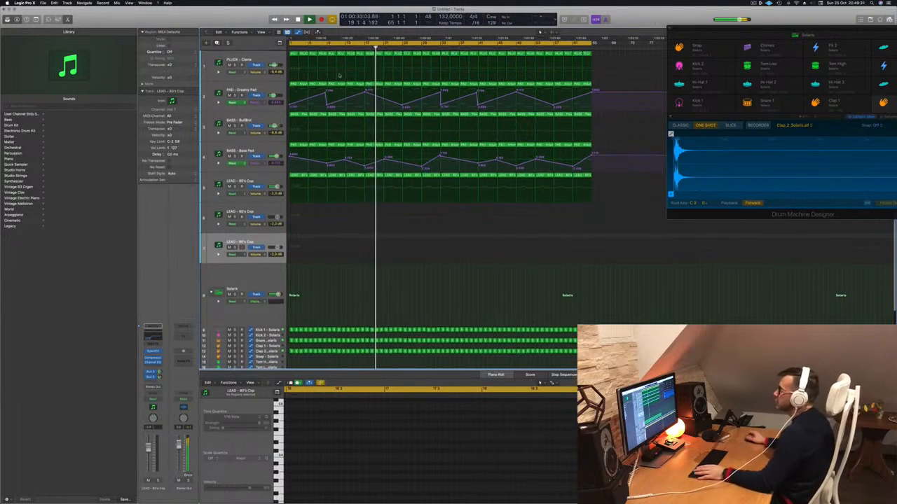
Step: Restart playback from the beginning and delete all PLUCK regions before bar 21
{"action": "key", "text": "Return"}
{"action": "left_click", "coordinate": [293, 54]}
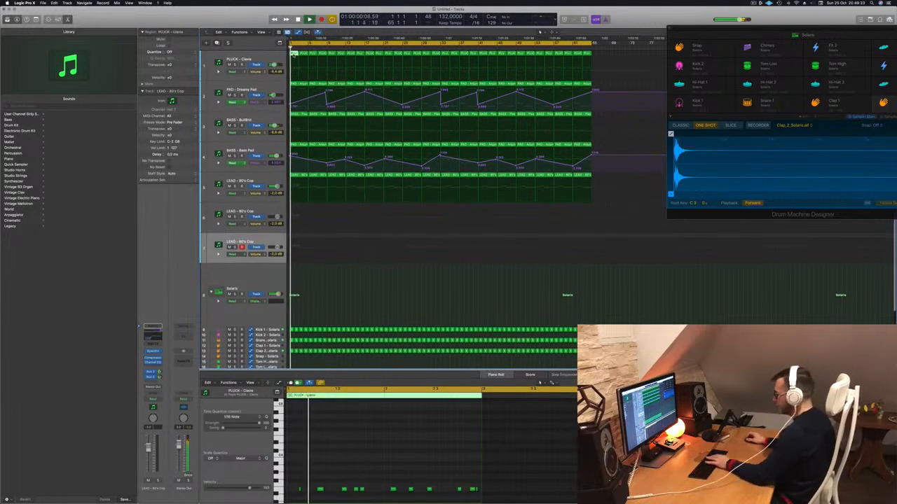
{"action": "key", "text": "Delete"}
{"action": "left_click_drag", "start_coordinate": [295, 55], "coordinate": [378, 55]}
{"action": "key", "text": "Delete"}
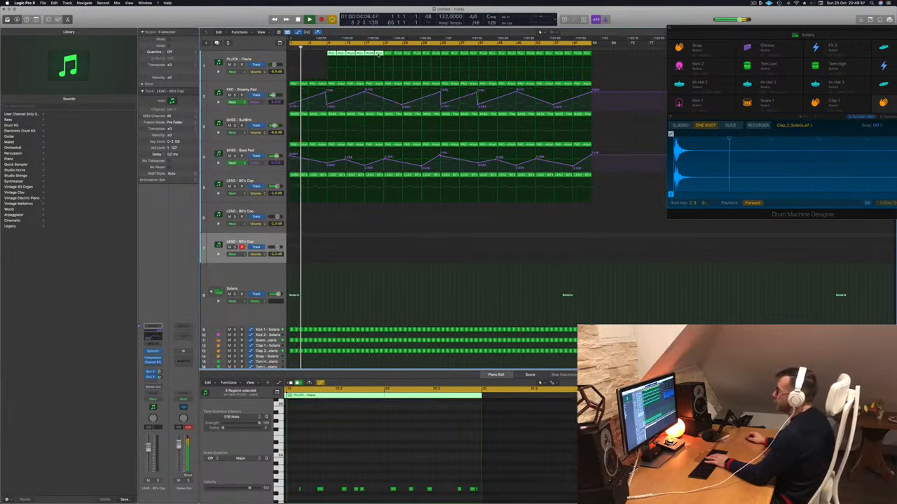
{"action": "key", "text": "Delete"}
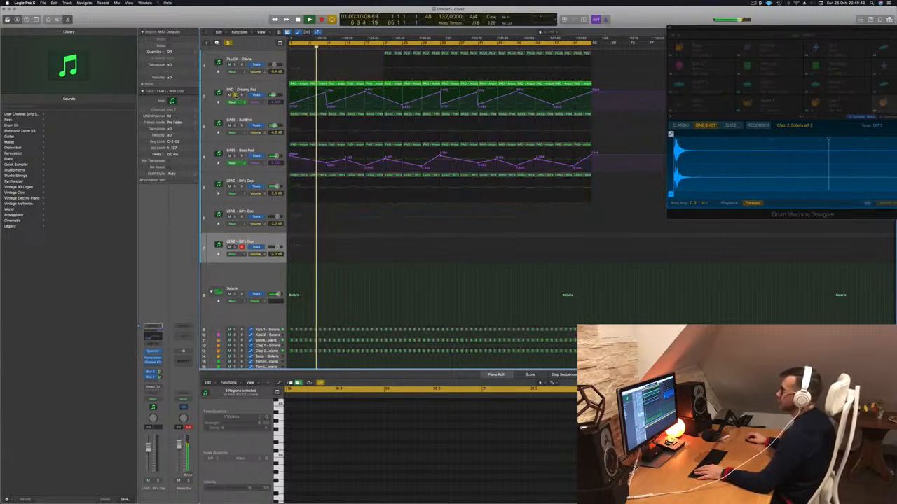
Step: Delete the lead regions before bar 9 and lower the bass pad's first automation point level with its bar 9 point
{"action": "left_click", "coordinate": [297, 176]}
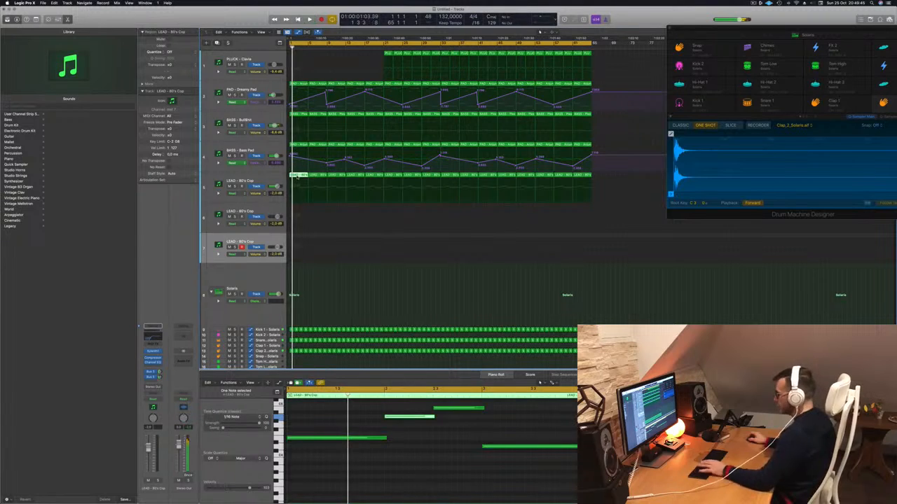
{"action": "key", "text": "Delete"}
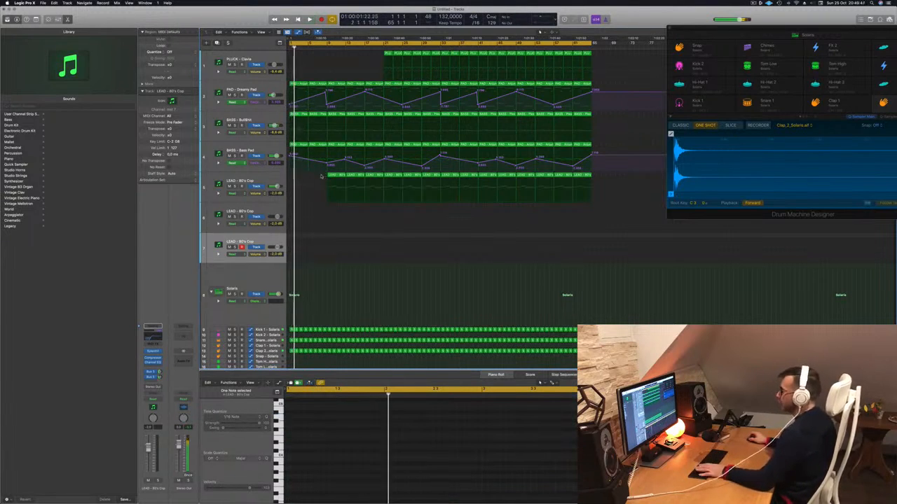
{"action": "left_click_drag", "start_coordinate": [290, 156], "coordinate": [290, 163]}
{"action": "key", "text": "Return"}
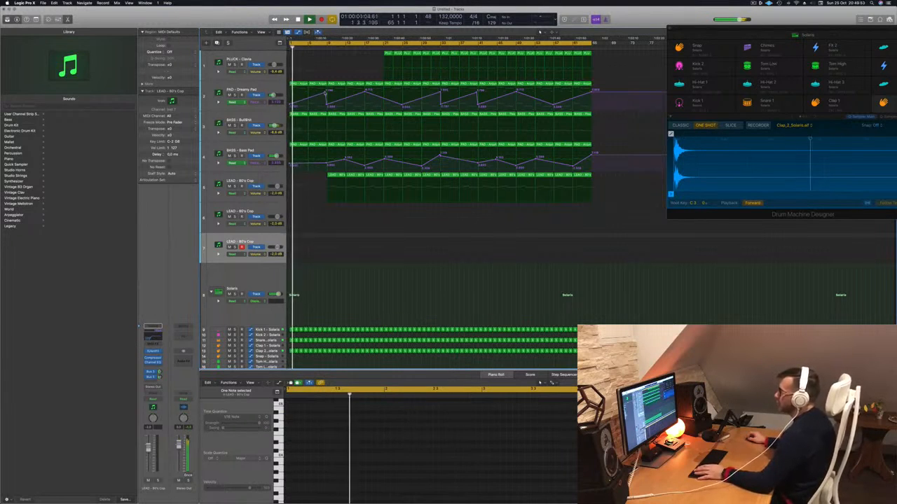
Step: Delete the BASS - BullBrit regions before bar 9
{"action": "left_click", "coordinate": [300, 117]}
{"action": "key", "text": "Delete"}
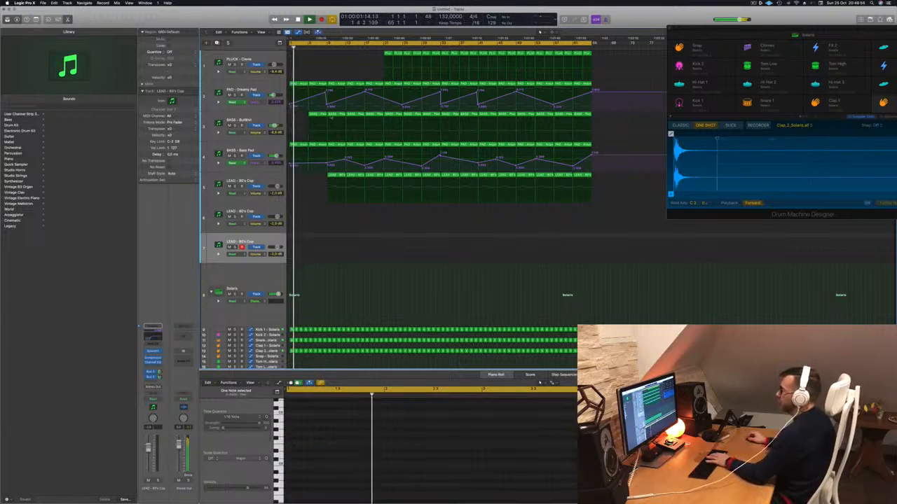
{"action": "left_click", "coordinate": [322, 117]}
{"action": "key", "text": "Delete"}
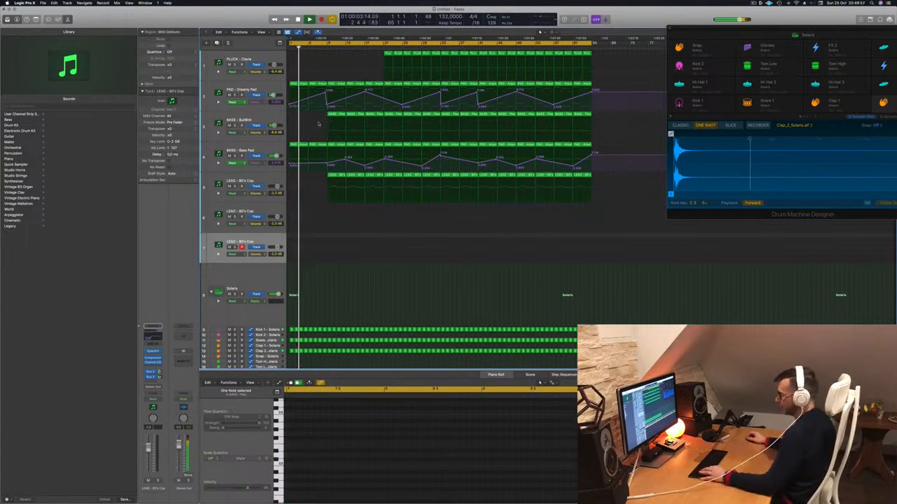
Step: Save the project as "Episode 162 Guys" in the Logic folder
{"action": "key", "text": "super+shift+s"}
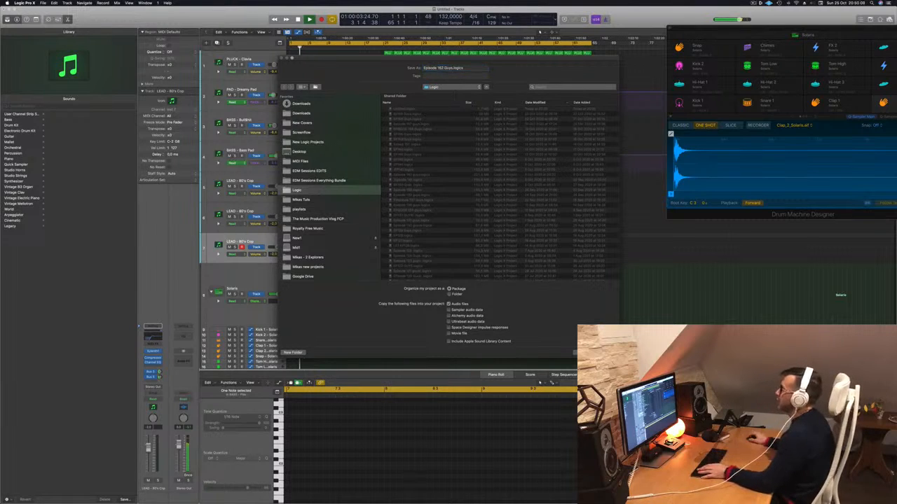
{"action": "key", "text": "Return"}
{"action": "left_click", "coordinate": [360, 241]}
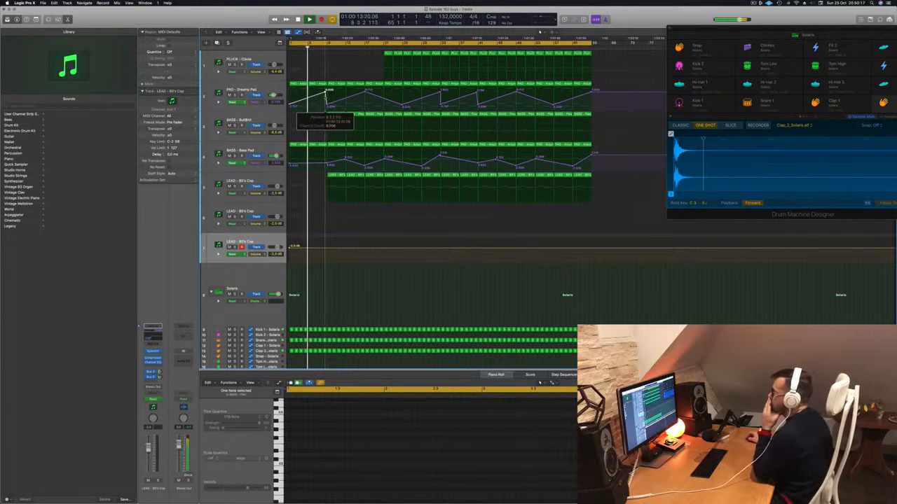
Step: Replay from just before bar 9 and delete the lead regions between bars 9 and 17
{"action": "scroll", "coordinate": [321, 308], "scroll_direction": "down", "scroll_amount": 2}
{"action": "scroll", "coordinate": [324, 306], "scroll_direction": "down", "scroll_amount": 2}
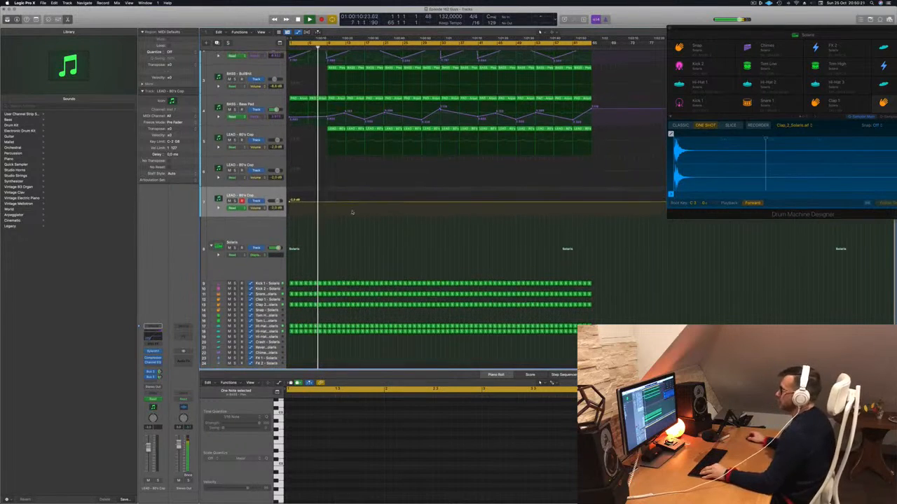
{"action": "scroll", "coordinate": [354, 175], "scroll_direction": "up", "scroll_amount": 4}
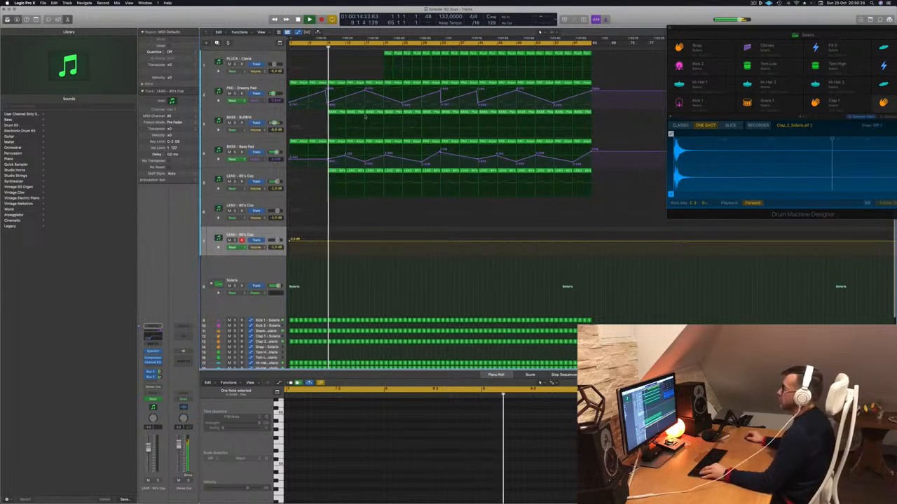
{"action": "left_click", "coordinate": [323, 48]}
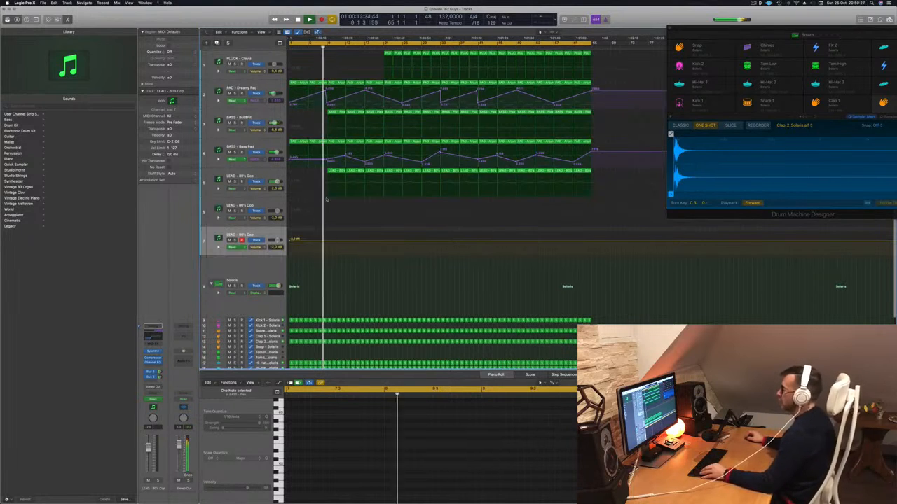
{"action": "left_click", "coordinate": [334, 171]}
{"action": "key", "text": "Delete"}
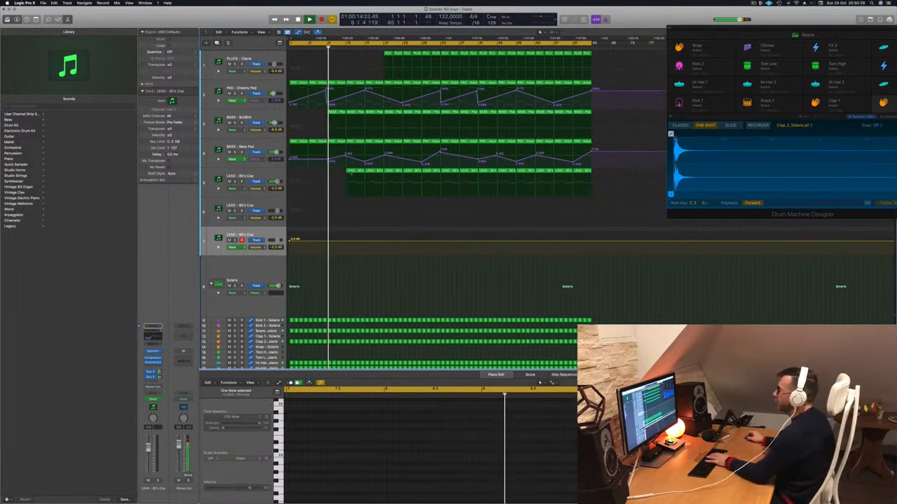
{"action": "left_click", "coordinate": [354, 170]}
{"action": "key", "text": "Delete"}
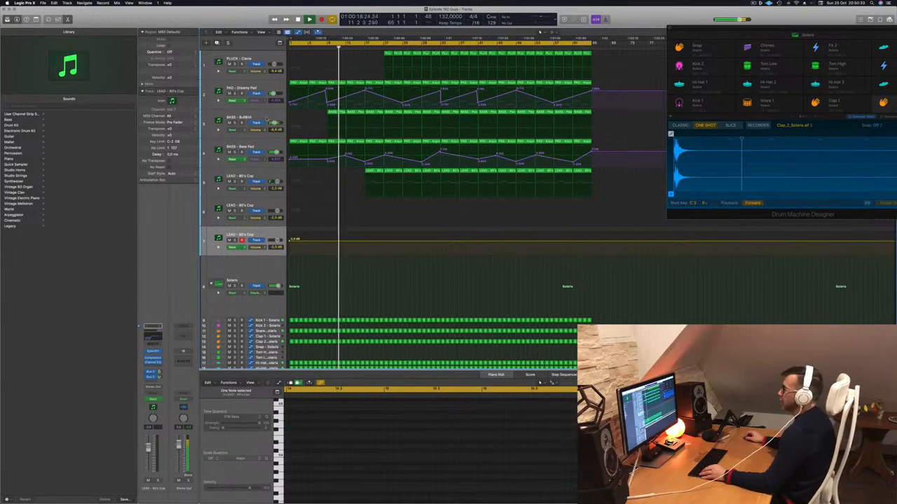
Step: Solo the BASS - BullBrit track to hear it alone, and turn solo off again
{"action": "left_click", "coordinate": [244, 122]}
{"action": "key", "text": "ctrl+s"}
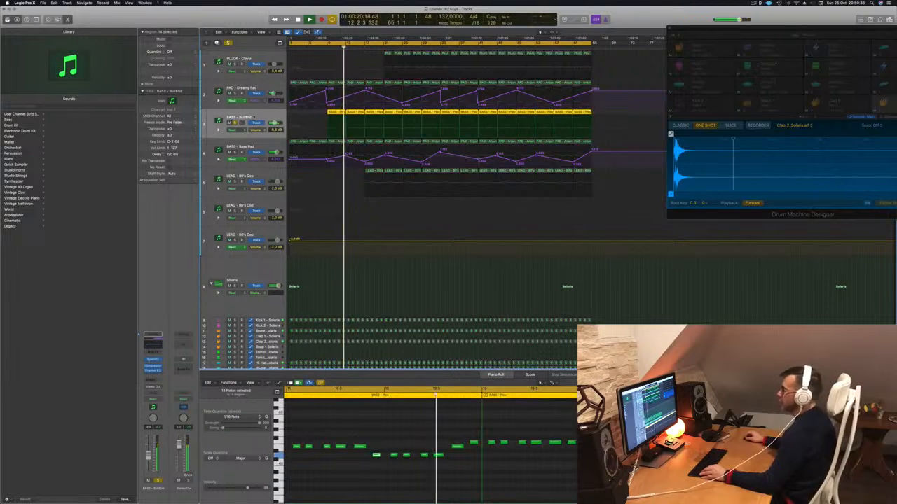
{"action": "key", "text": "ctrl+s"}
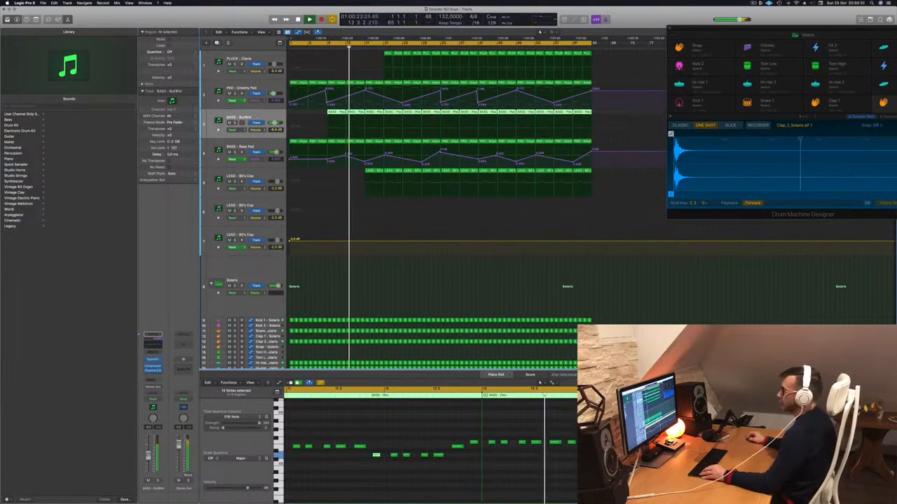